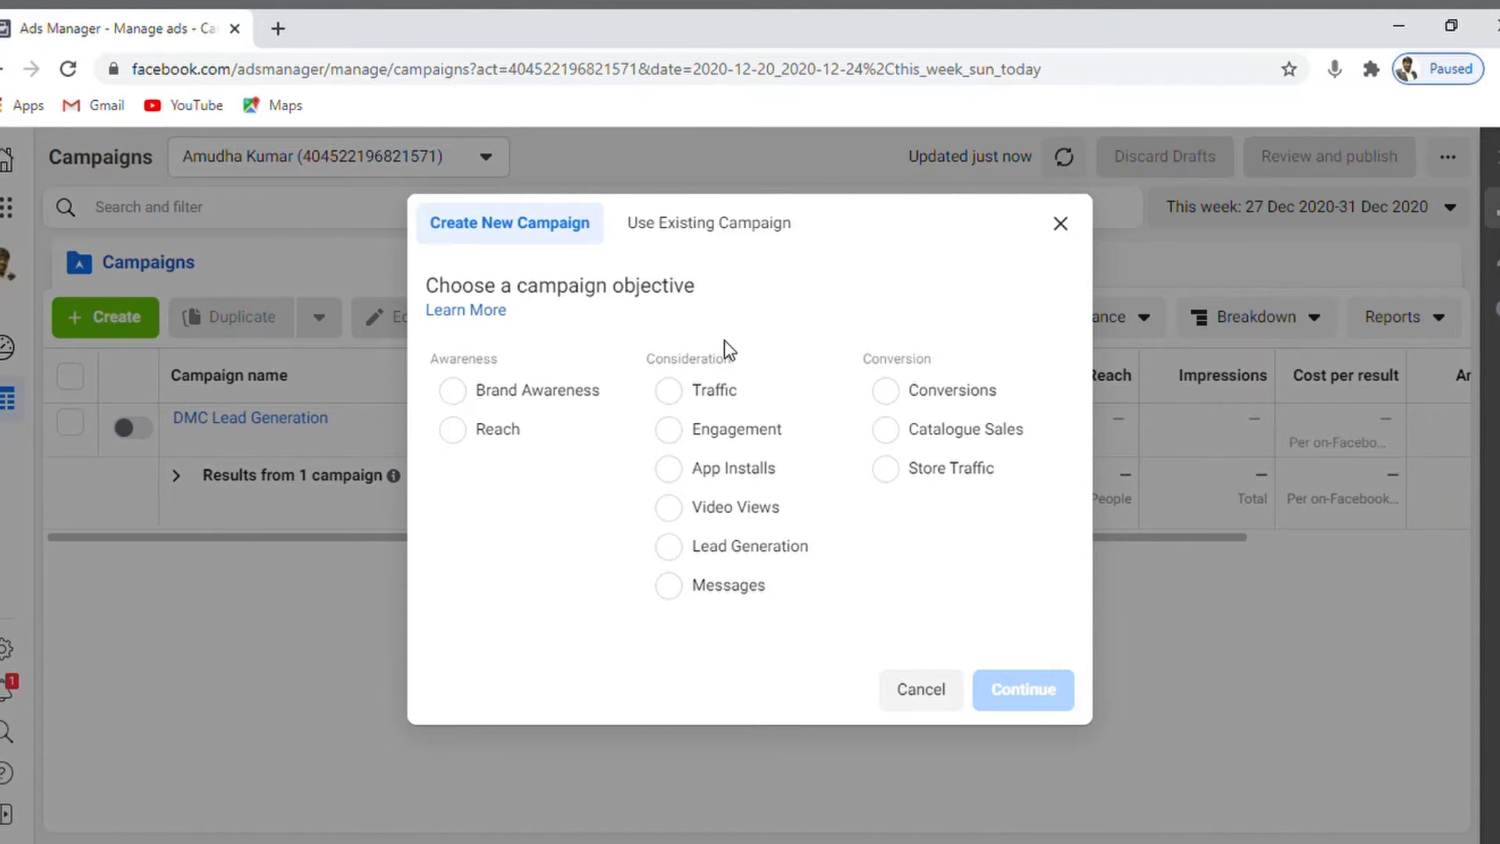
# Choose the Video Views objective for the new campaign and expand the optional campaign naming section
pyautogui.click(691, 515)
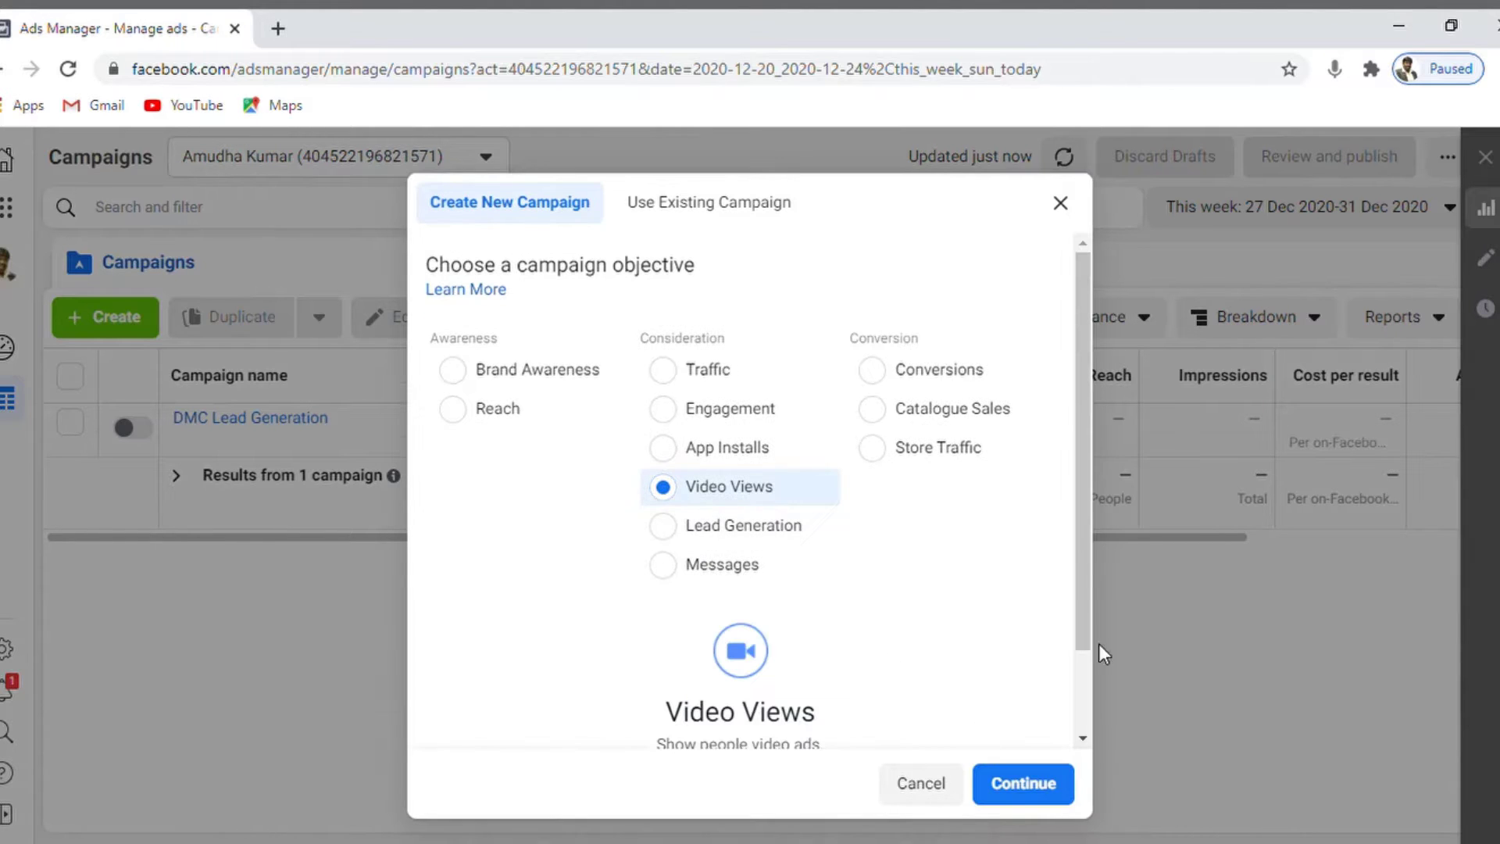
pyautogui.scroll(-2, 1090, 467)
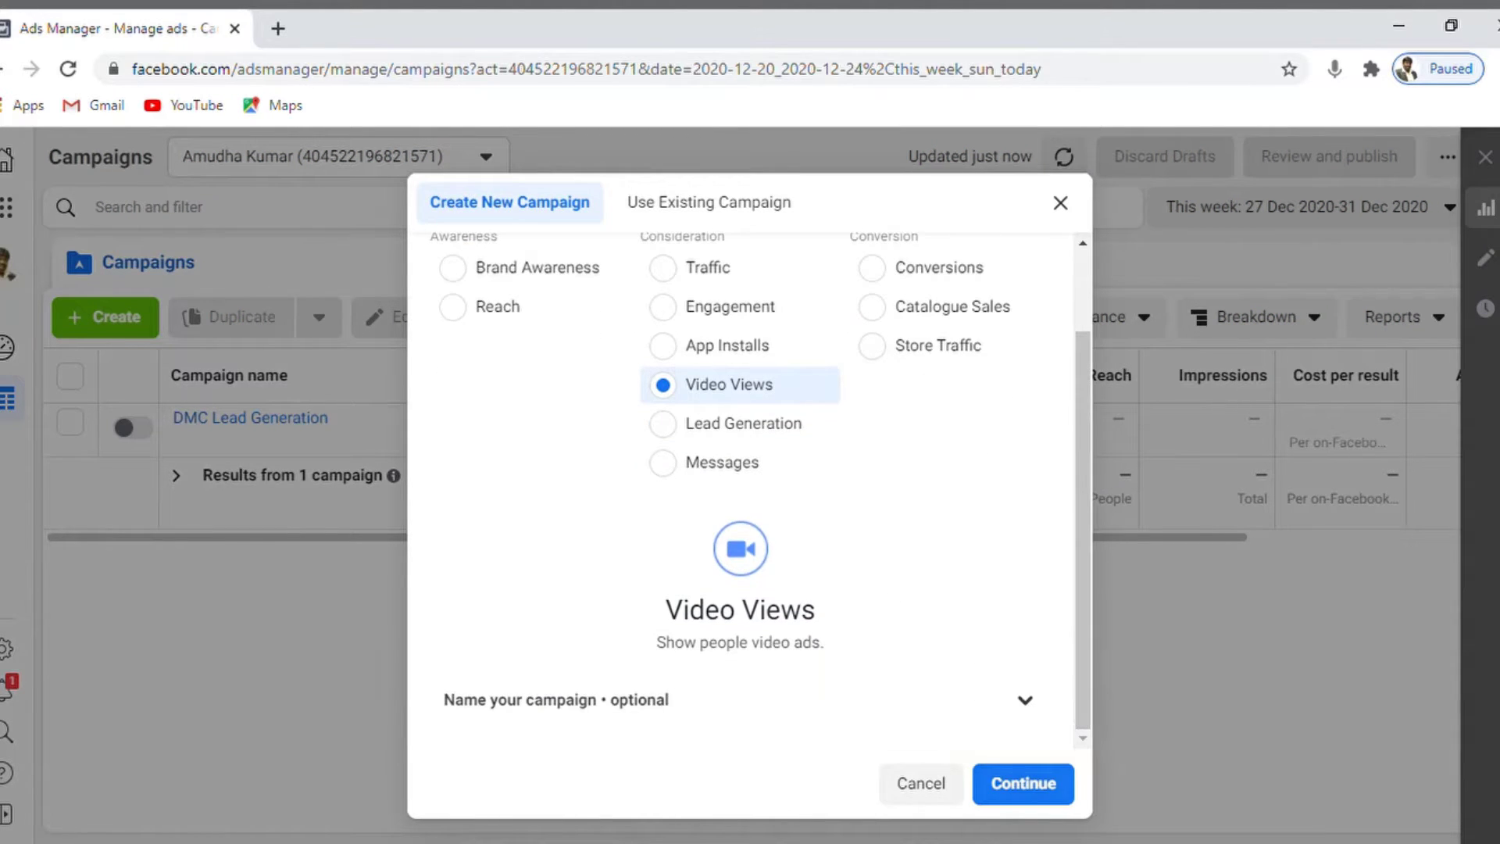
pyautogui.click(1026, 702)
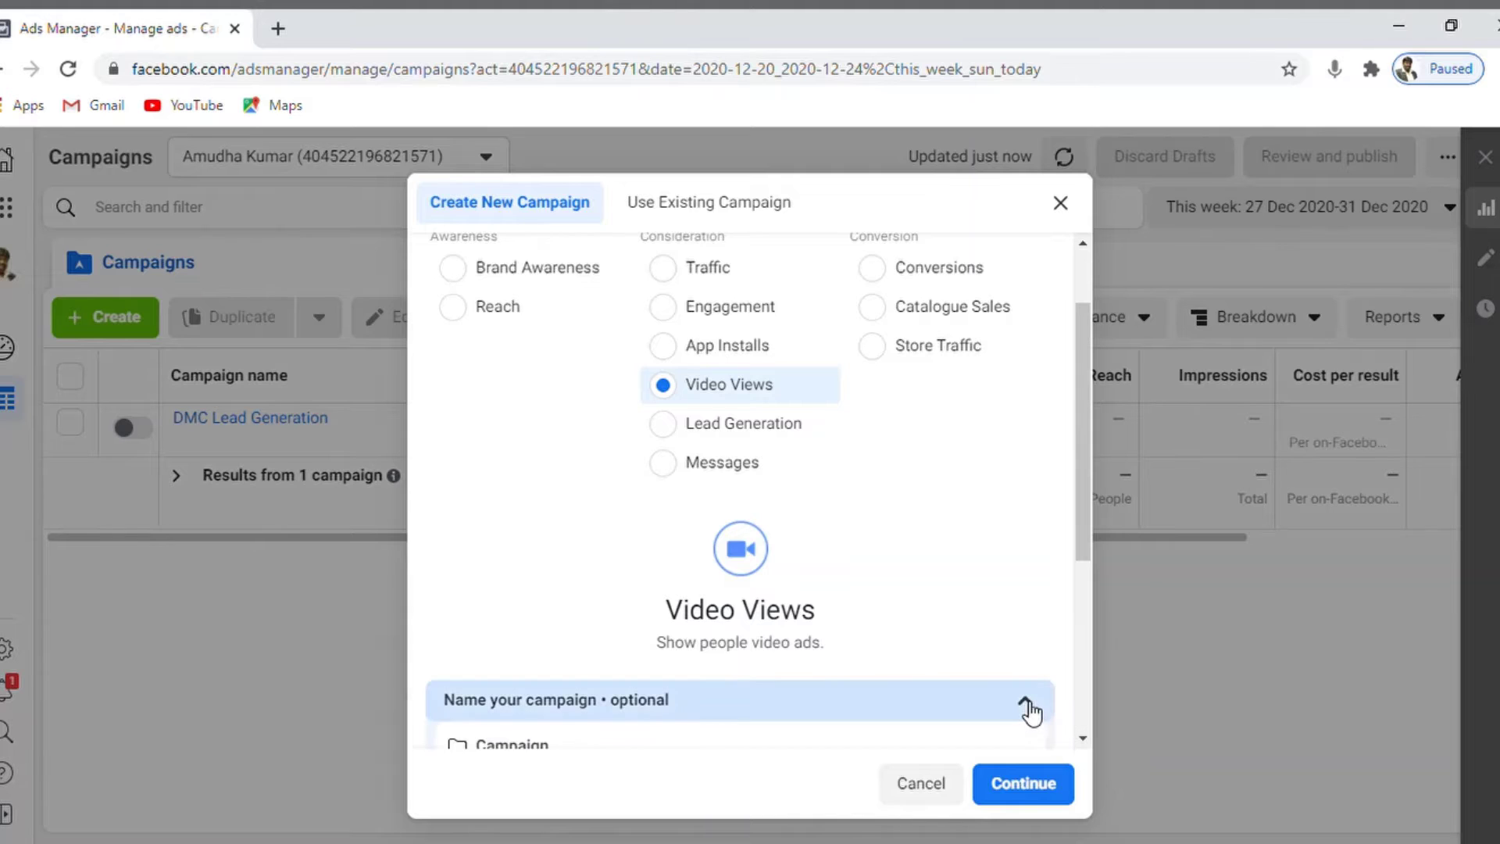
# Name the campaign with the advertiser's first name followed by "Video Promotion"
pyautogui.moveTo(1085, 436); pyautogui.dragTo(1080, 606)
pyautogui.click(614, 485)
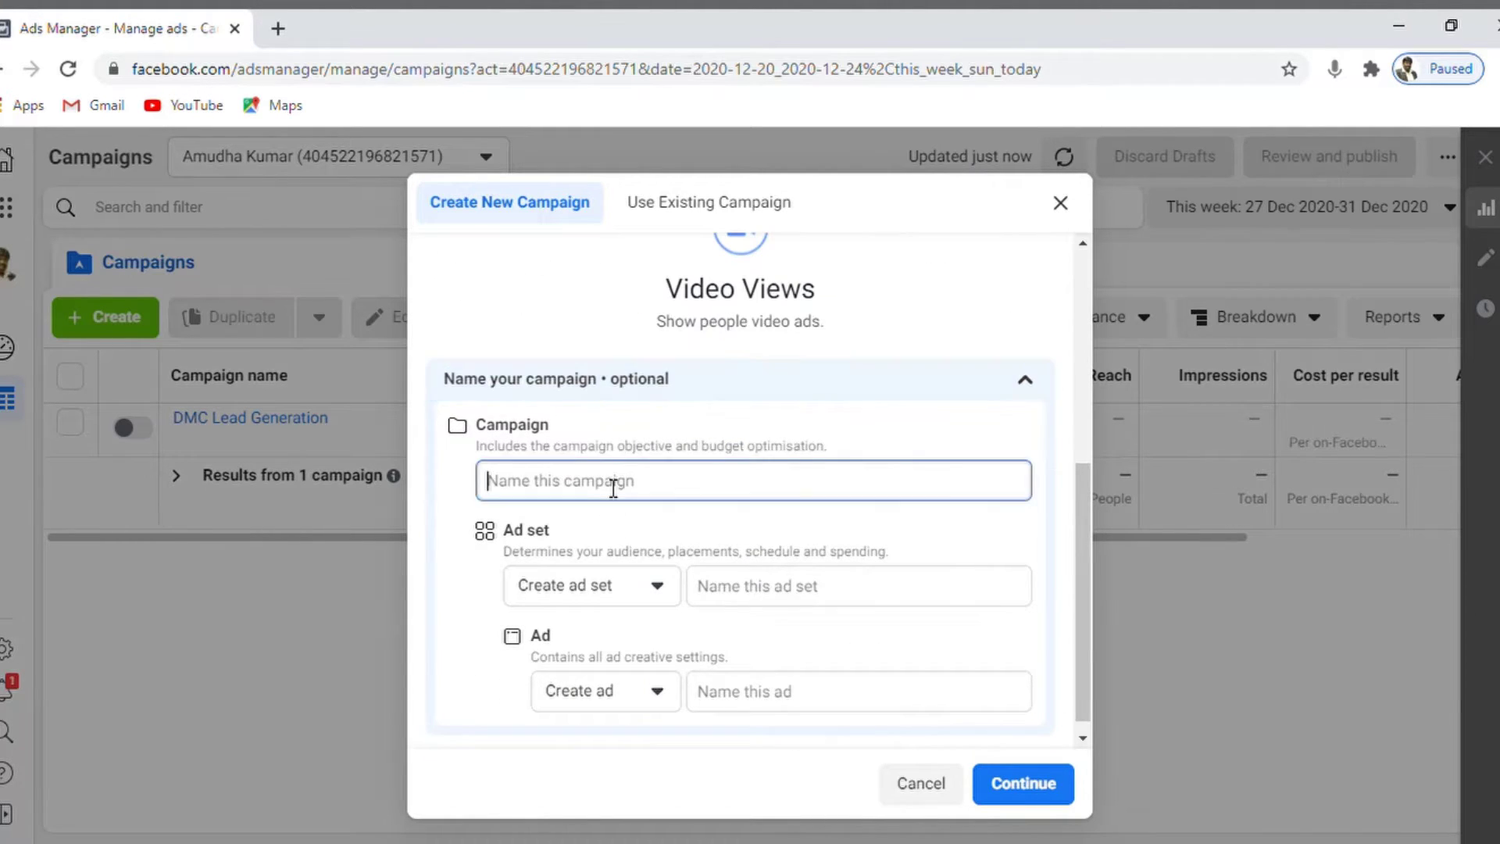
pyautogui.write('Amudhan Video Prop')
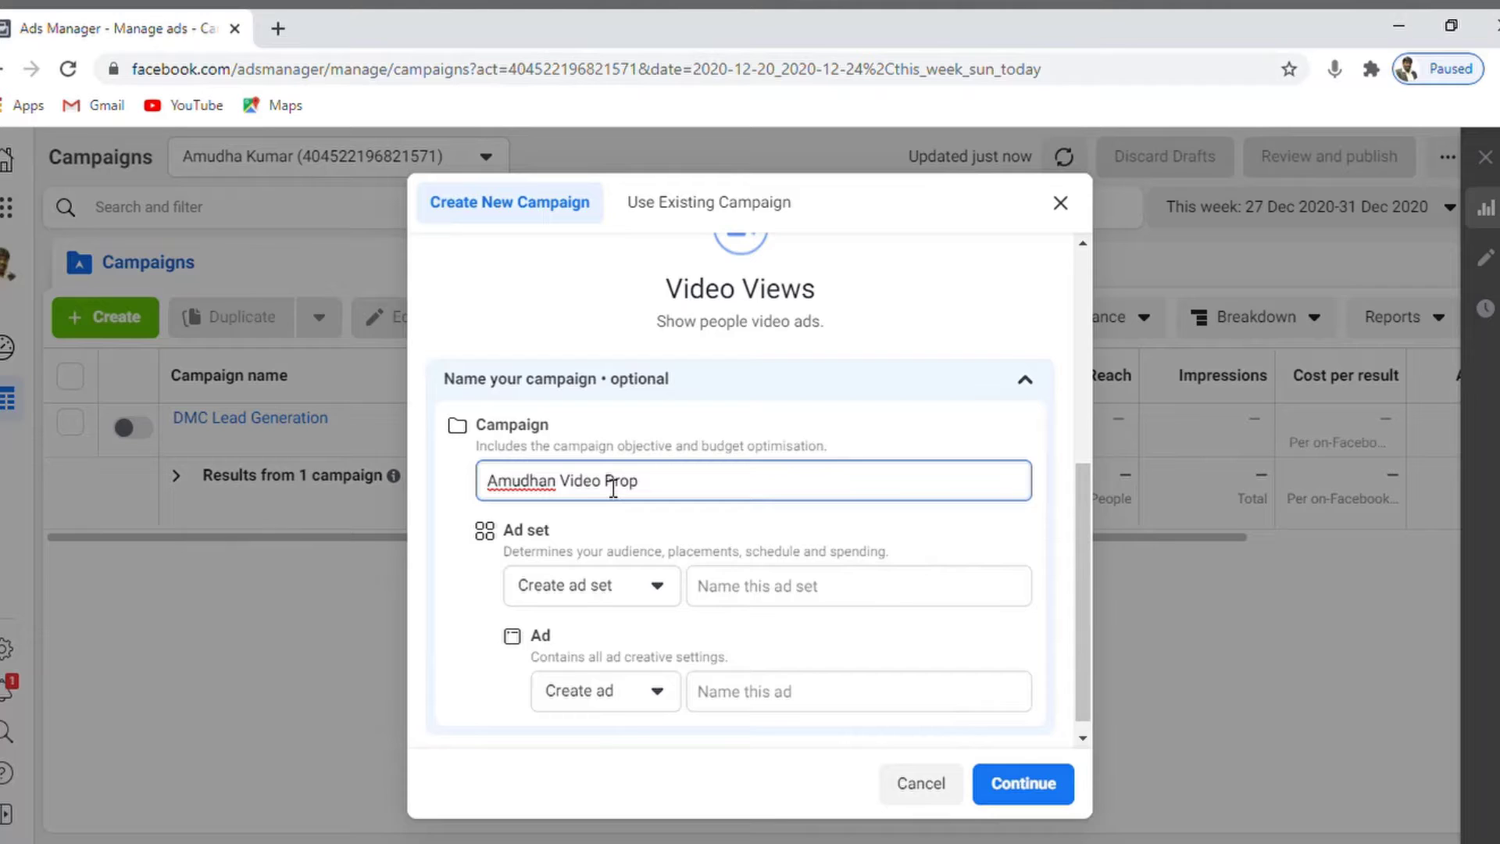
pyautogui.press('BackSpace')
pyautogui.write('motion')
# Give the ad set and the ad the same name as the campaign and continue to the campaign settings
pyautogui.hotkey('ctrl', 'a')
pyautogui.hotkey('ctrl', 'c')
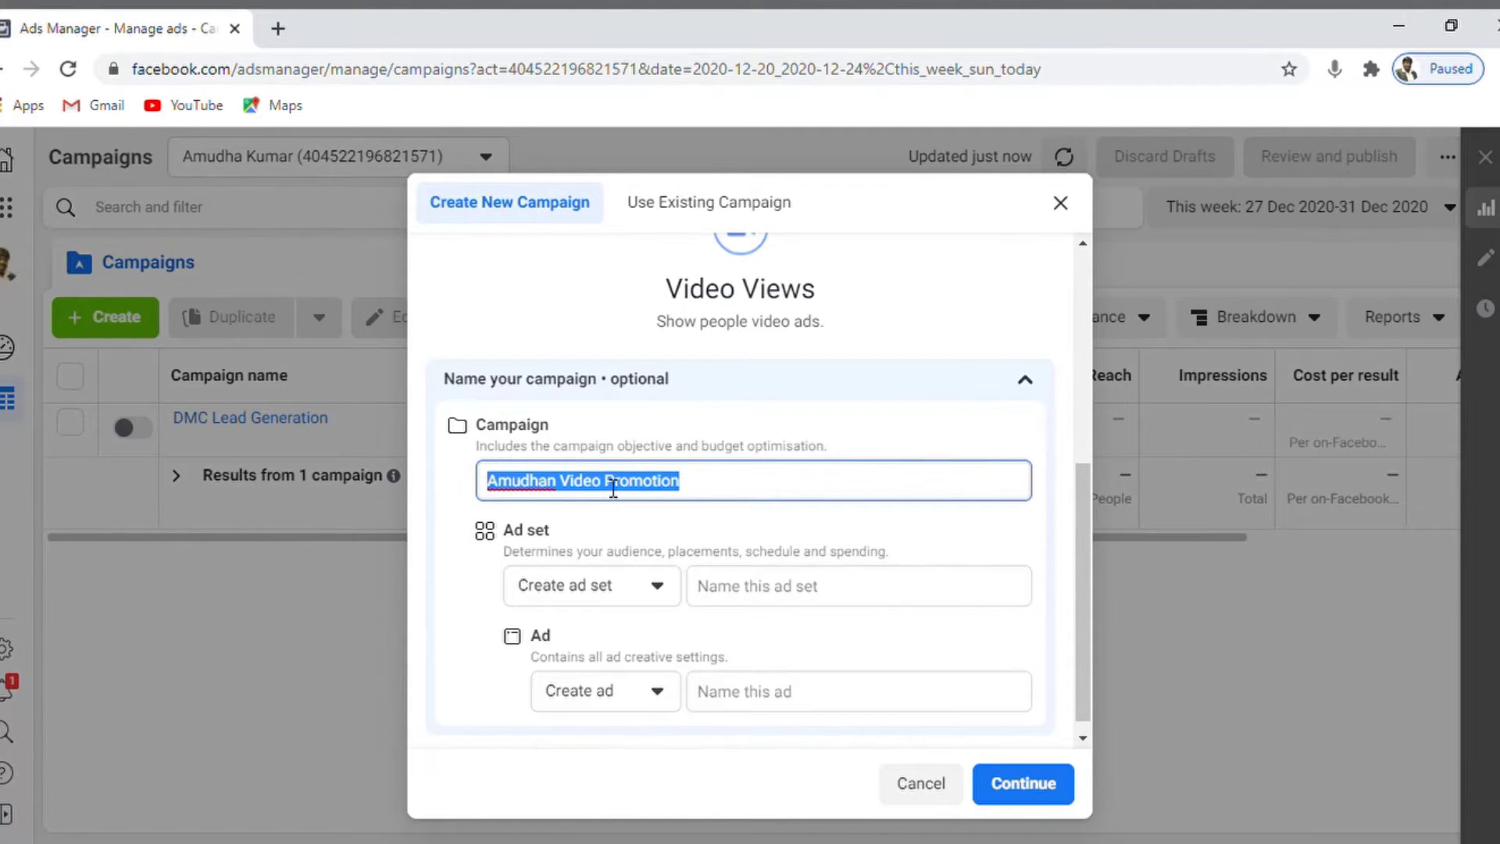
pyautogui.click(830, 594)
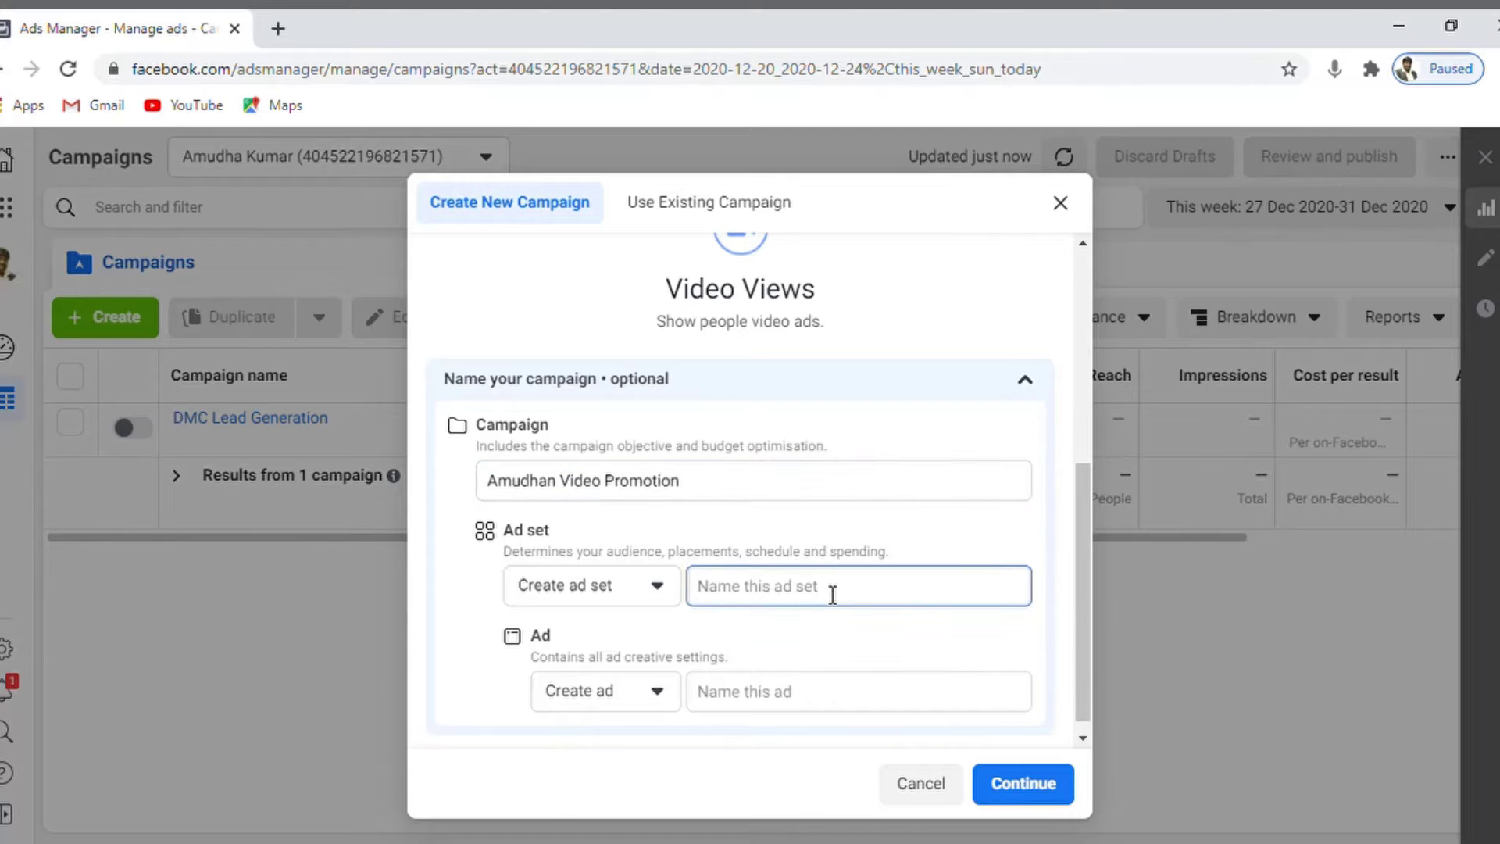
pyautogui.hotkey('ctrl', 'v')
pyautogui.click(805, 705)
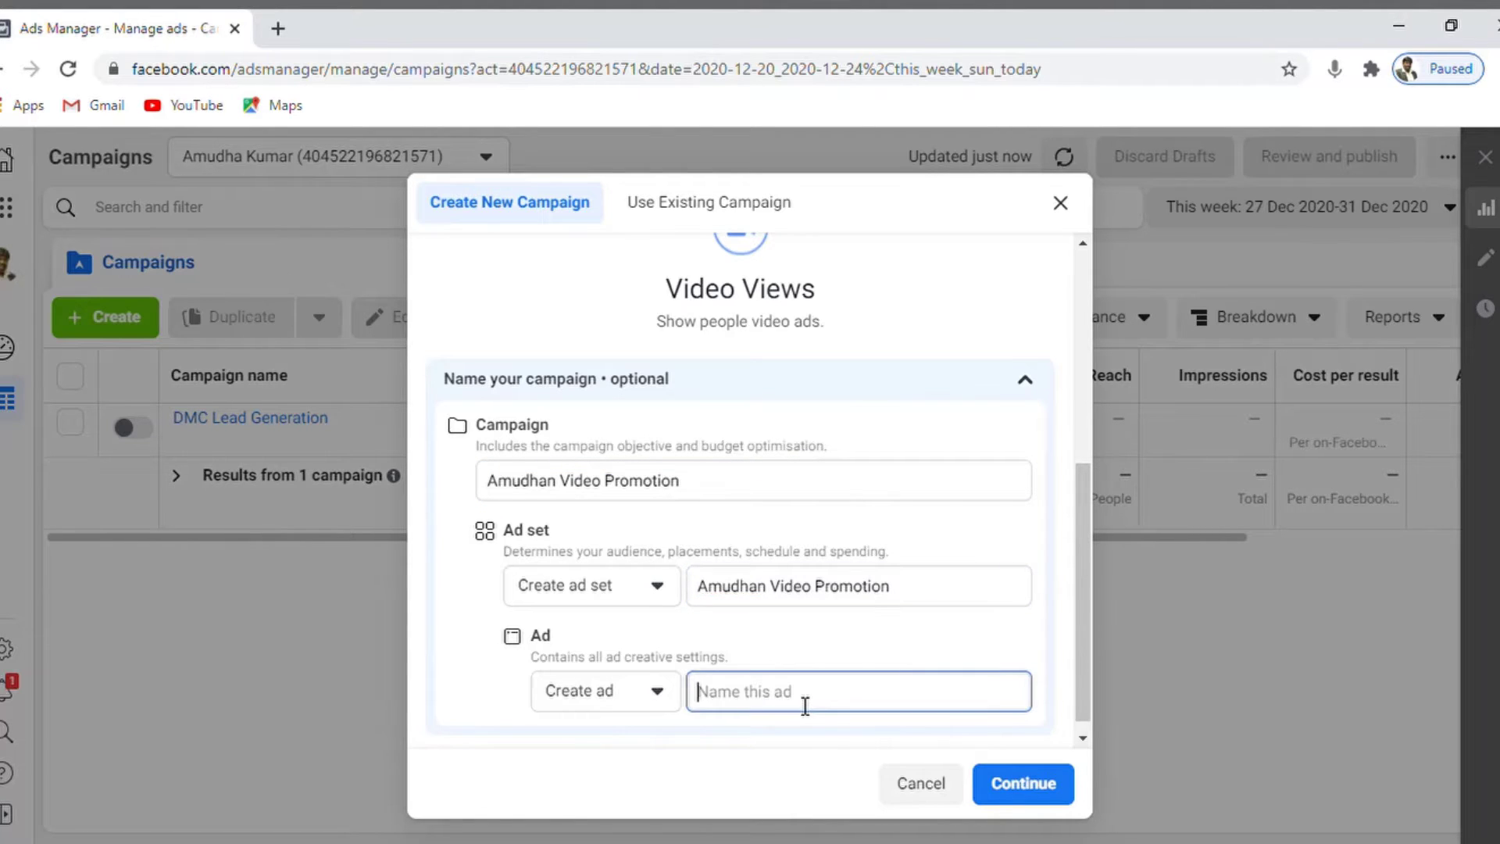
pyautogui.hotkey('ctrl', 'v')
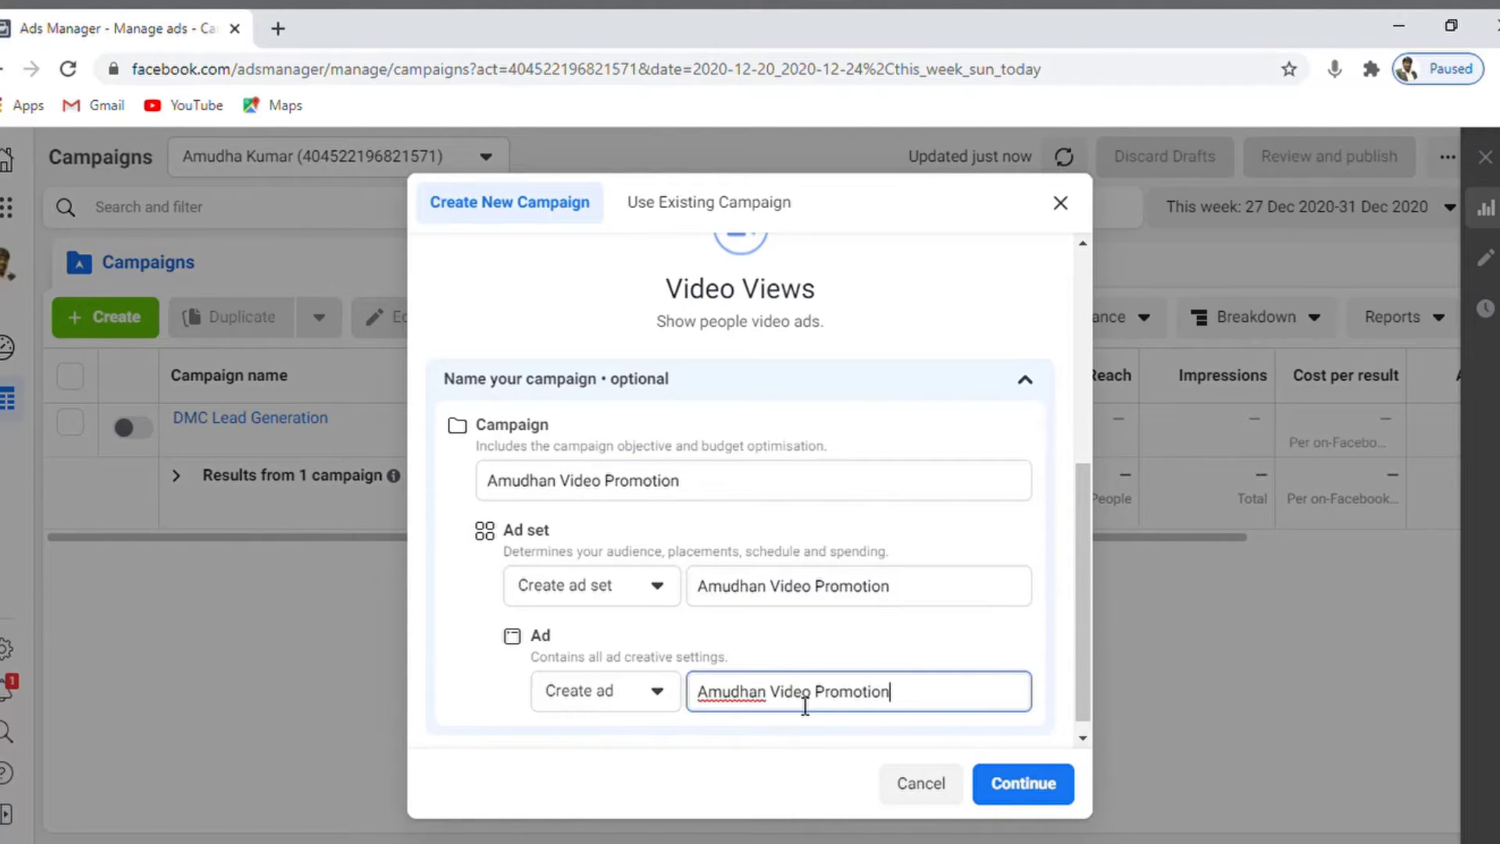
pyautogui.click(1023, 786)
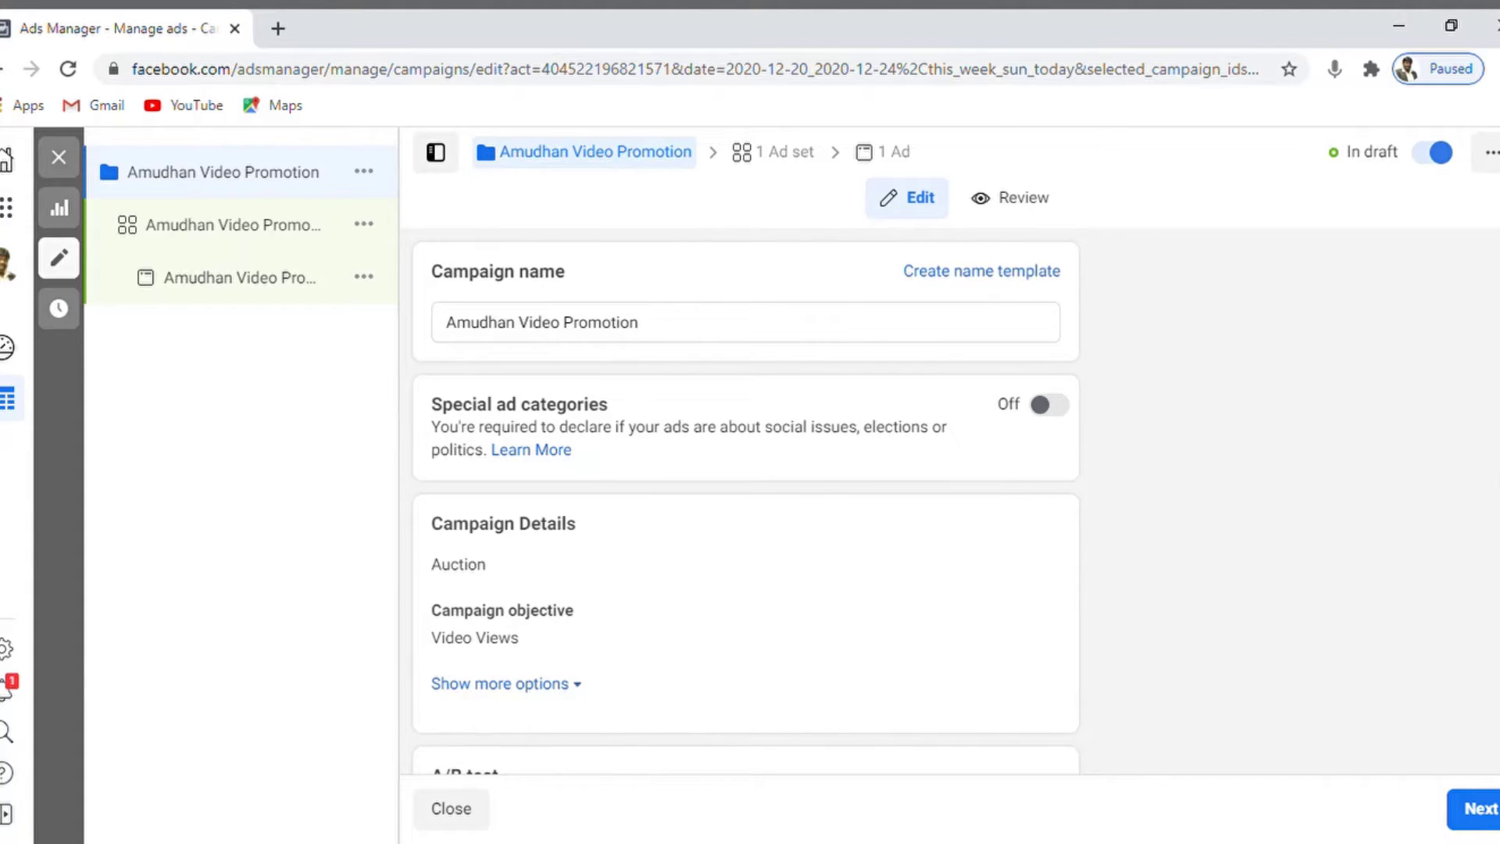
# Go through the campaign settings, leave campaign budget optimisation off, and proceed to the ad set
pyautogui.scroll(-3, 745, 500)
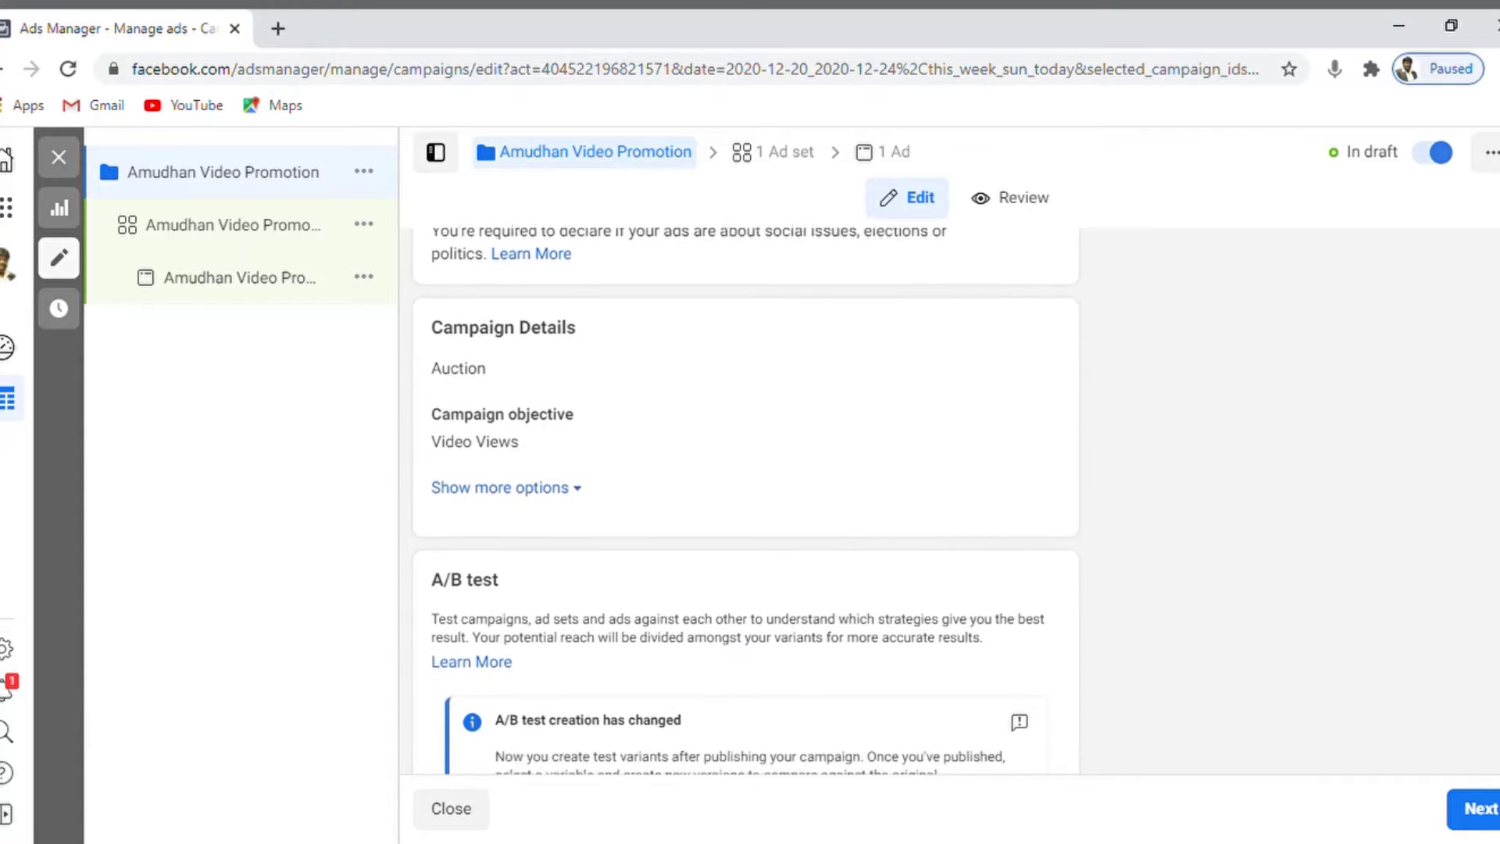
pyautogui.scroll(-1, 745, 500)
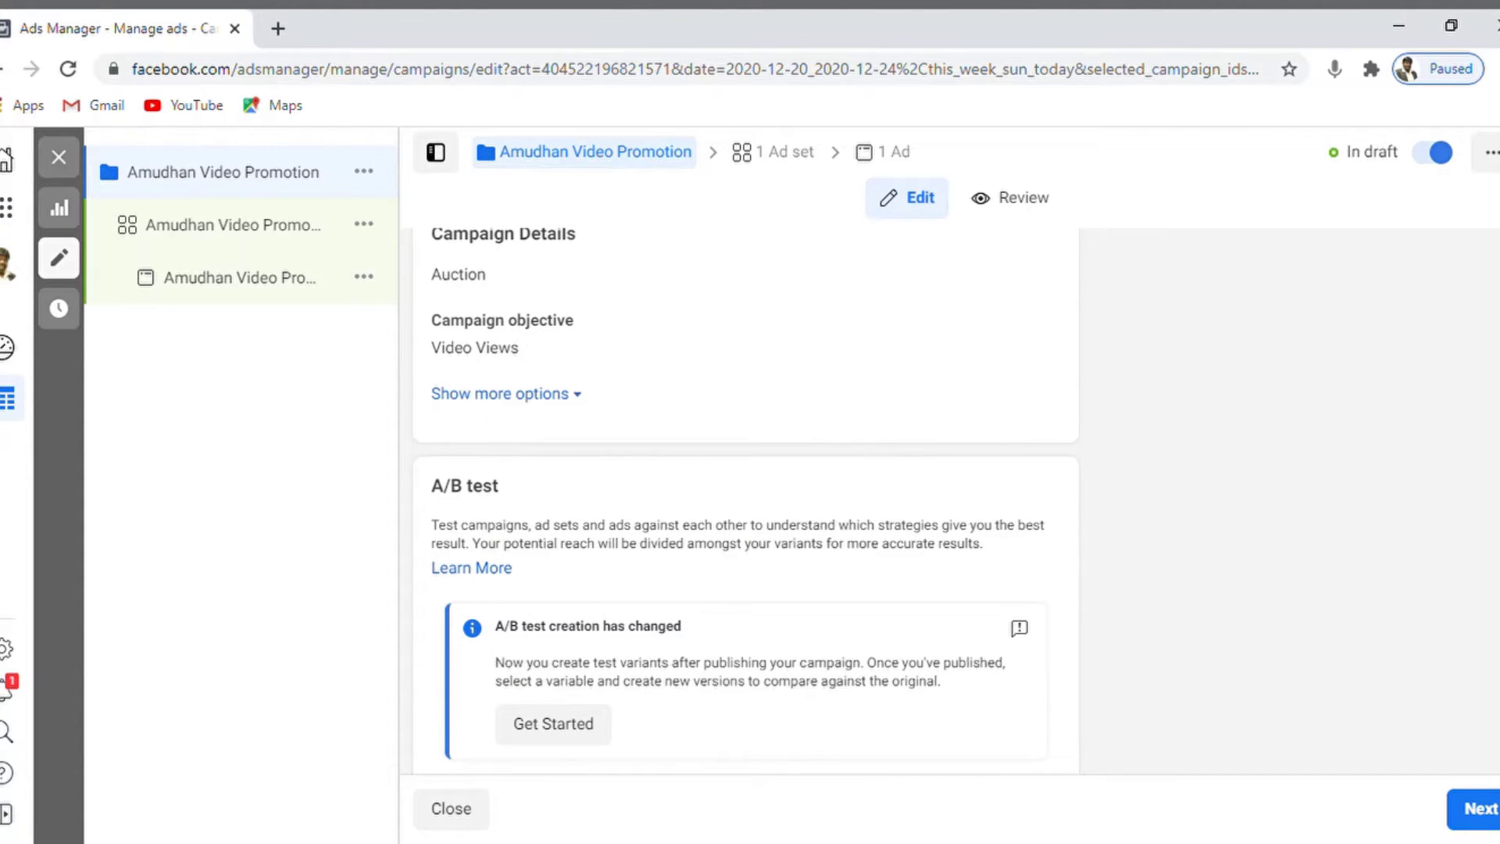
pyautogui.scroll(-3, 745, 500)
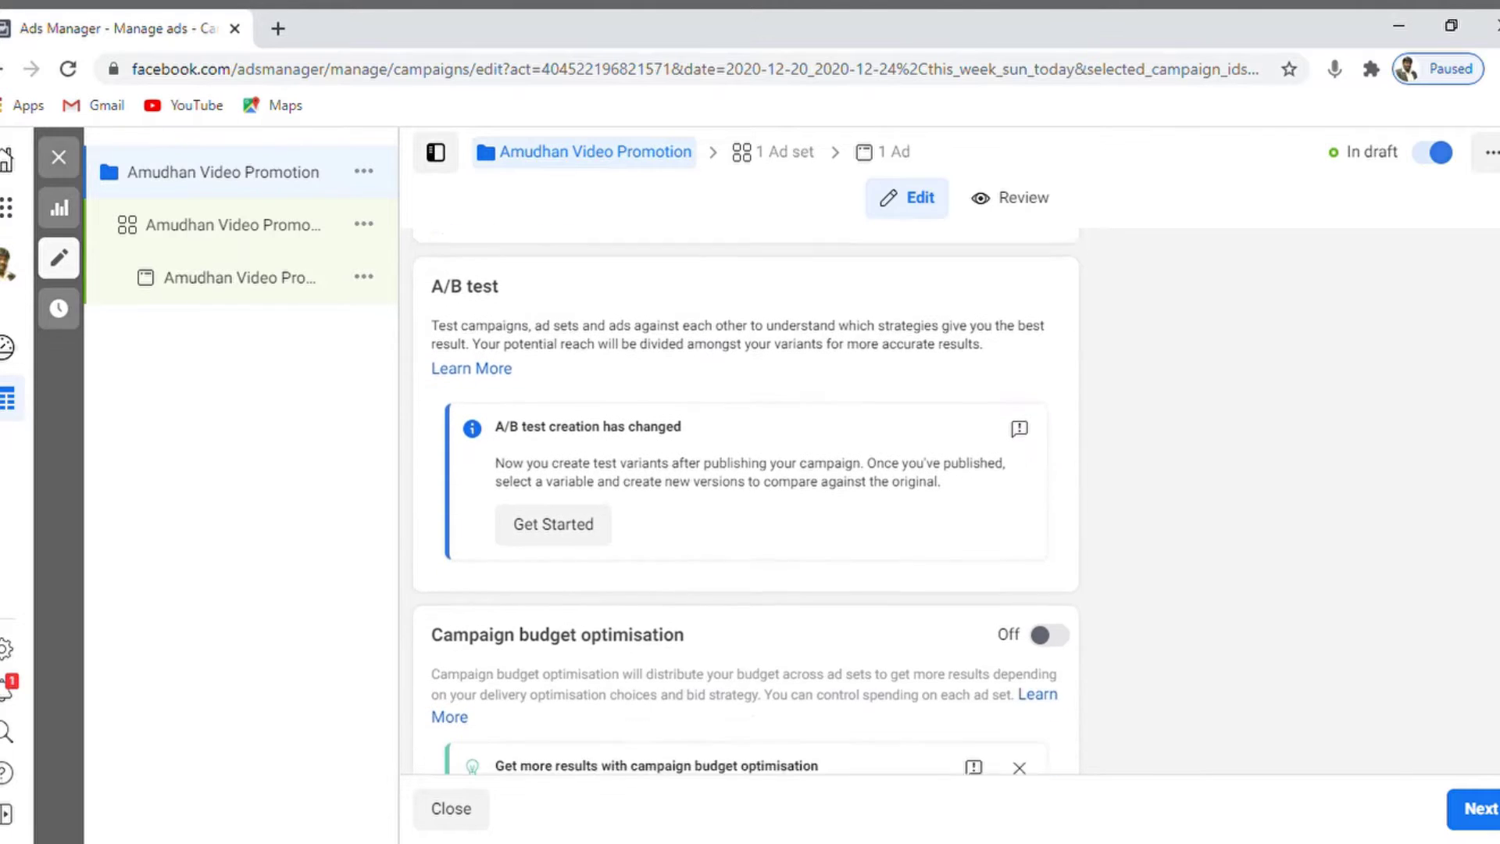
pyautogui.scroll(-2, 745, 500)
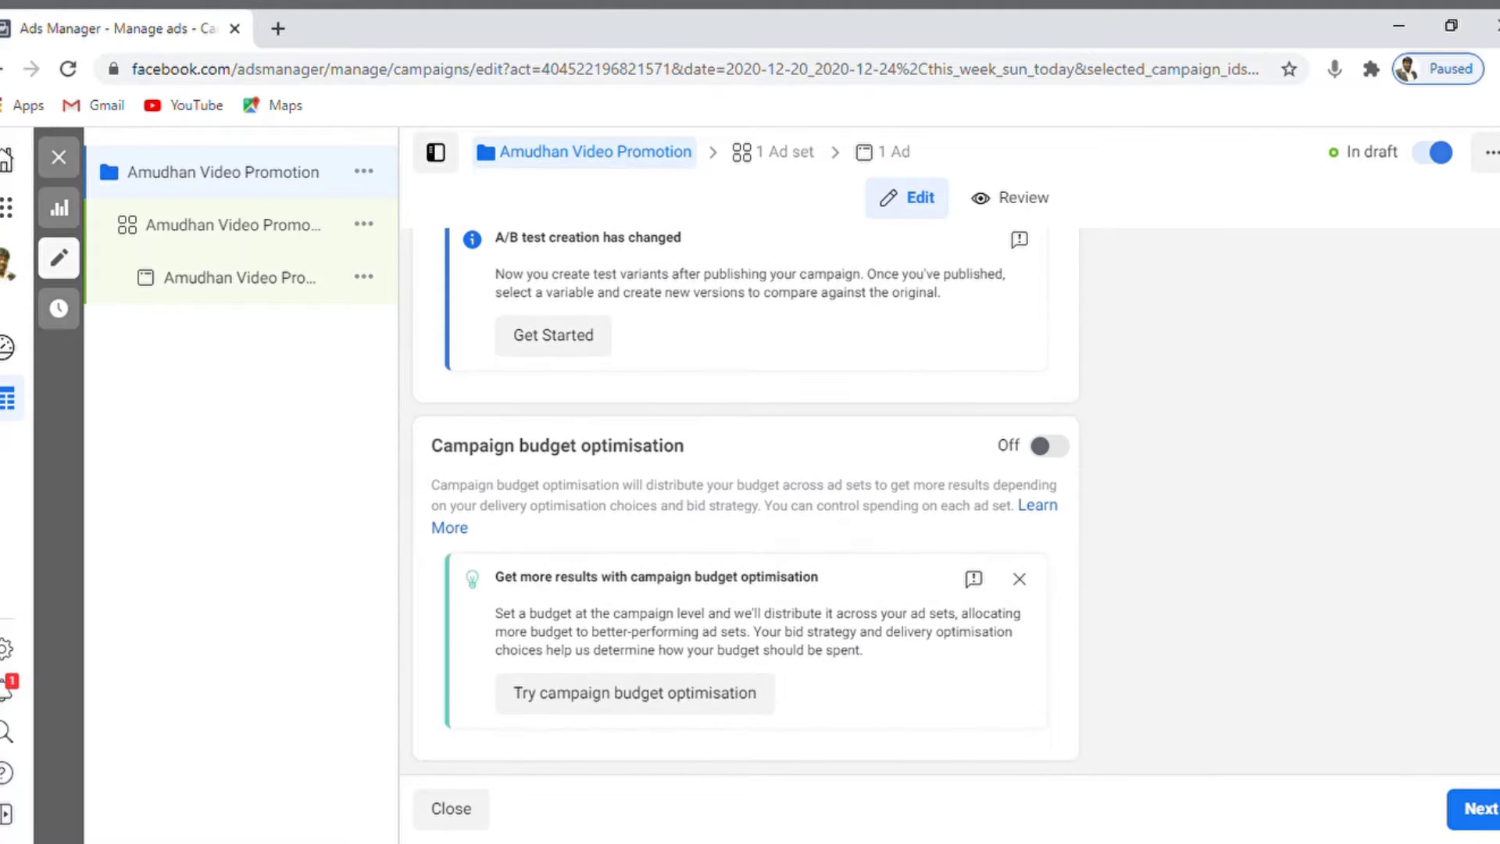
pyautogui.click(1479, 811)
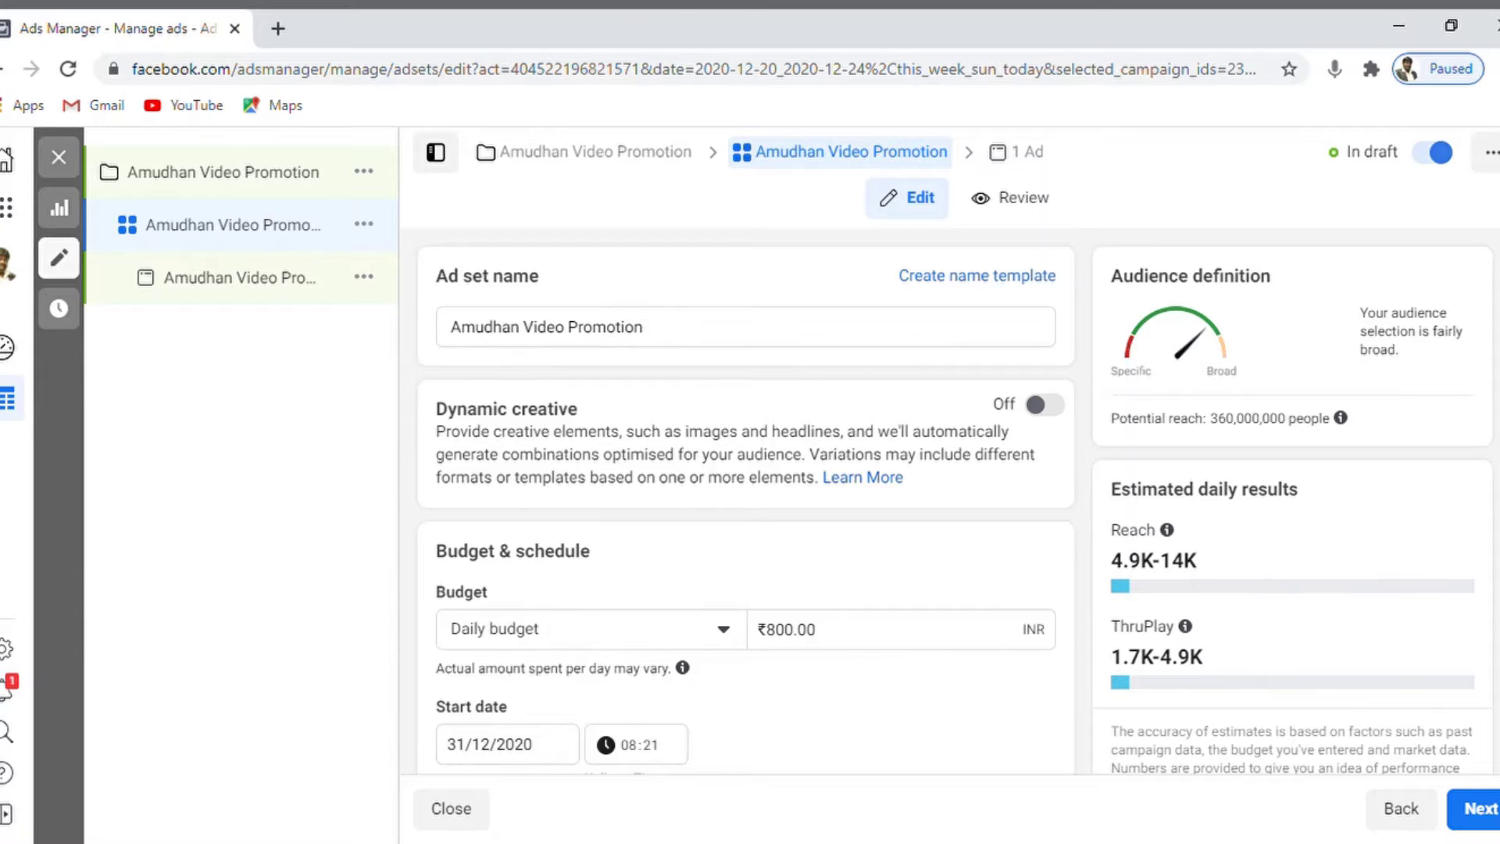
# Set the ad set's daily budget to ₹100
pyautogui.scroll(-2, 746, 508)
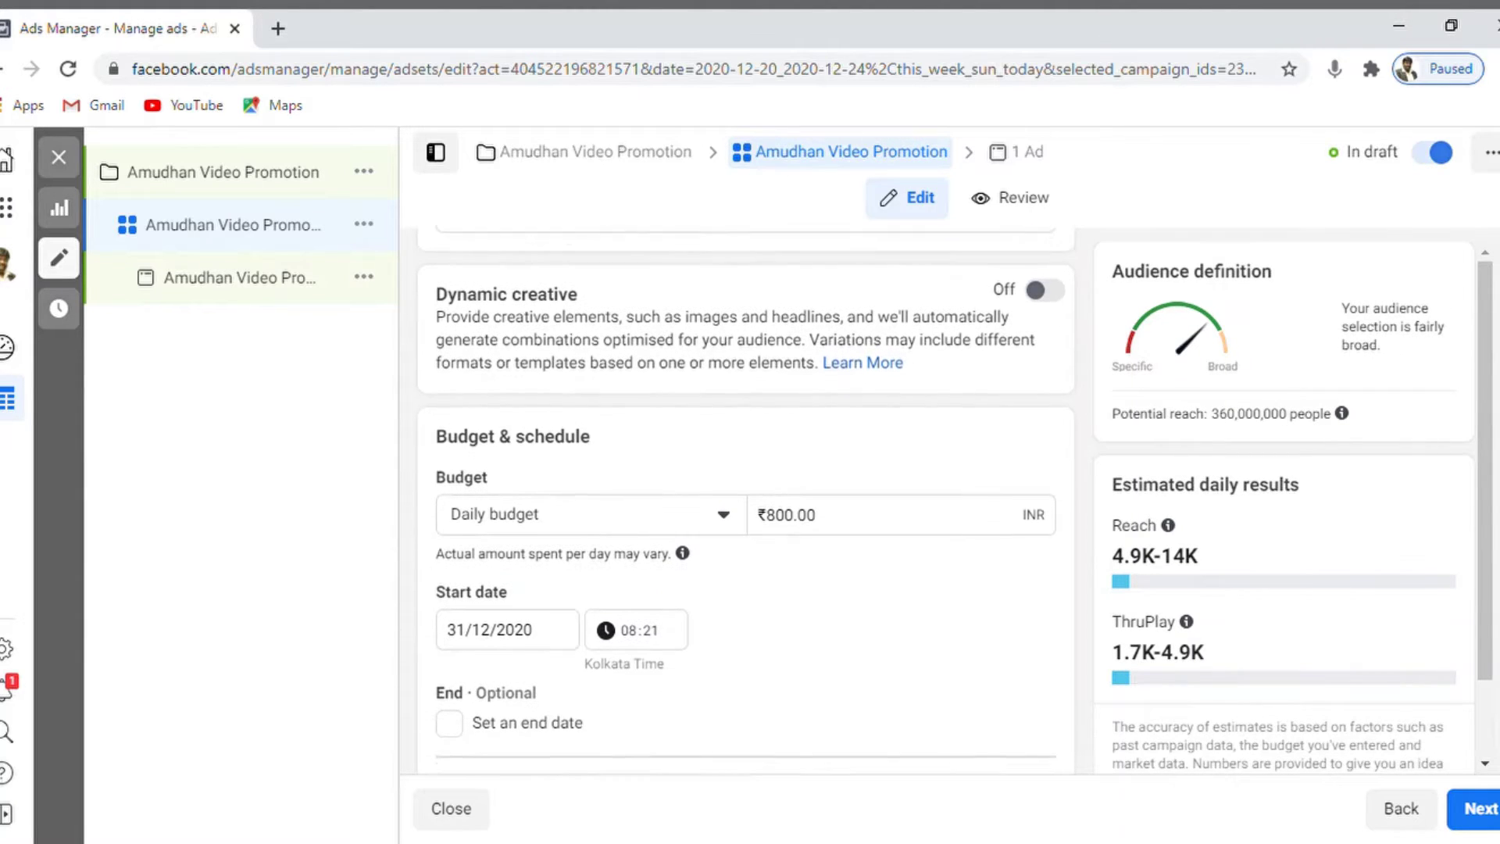
pyautogui.scroll(-2, 745, 500)
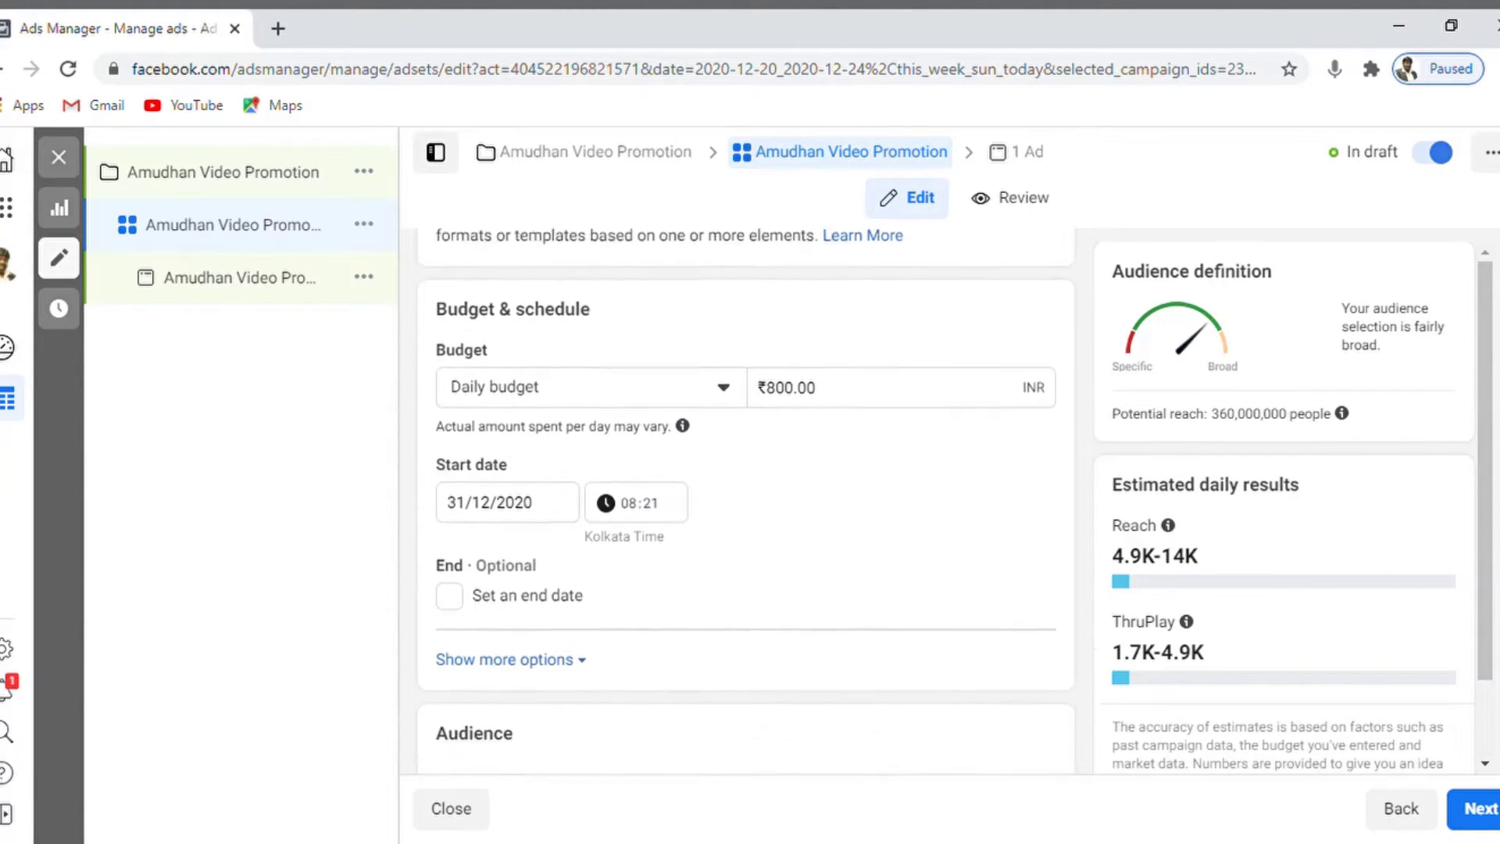
pyautogui.scroll(1, 746, 500)
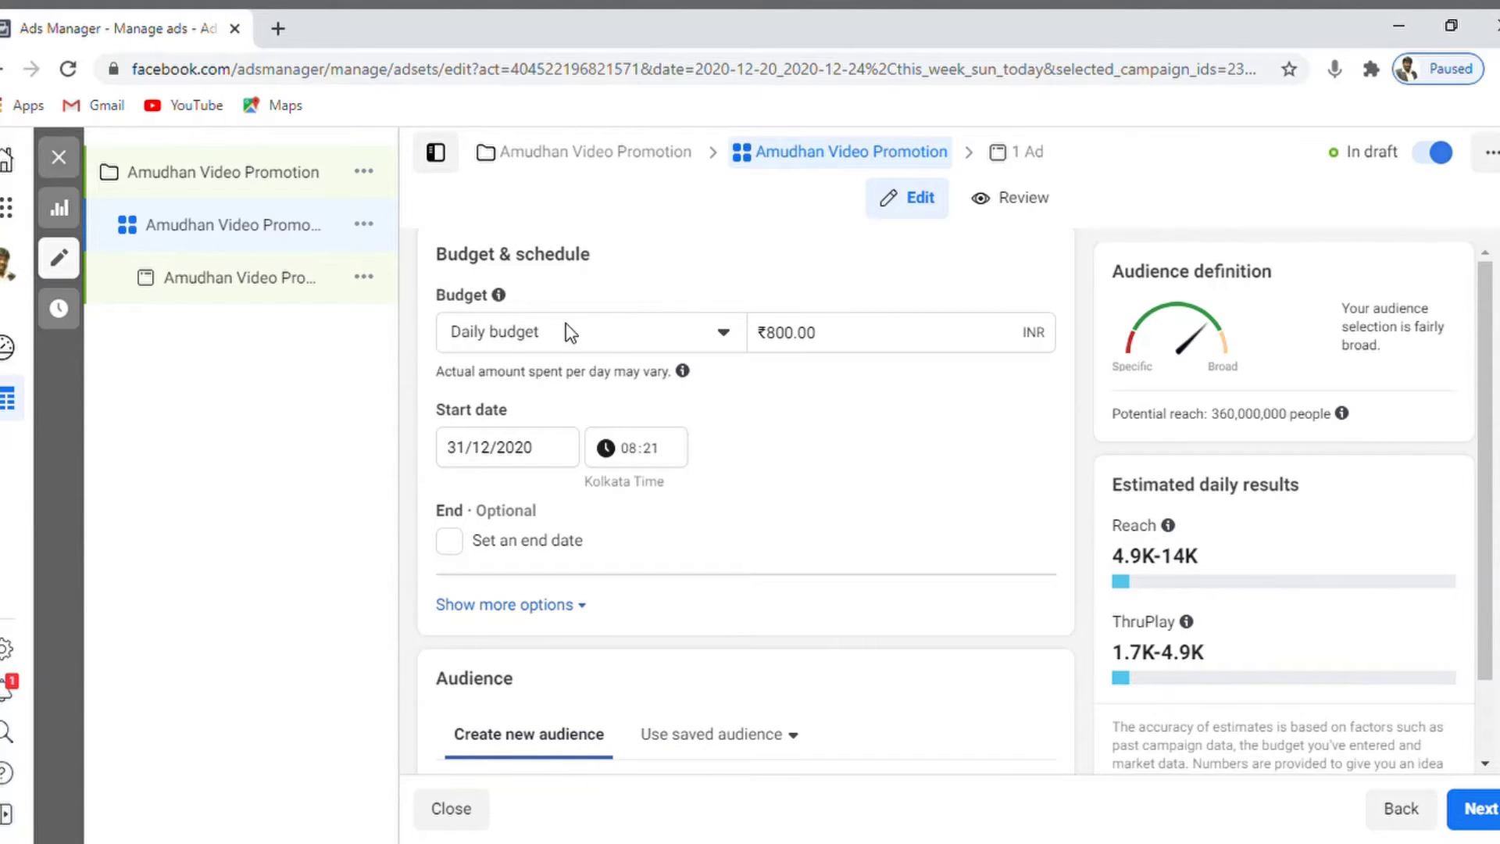
pyautogui.tripleClick(578, 379)
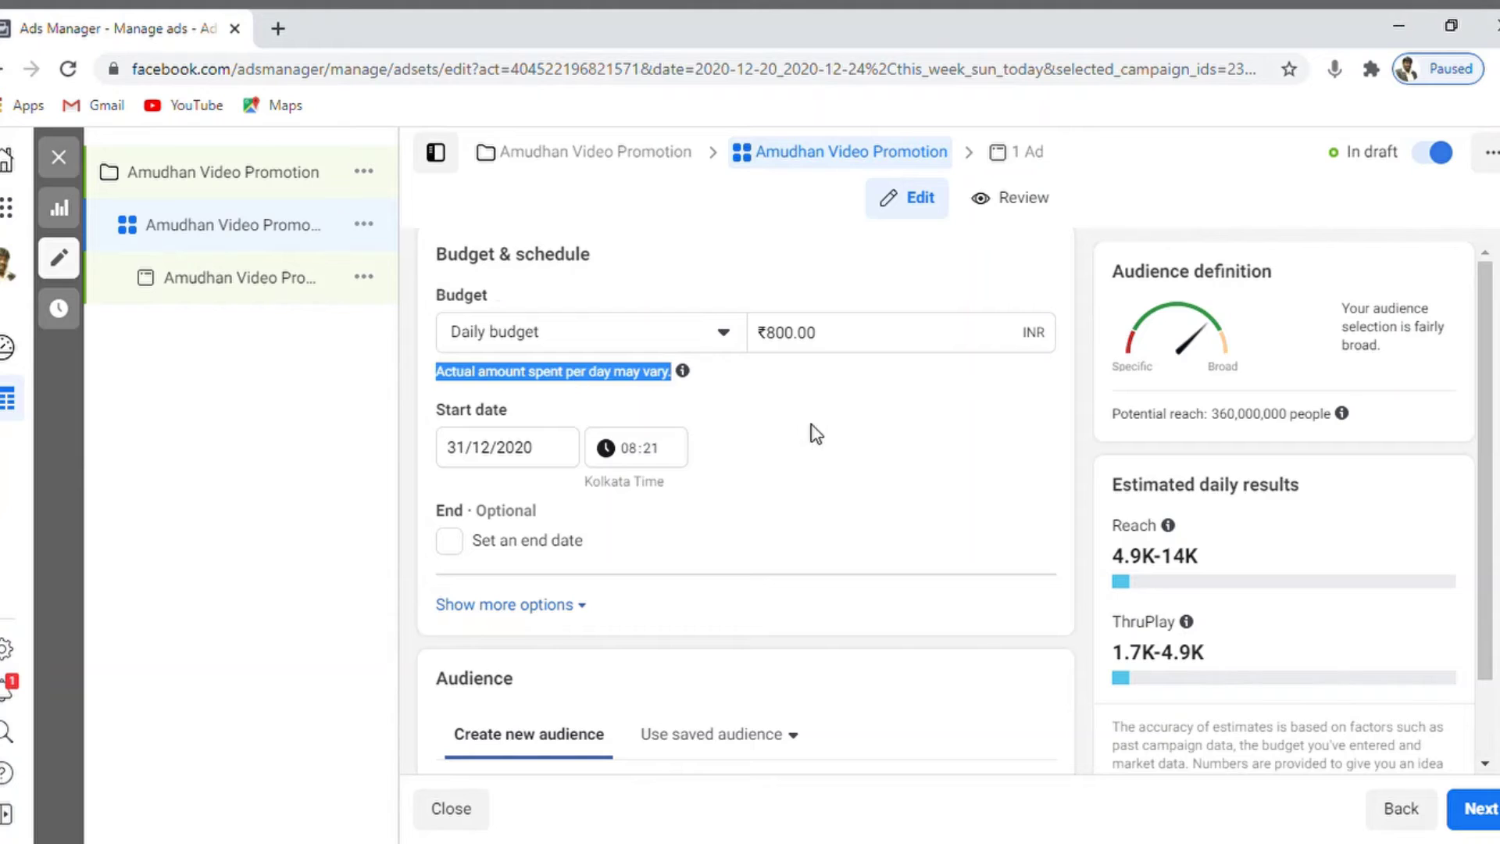
pyautogui.click(943, 424)
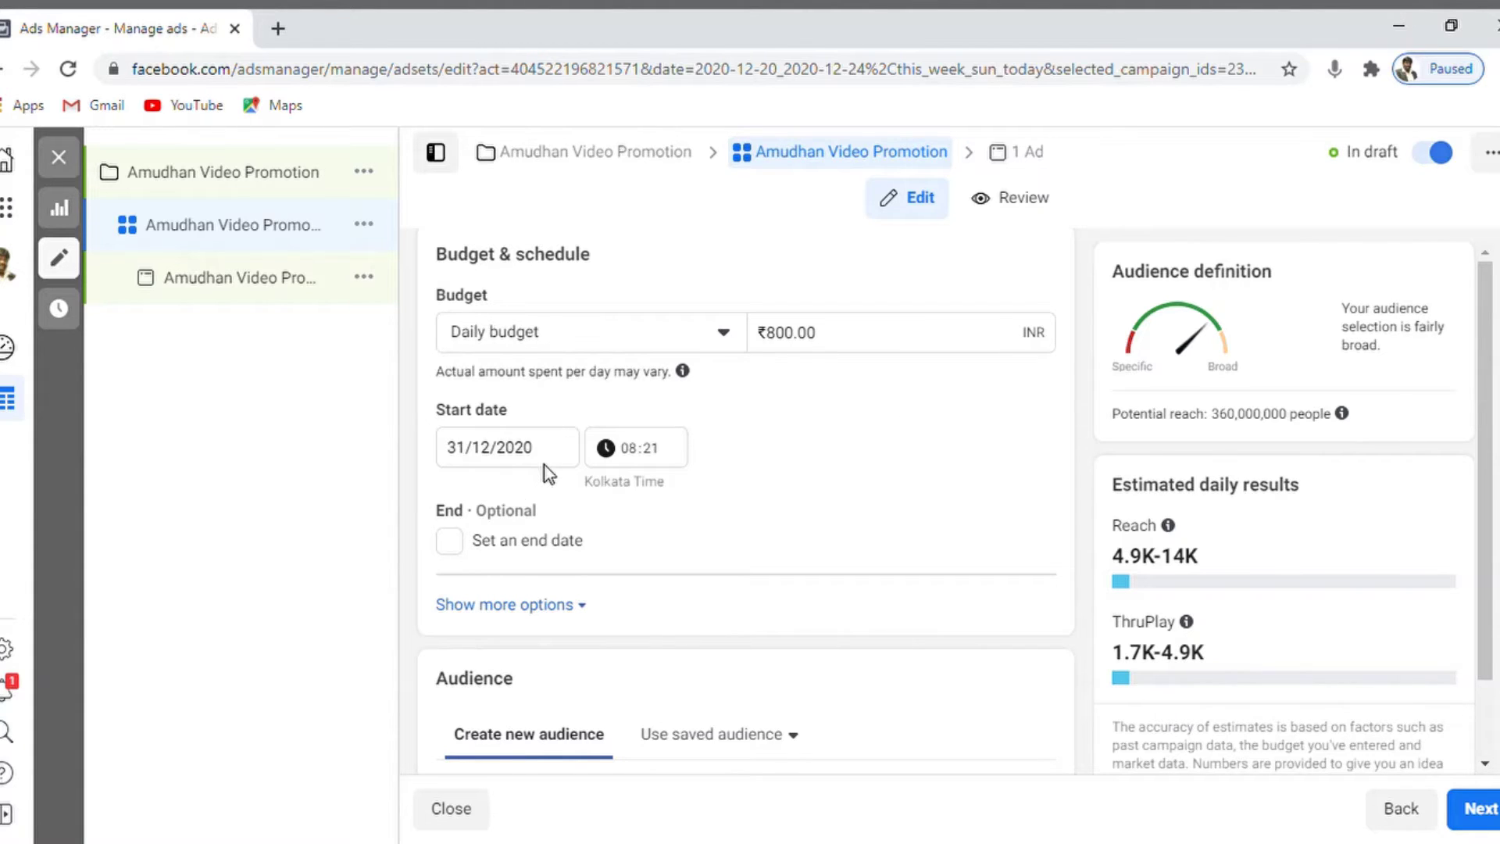
pyautogui.doubleClick(791, 334)
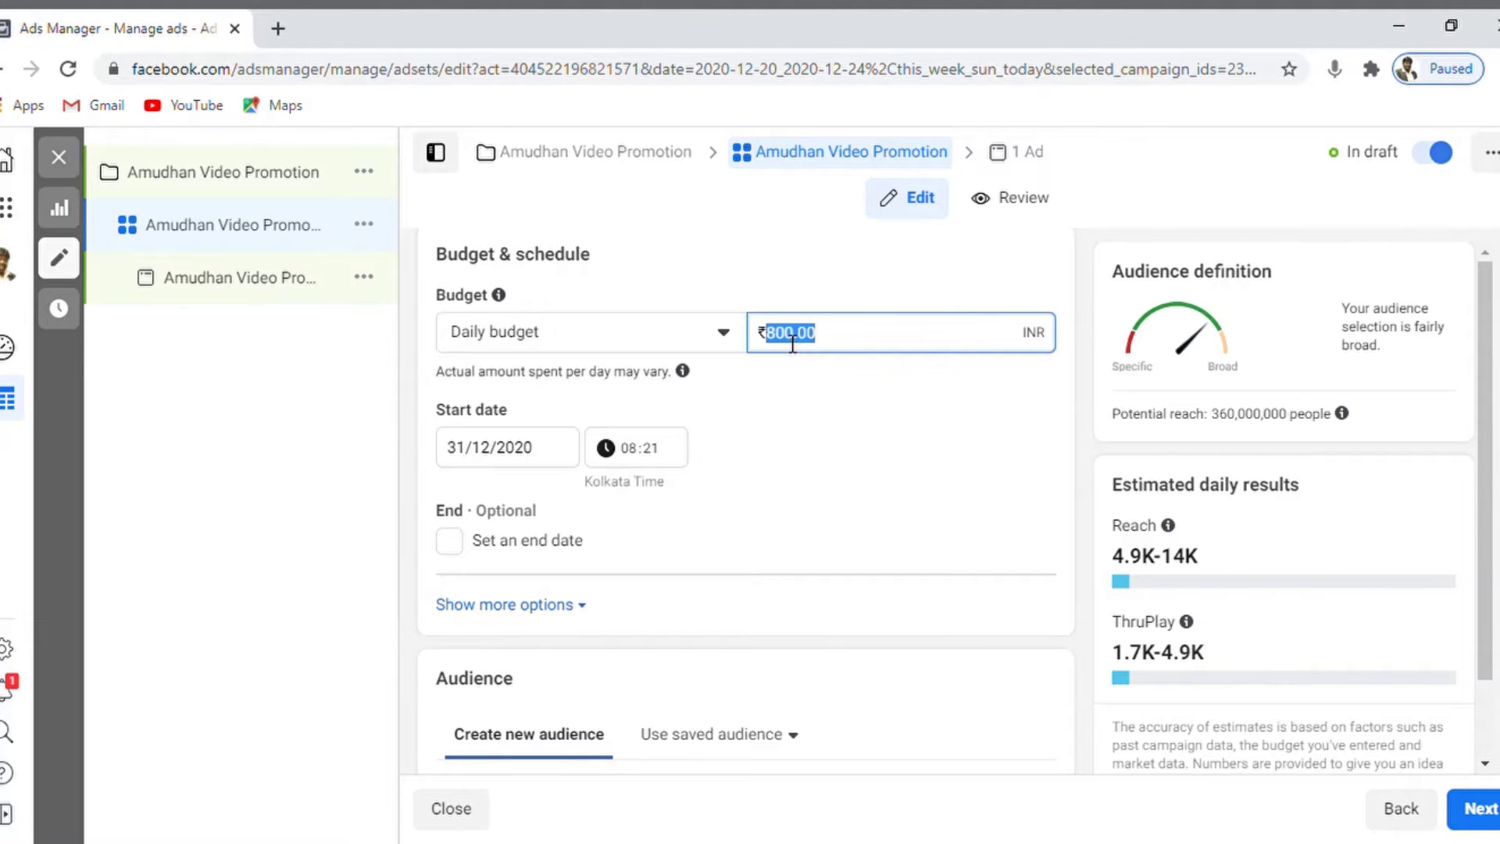
pyautogui.write('100')
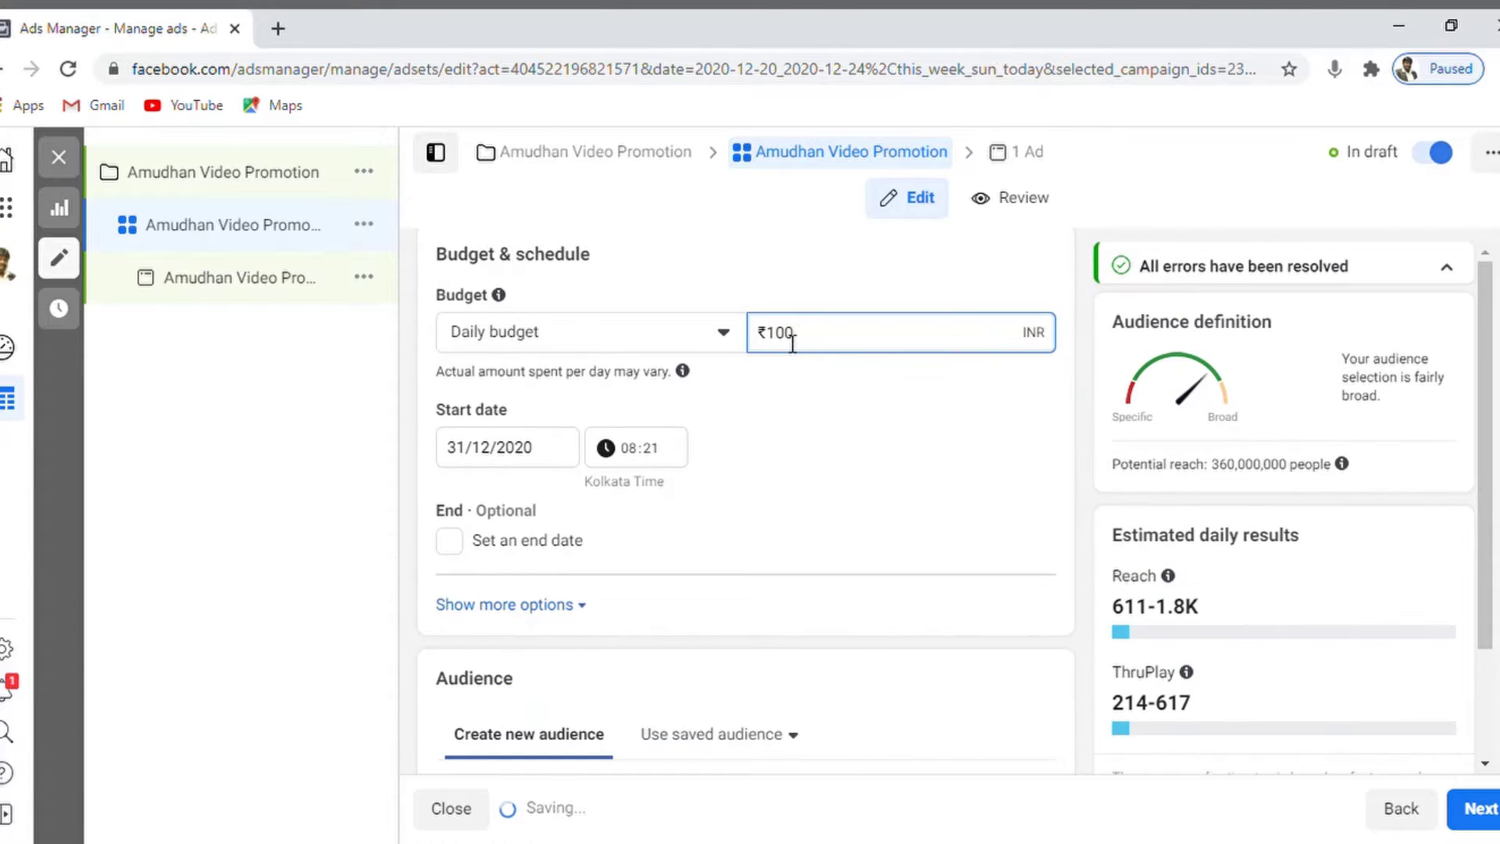
pyautogui.click(994, 488)
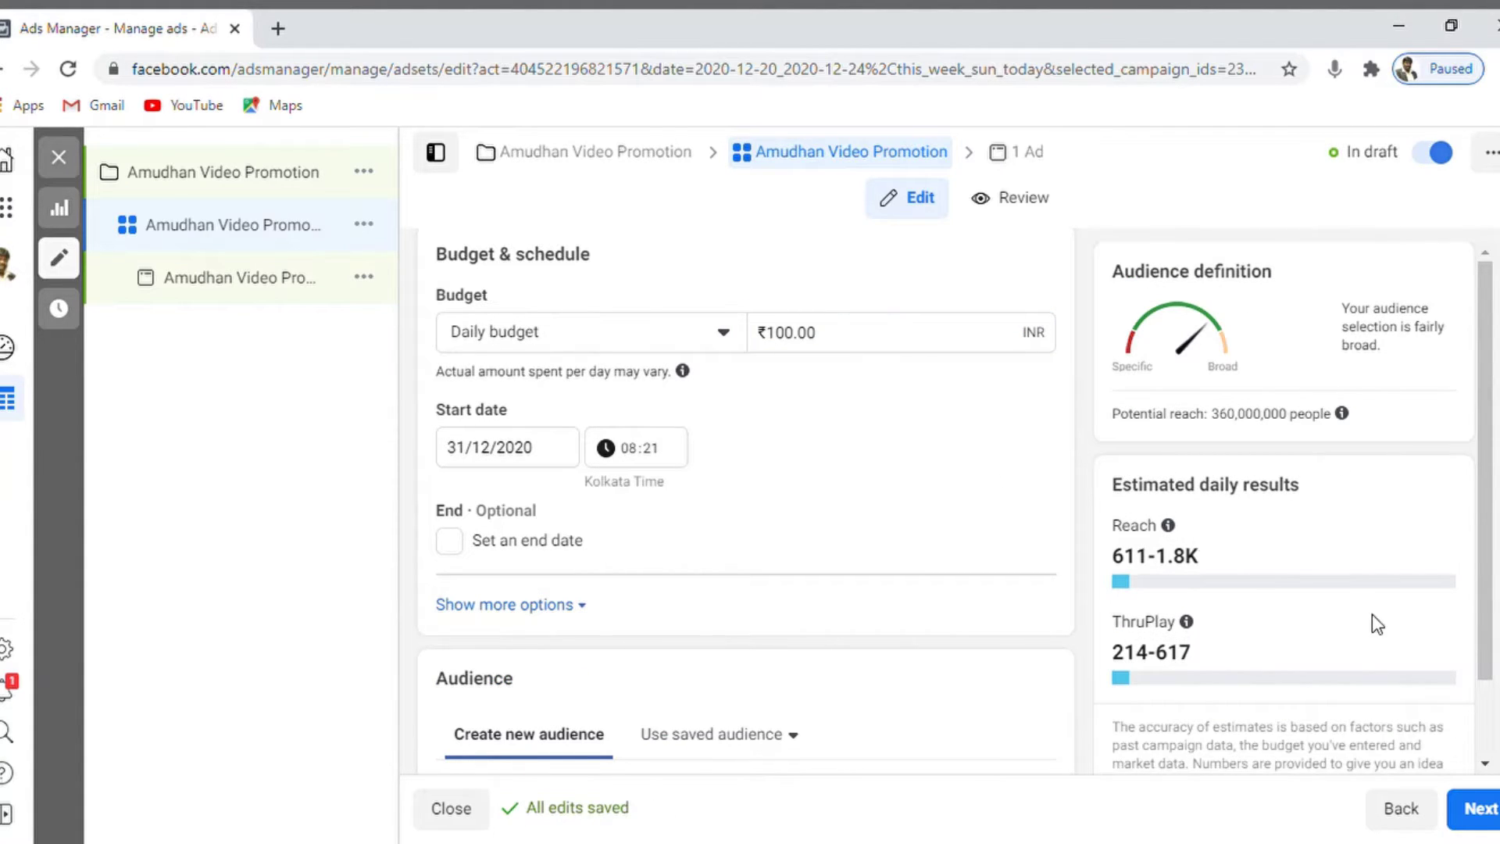
# Try a daily budget of ₹200 for the ad set and return it to ₹100
pyautogui.moveTo(1186, 623)
pyautogui.doubleClick(788, 338)
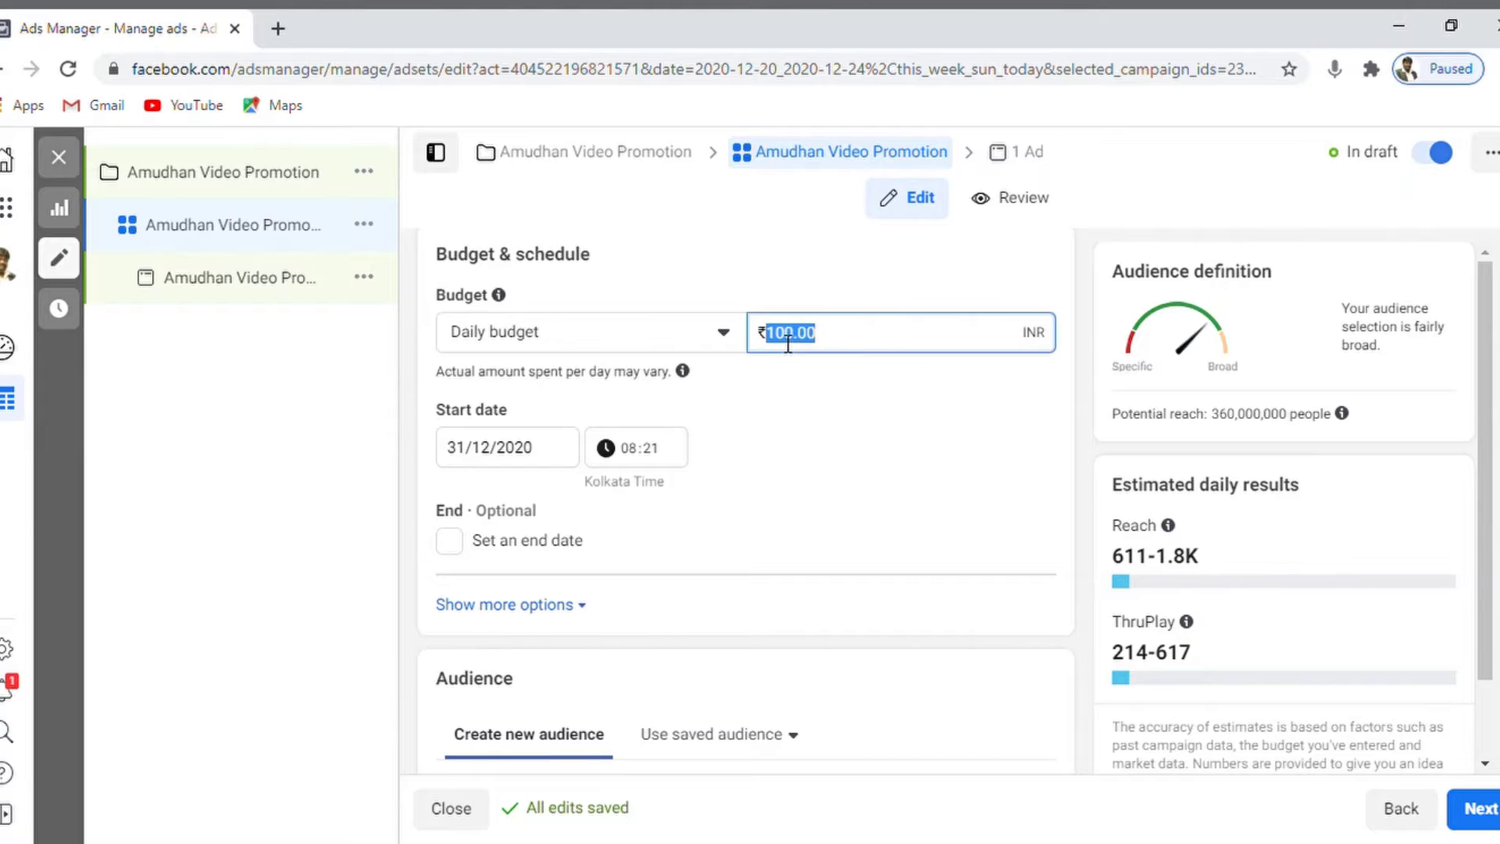
pyautogui.write('200')
pyautogui.click(1026, 470)
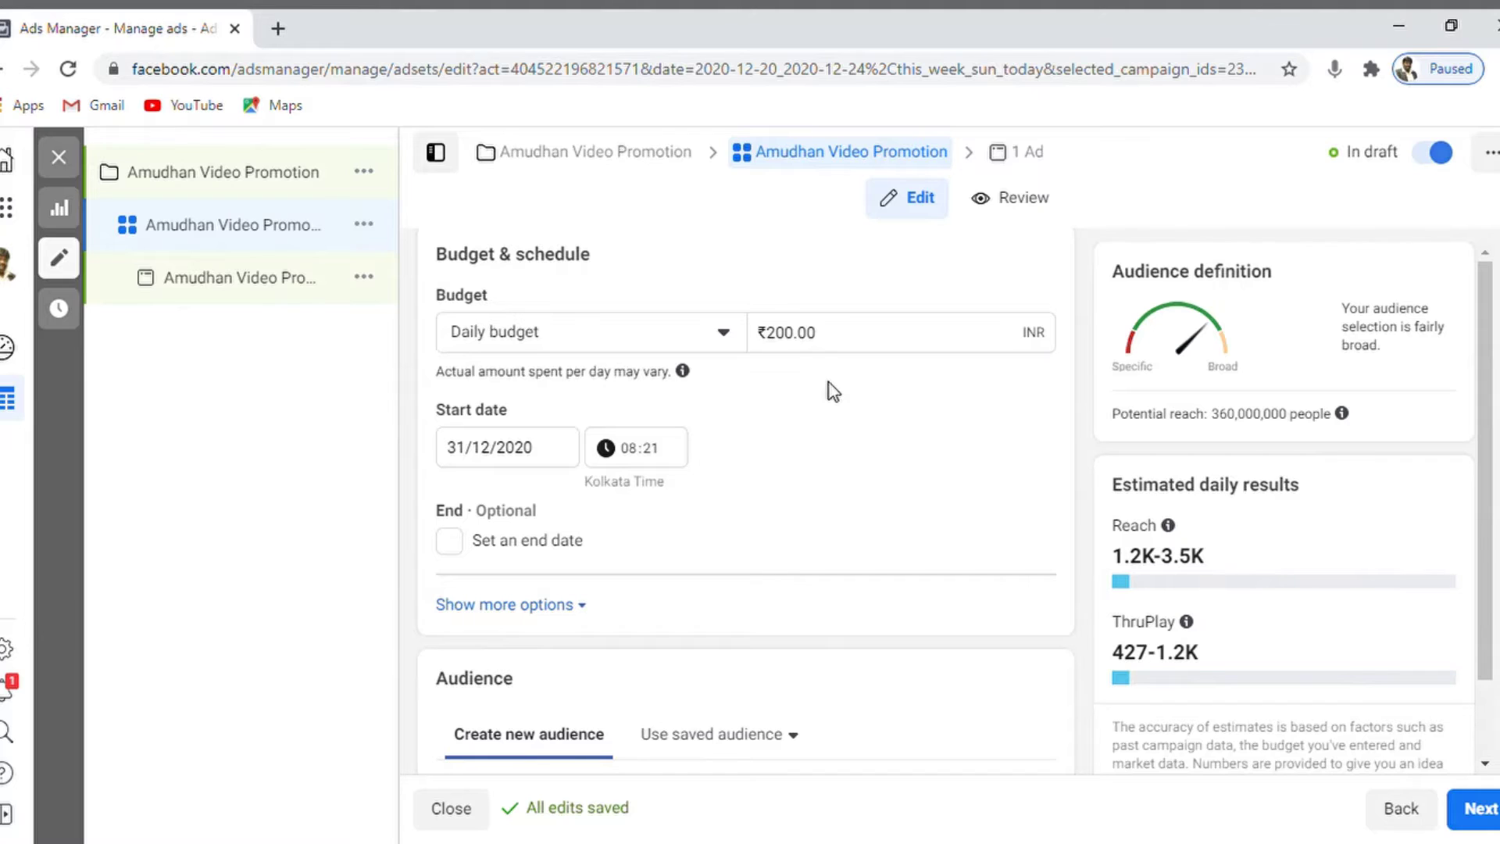
pyautogui.write('100')
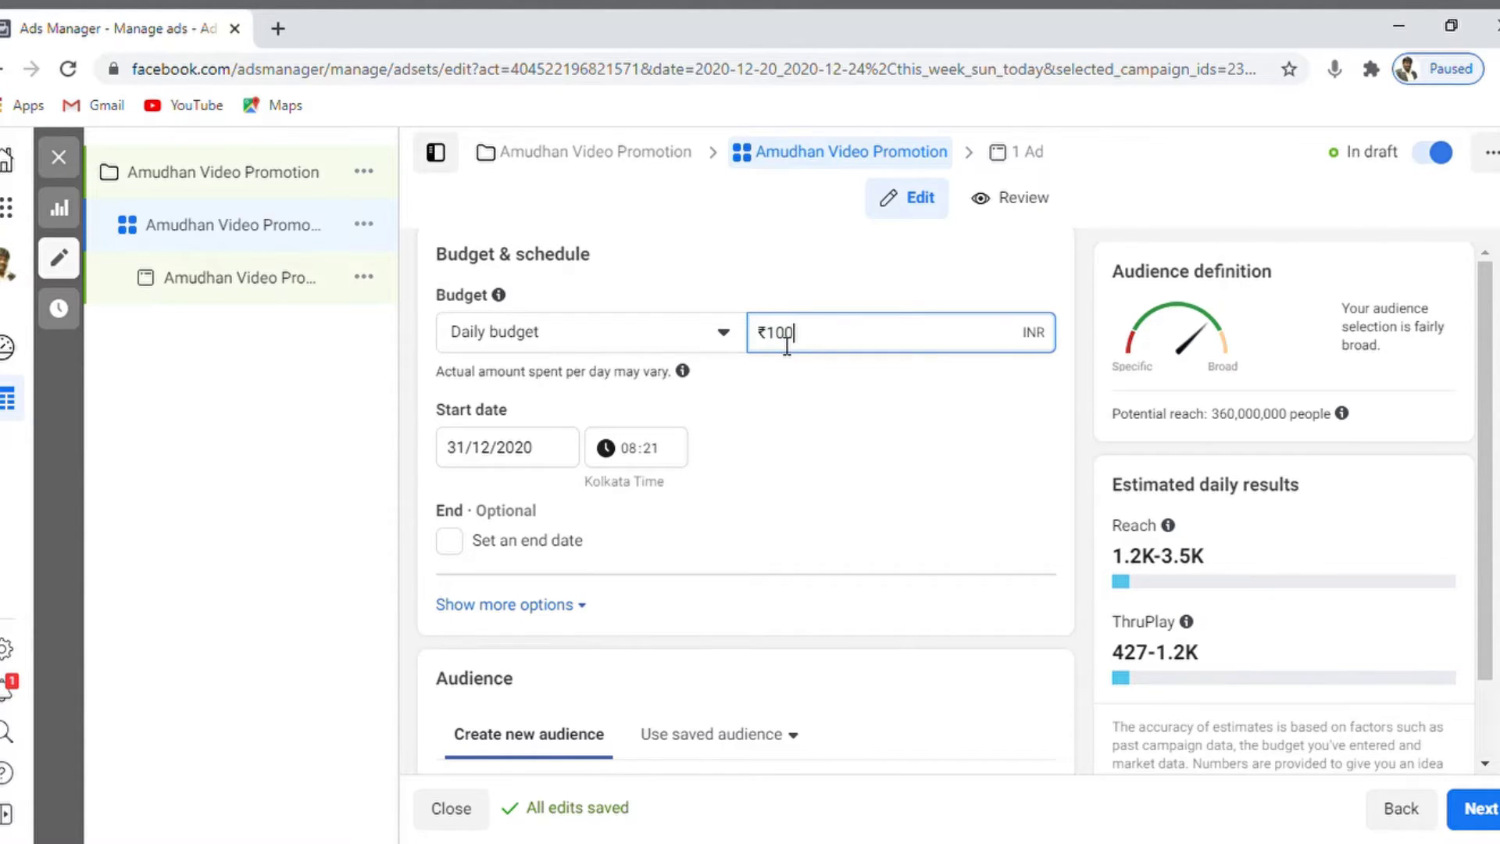
pyautogui.click(906, 459)
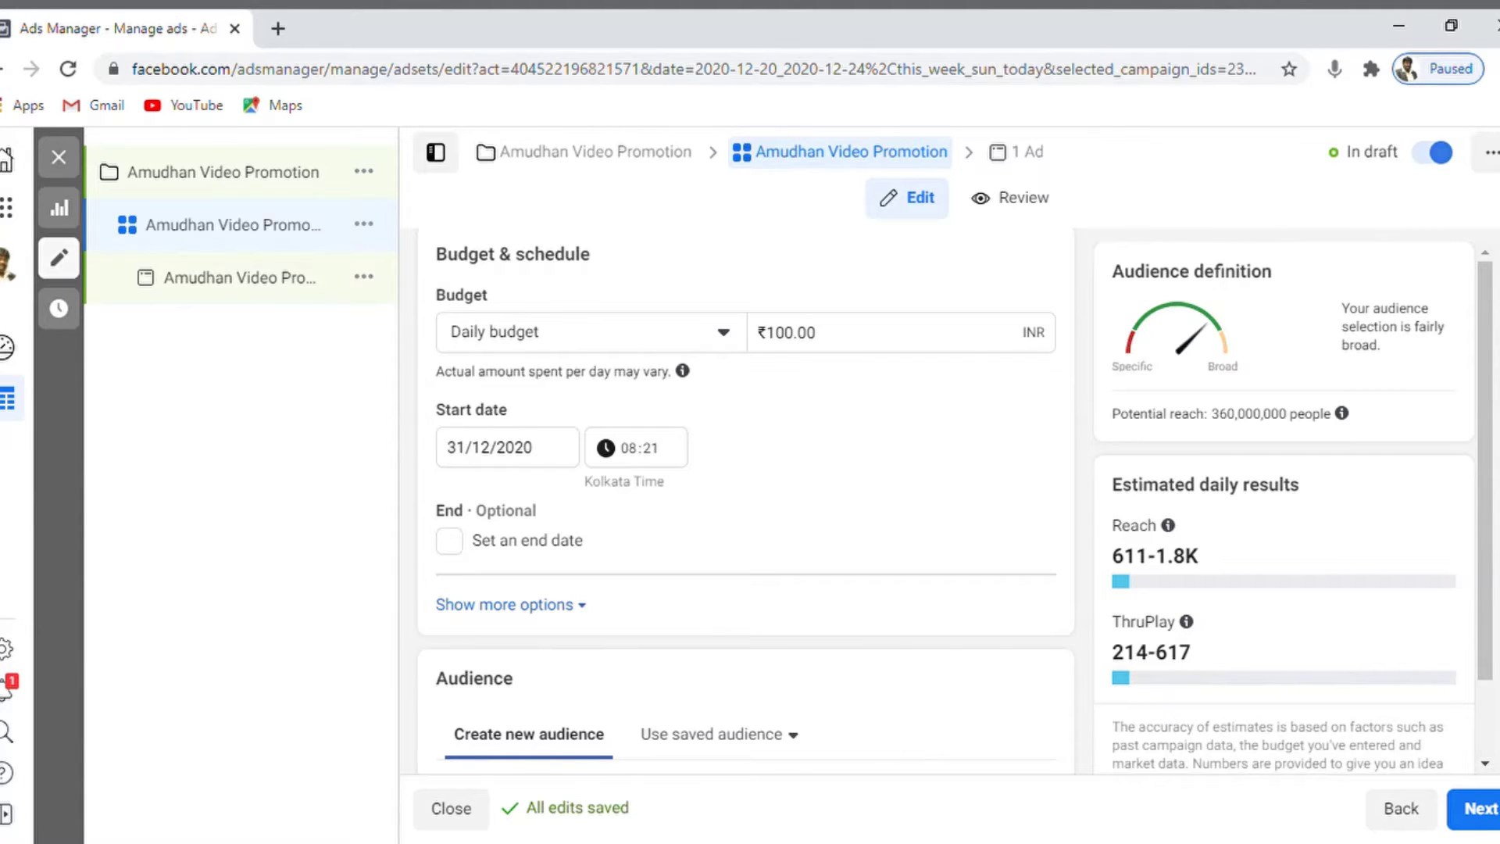
# Open the new audience's locations for editing and remove India
pyautogui.scroll(-2, 745, 502)
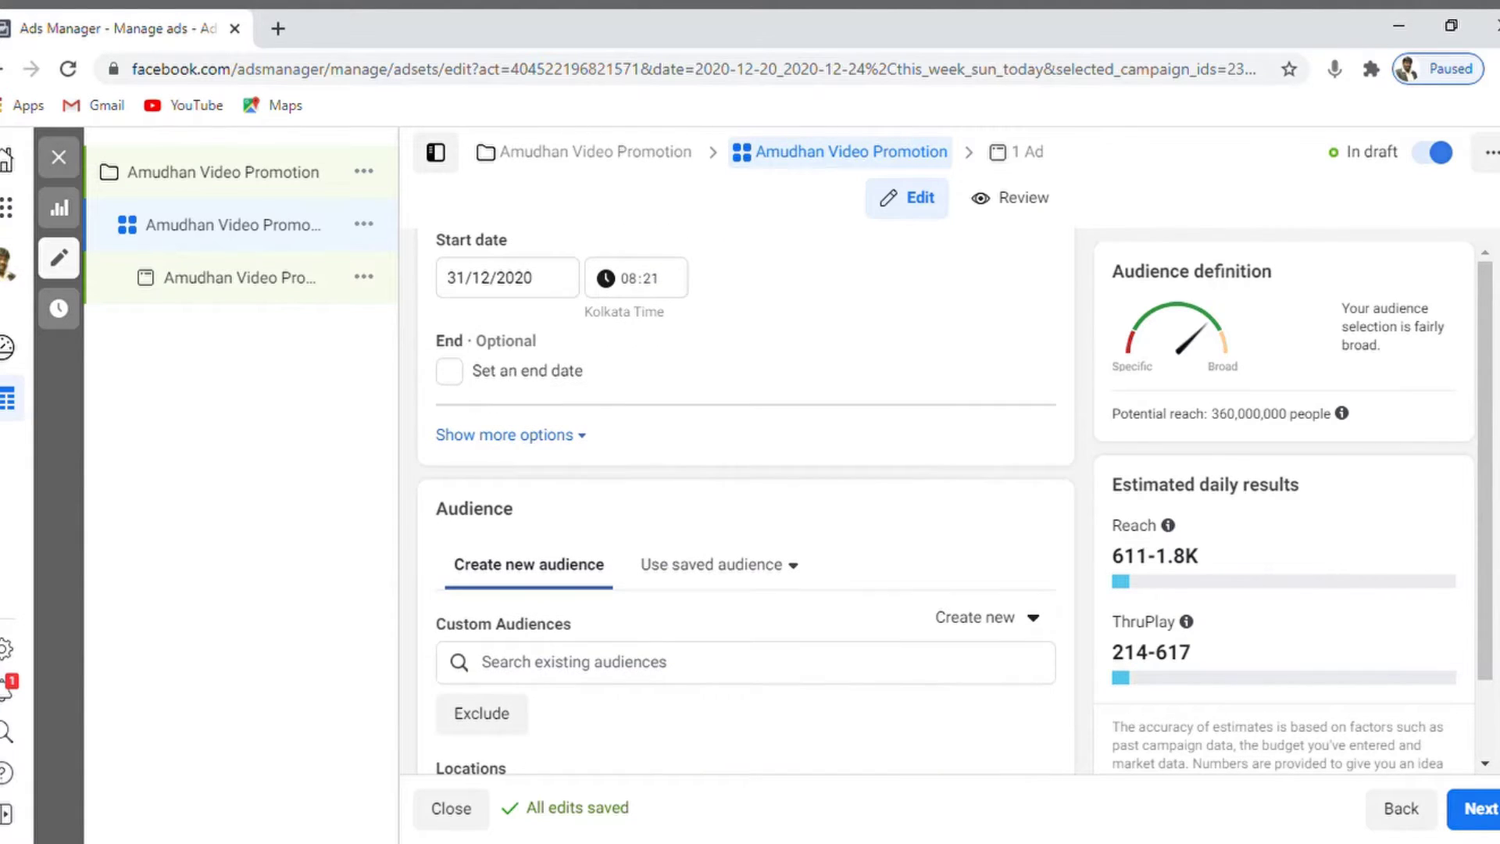
pyautogui.scroll(2, 745, 500)
pyautogui.scroll(-3, 746, 500)
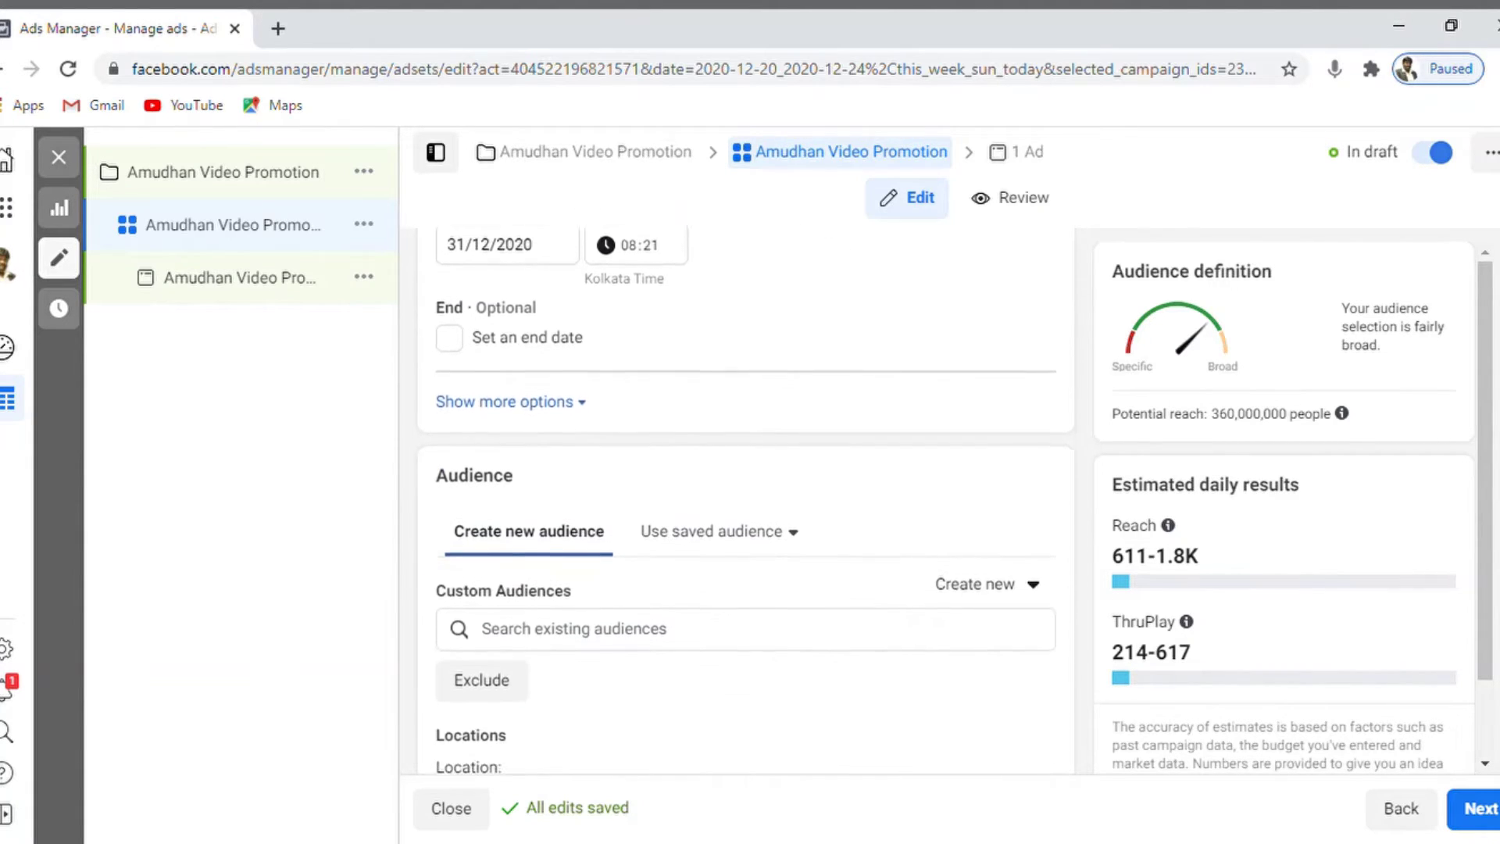
pyautogui.scroll(-4, 746, 502)
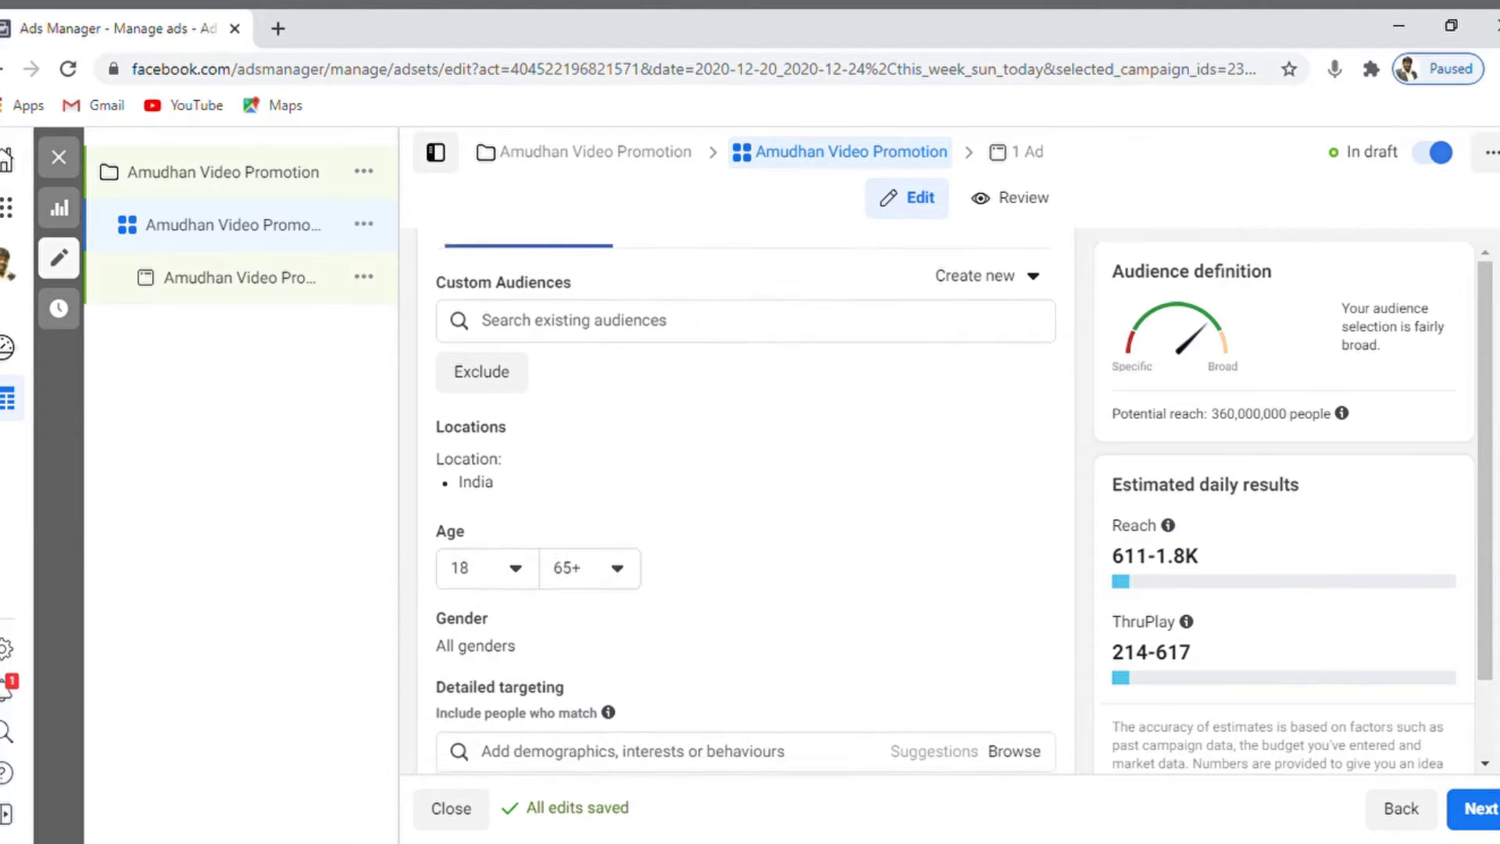
pyautogui.scroll(-1, 745, 503)
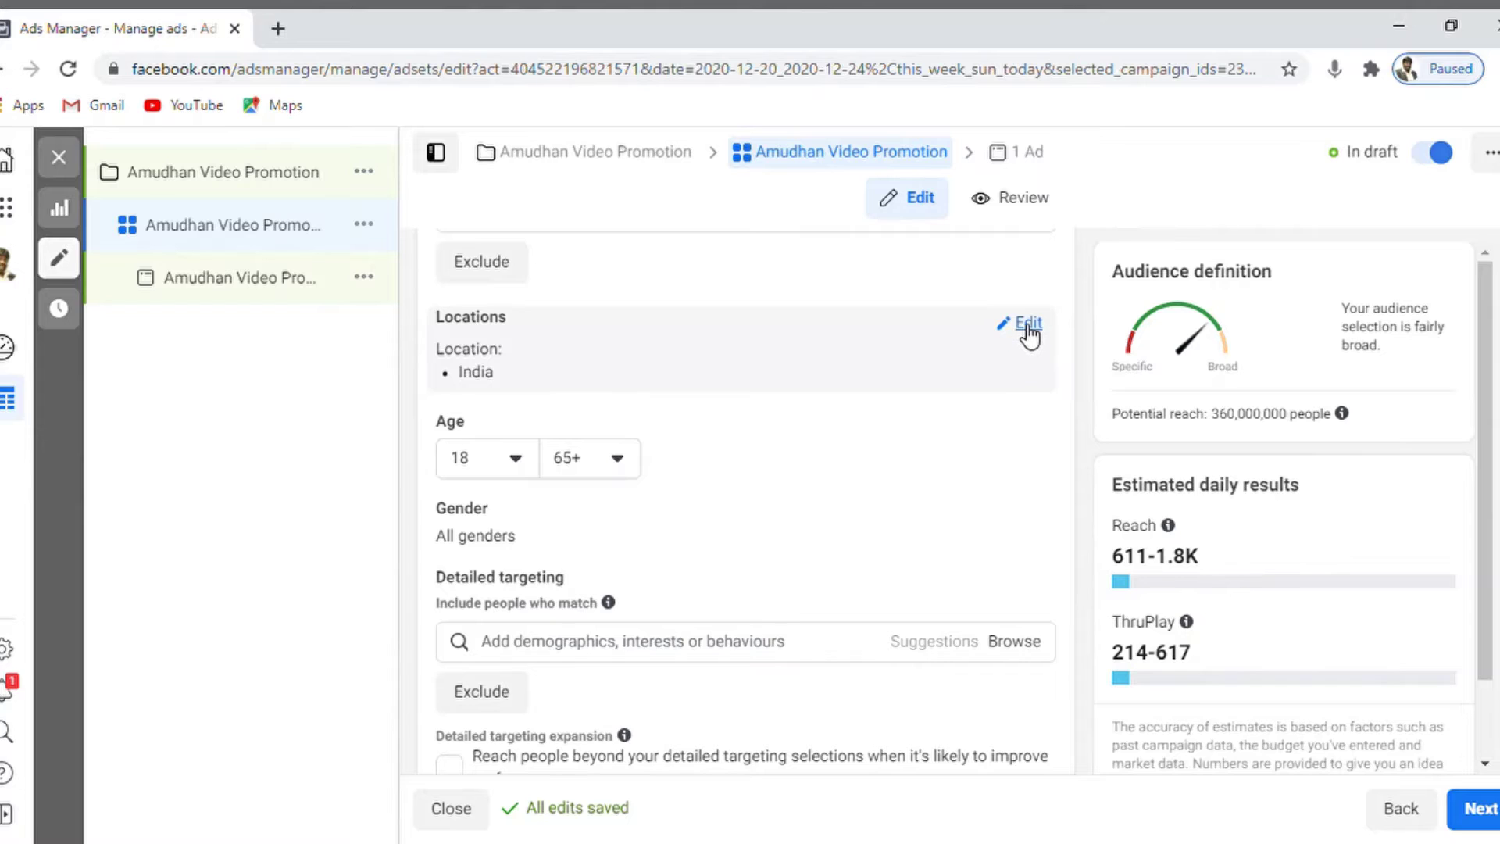
pyautogui.click(1028, 324)
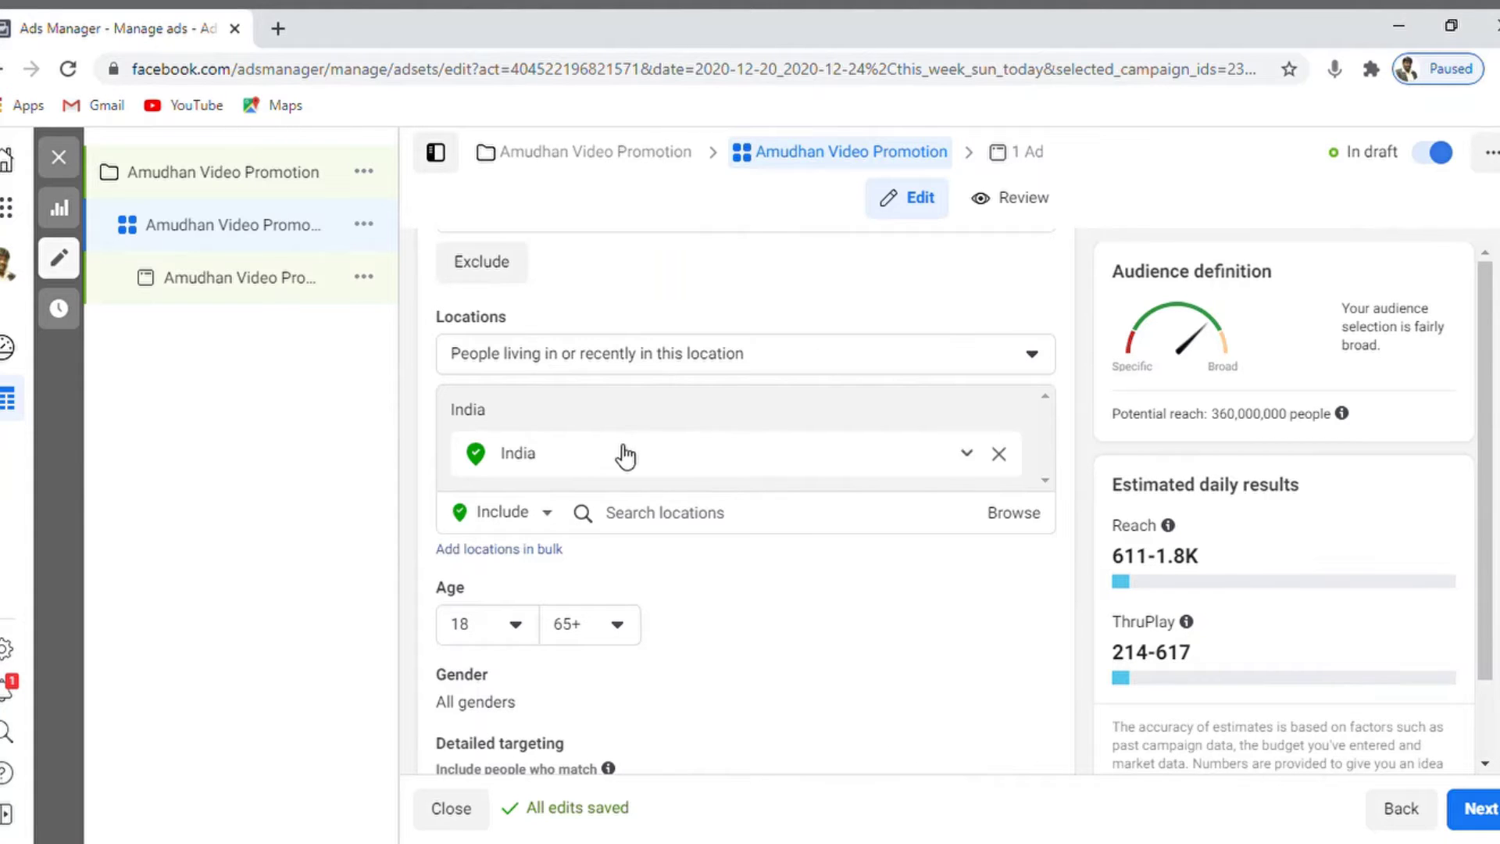
pyautogui.click(1000, 455)
# Add Tamil Nadu, India as an included audience location and target only people living in this location
pyautogui.click(673, 436)
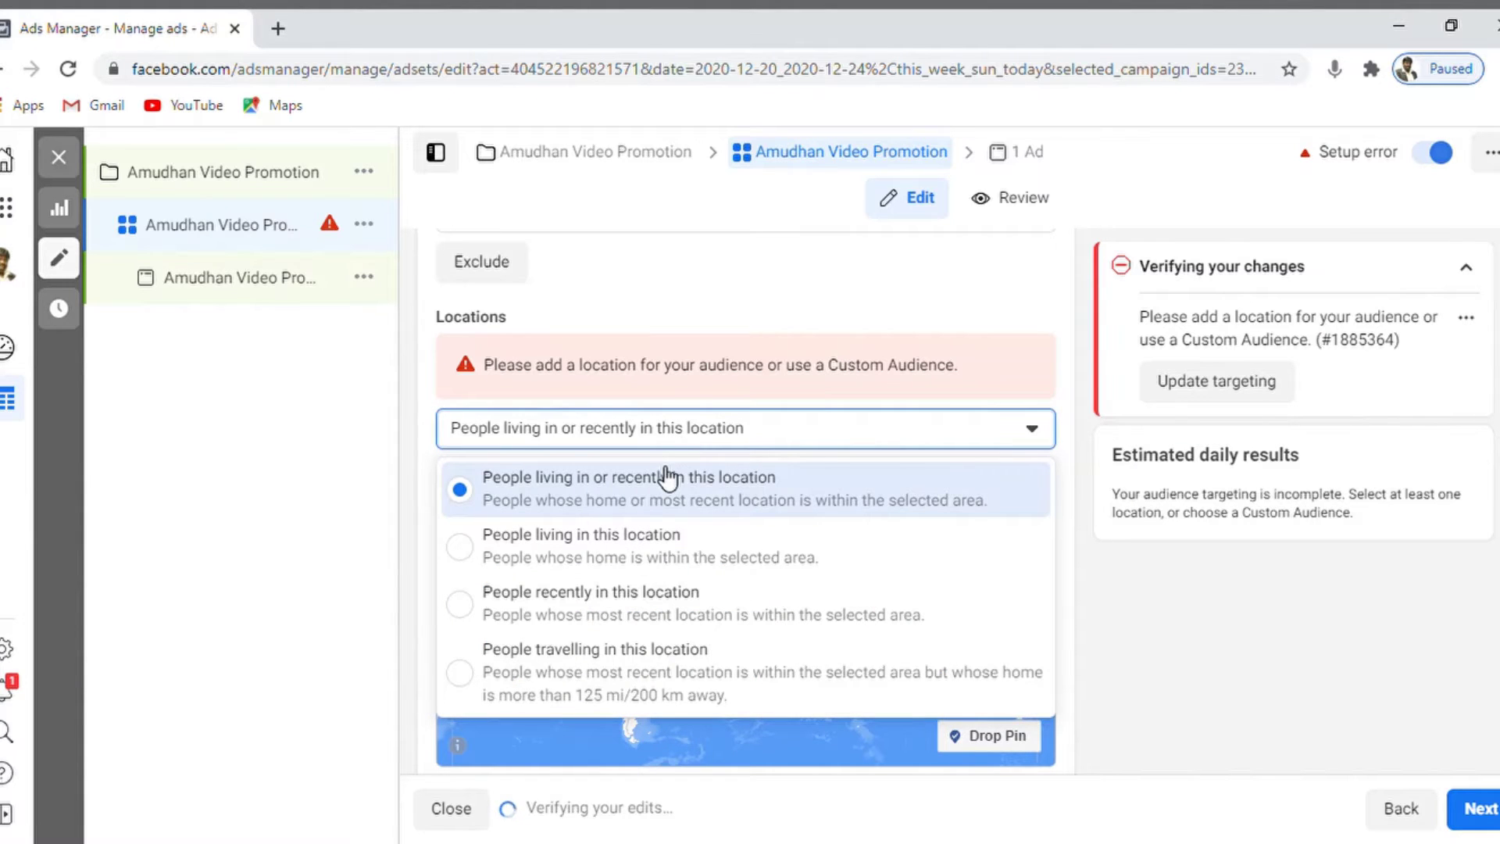
pyautogui.click(329, 479)
pyautogui.click(743, 492)
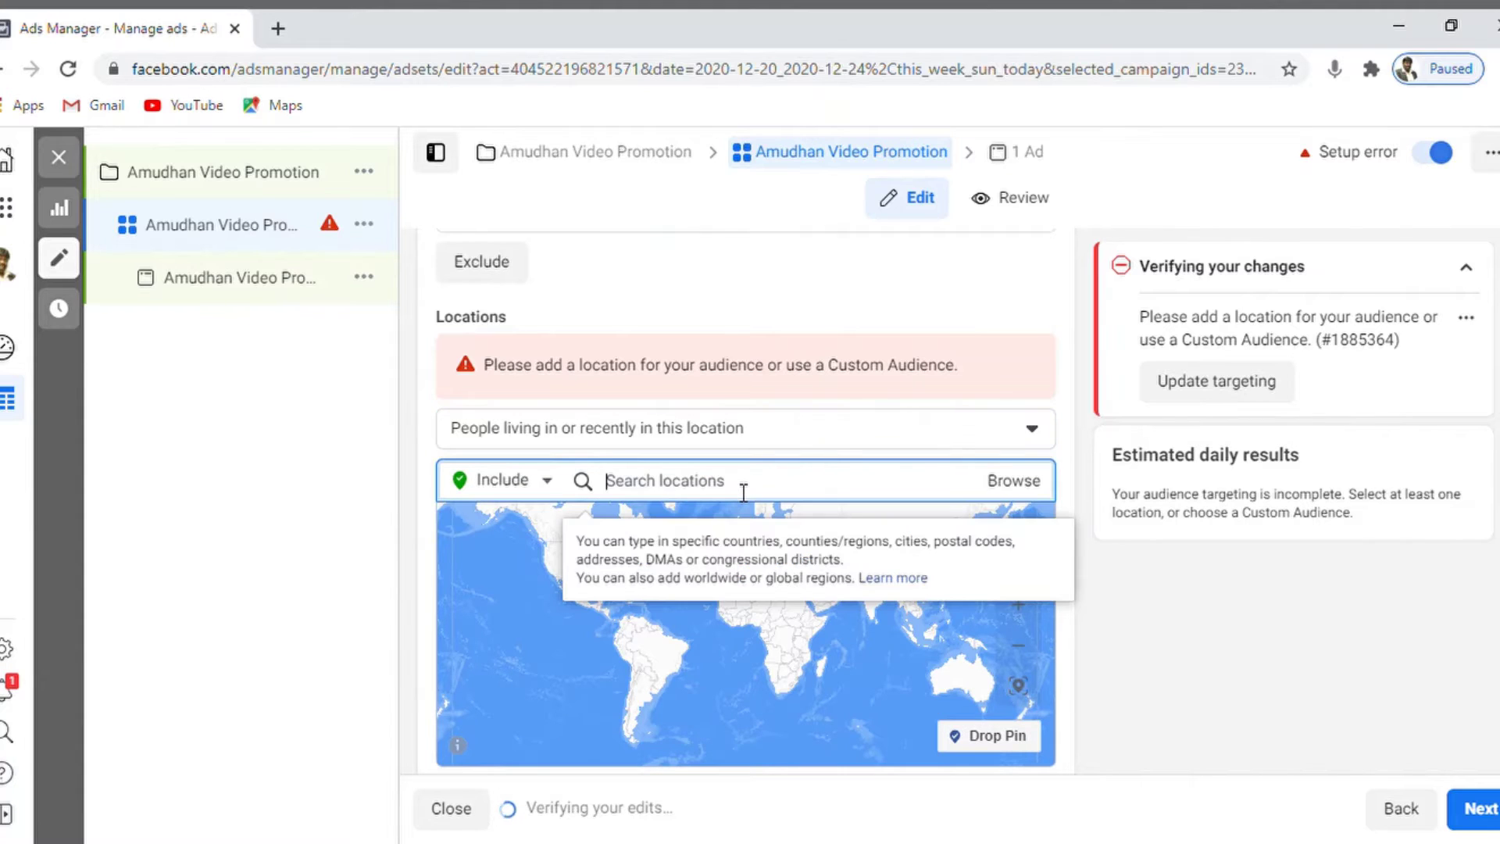
pyautogui.write('tamil nadu')
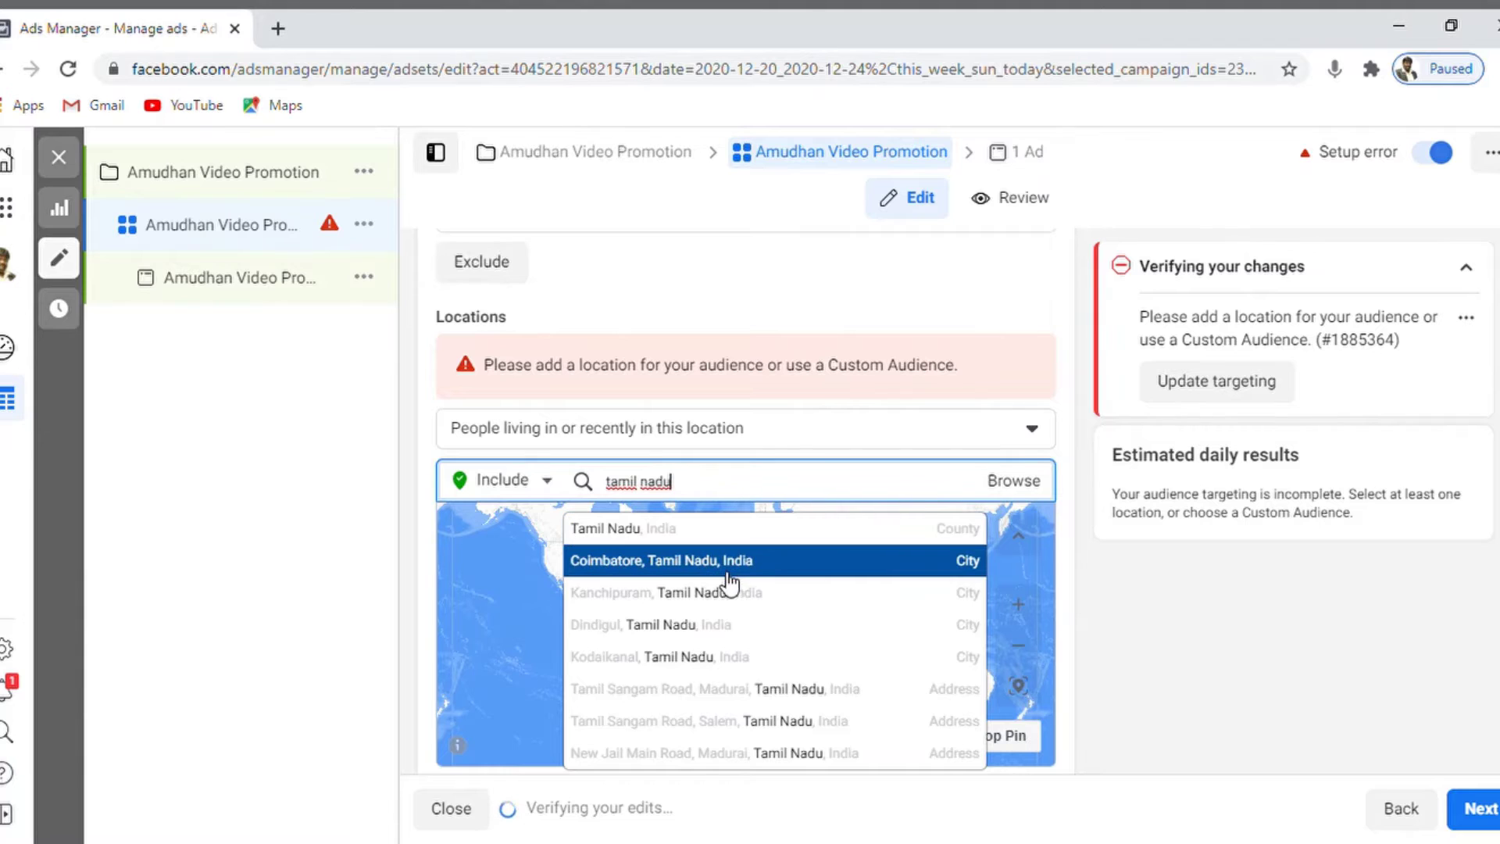
pyautogui.click(660, 528)
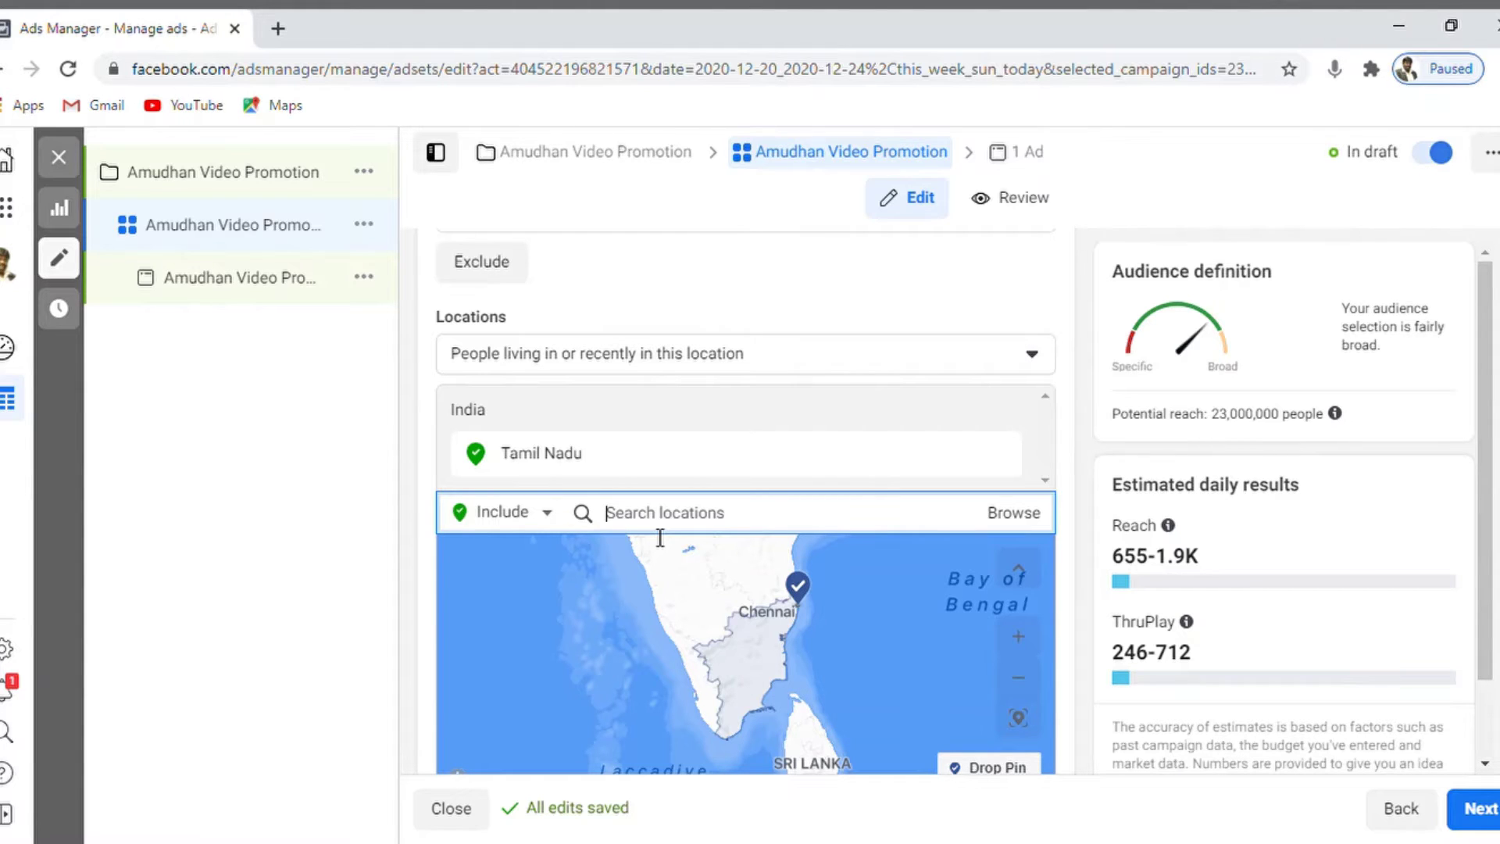
pyautogui.click(1032, 355)
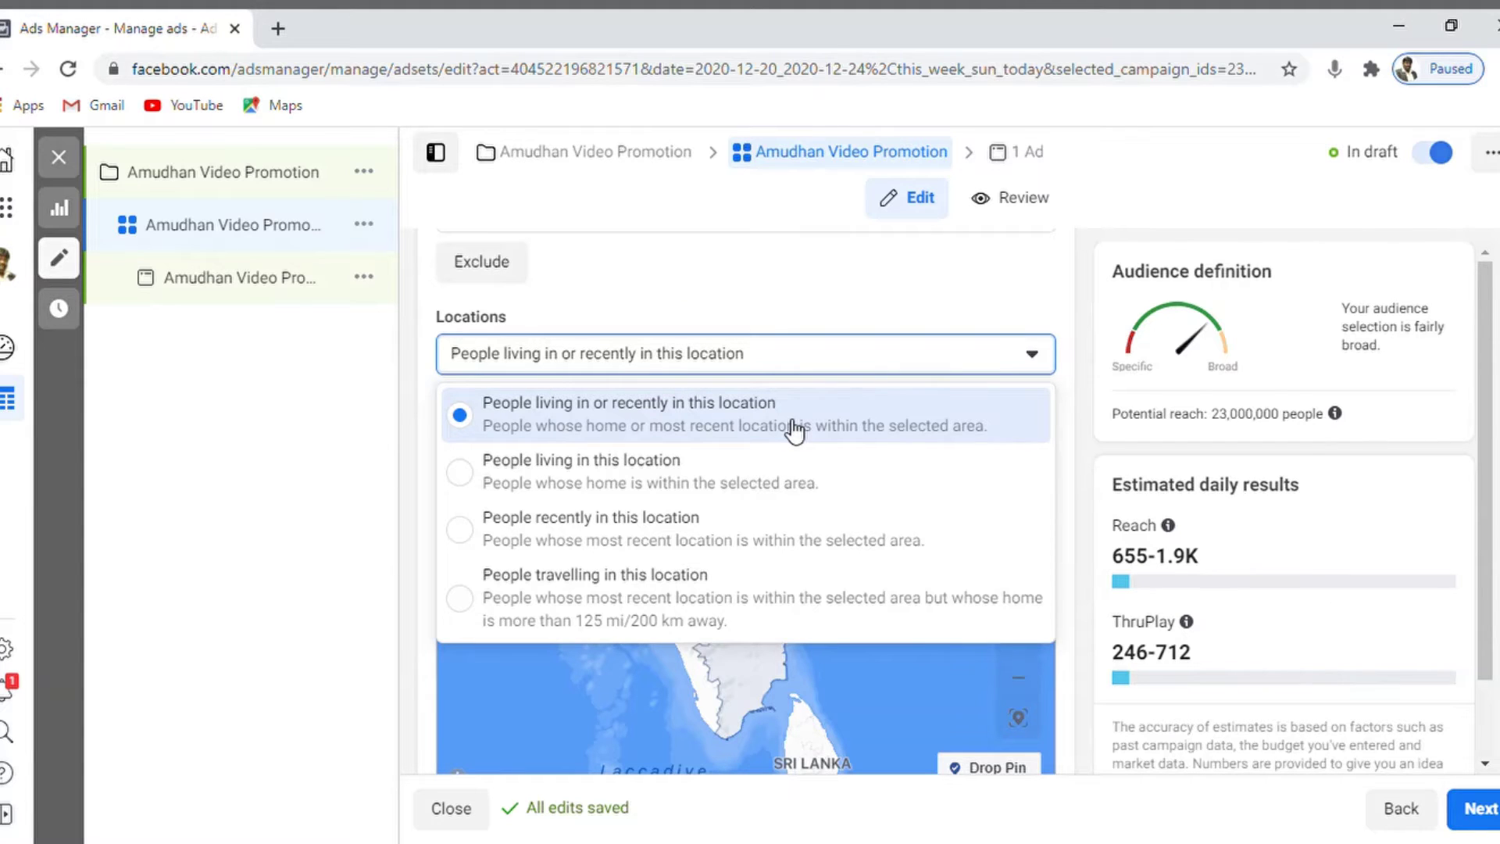
pyautogui.click(653, 472)
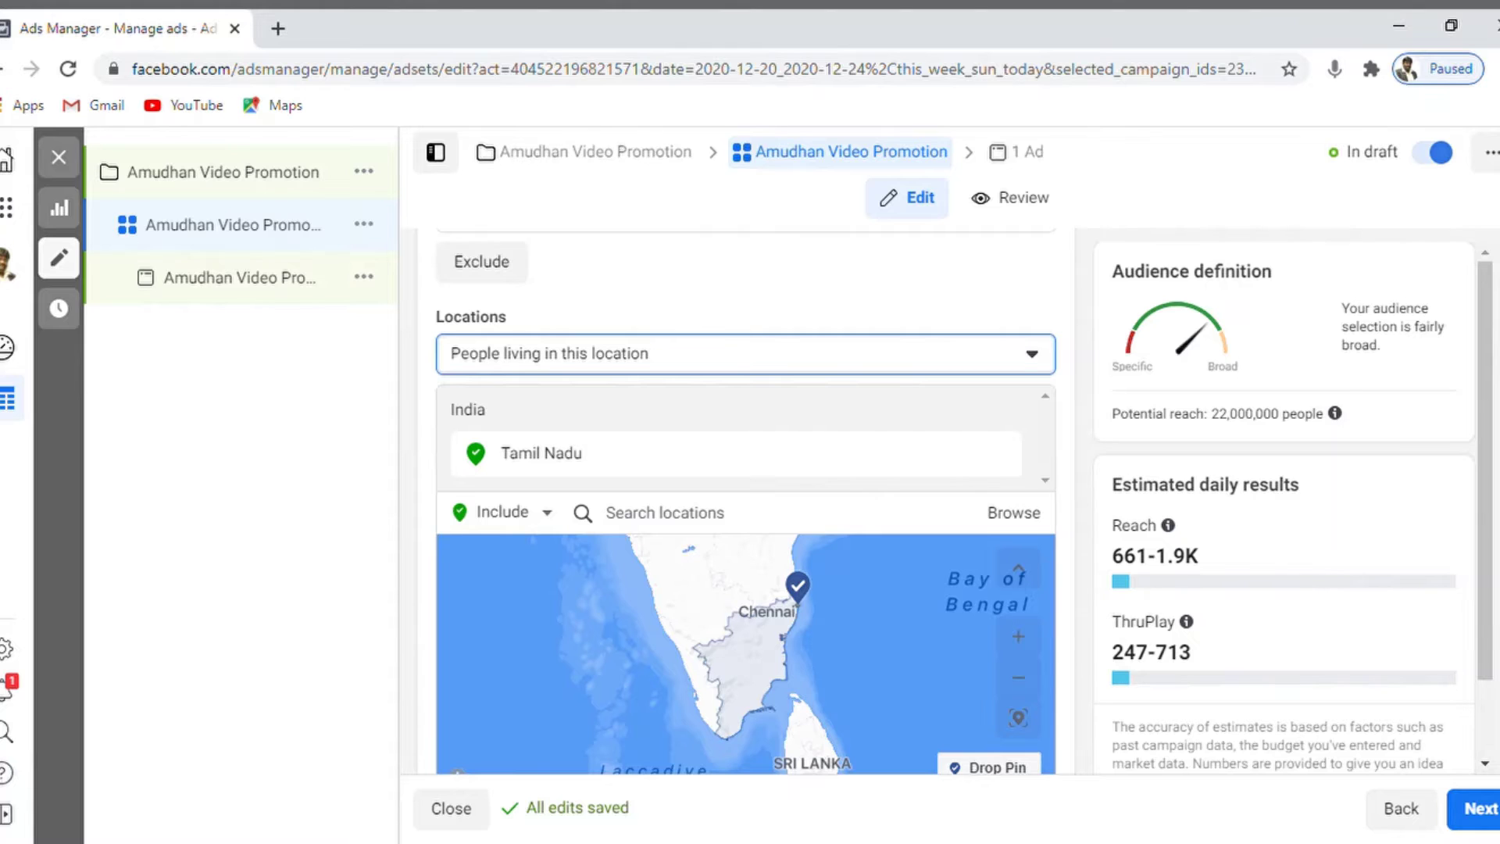
# Look at the audience's maximum age options and keep the 65+ limit
pyautogui.scroll(-4, 746, 500)
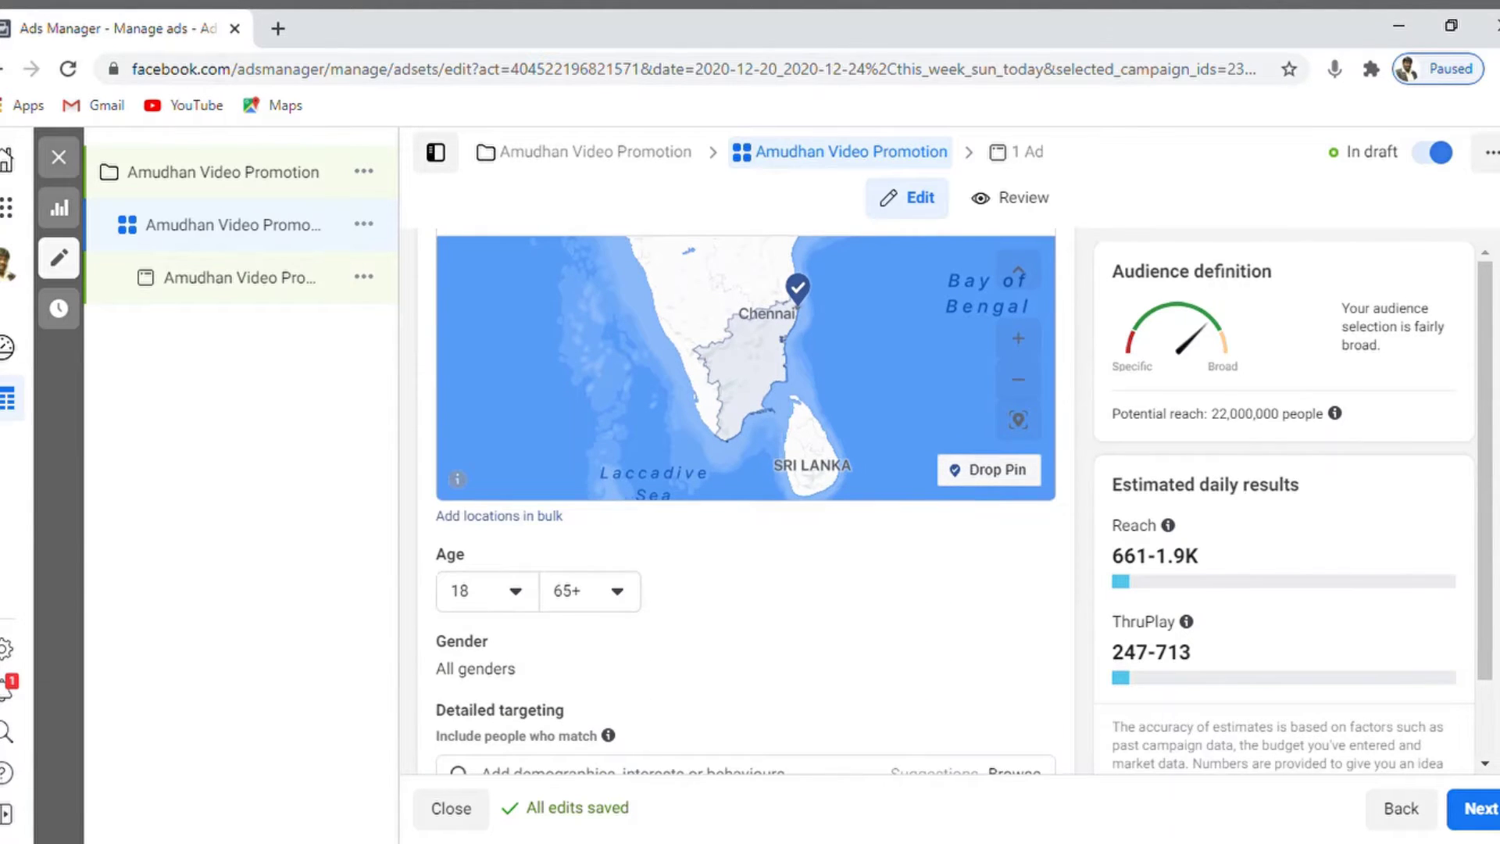
pyautogui.scroll(-2, 746, 500)
pyautogui.scroll(1, 746, 500)
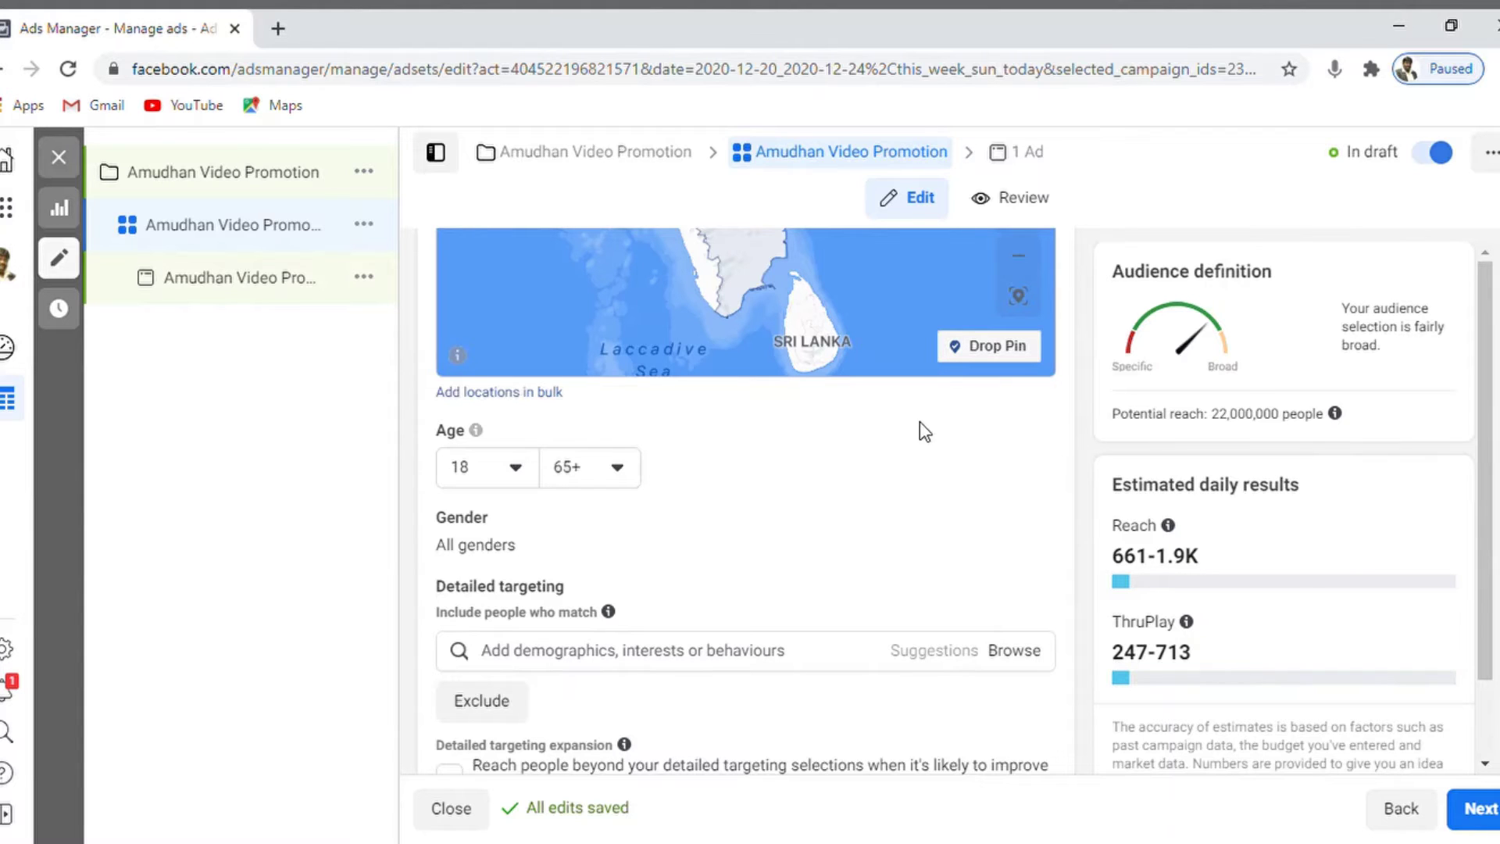
pyautogui.click(619, 473)
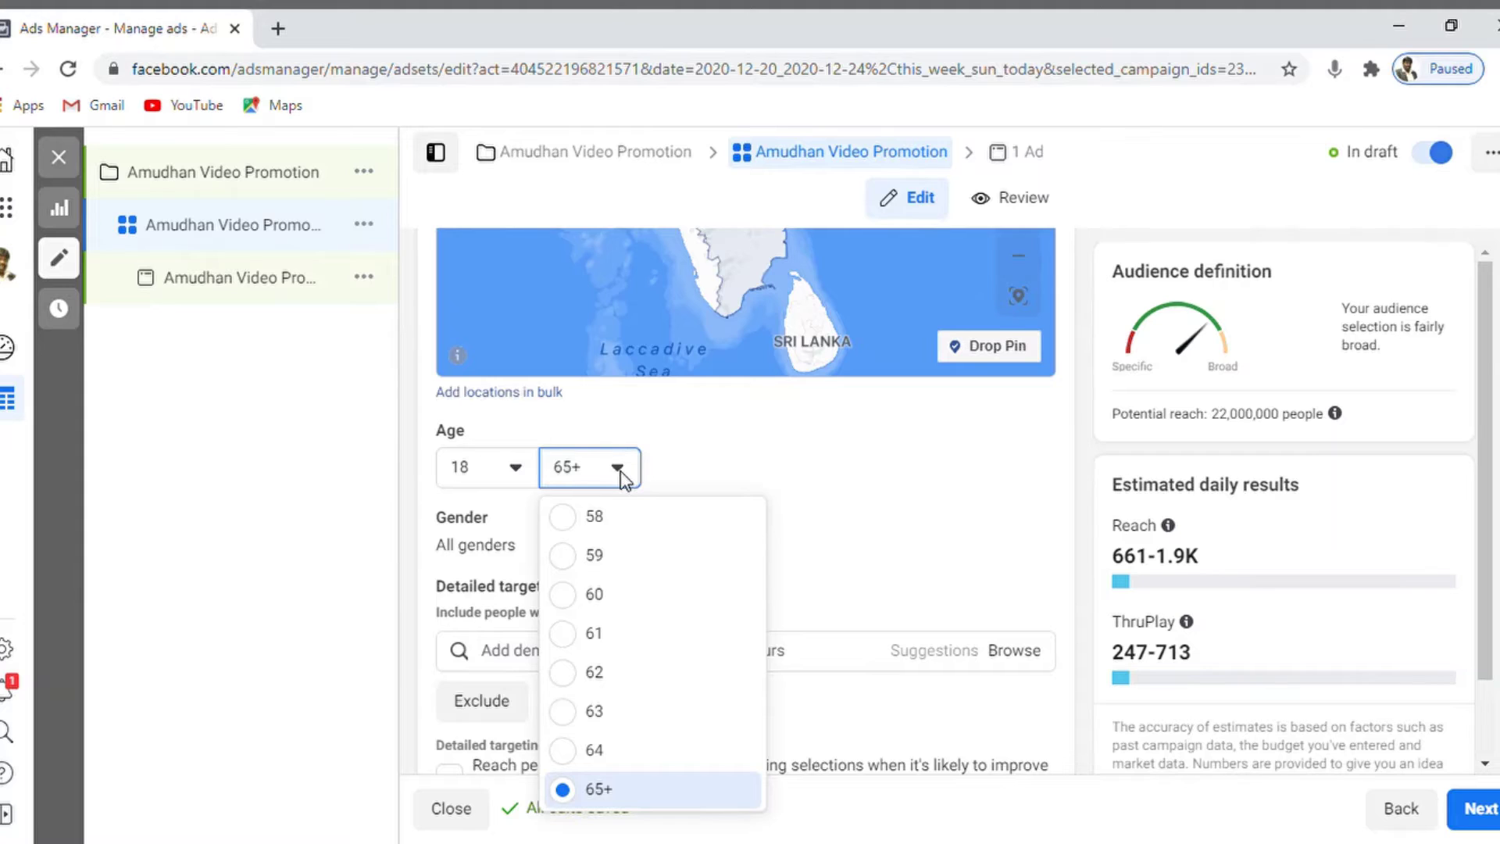
pyautogui.click(319, 547)
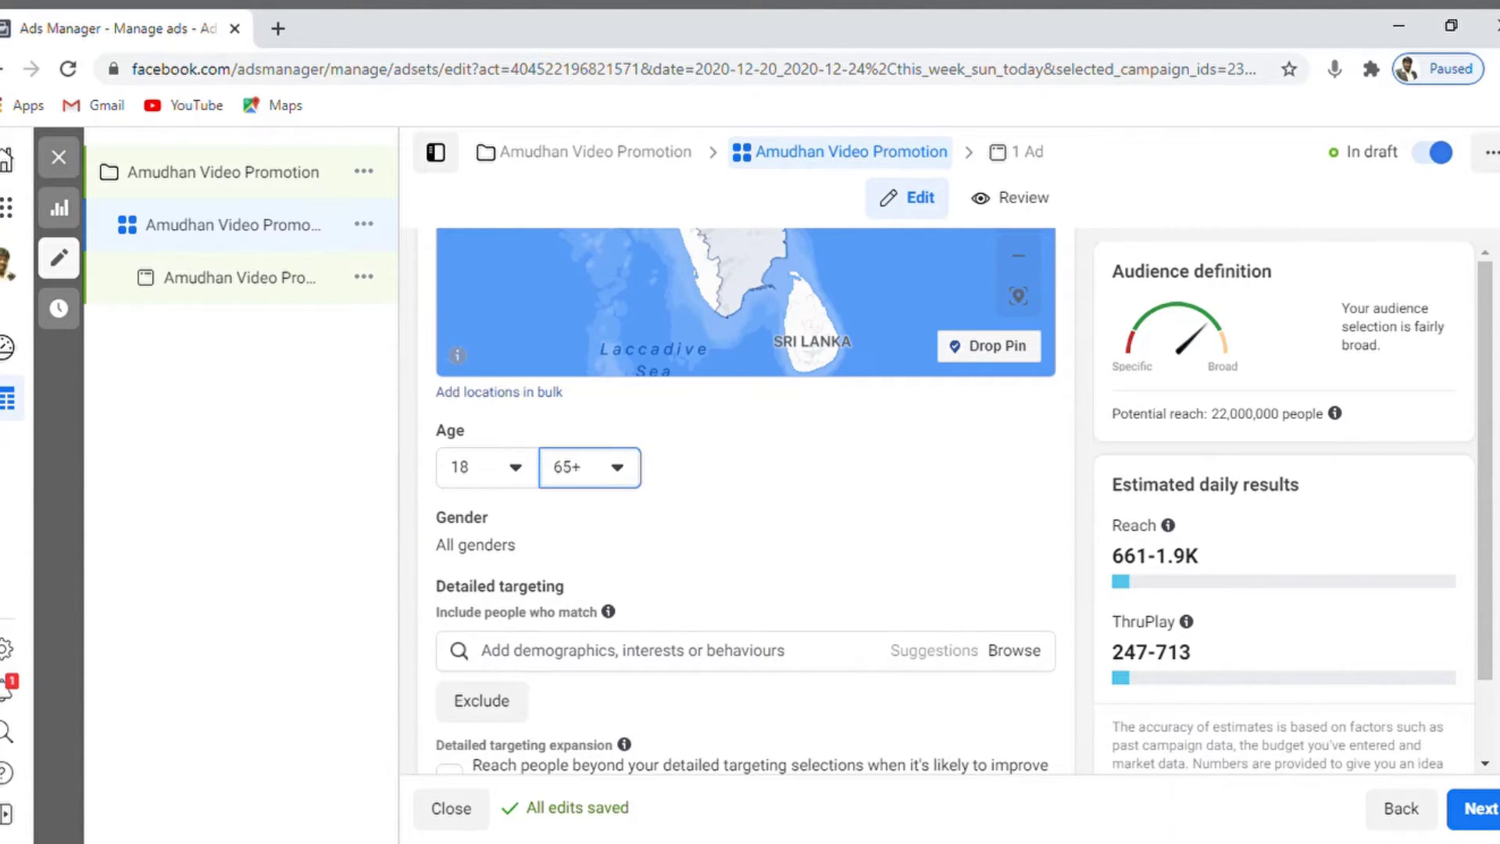
# Add the Small business interest to detailed targeting, plus the suggested Small business owners behaviour
pyautogui.scroll(-2, 747, 500)
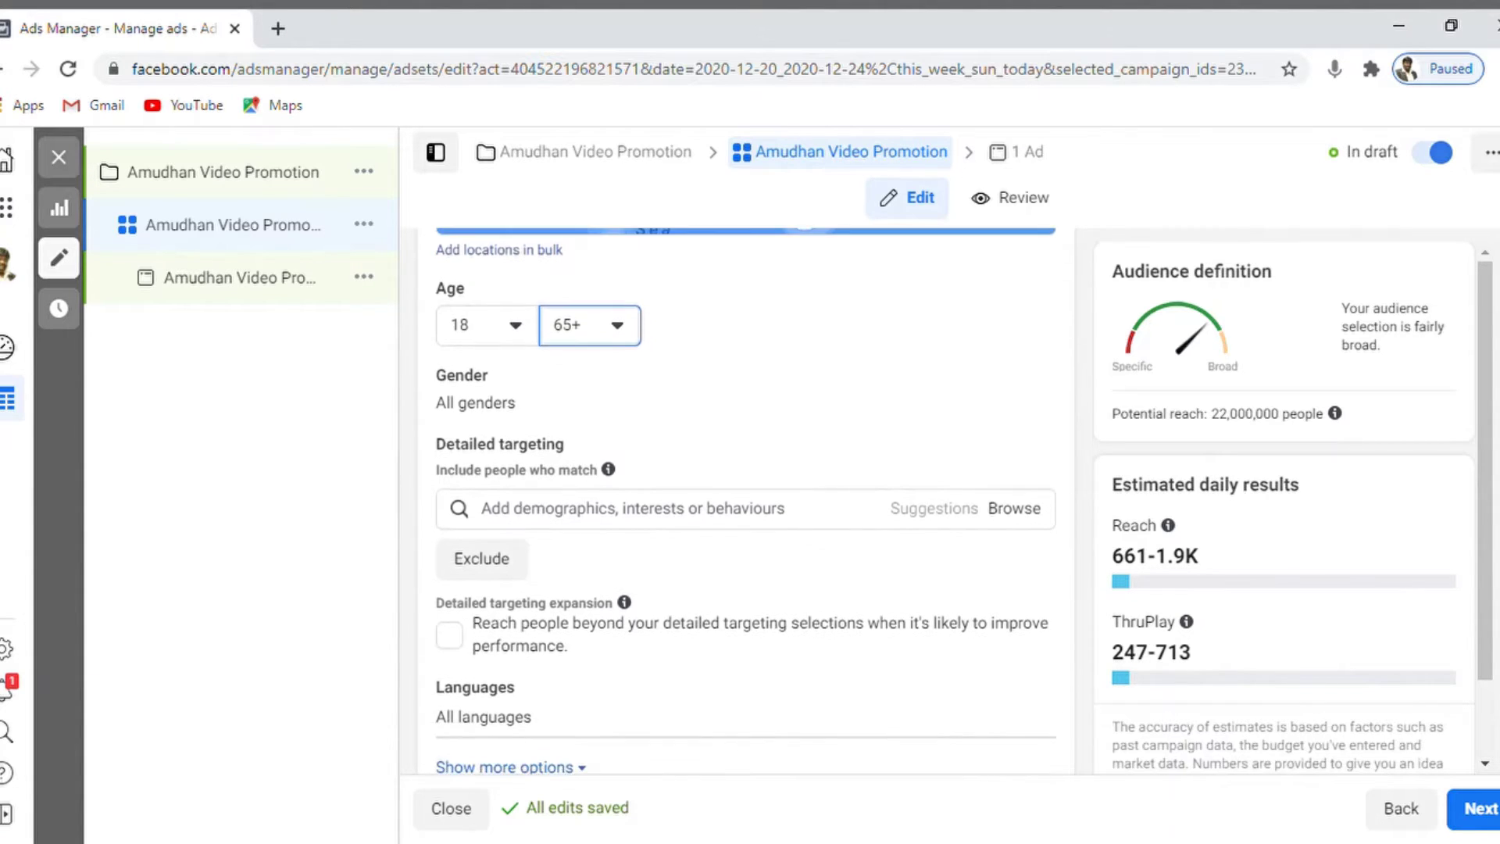
pyautogui.click(794, 519)
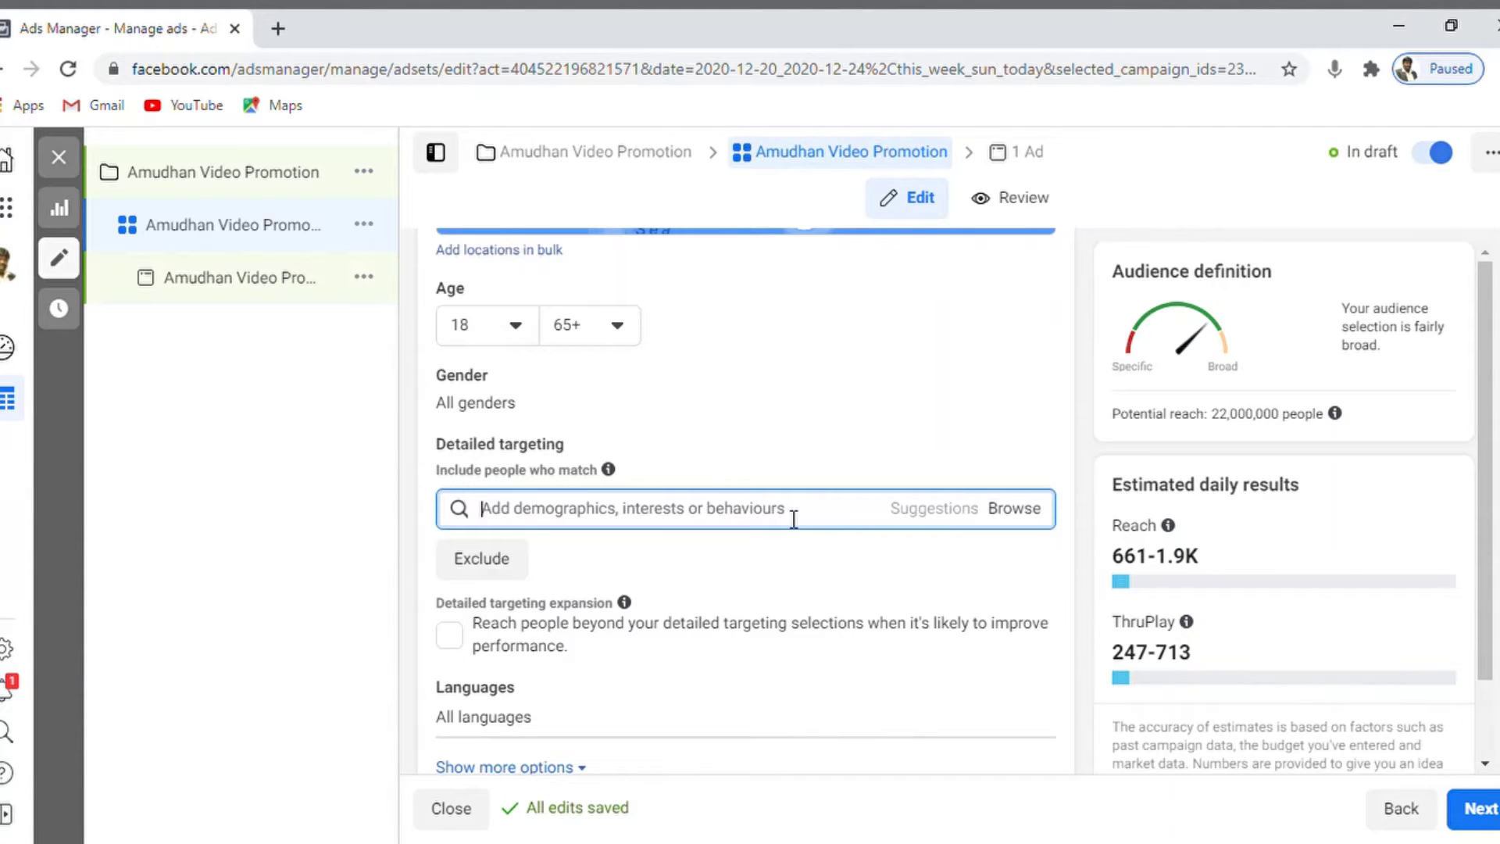
pyautogui.write('small ')
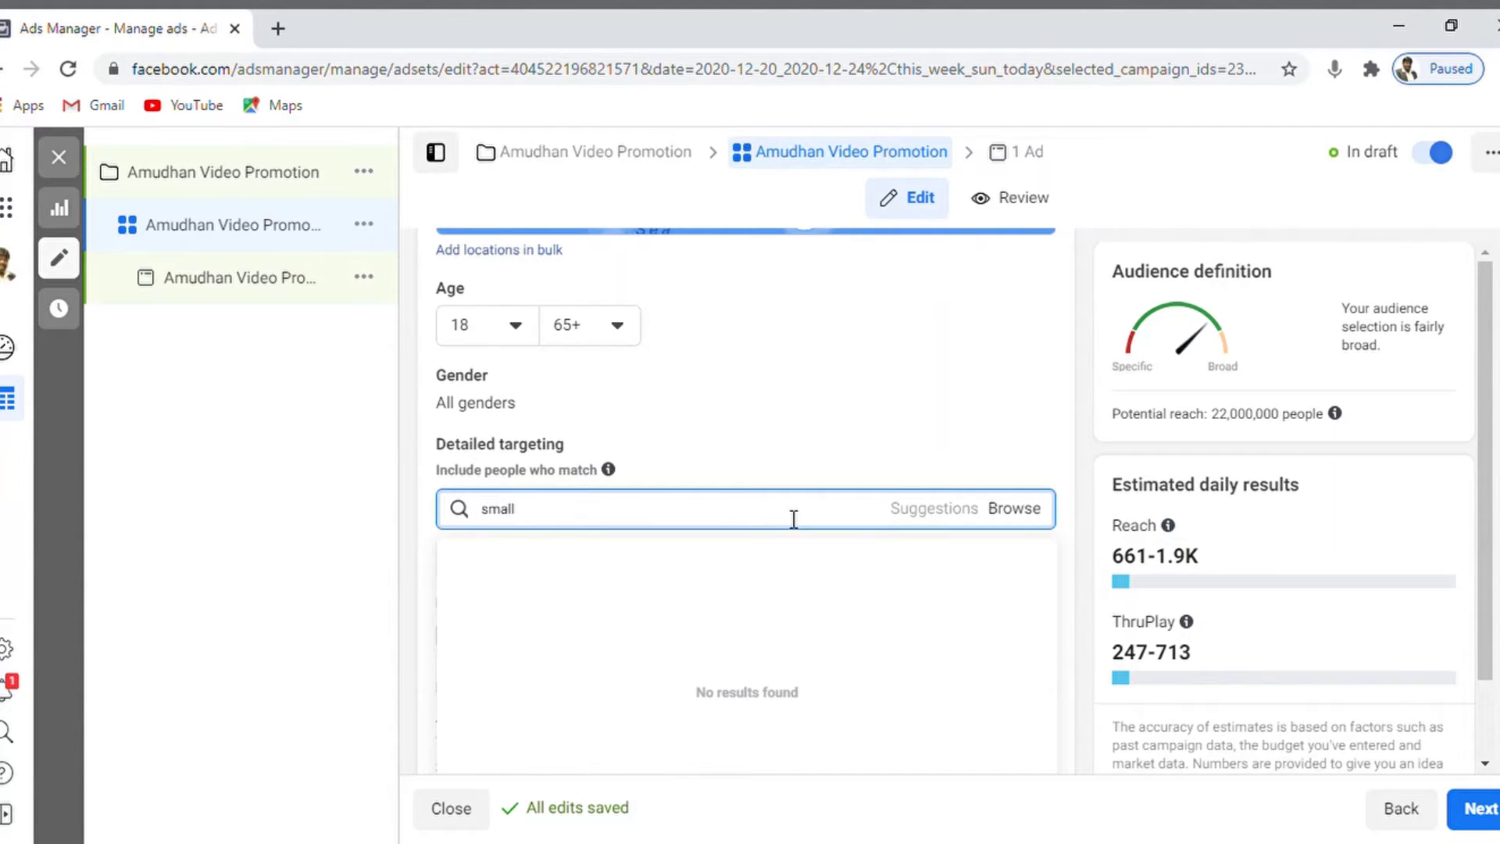
pyautogui.write('business')
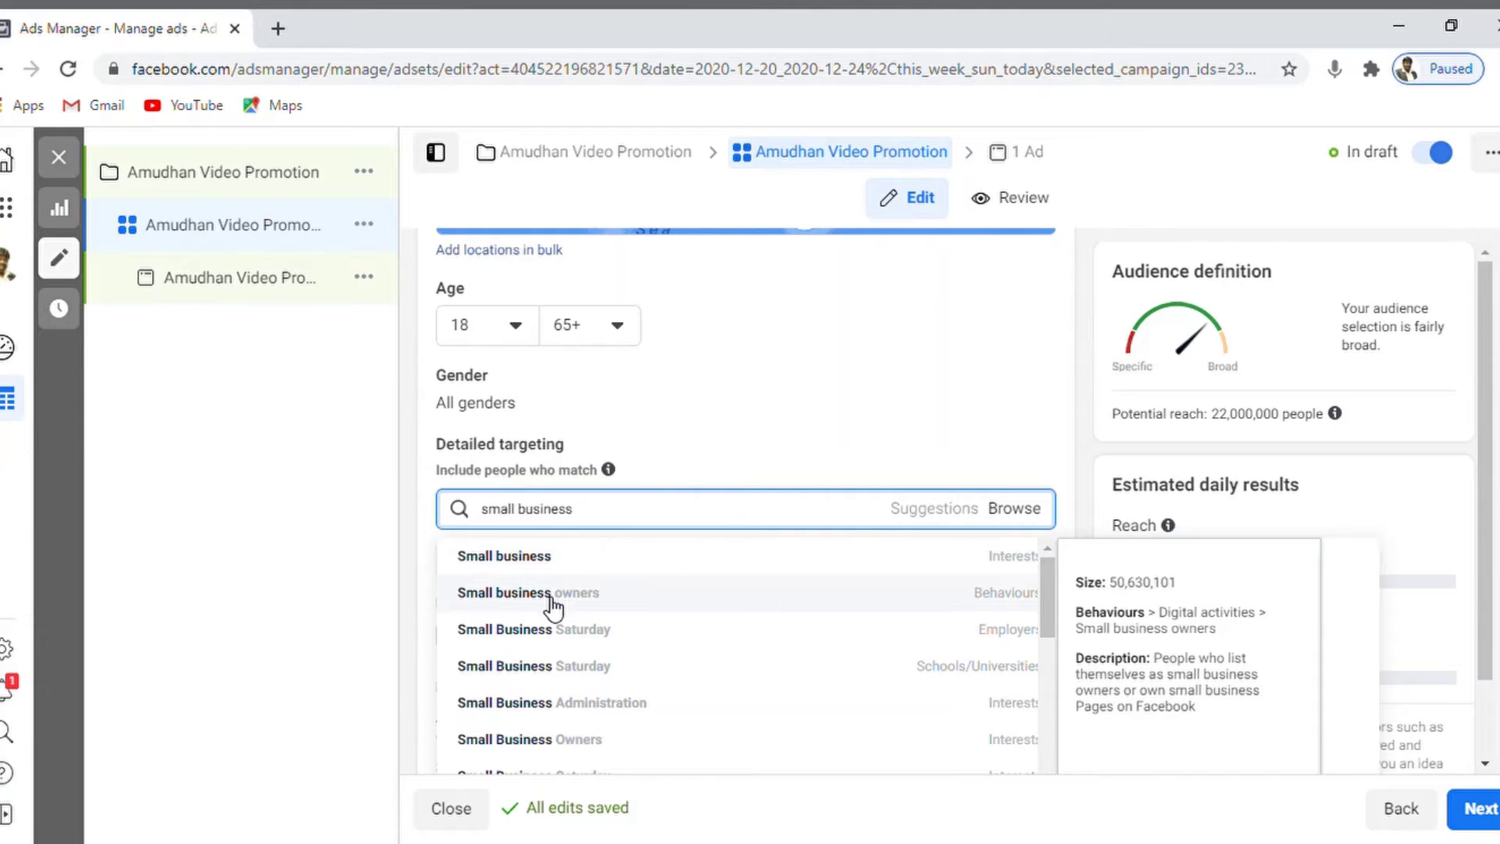
pyautogui.click(541, 573)
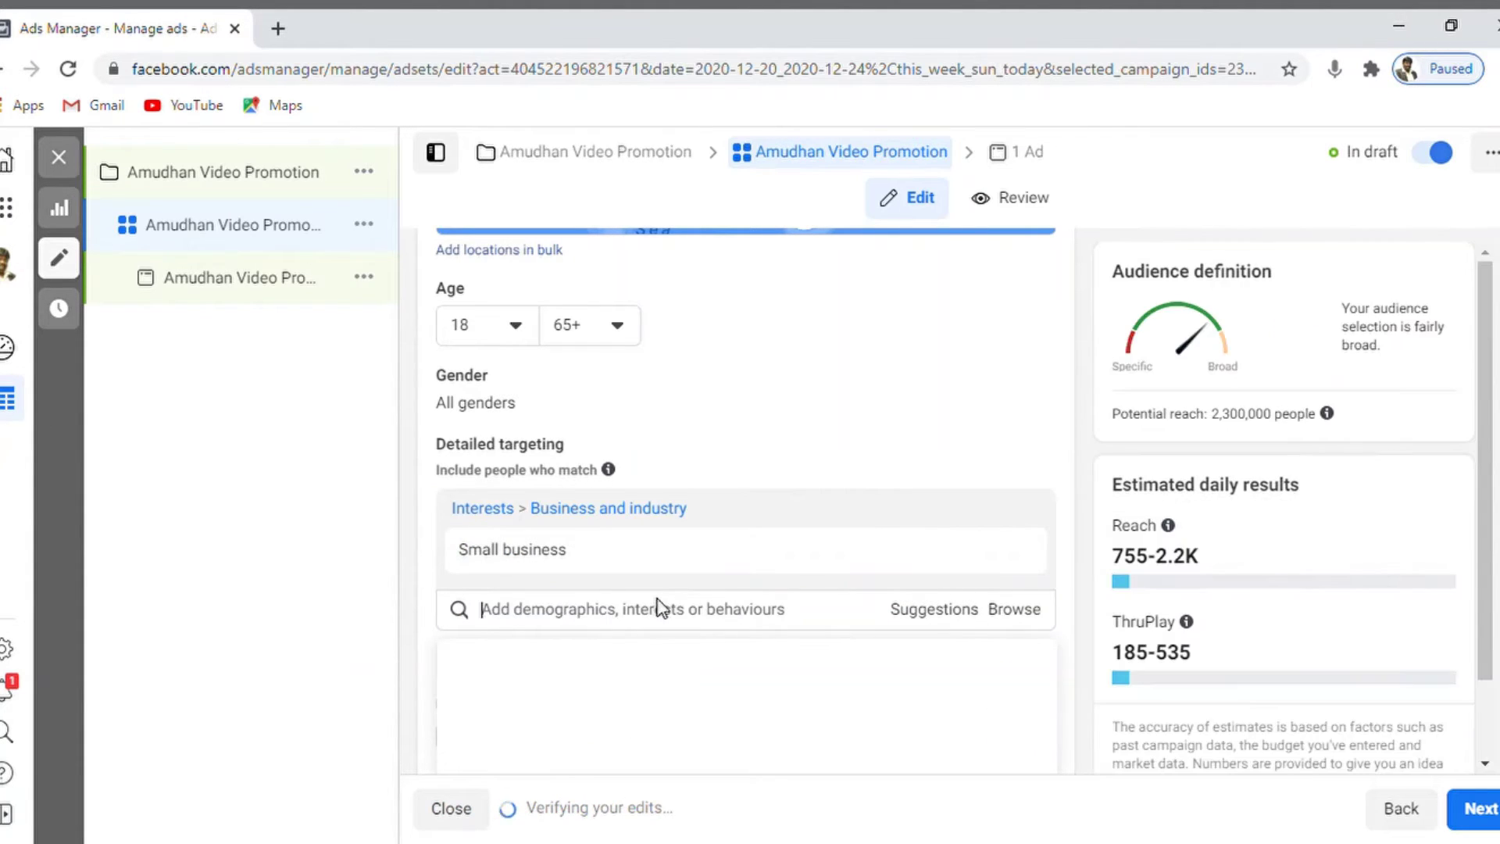
pyautogui.click(928, 611)
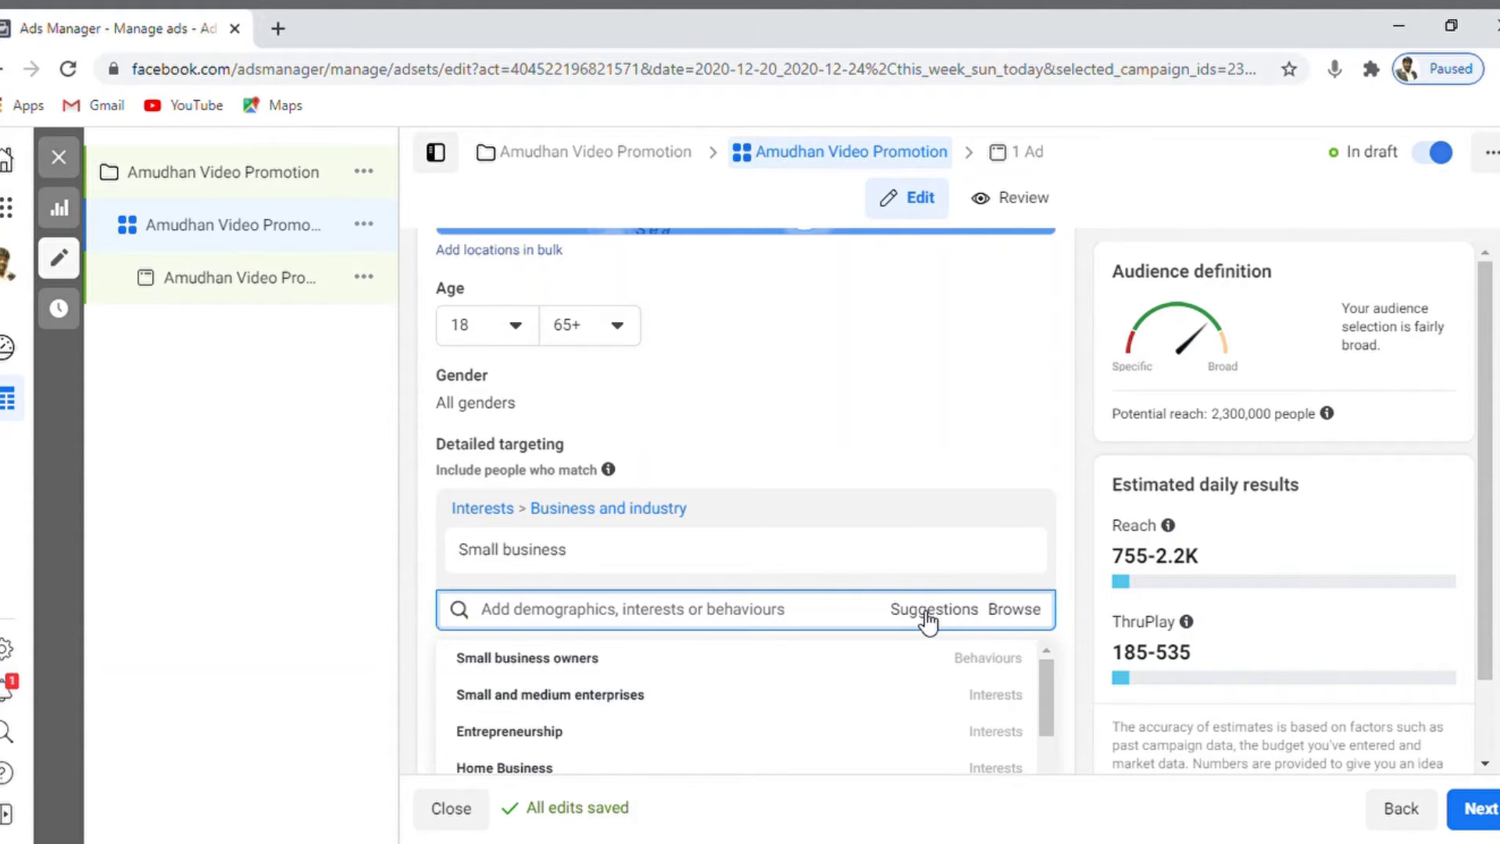
pyautogui.click(562, 663)
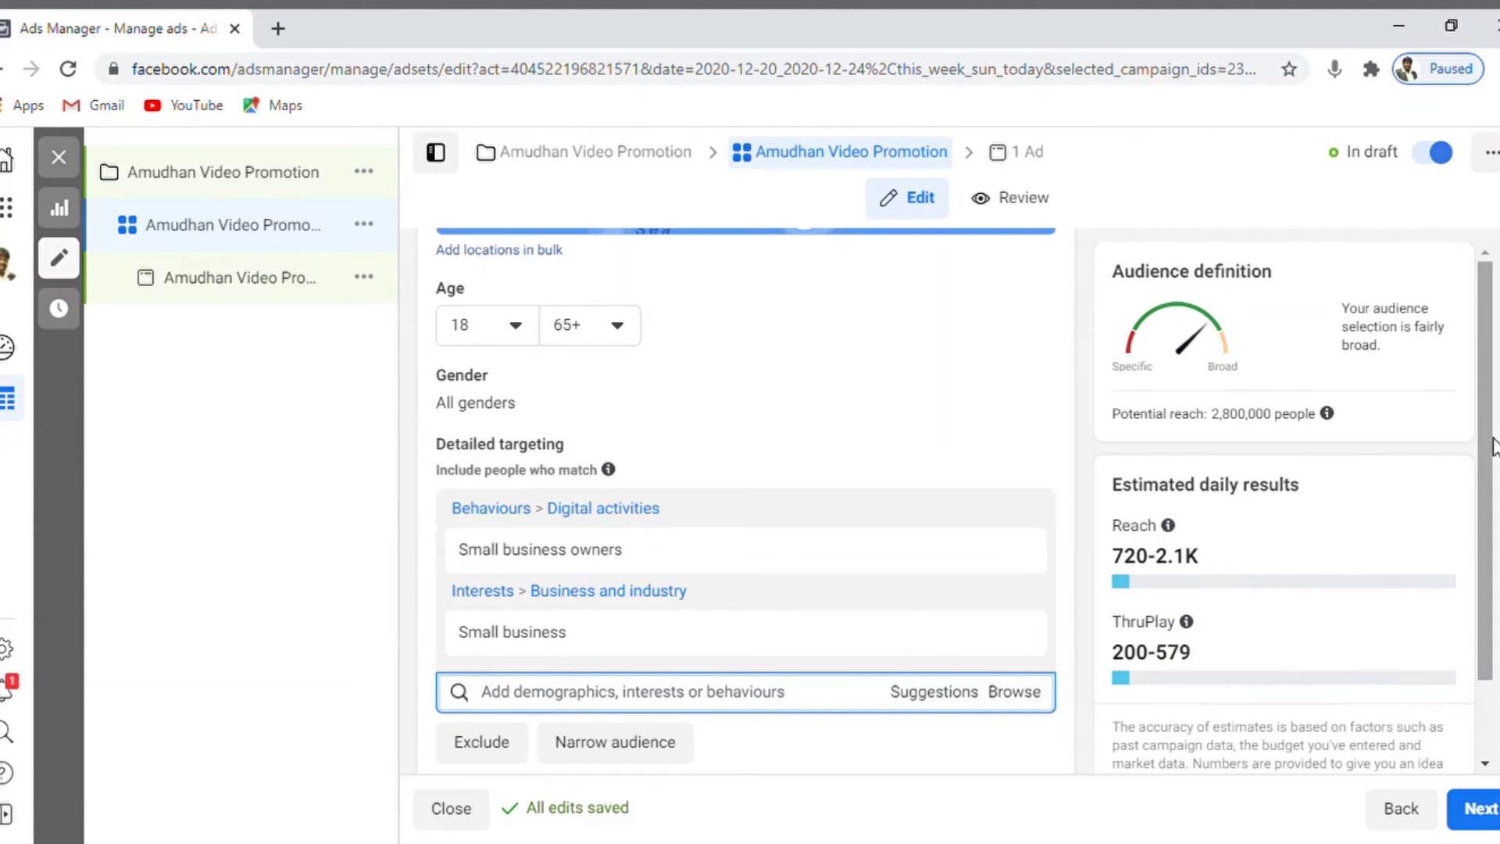
# Enable detailed targeting expansion to reach people beyond the detailed targeting selections
pyautogui.scroll(-1, 746, 547)
pyautogui.scroll(-5, 746, 500)
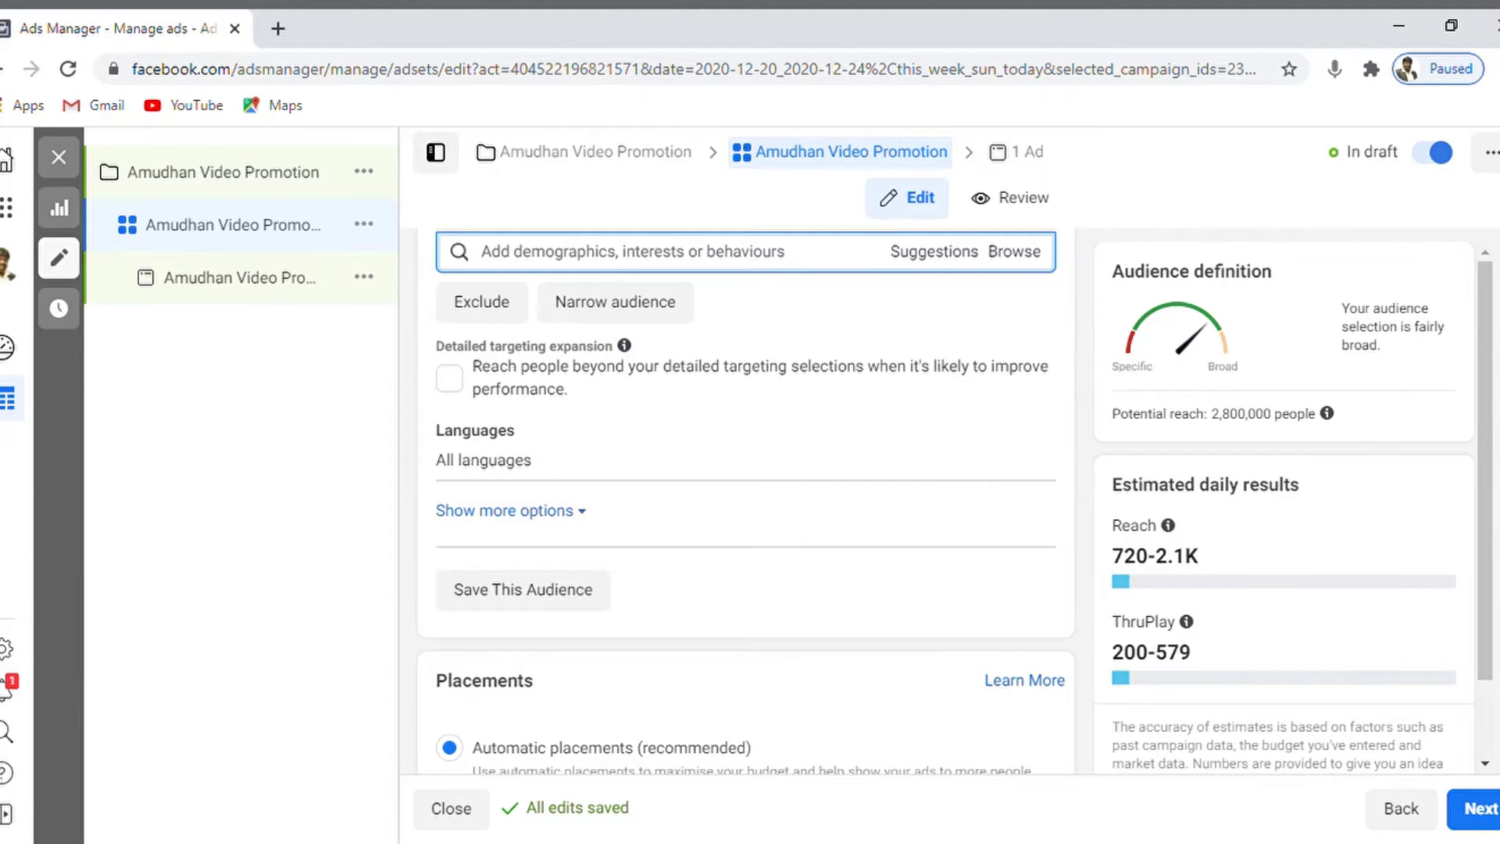
pyautogui.scroll(3, 747, 500)
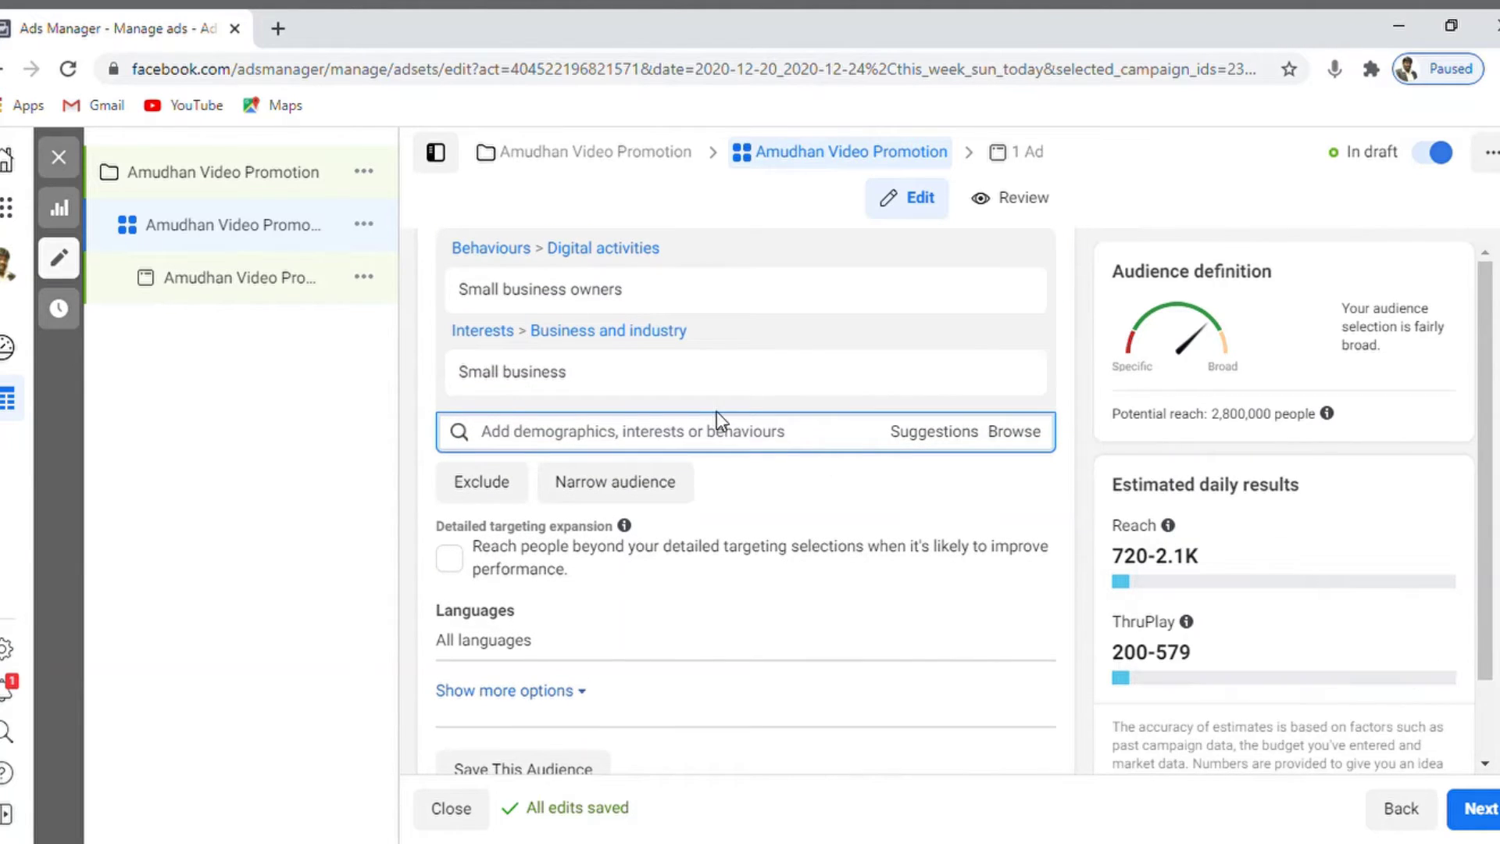
pyautogui.click(450, 559)
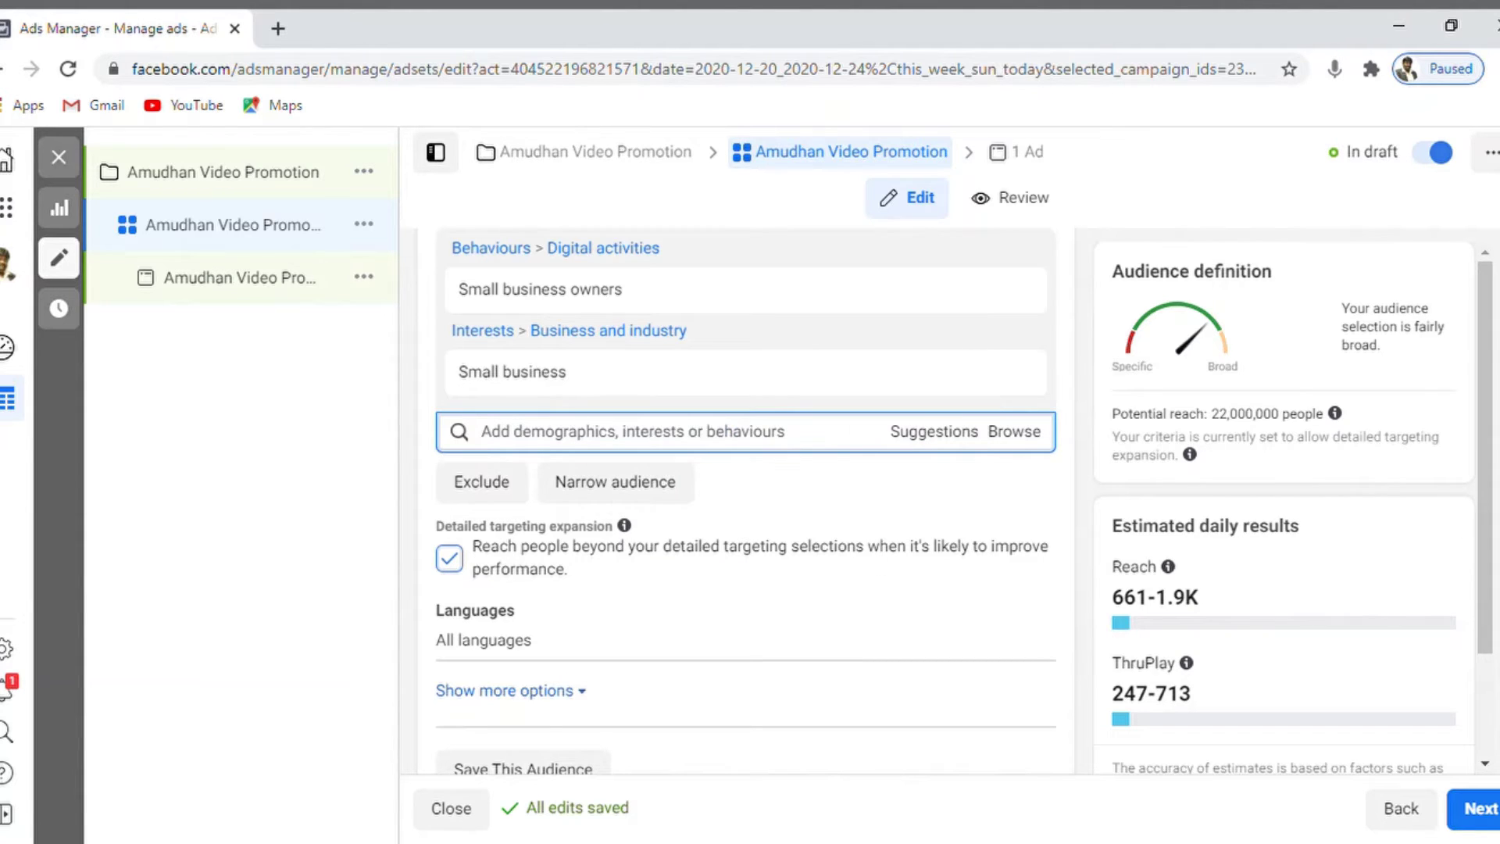
# Review the ad set's audience settings, placement choices, and optimisation and delivery options
pyautogui.scroll(-1, 745, 500)
pyautogui.scroll(-4, 745, 500)
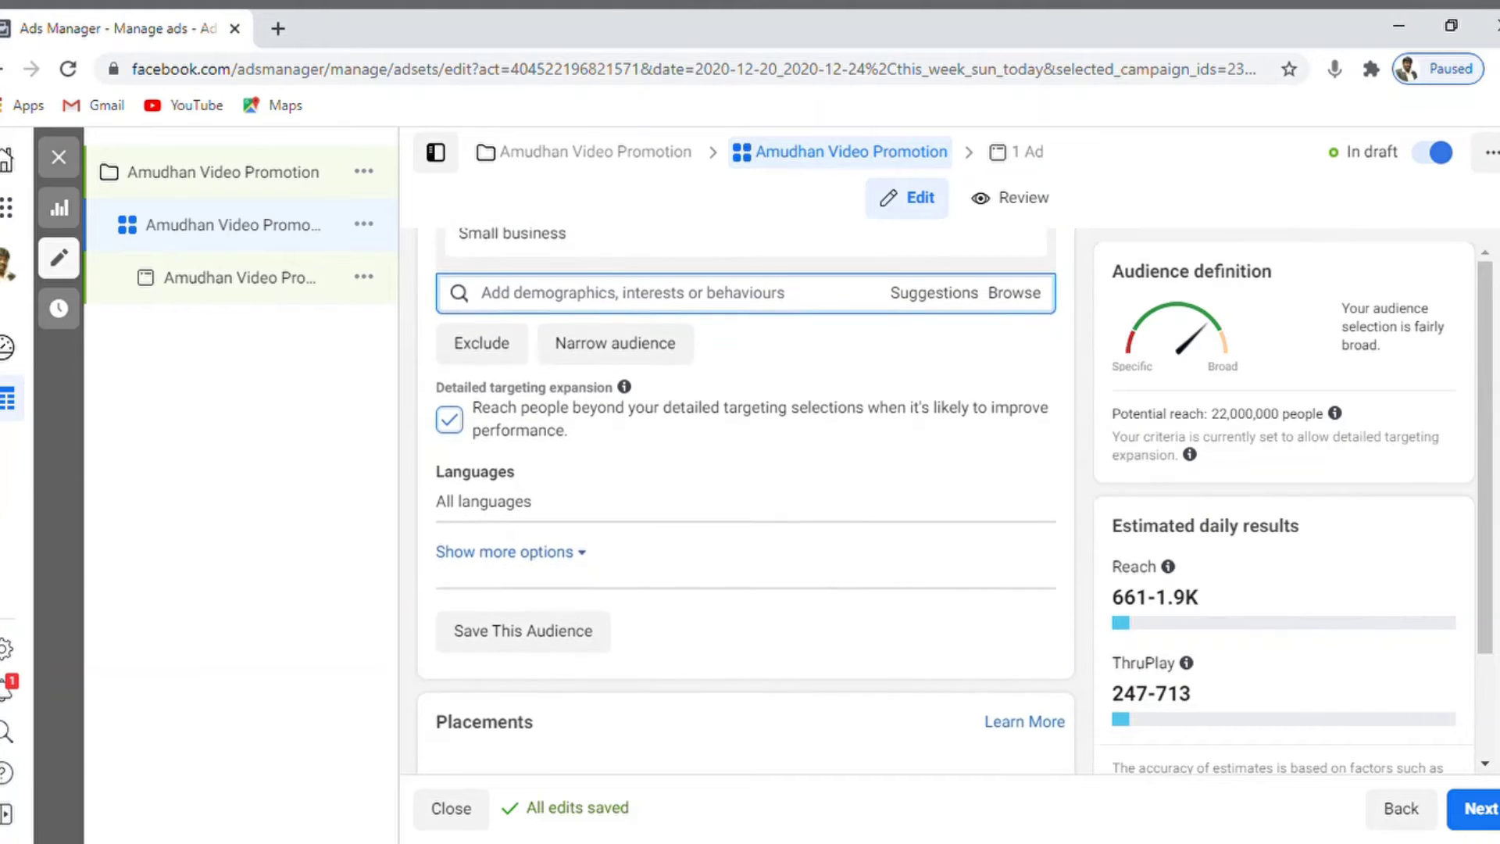
pyautogui.scroll(8, 746, 500)
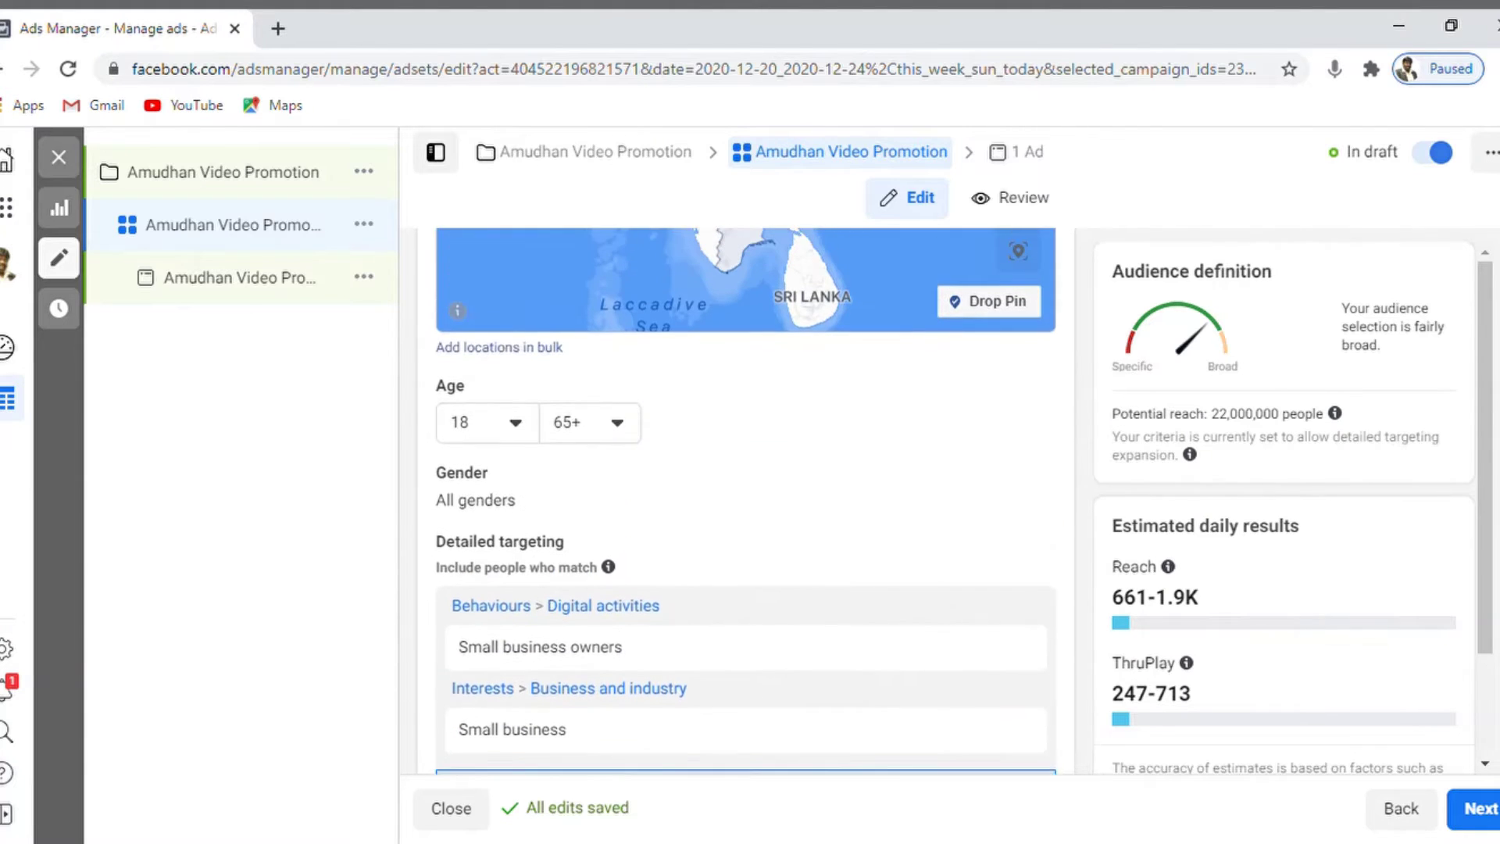
pyautogui.scroll(-6, 745, 500)
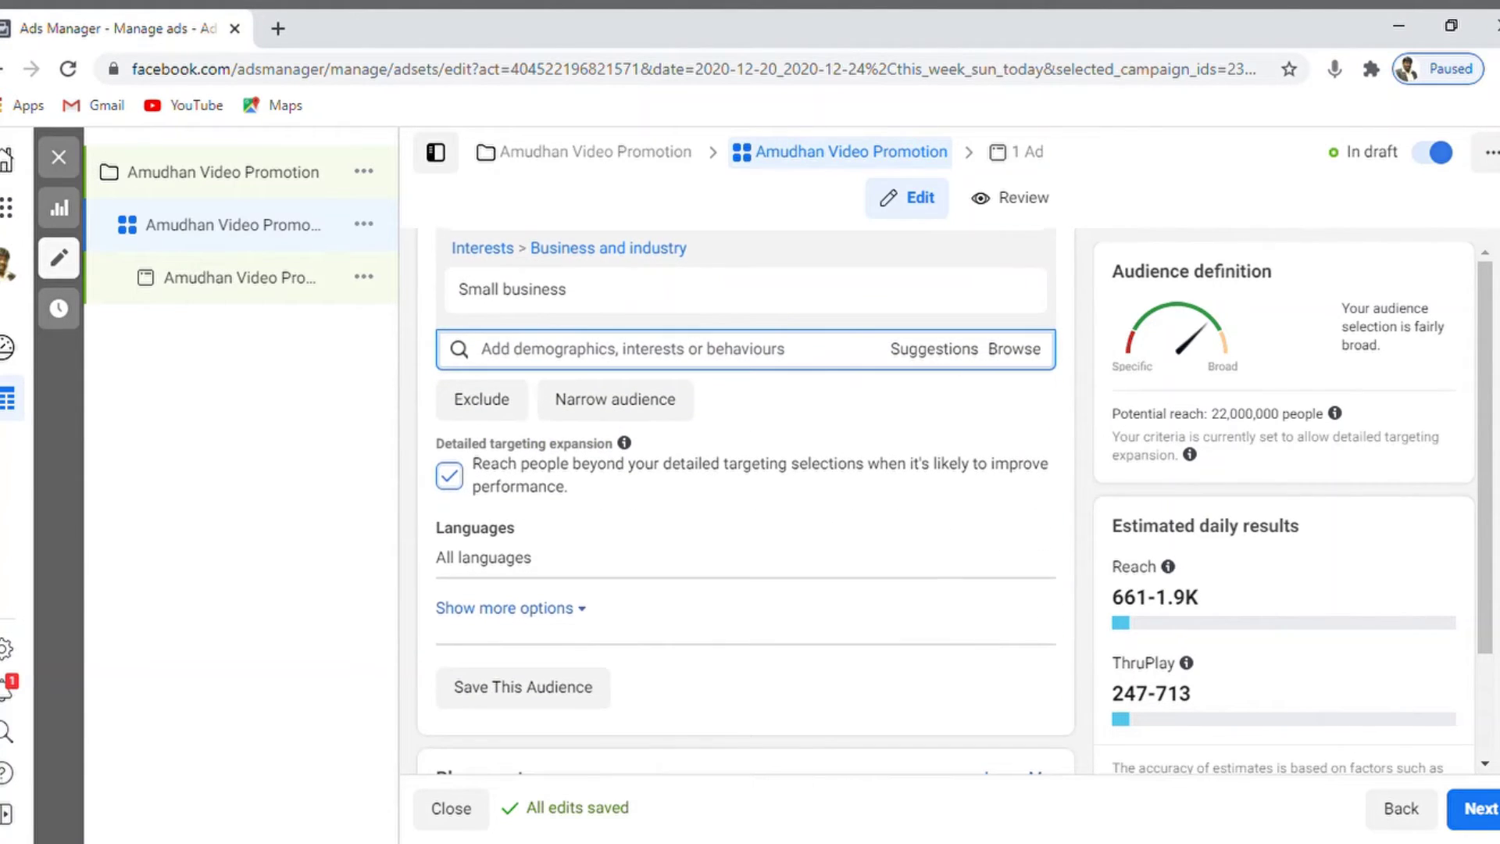
pyautogui.scroll(-1, 746, 500)
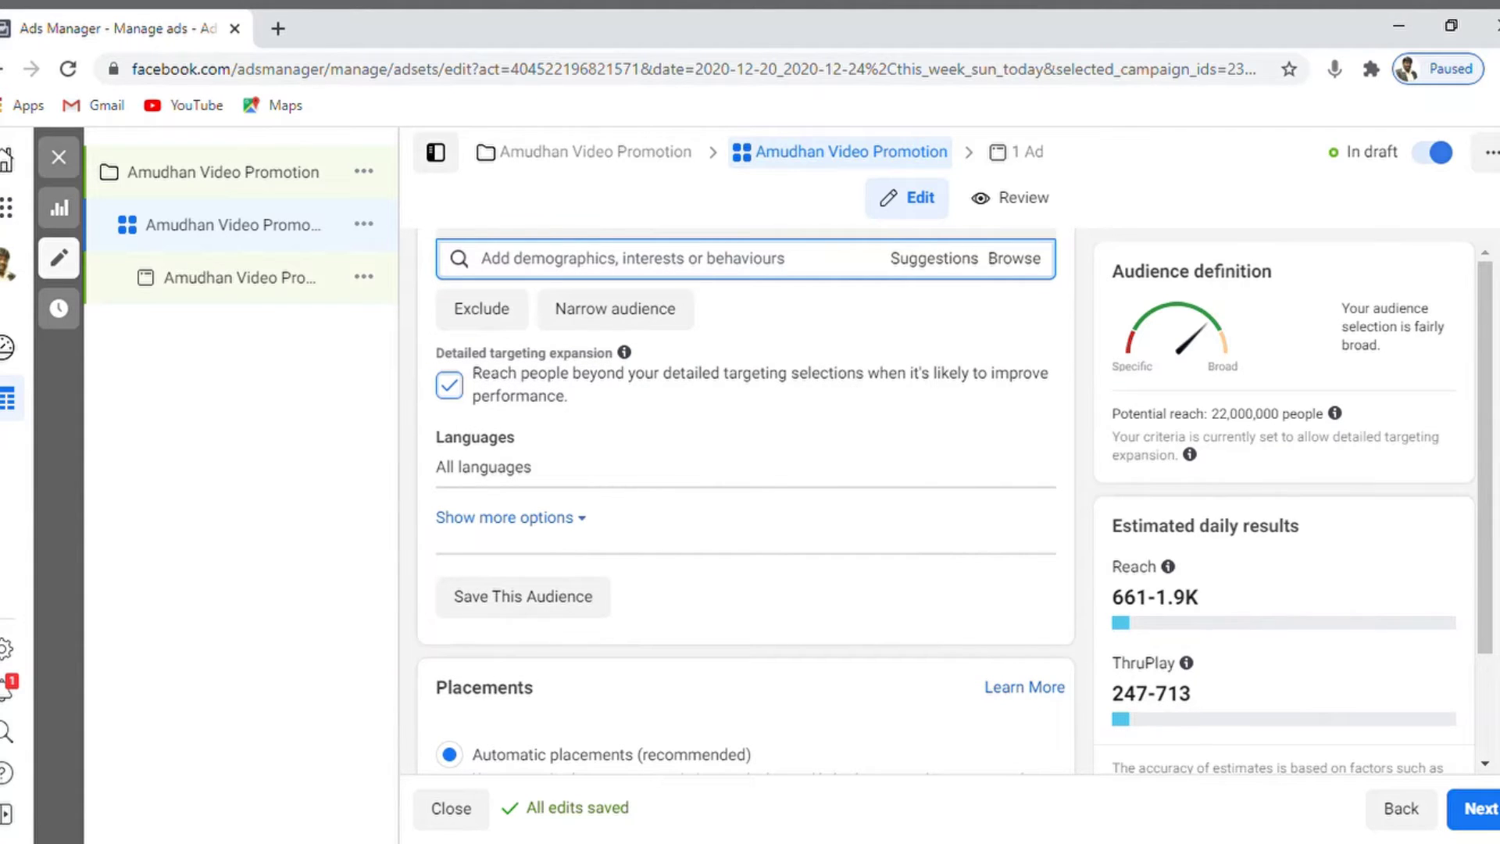
pyautogui.scroll(-4, 745, 500)
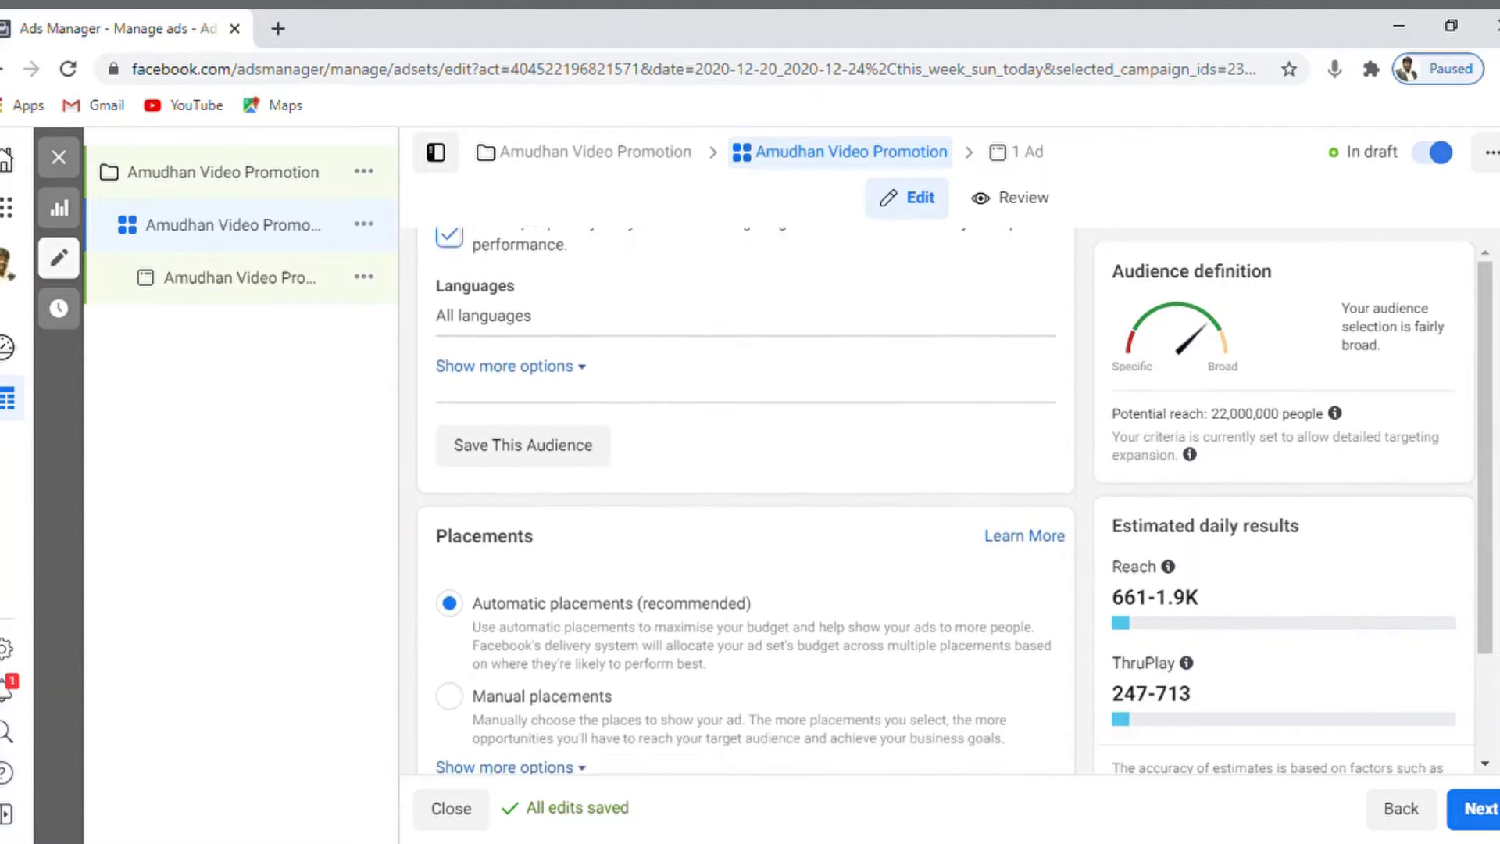
pyautogui.scroll(-2, 745, 500)
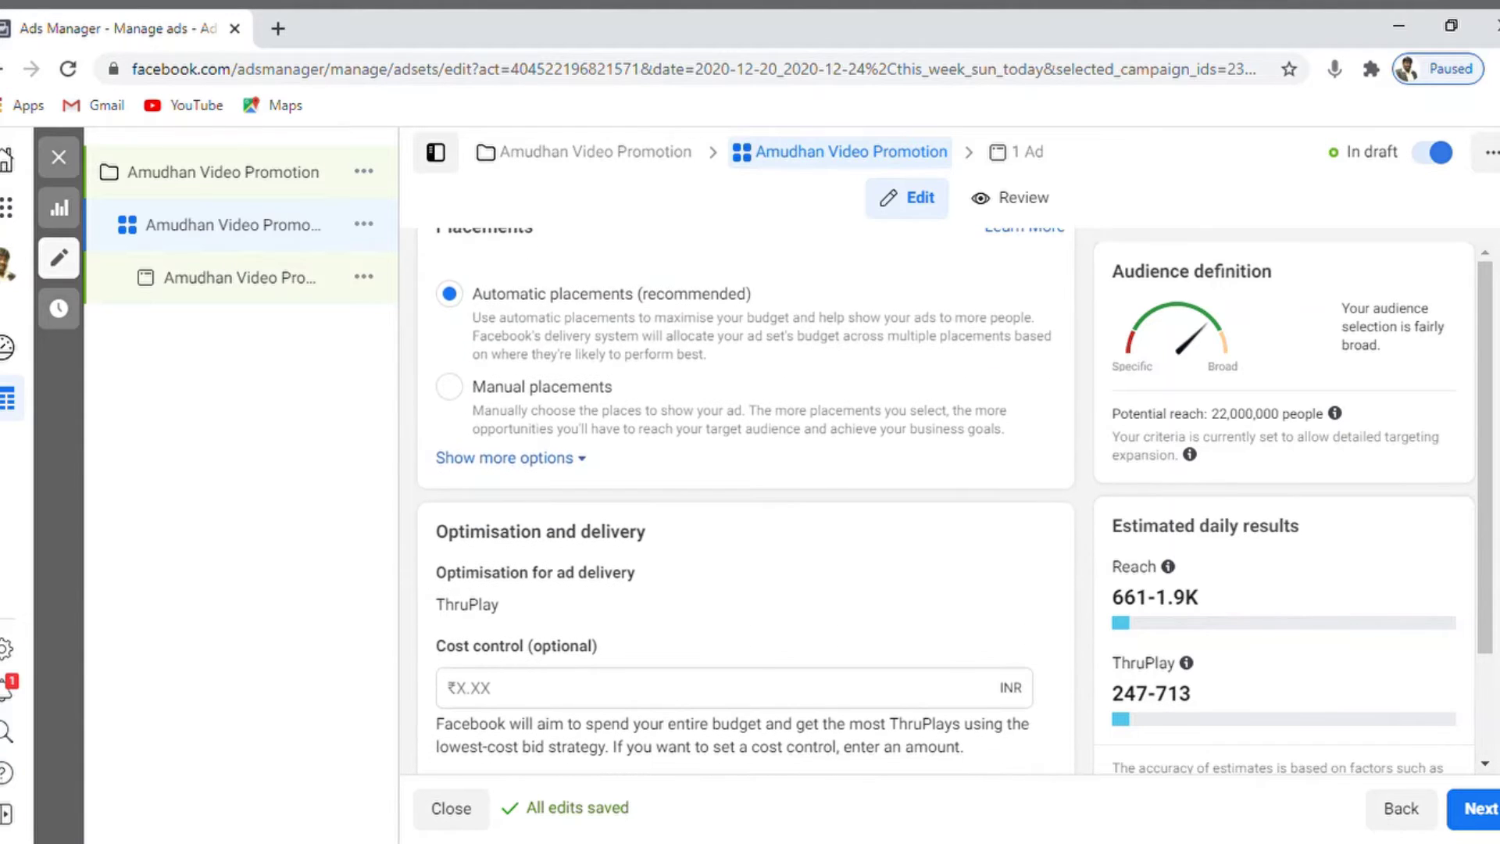
pyautogui.scroll(1, 745, 500)
pyautogui.scroll(-1, 746, 500)
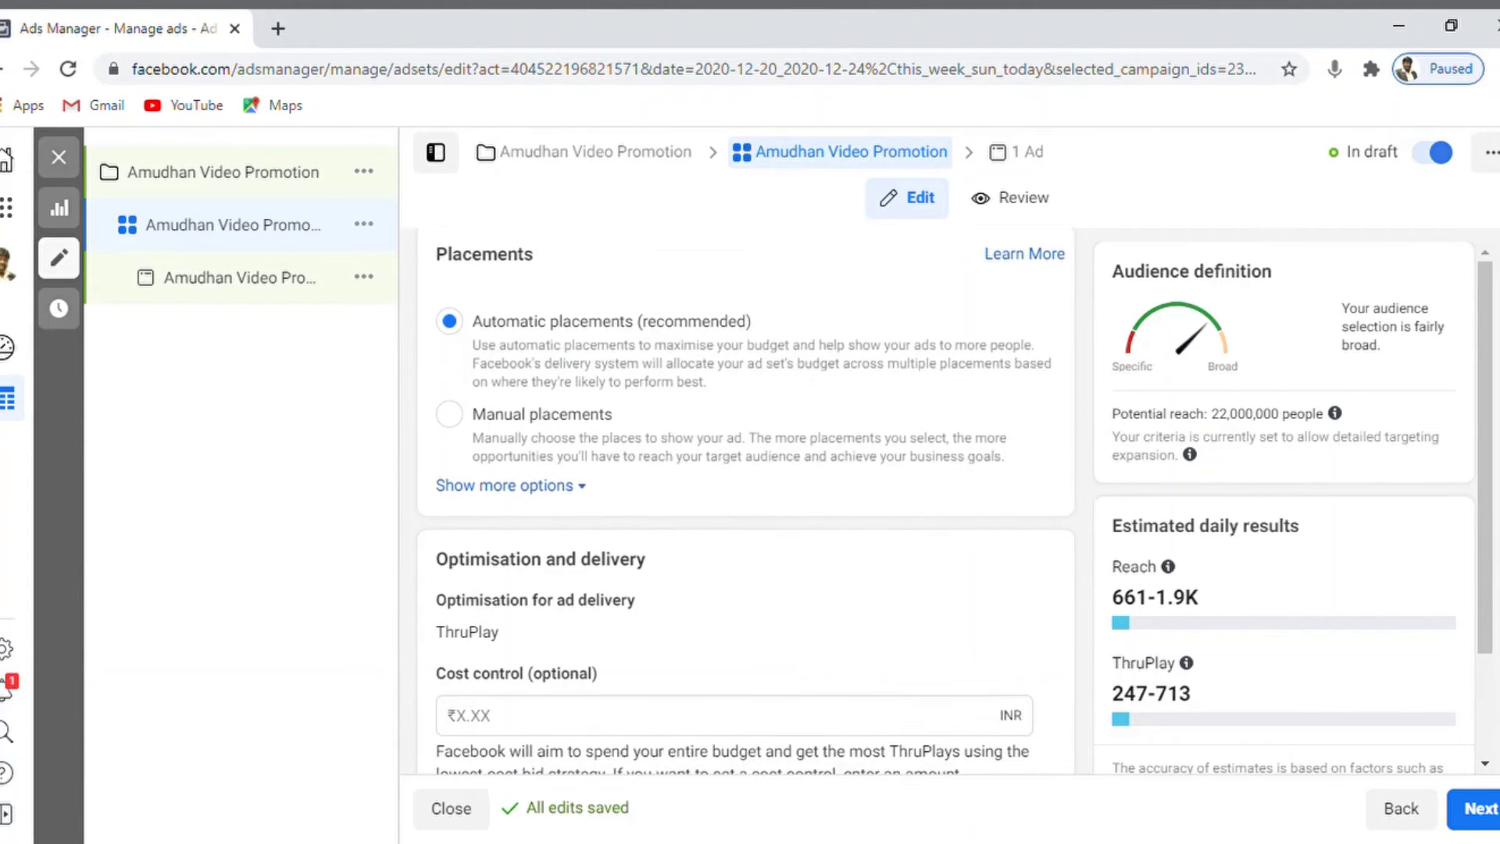
pyautogui.scroll(-1, 745, 500)
pyautogui.scroll(-1, 744, 490)
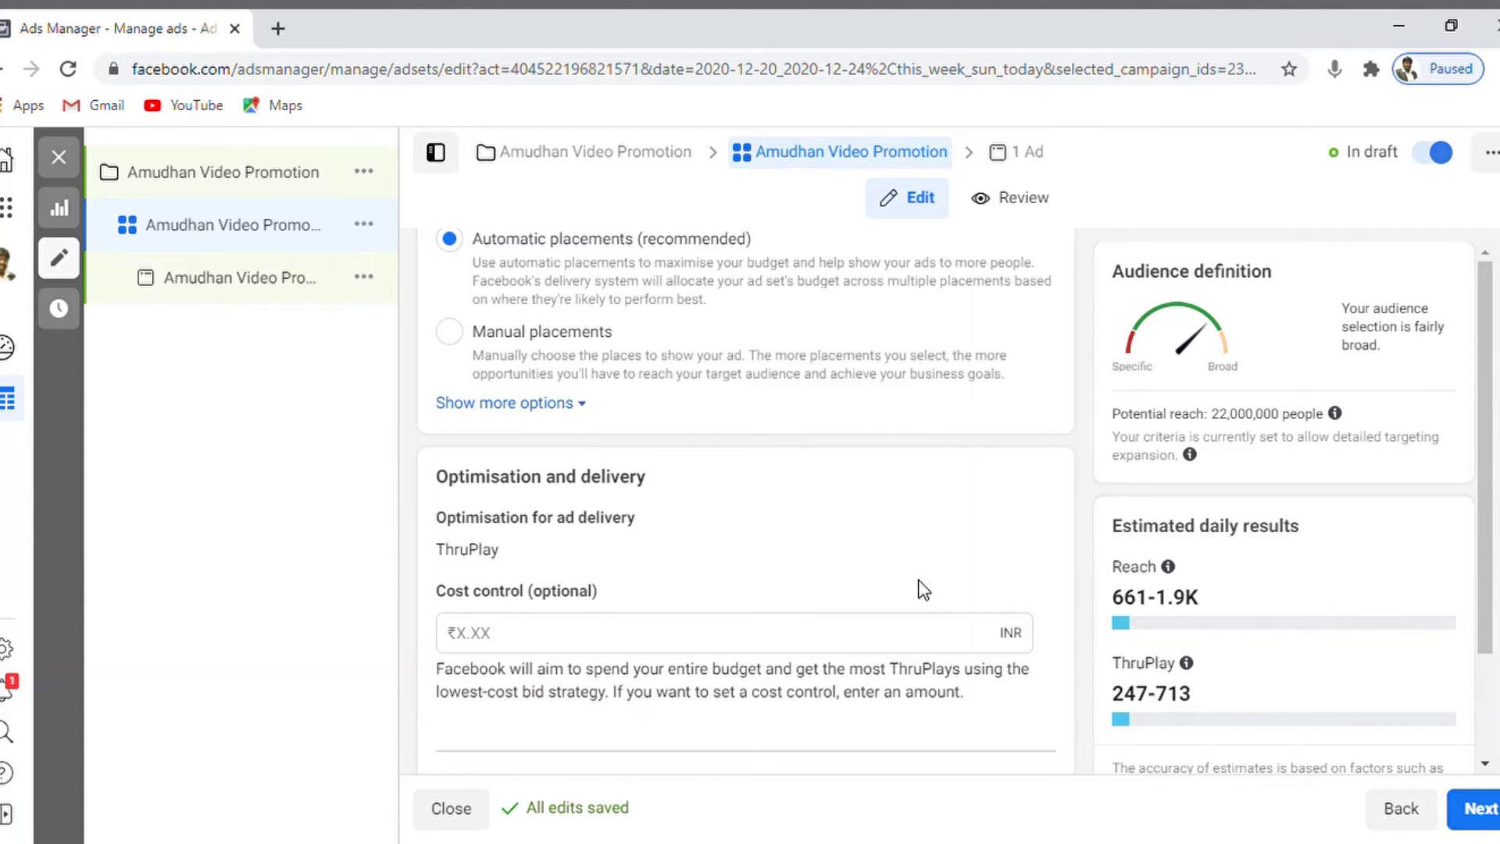
# Switch the ad set to manual placements and exclude the Messenger platform
pyautogui.click(452, 336)
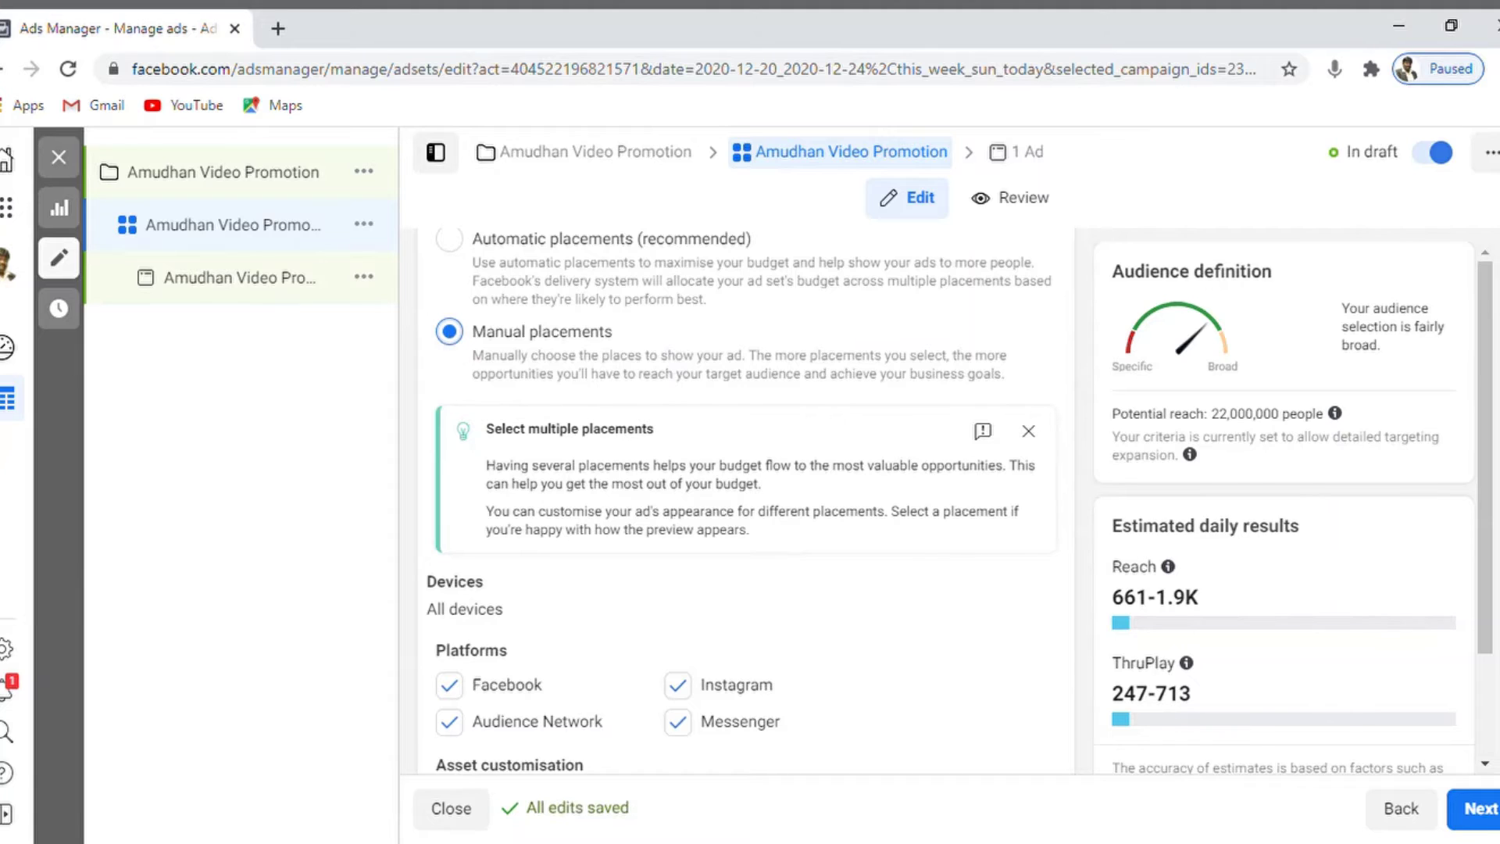
pyautogui.scroll(-5, 742, 500)
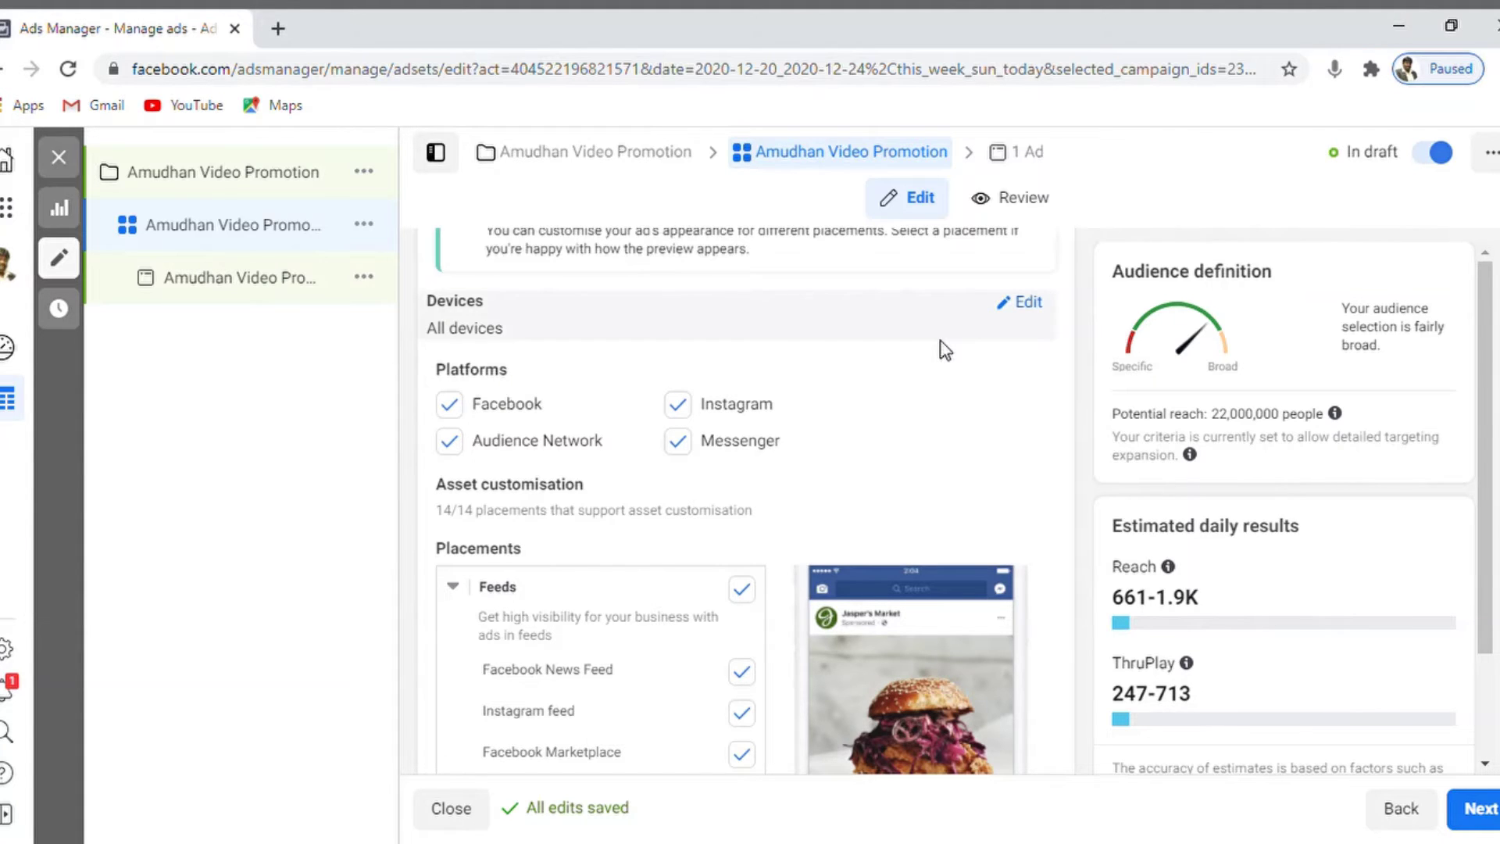
pyautogui.click(686, 455)
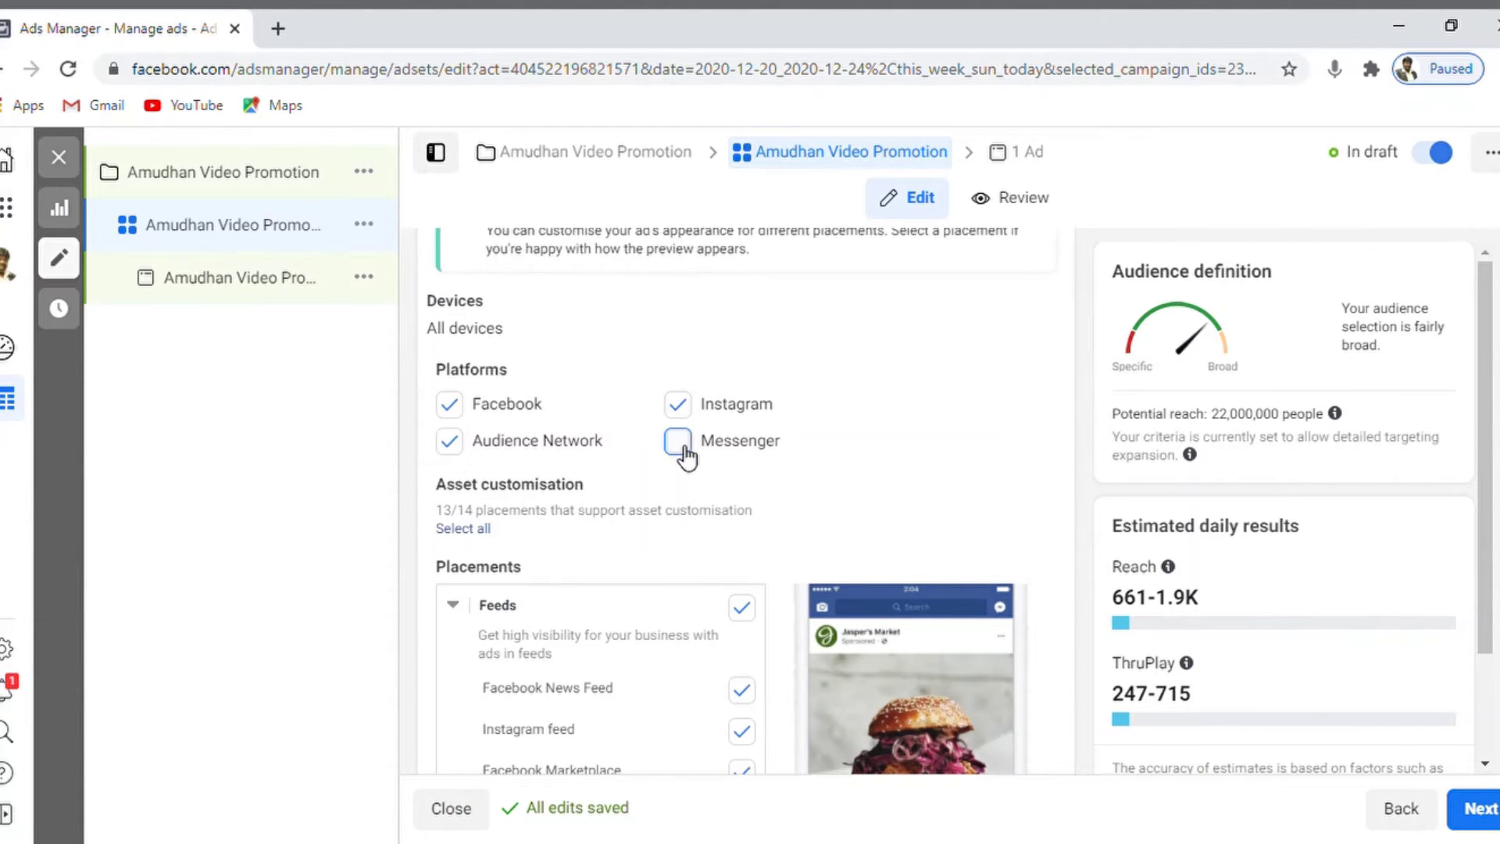
pyautogui.click(685, 456)
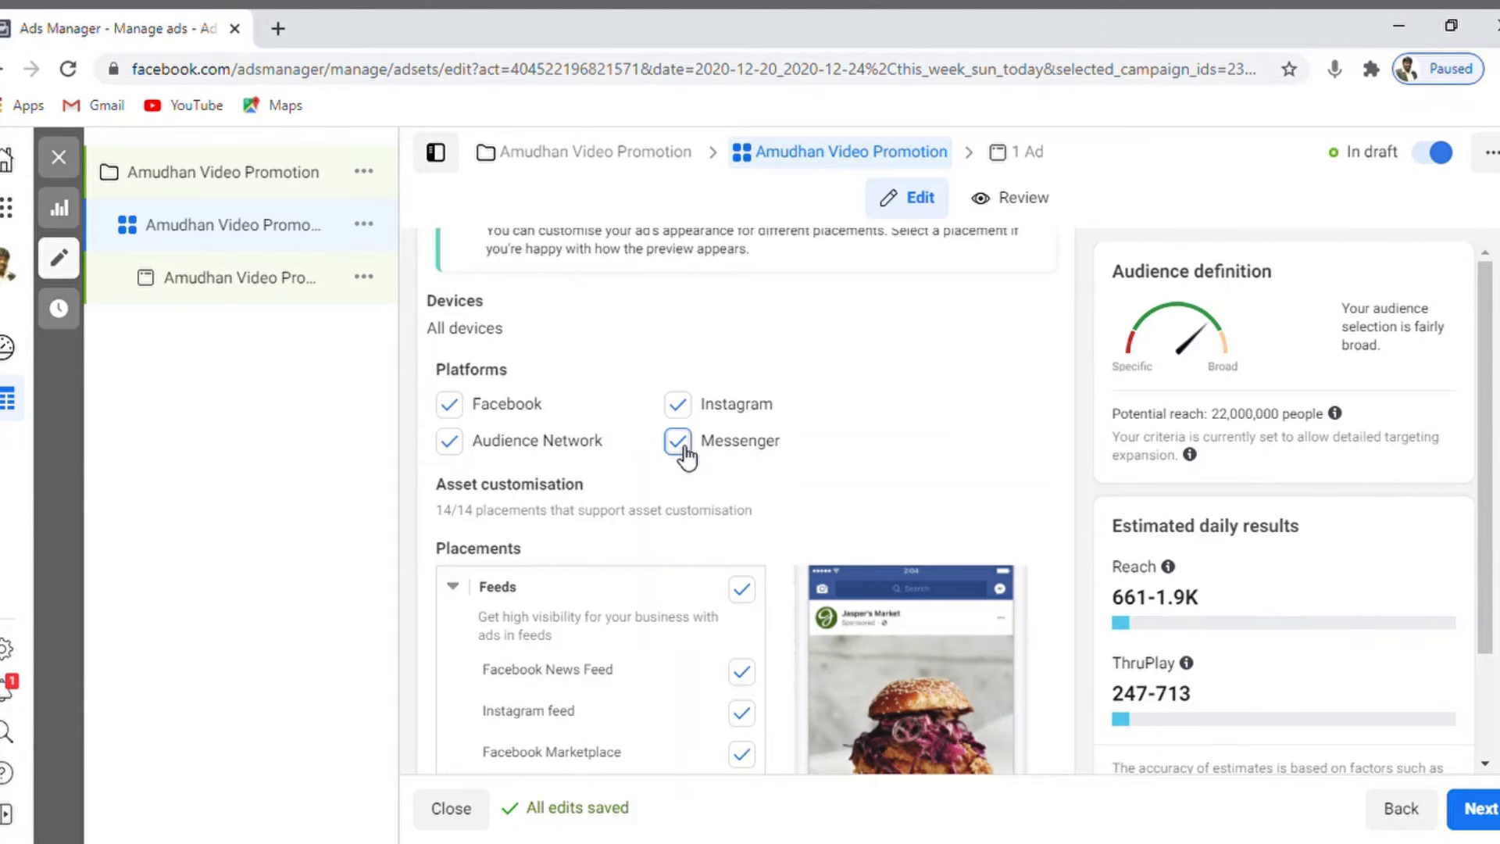
pyautogui.click(685, 455)
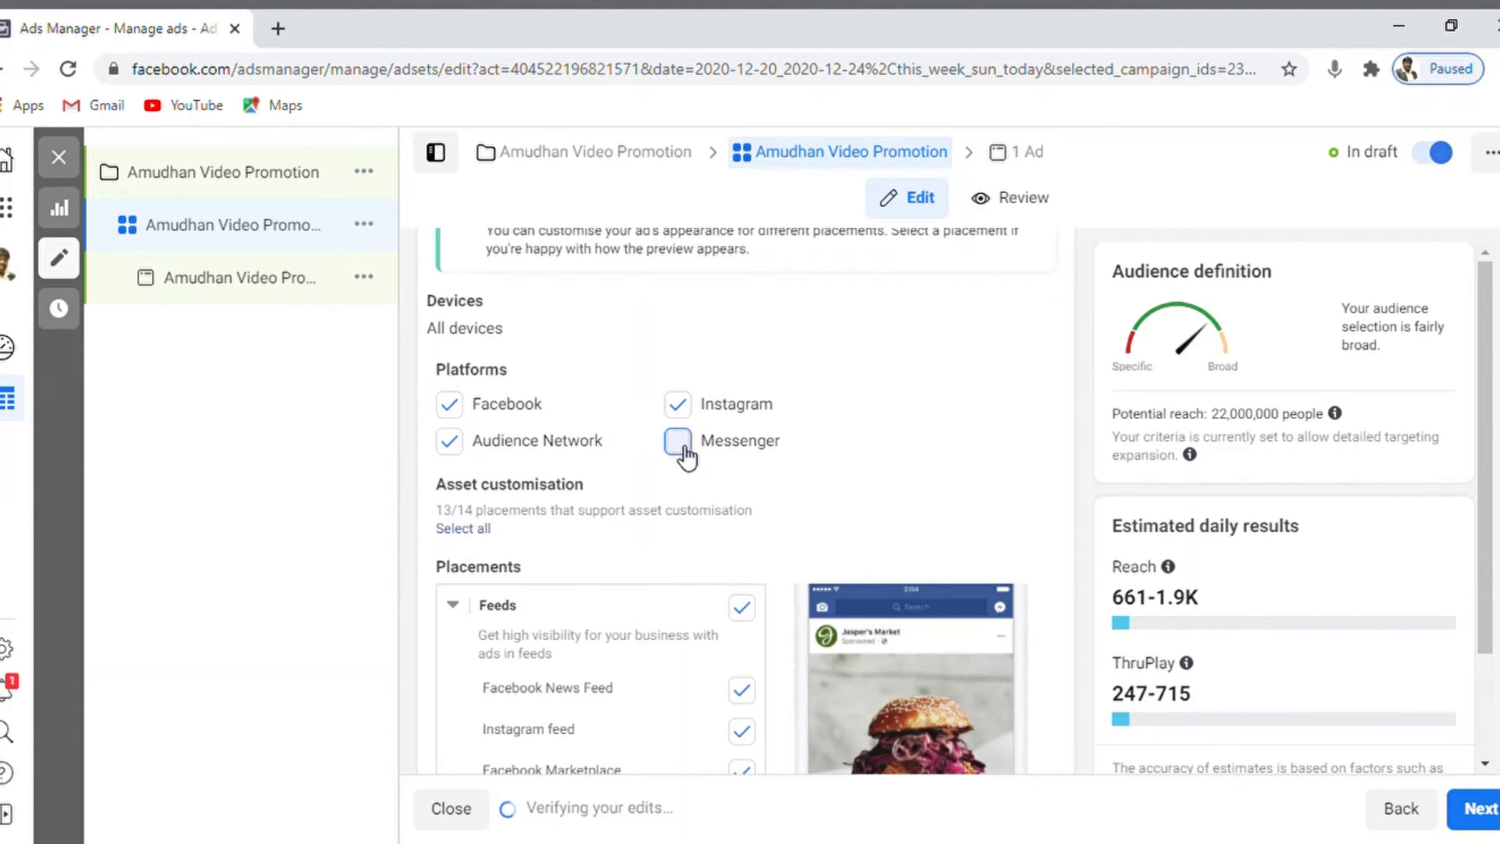
pyautogui.click(685, 456)
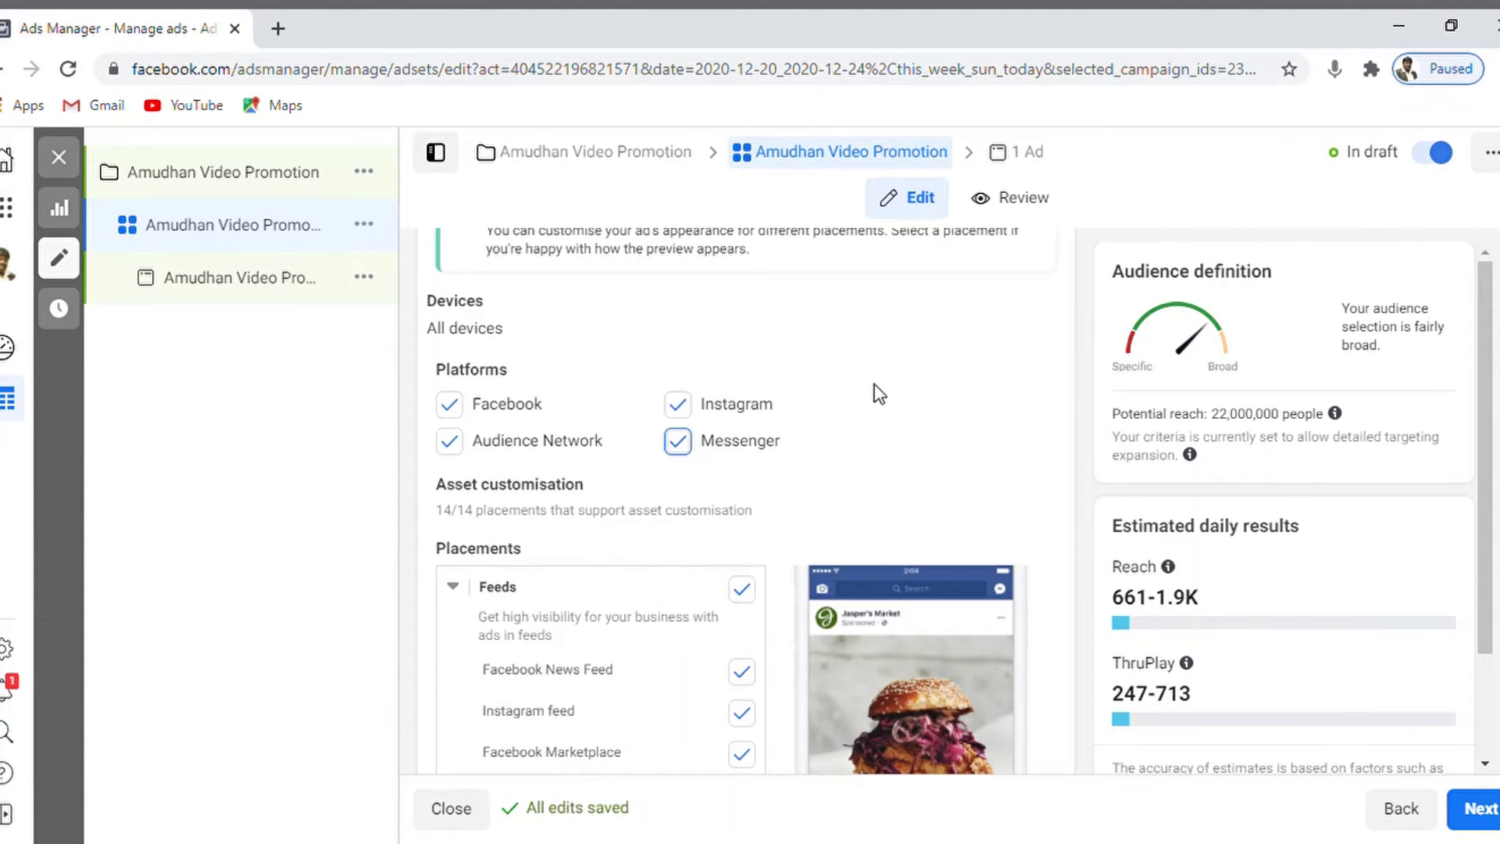
pyautogui.click(688, 443)
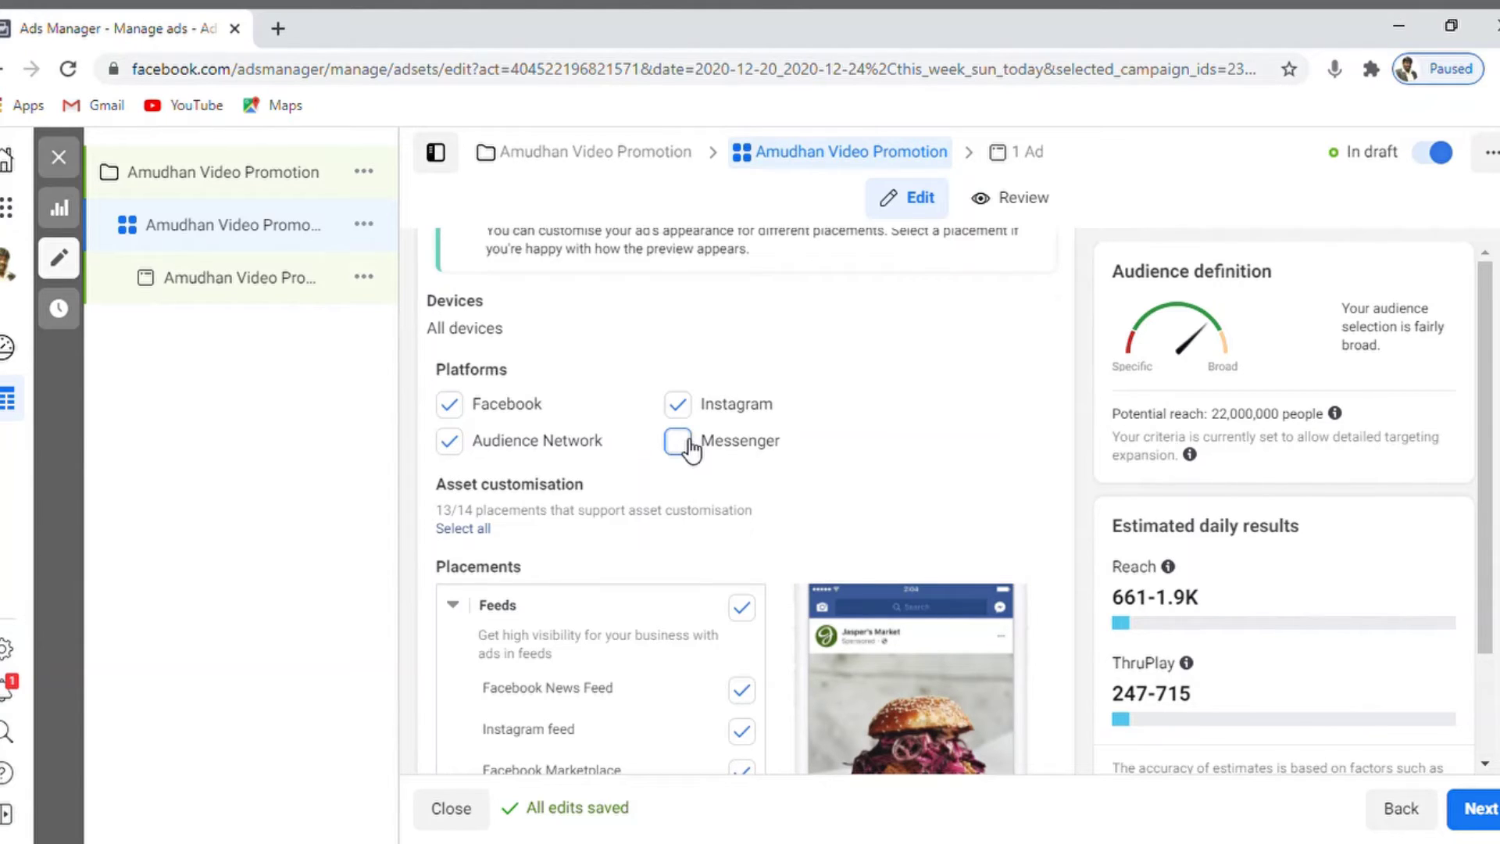
# Test the daily estimates with Audience Network off, restore it, and exclude Instagram from the placement platforms after comparing its effect
pyautogui.click(459, 447)
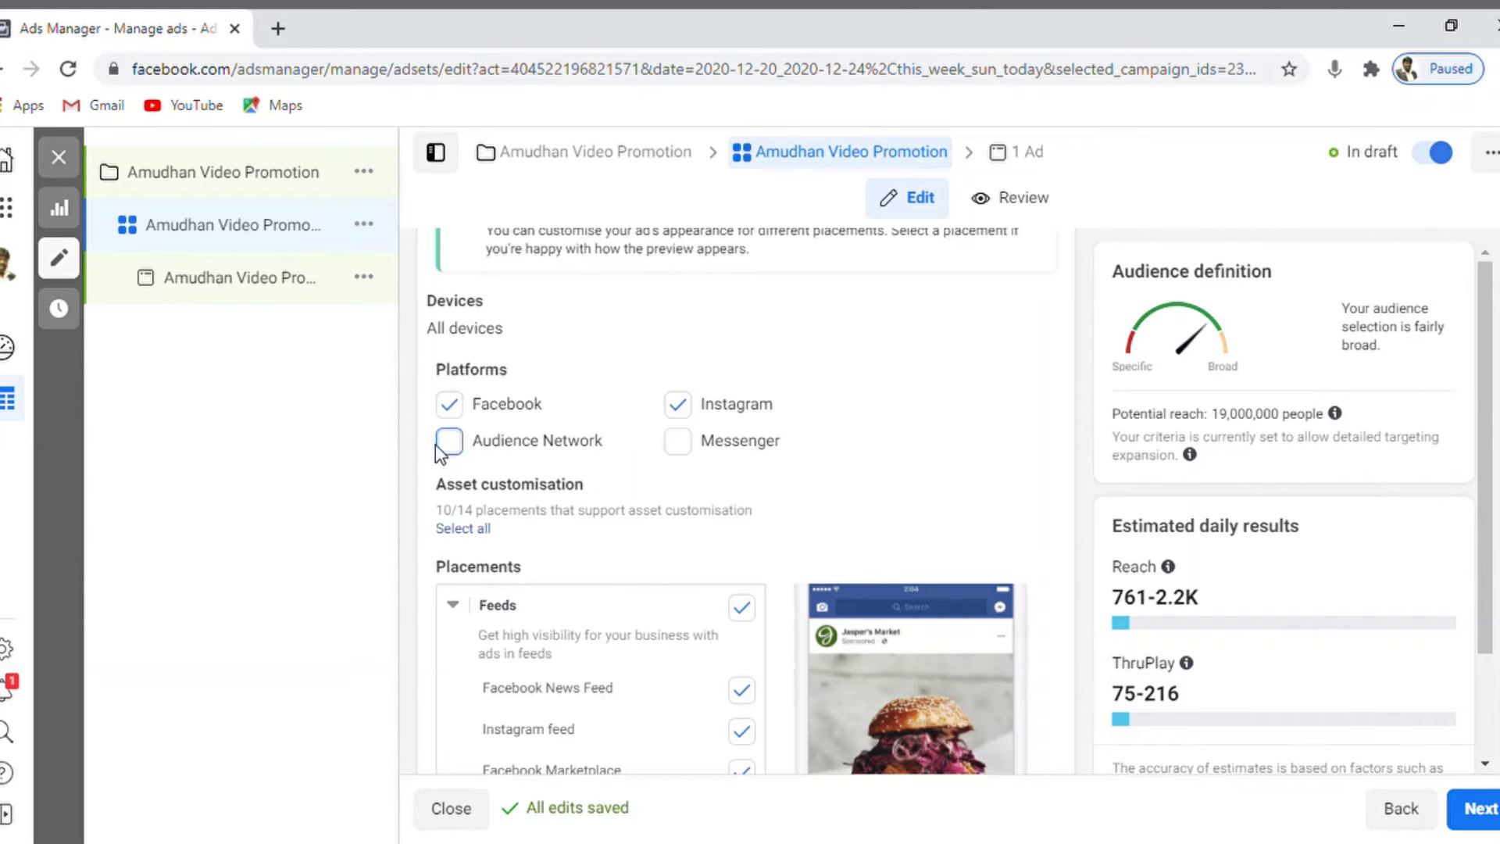
pyautogui.click(447, 452)
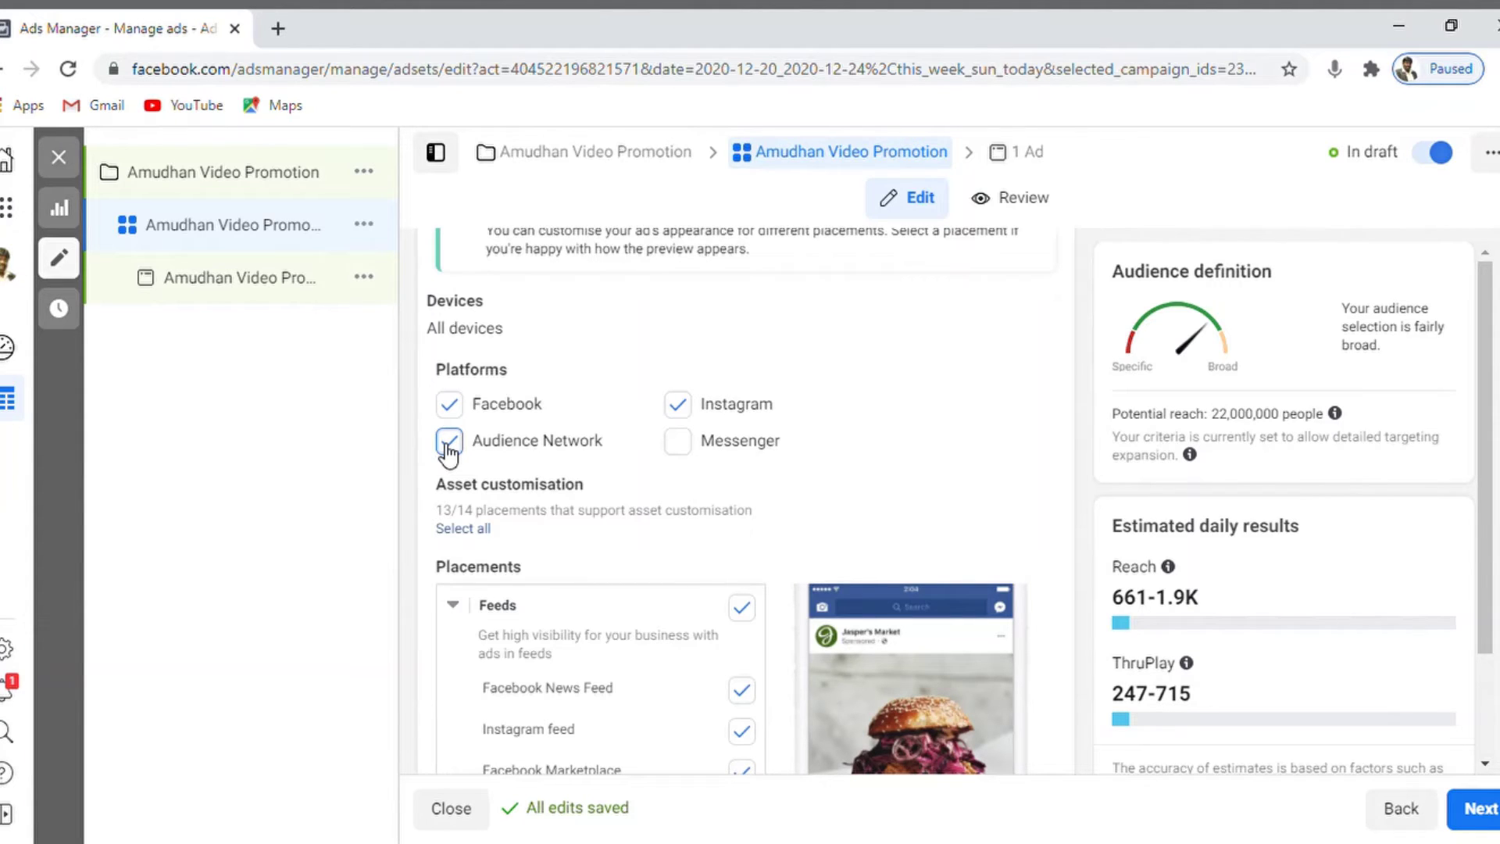
pyautogui.click(678, 405)
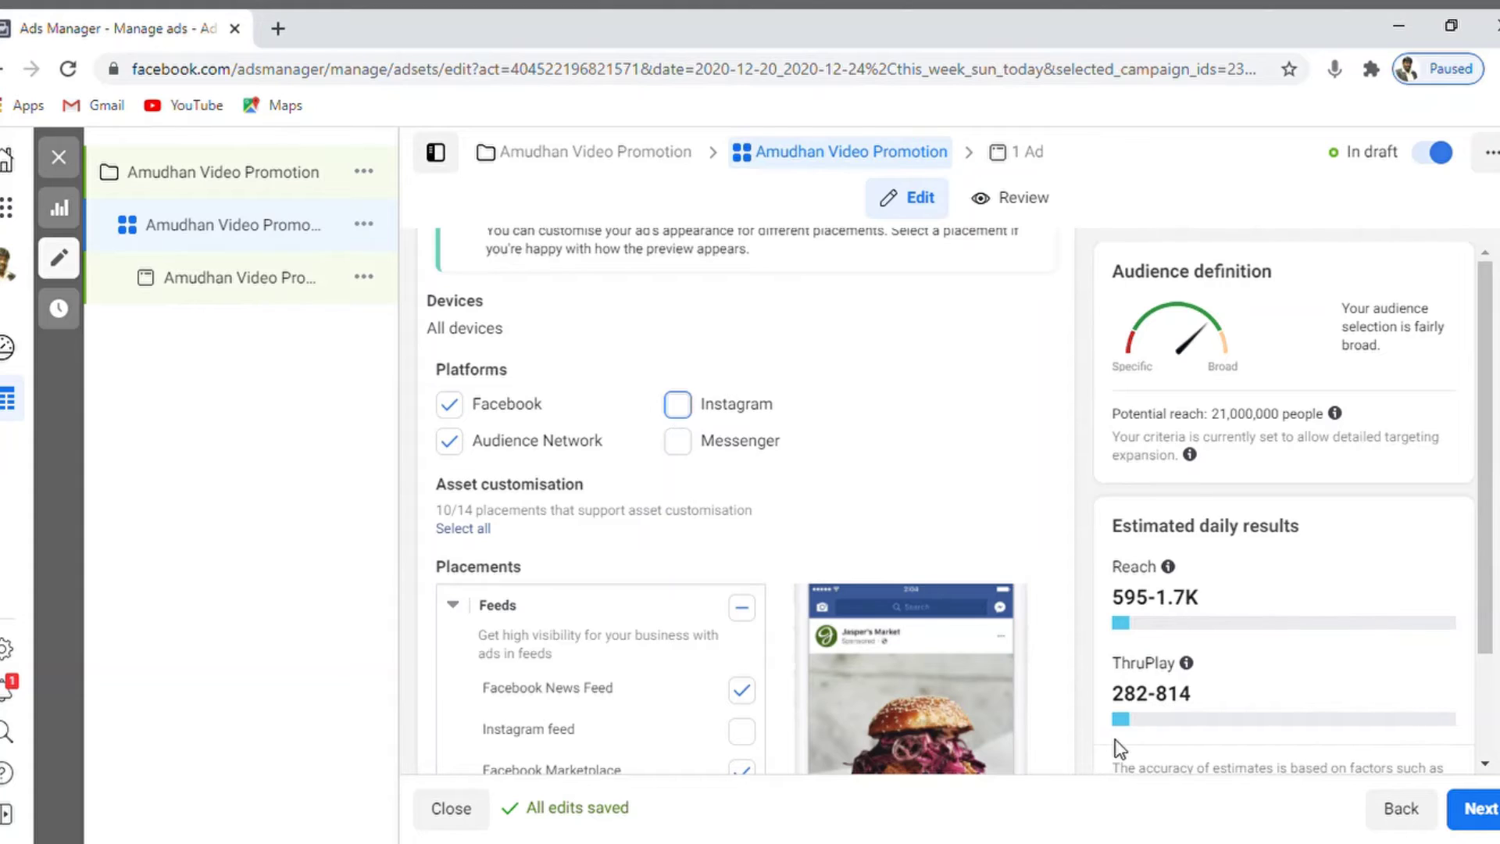
pyautogui.doubleClick(1134, 695)
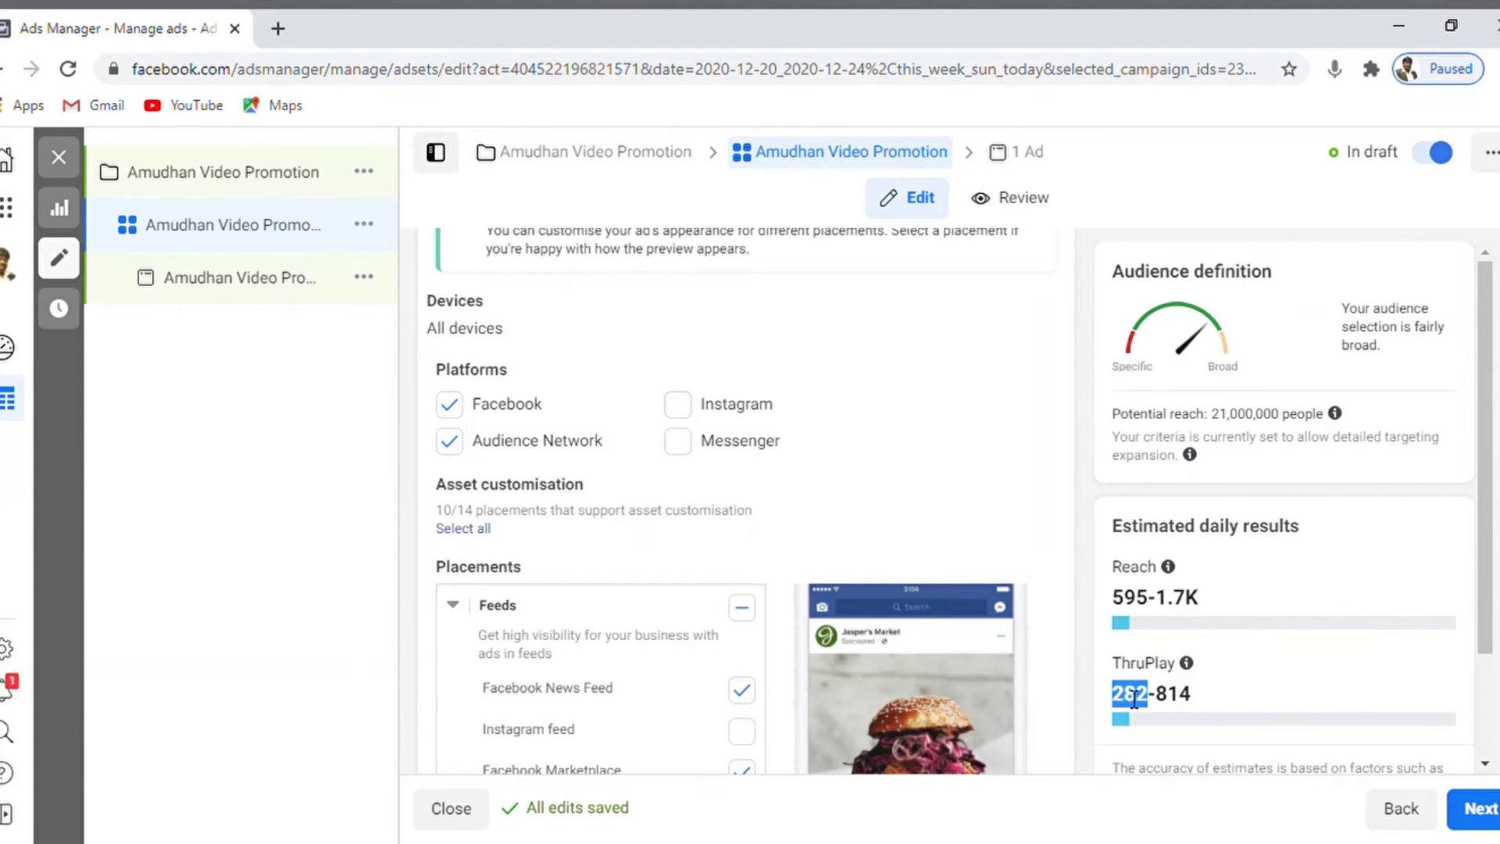
pyautogui.moveTo(1135, 695); pyautogui.dragTo(1155, 703)
pyautogui.click(686, 405)
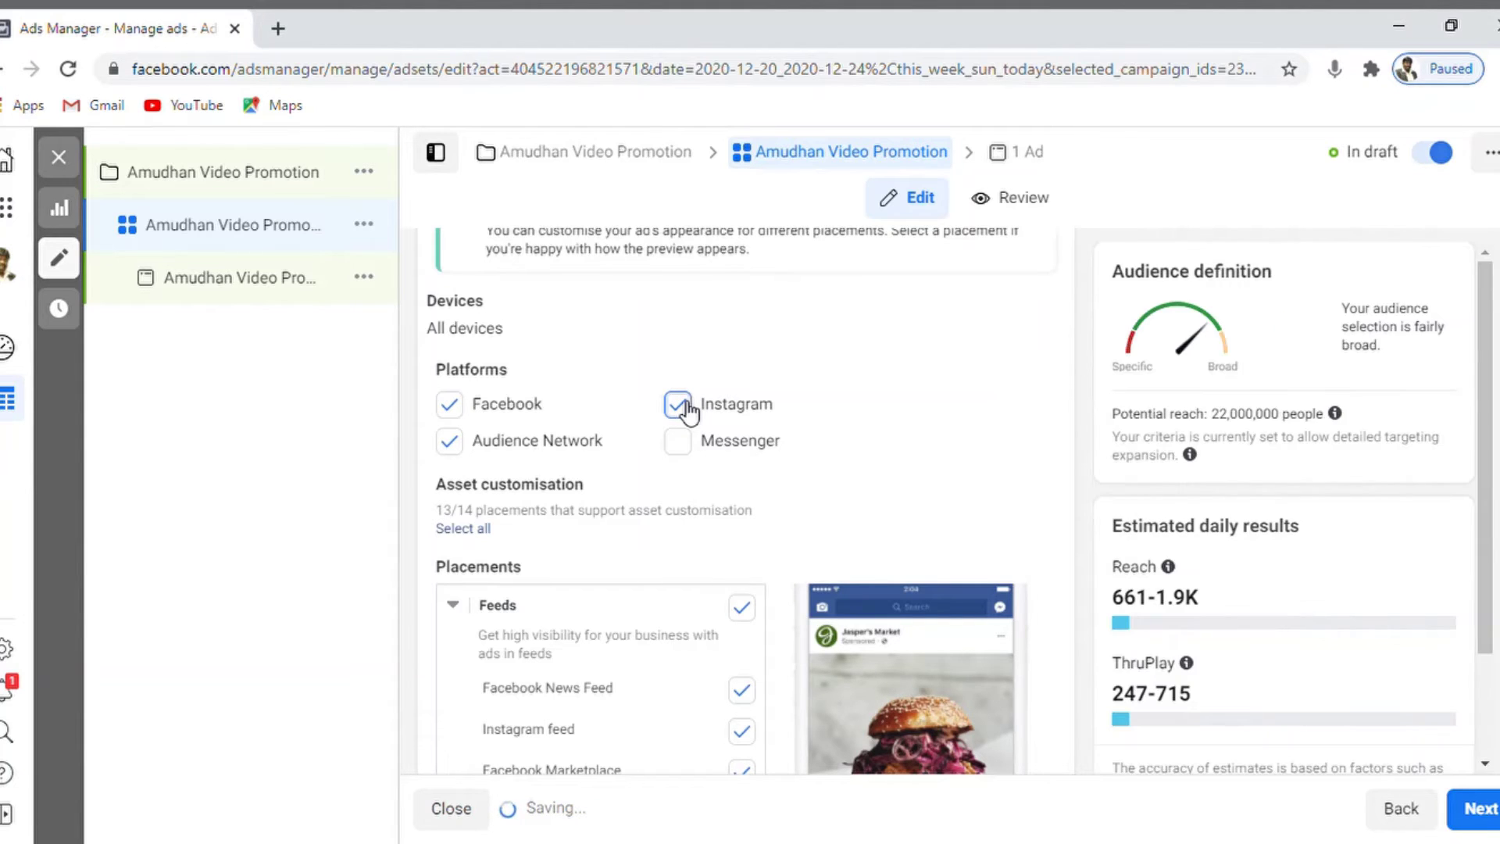
pyautogui.click(686, 406)
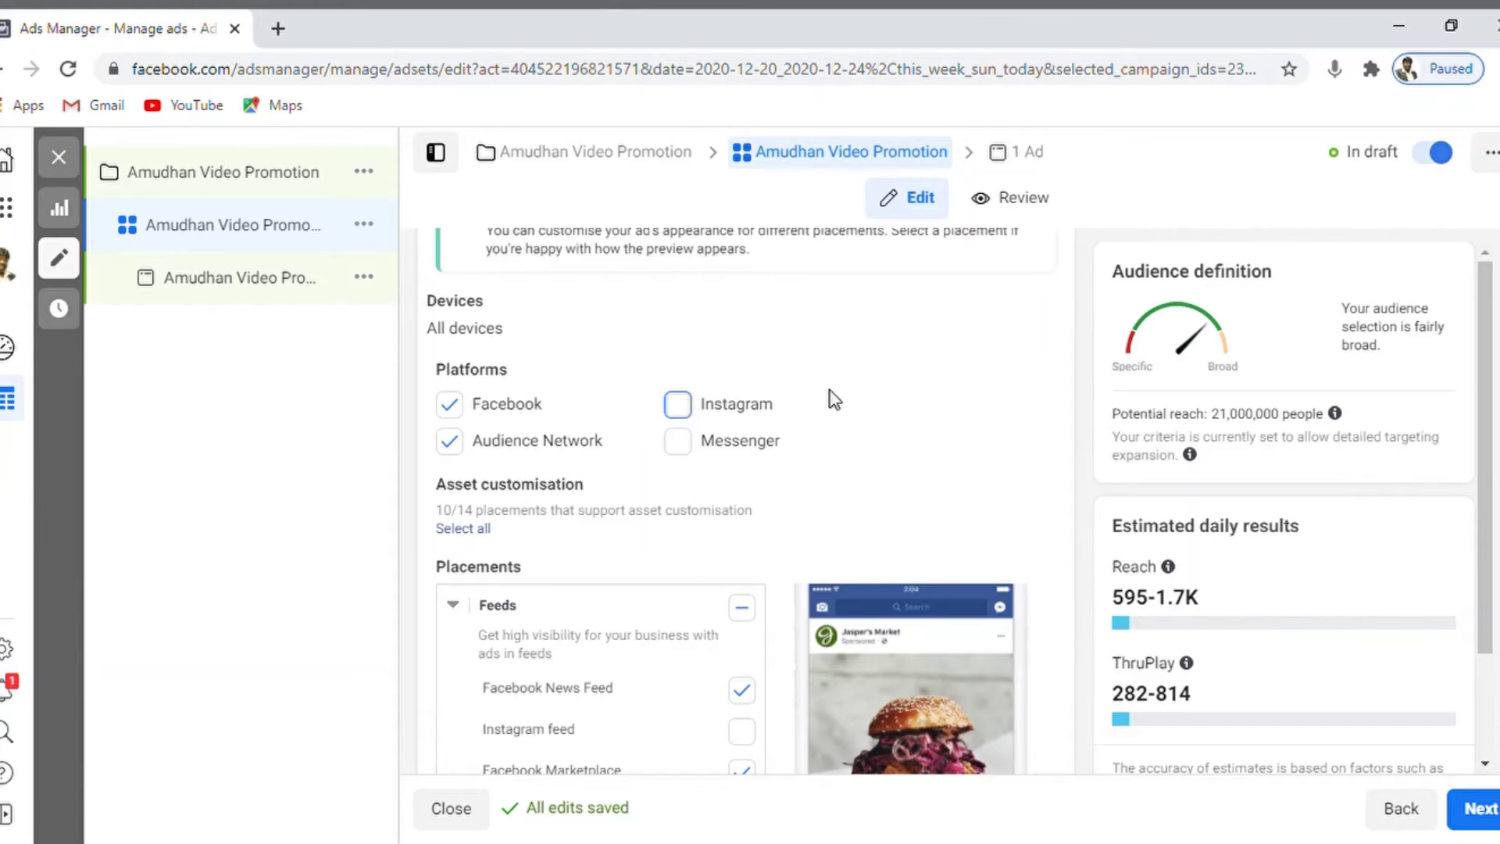
# Compare the estimated daily results with the Facebook platform excluded, and restore Facebook to the placements
pyautogui.click(449, 405)
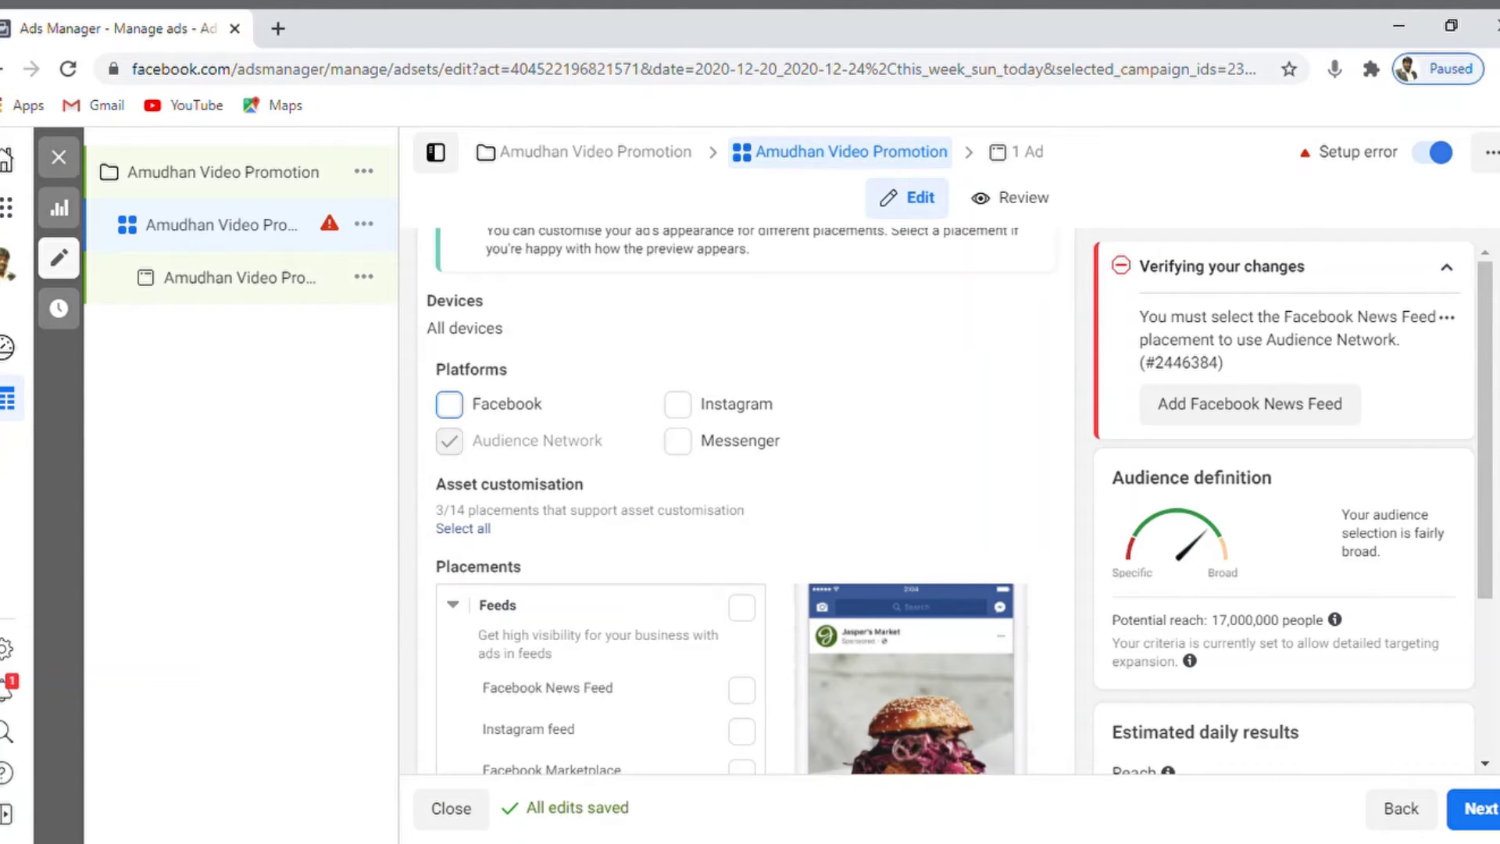
pyautogui.moveTo(1492, 453); pyautogui.dragTo(1495, 614)
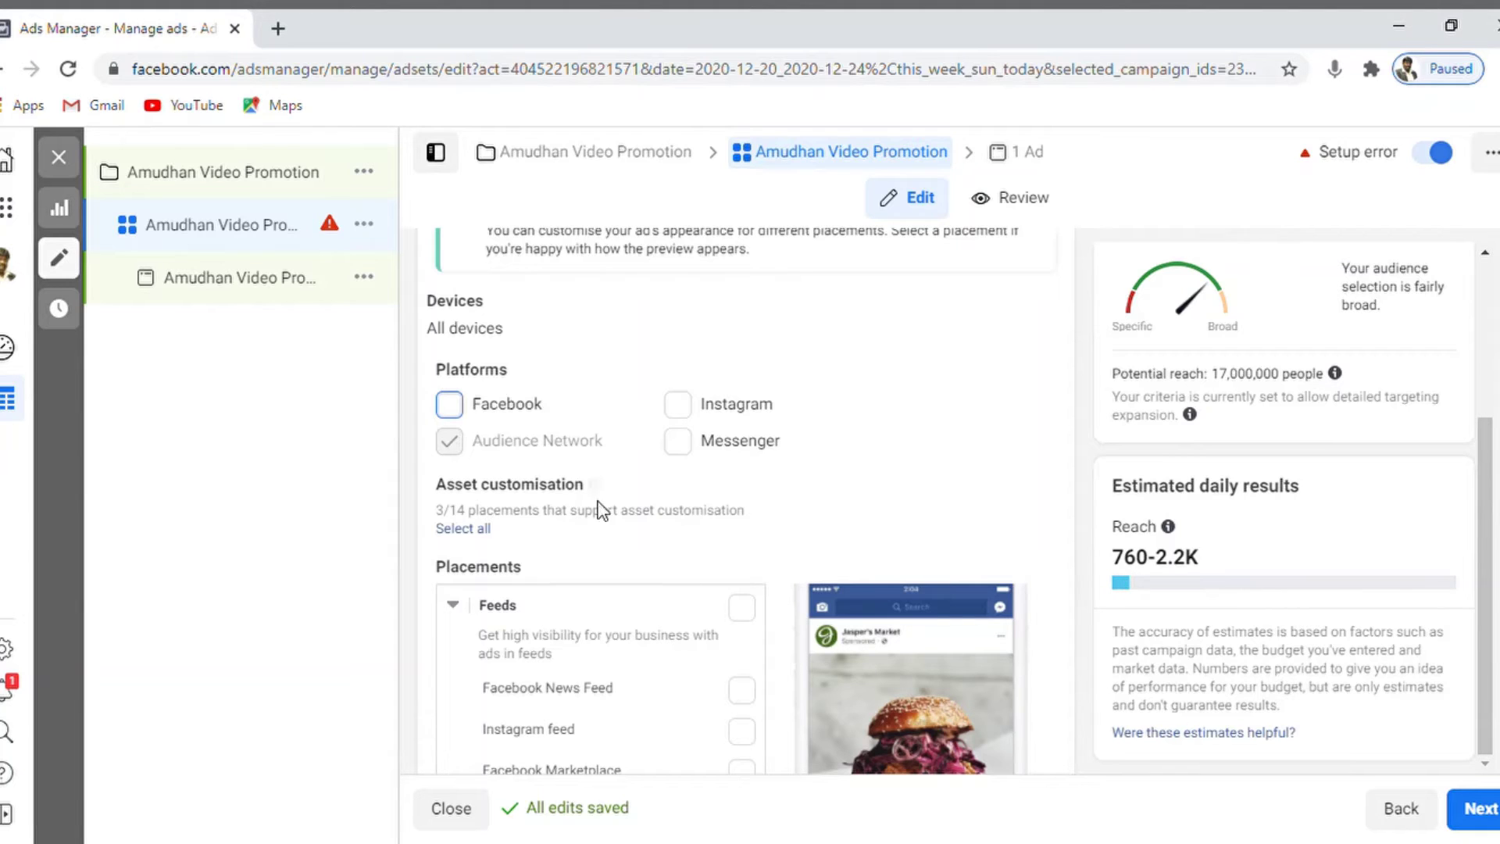
pyautogui.click(466, 421)
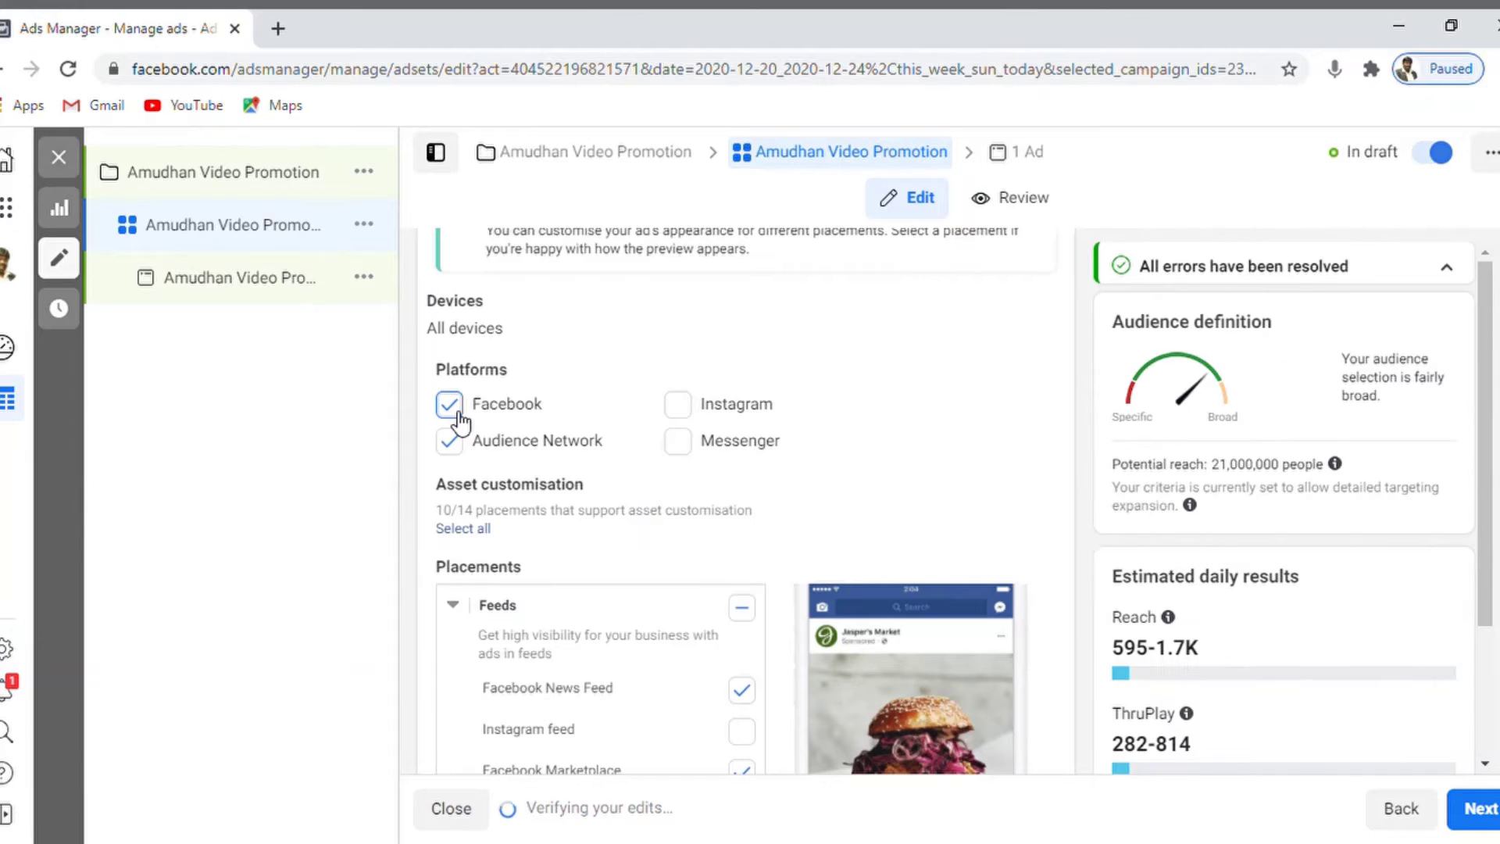
pyautogui.scroll(-1, 1325, 541)
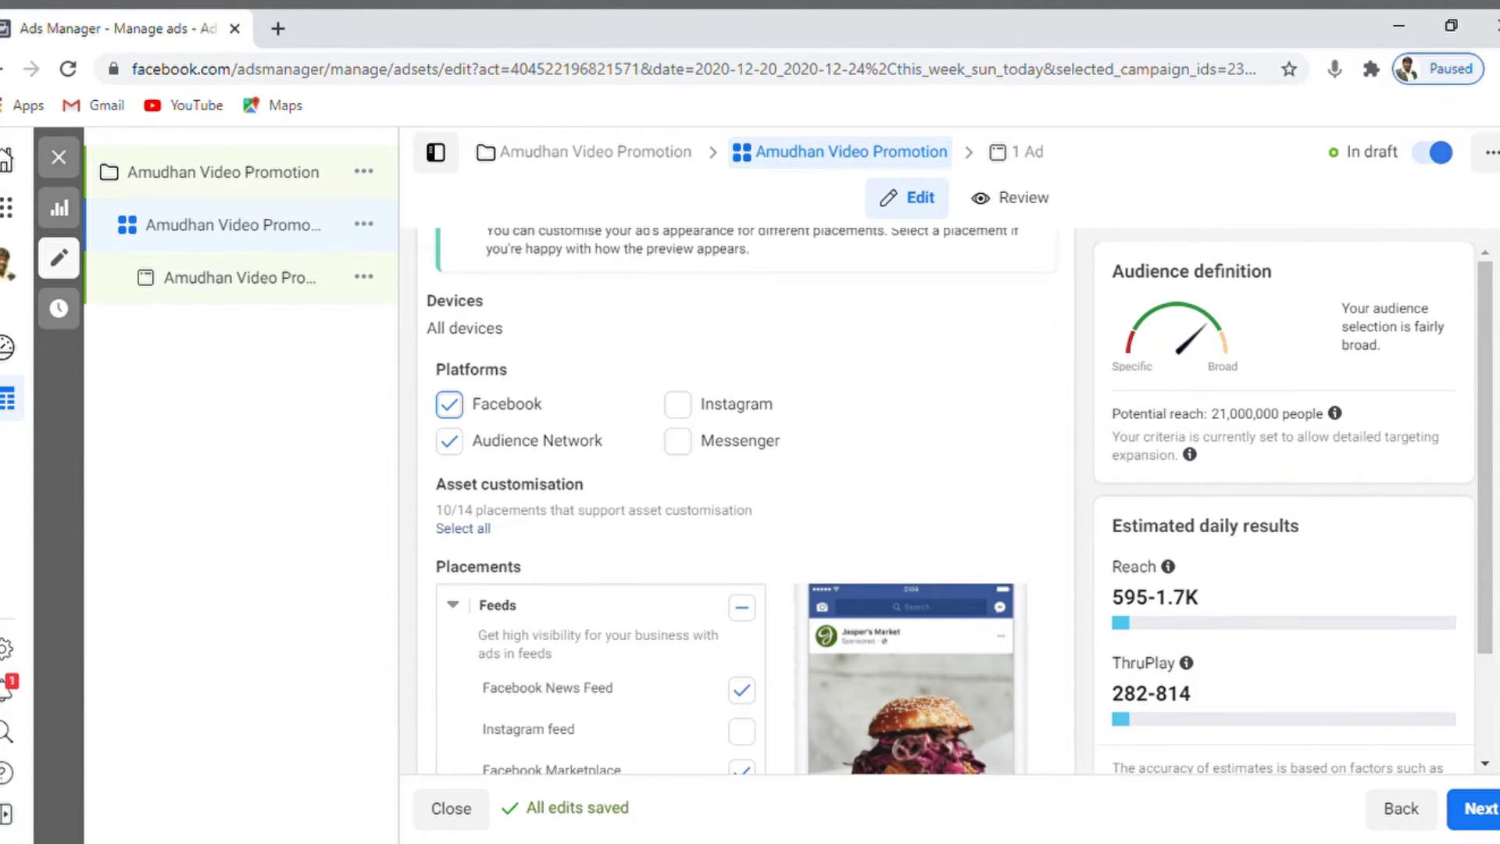
# Compare the estimated reach and ThruPlay with Audience Network excluded and Instagram off, and re-enable Audience Network
pyautogui.click(451, 446)
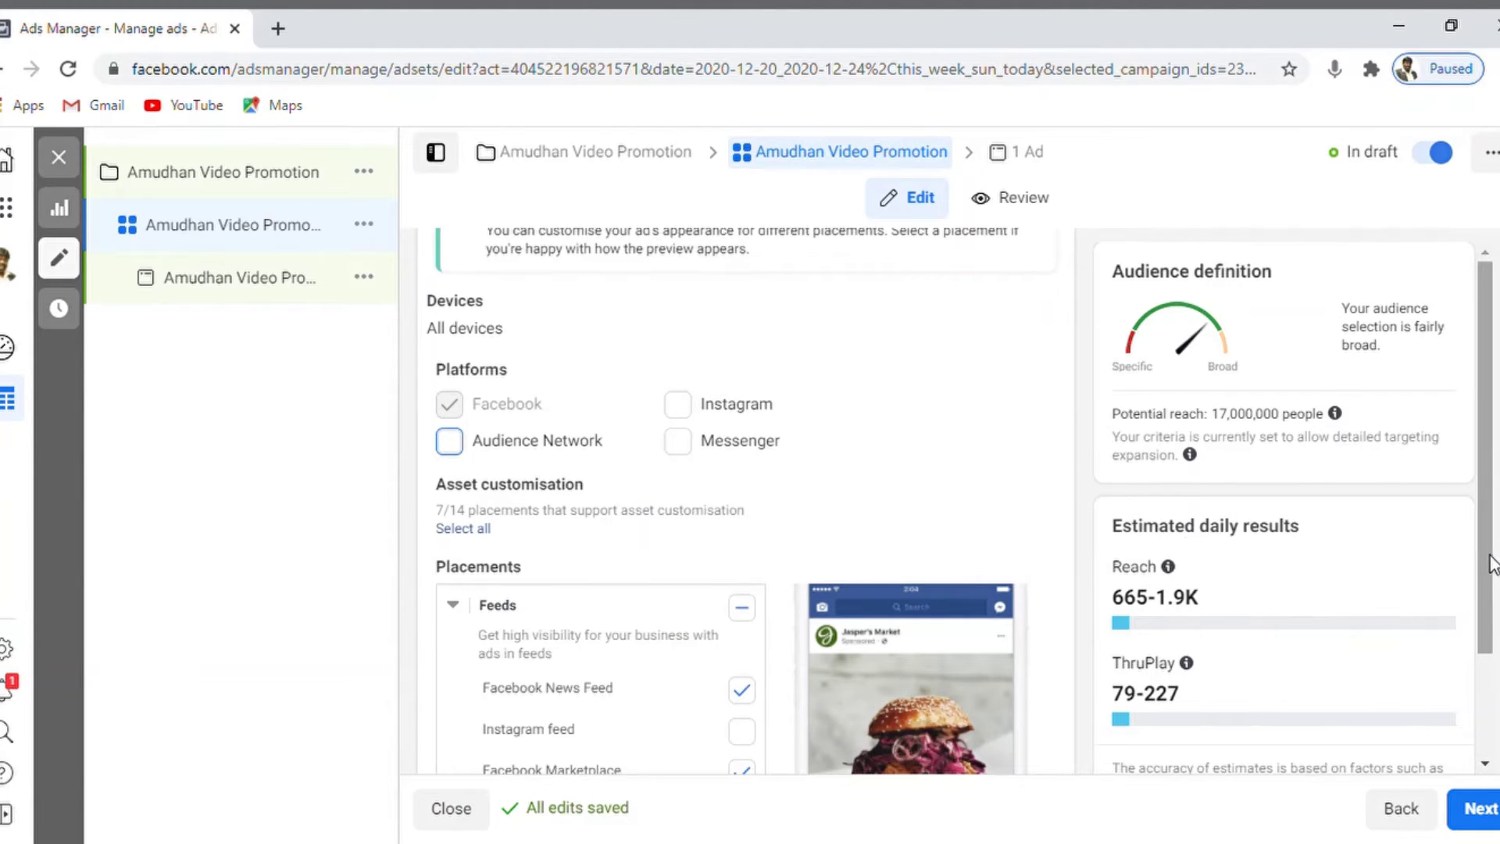
pyautogui.moveTo(1492, 563); pyautogui.dragTo(1489, 656)
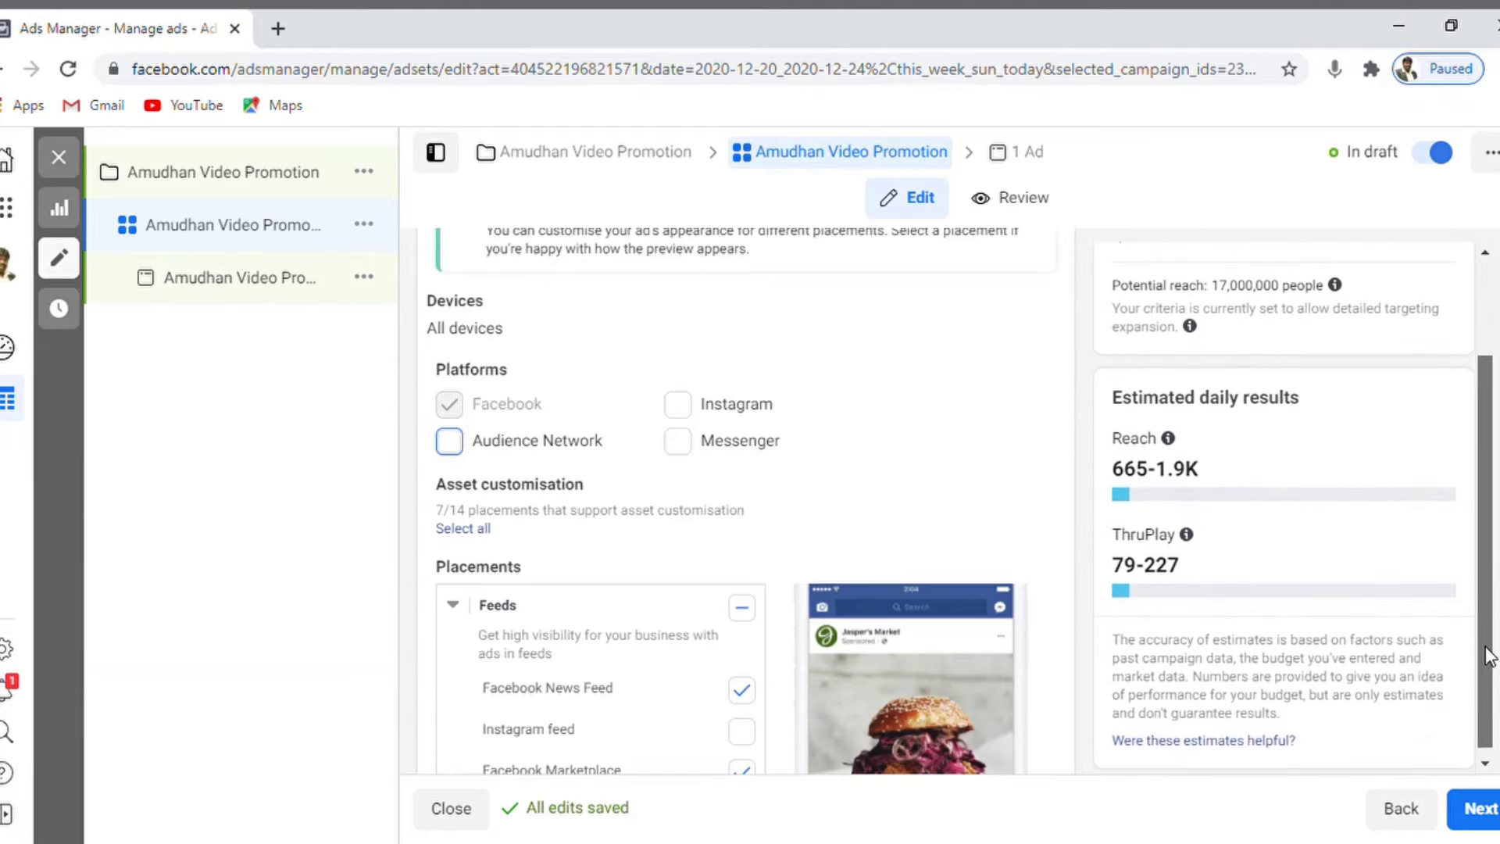
pyautogui.click(460, 443)
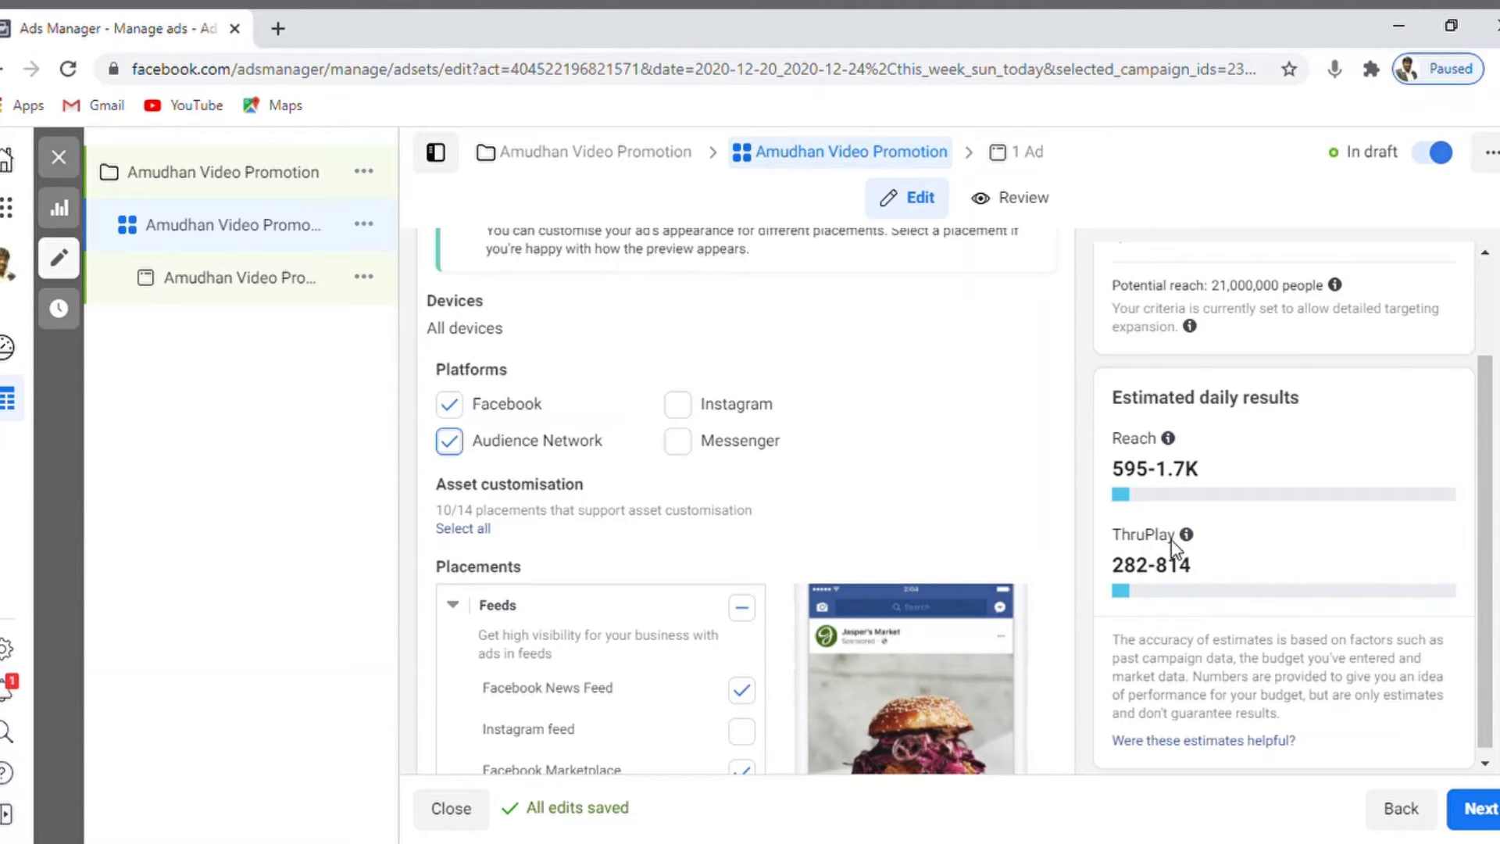
pyautogui.moveTo(1184, 536)
# Try daily budgets of ₹300 and ₹500 to compare the estimated reach and ThruPlay
pyautogui.scroll(-1, 727, 500)
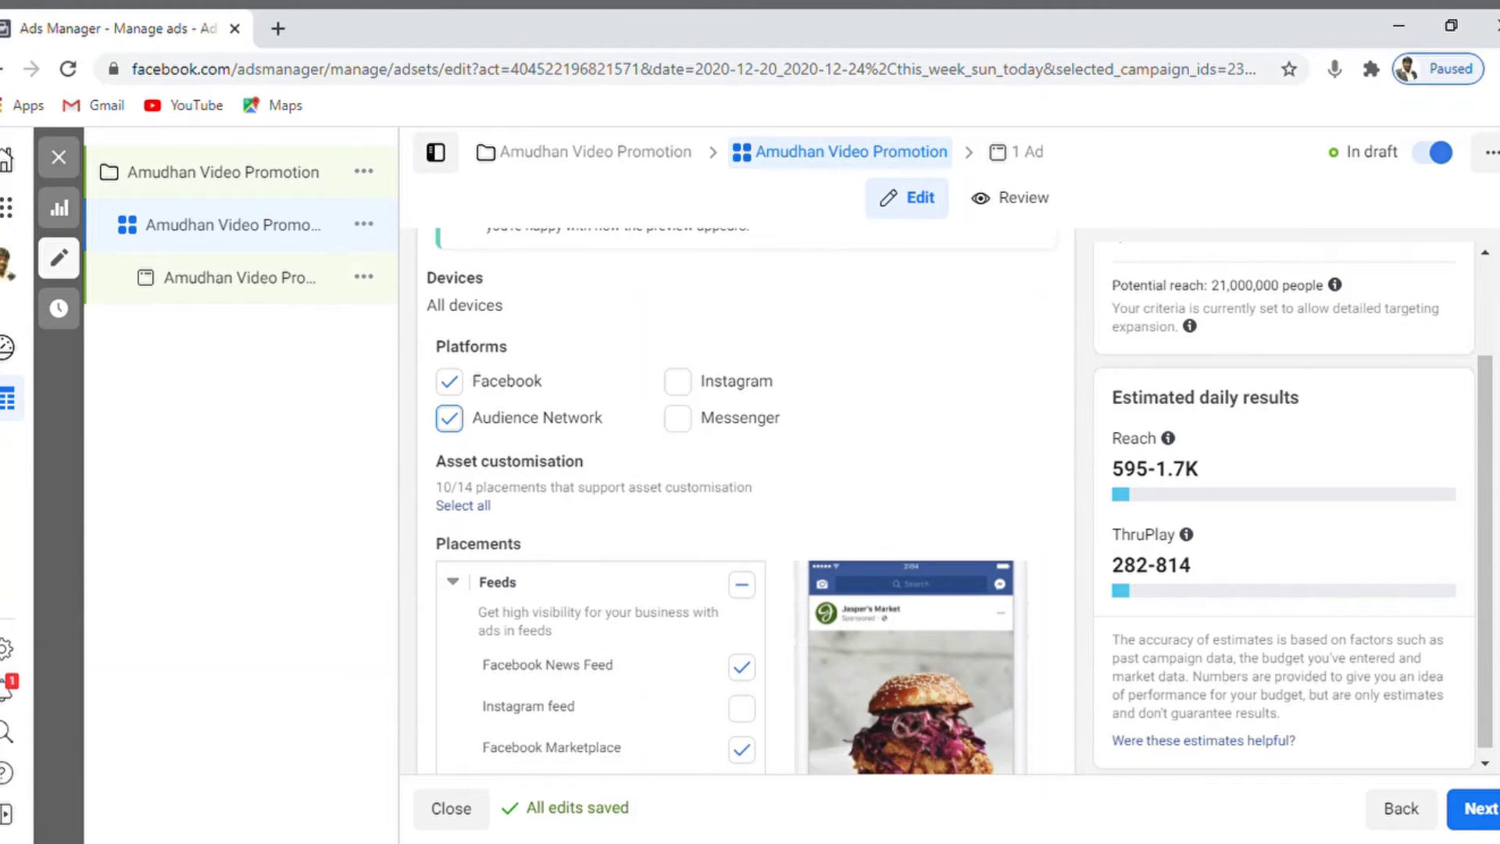
pyautogui.scroll(-2, 727, 500)
pyautogui.scroll(5, 727, 500)
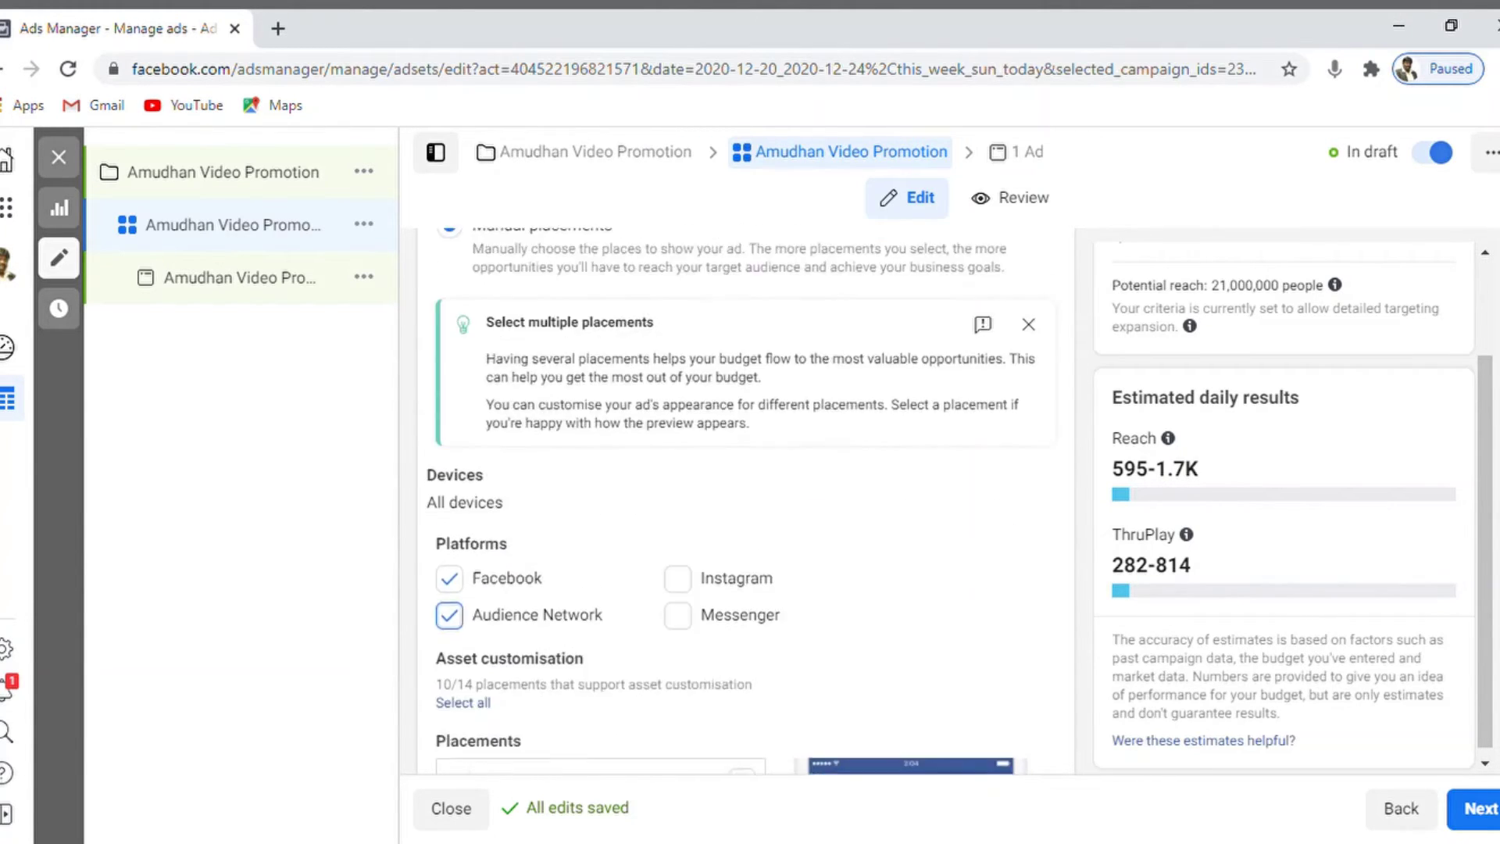
pyautogui.scroll(10, 727, 500)
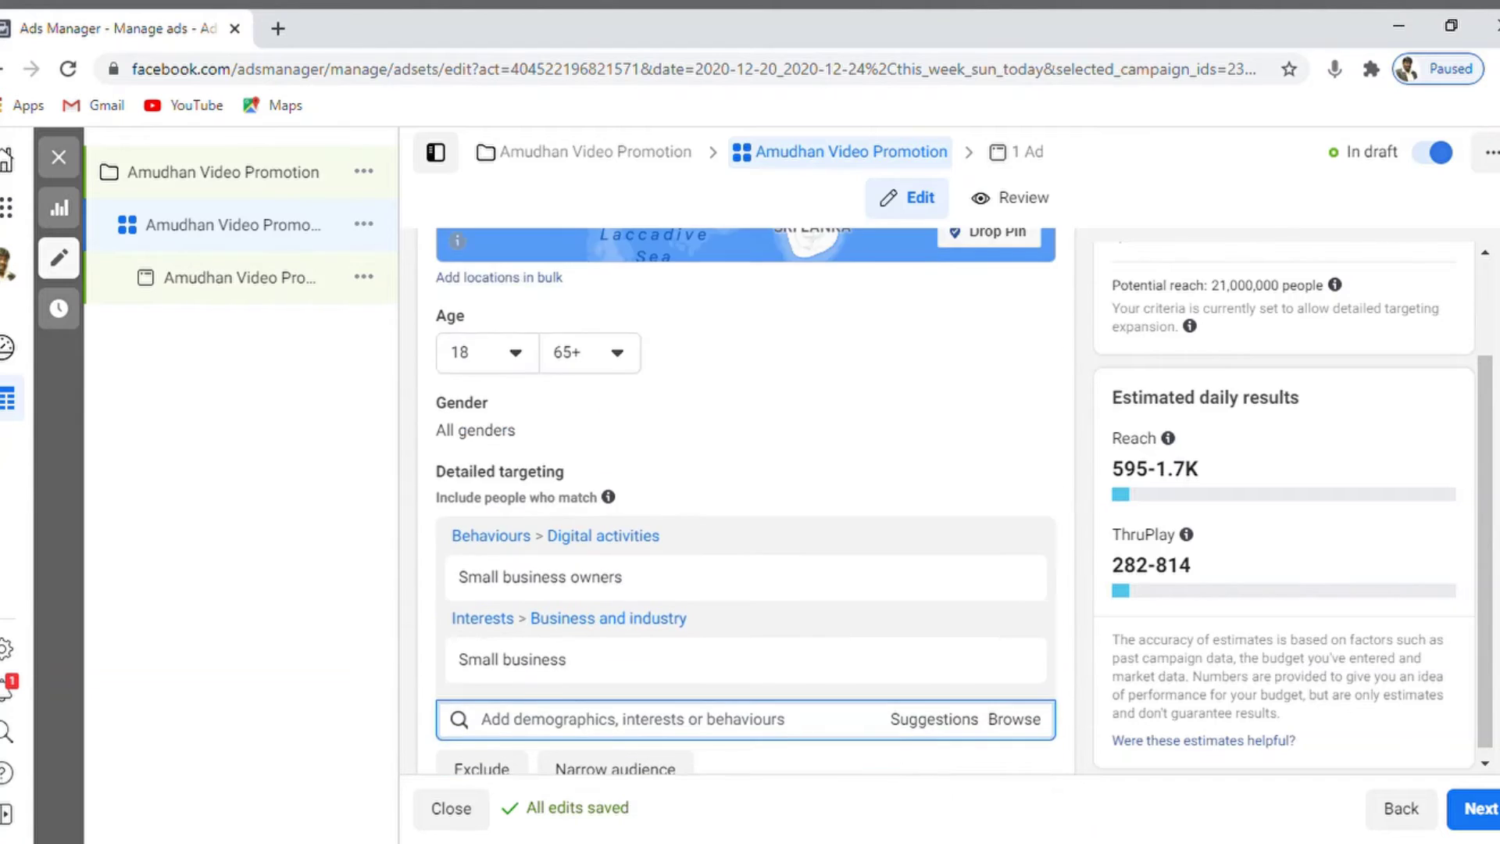
pyautogui.scroll(10, 746, 500)
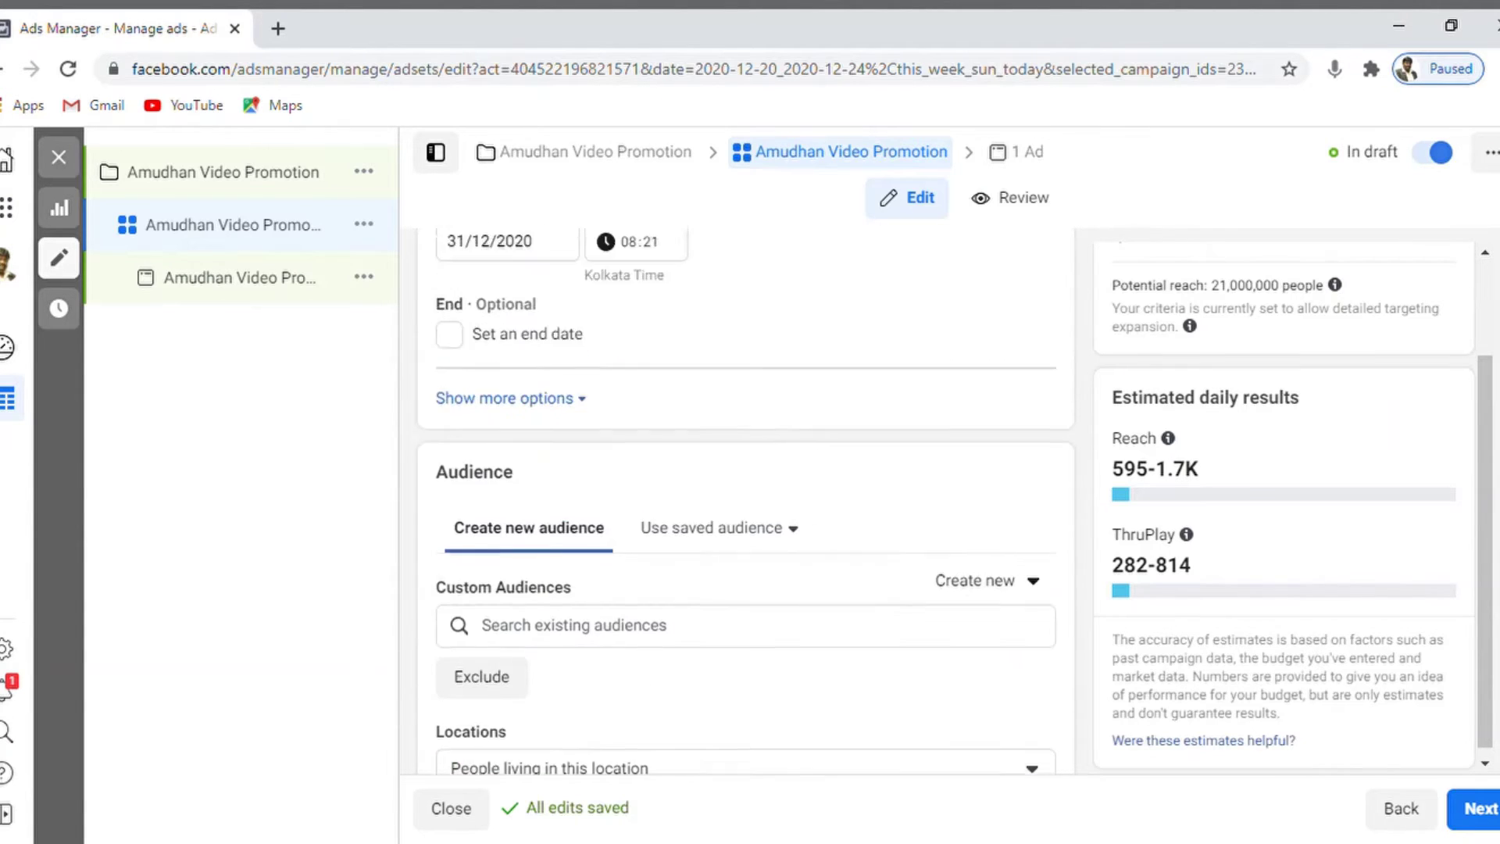
pyautogui.scroll(5, 746, 500)
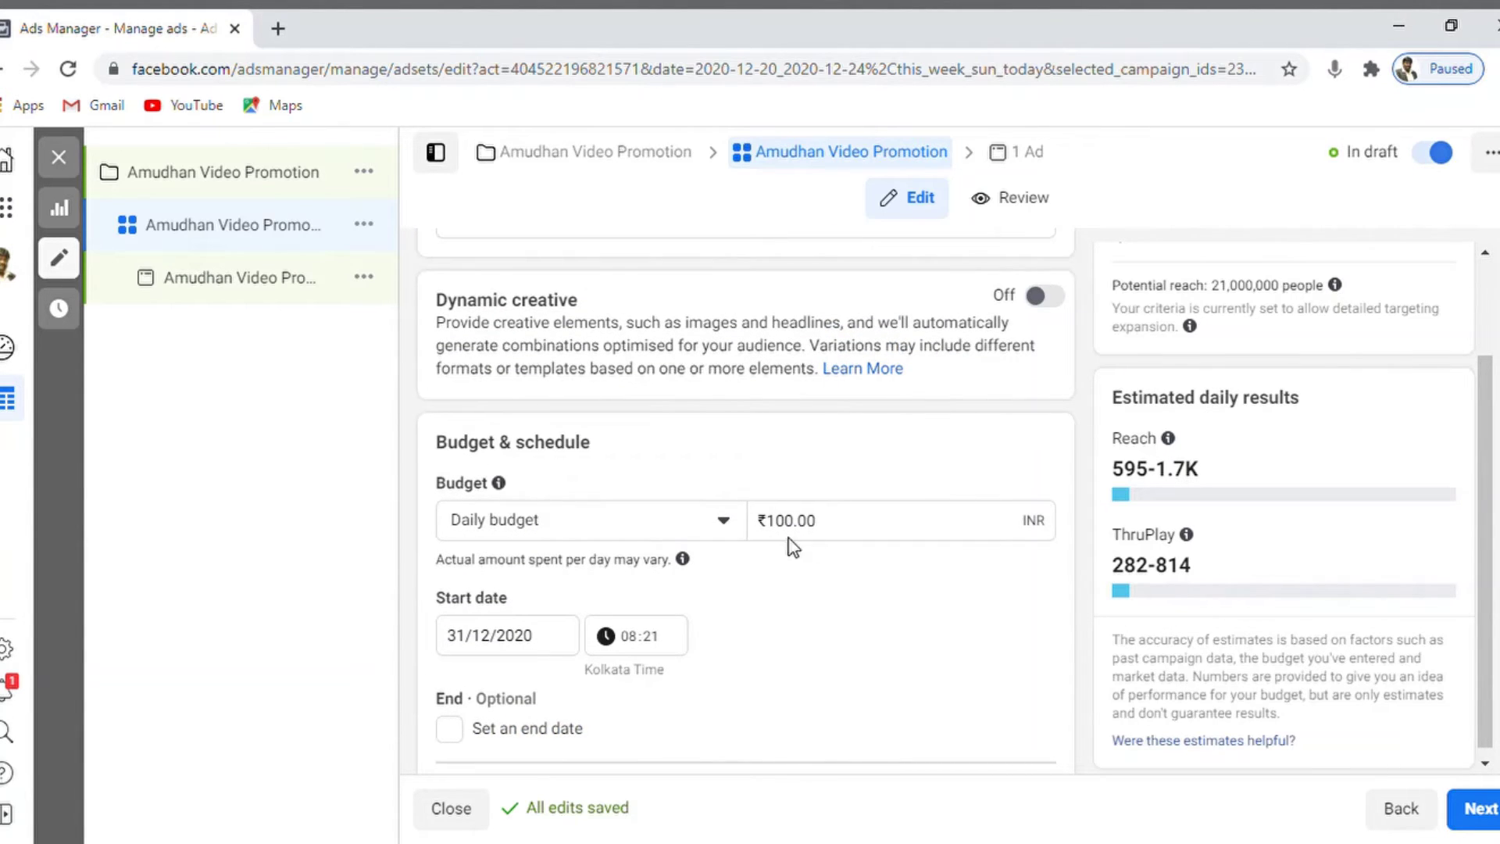
pyautogui.doubleClick(789, 521)
pyautogui.write('300')
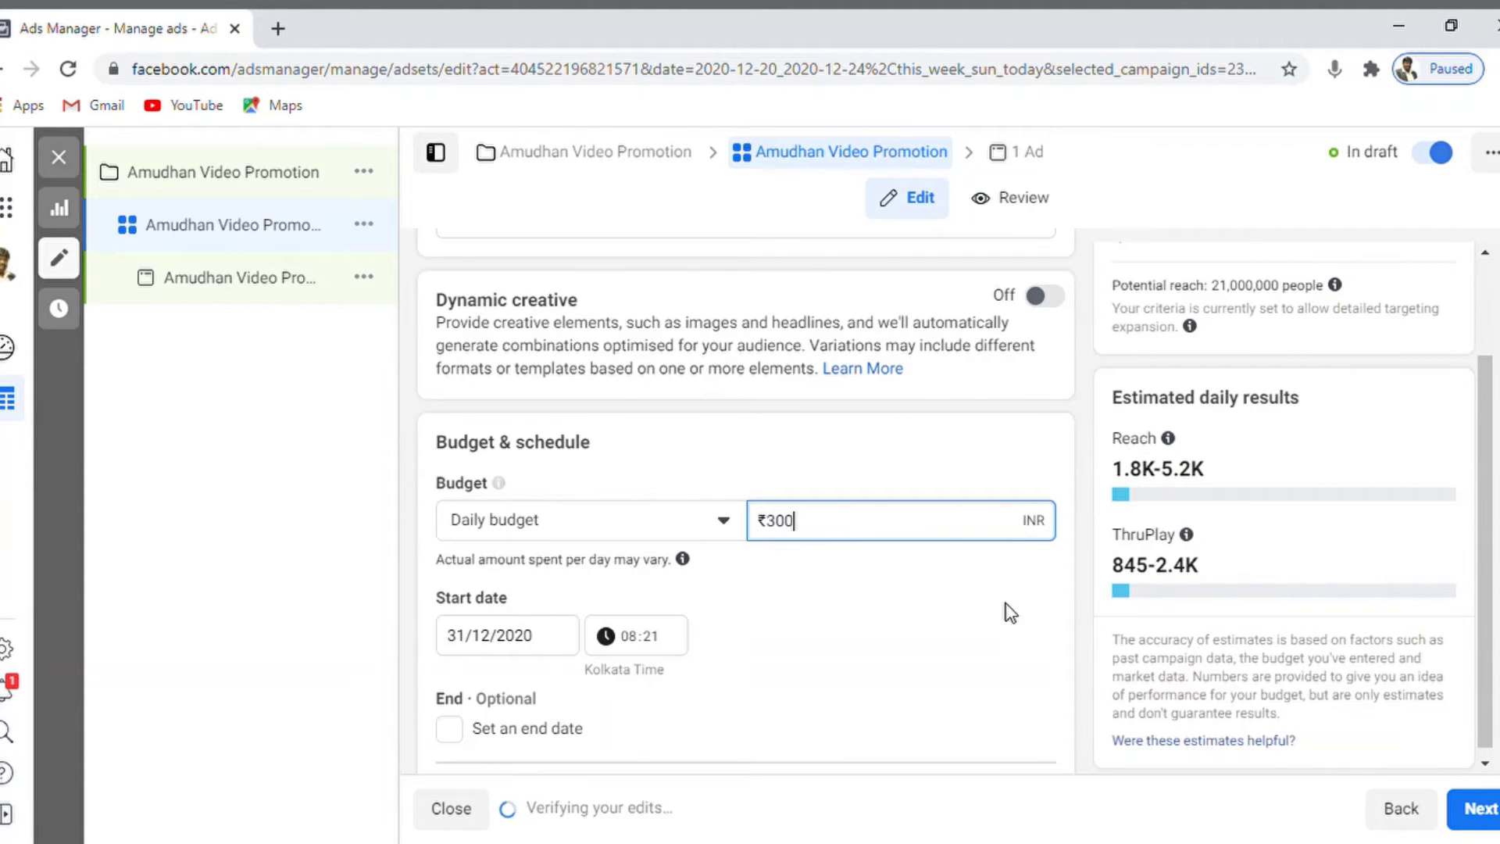
pyautogui.click(1036, 623)
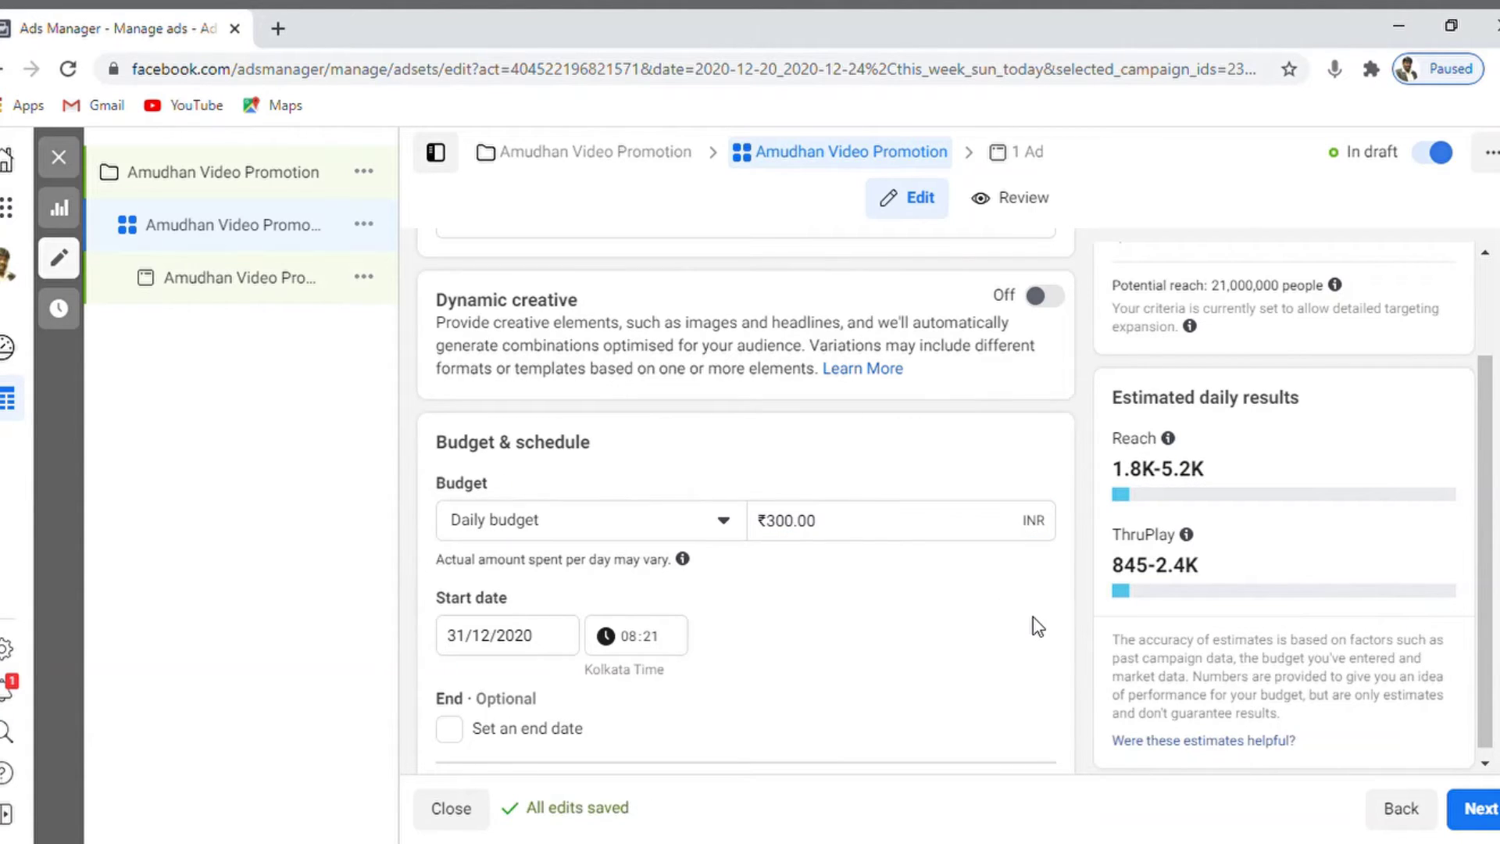
pyautogui.doubleClick(787, 523)
pyautogui.write('500')
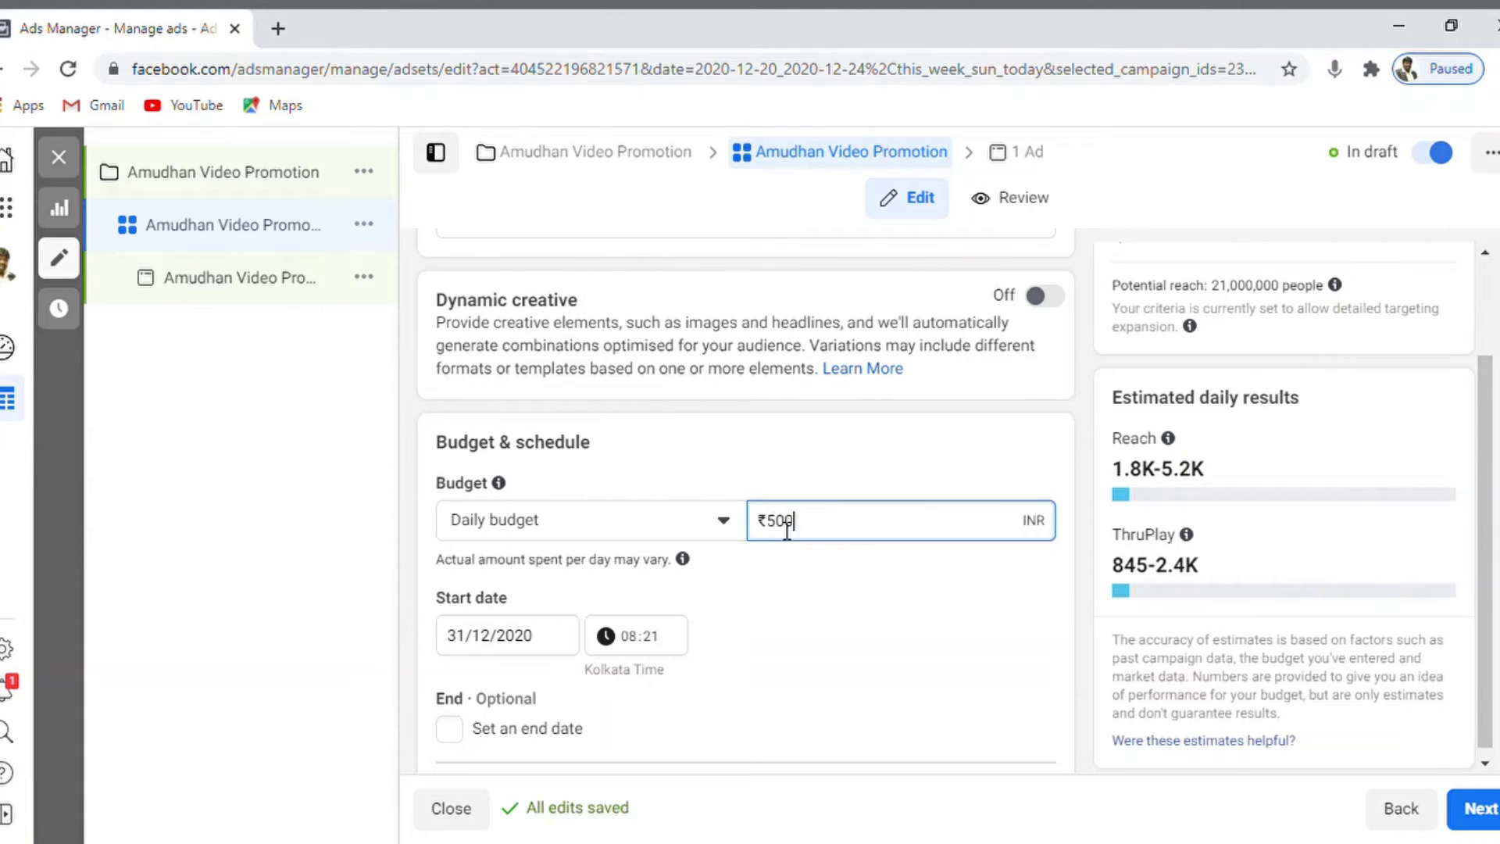
pyautogui.click(881, 593)
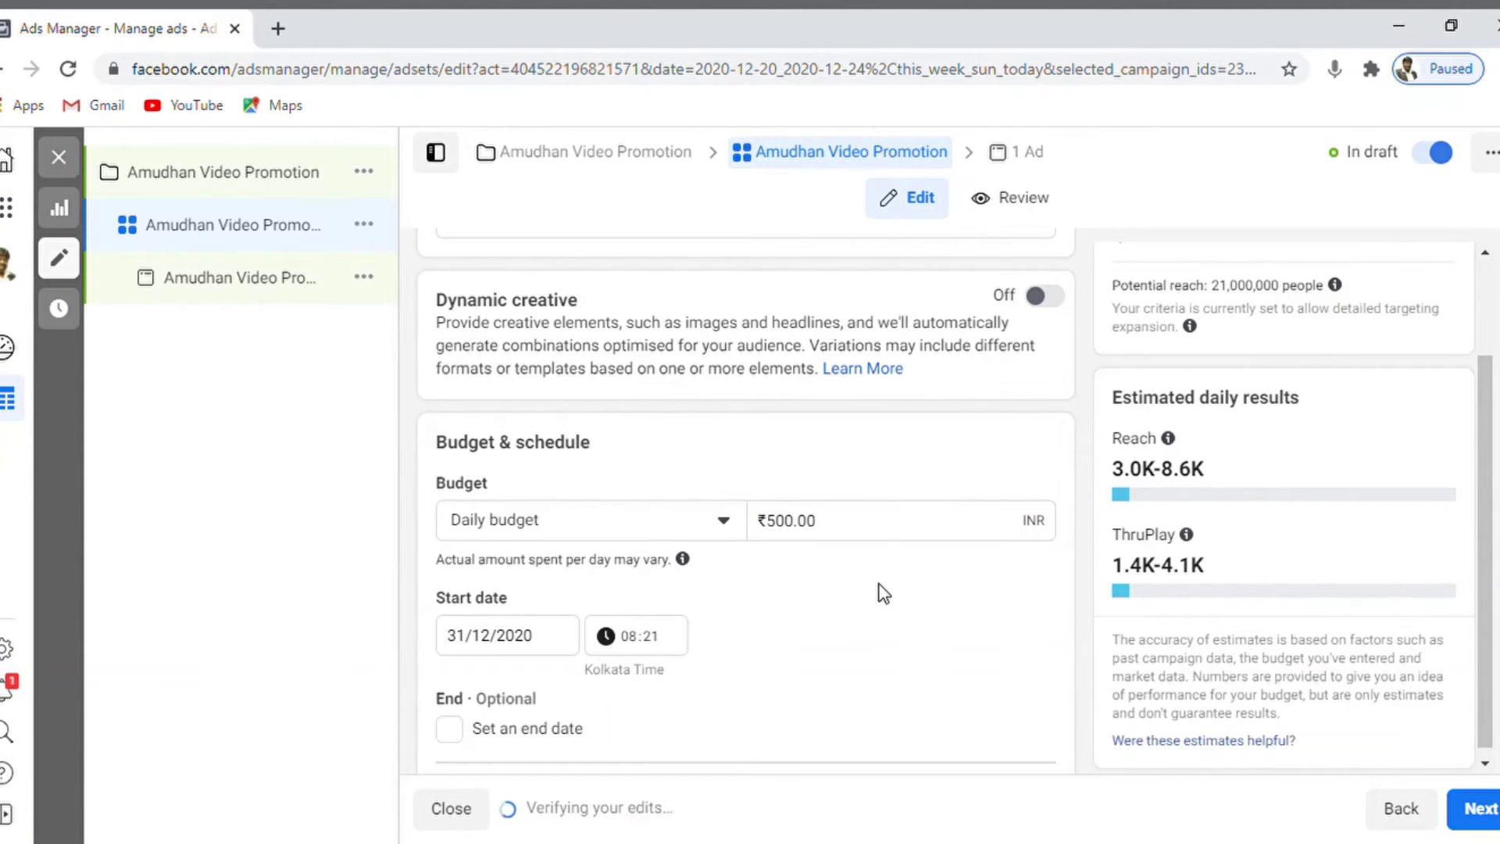
# Set the ad set's daily budget to ₹400
pyautogui.doubleClick(776, 522)
pyautogui.write('400')
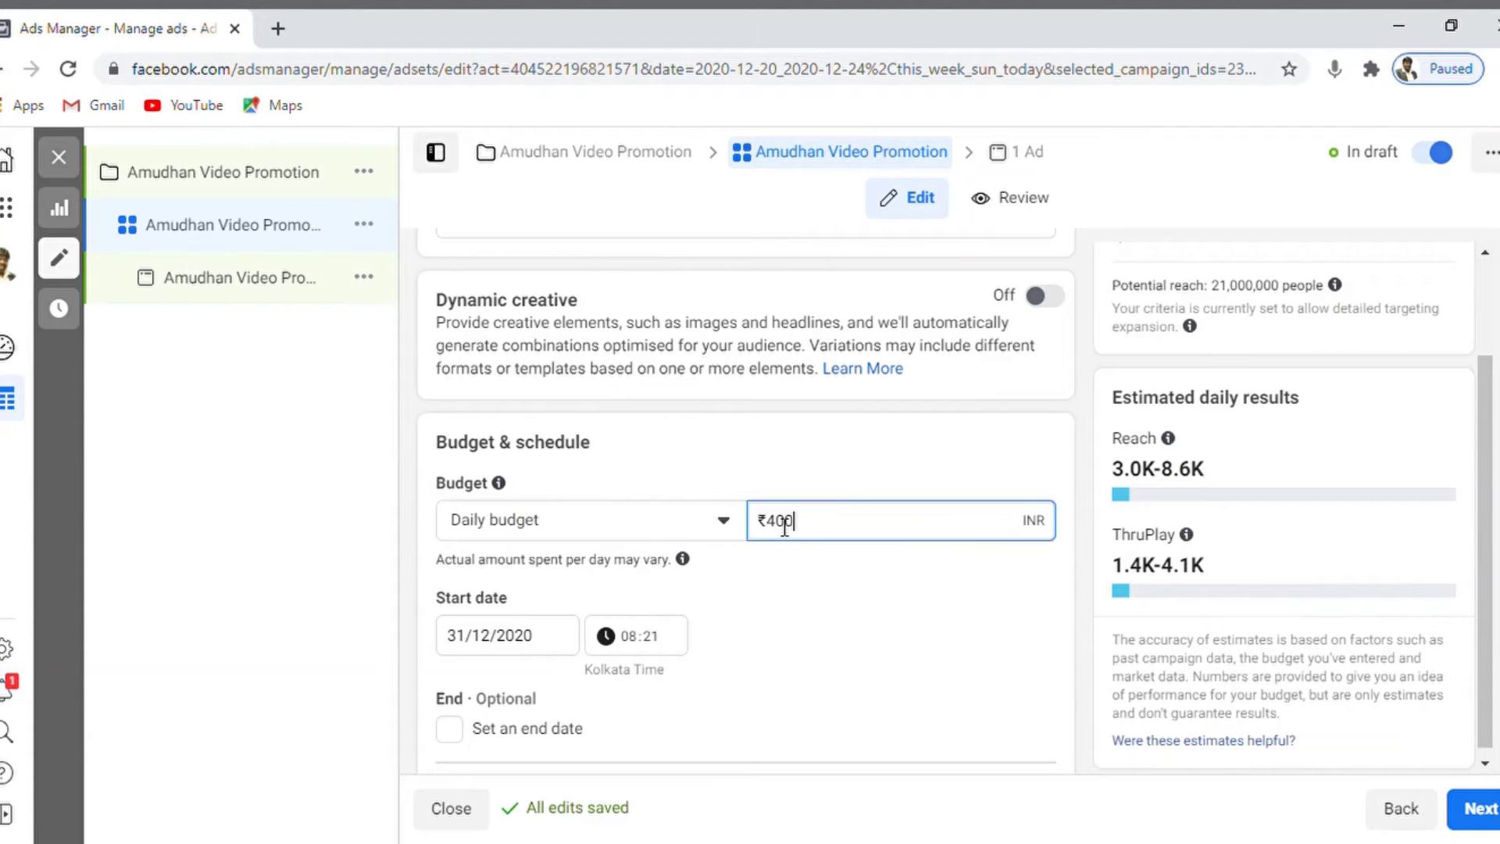
pyautogui.click(888, 572)
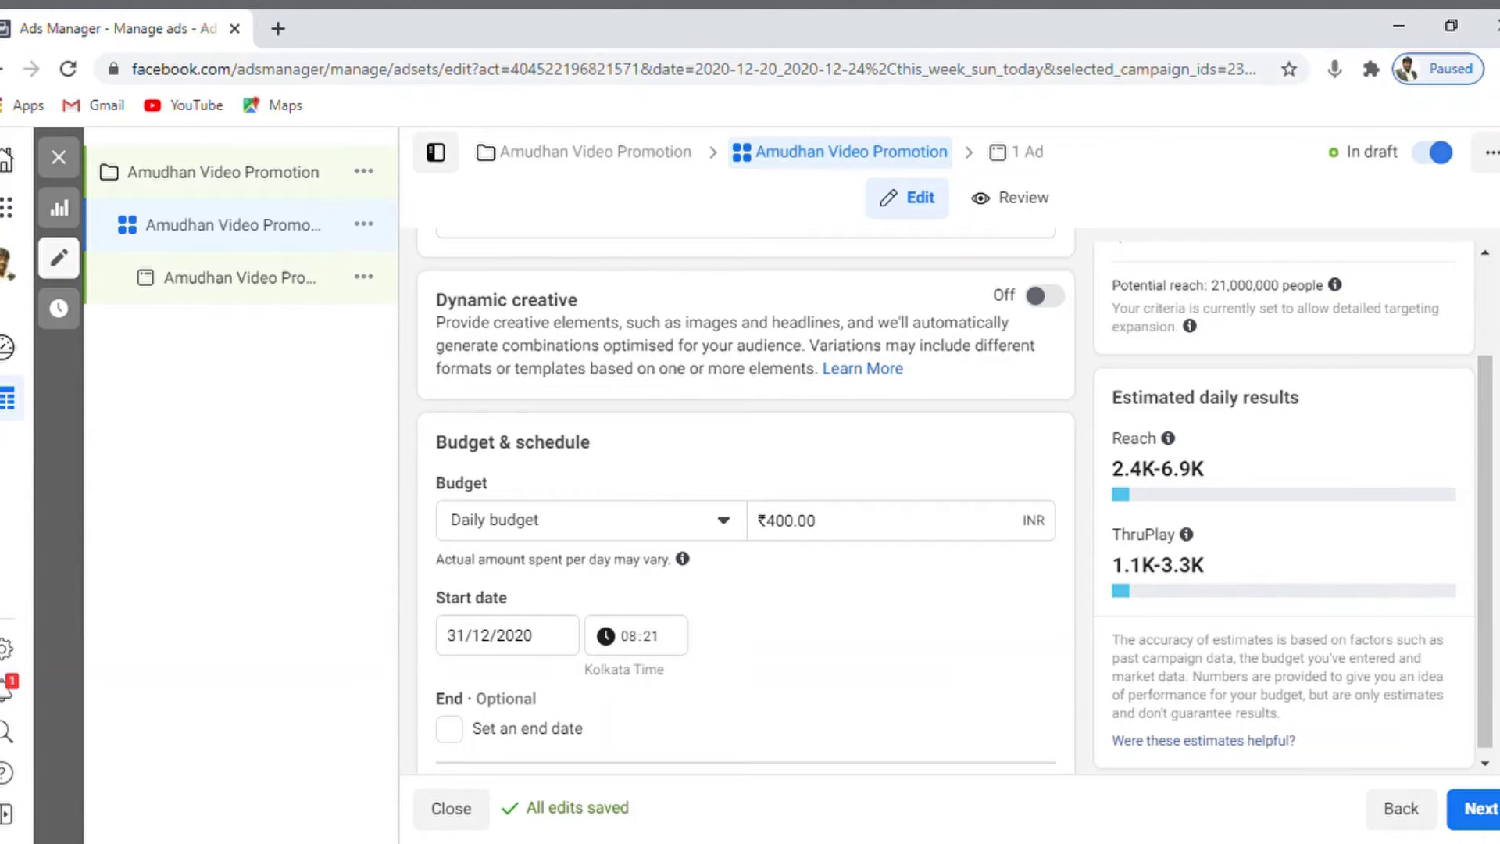
# Test the estimates with the Instagram feed placement added and with Facebook News Feed removed, reverting each change
pyautogui.scroll(-1, 1485, 473)
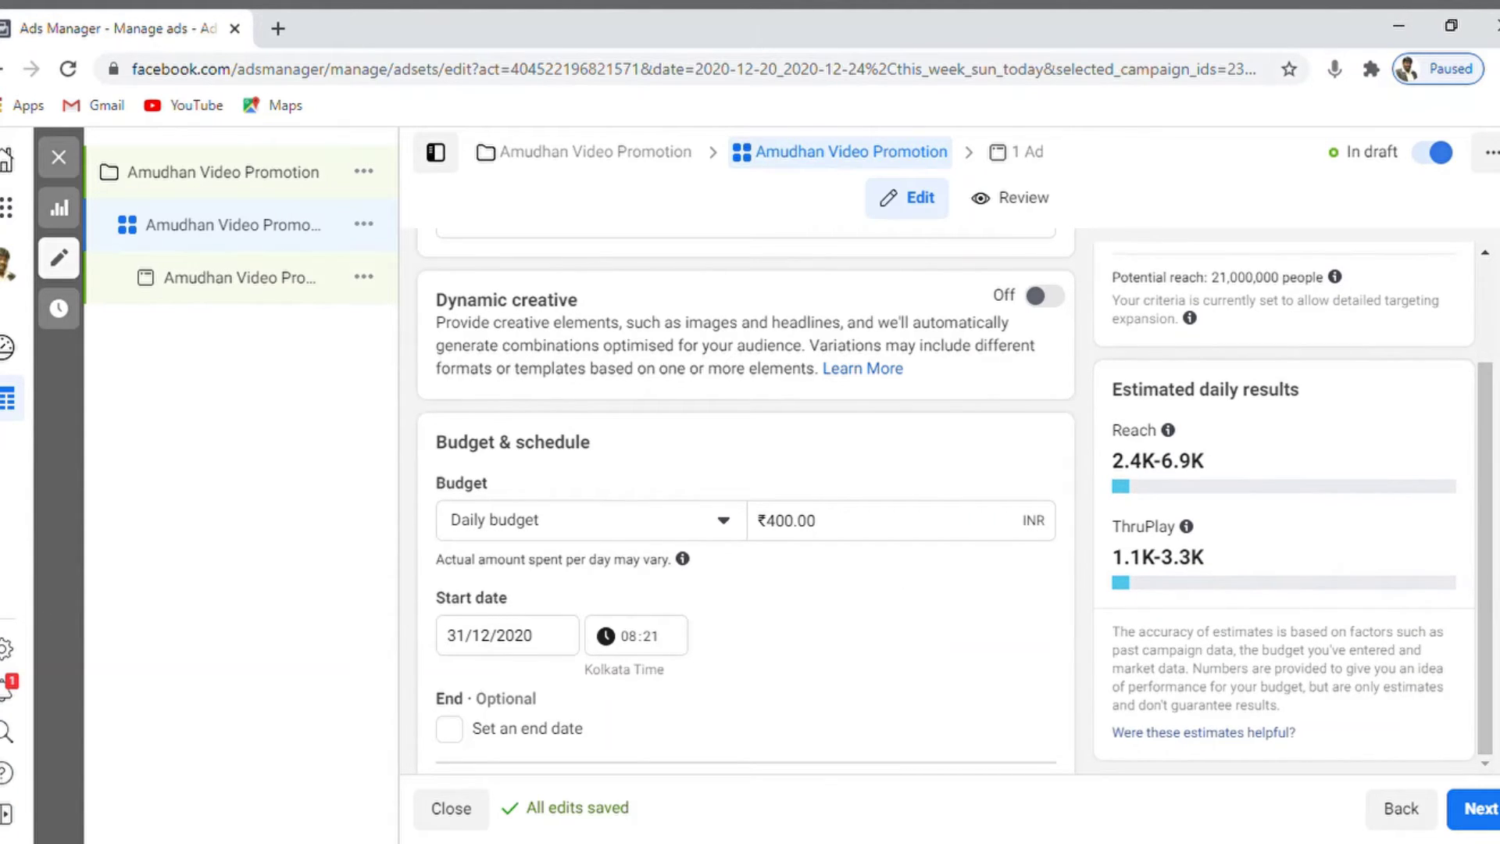
pyautogui.scroll(-20, 746, 500)
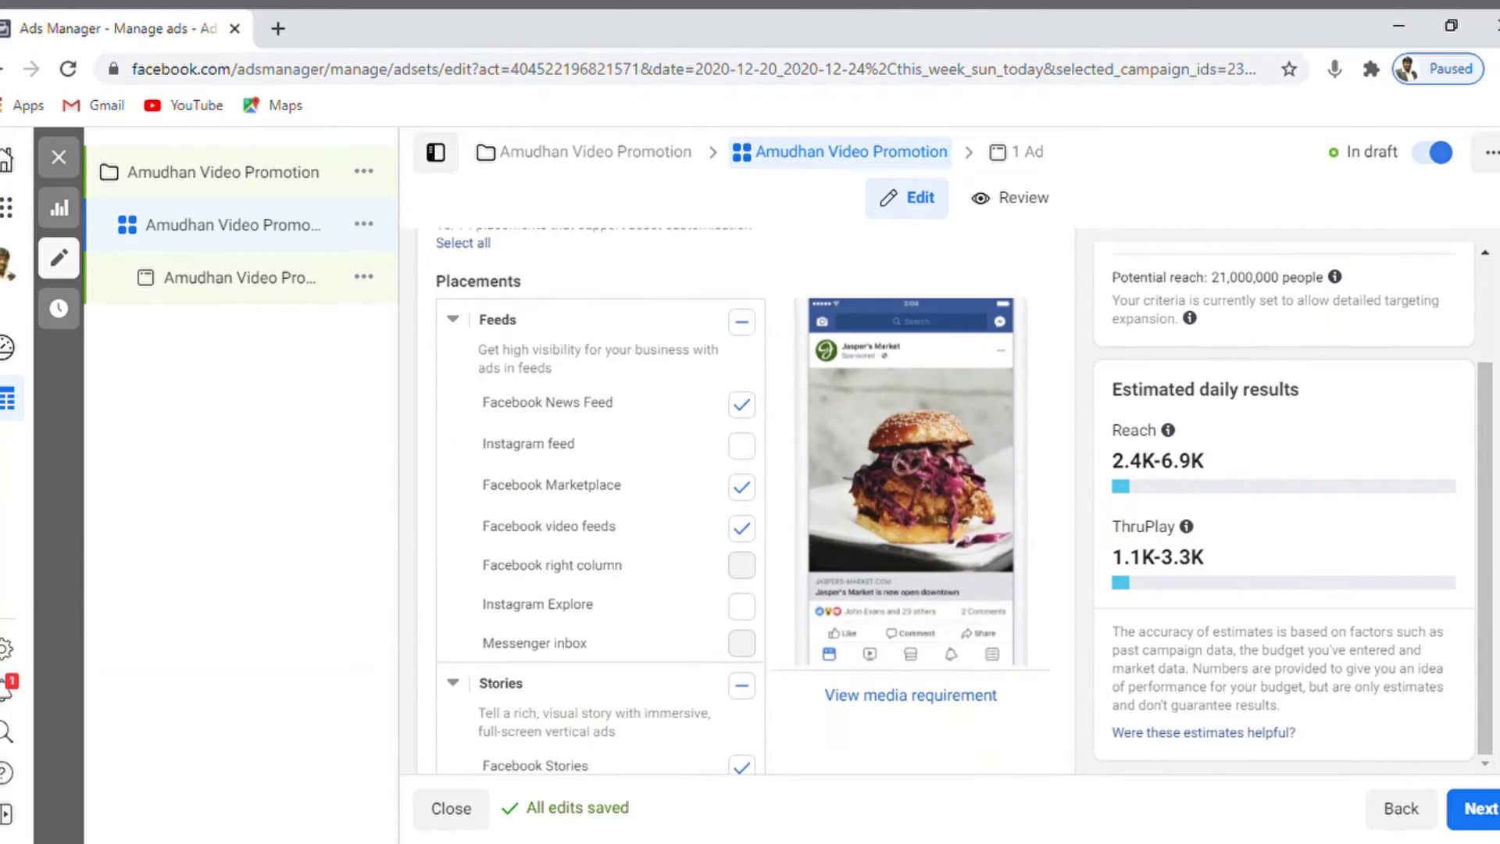
pyautogui.scroll(-3, 600, 500)
pyautogui.scroll(15, 746, 500)
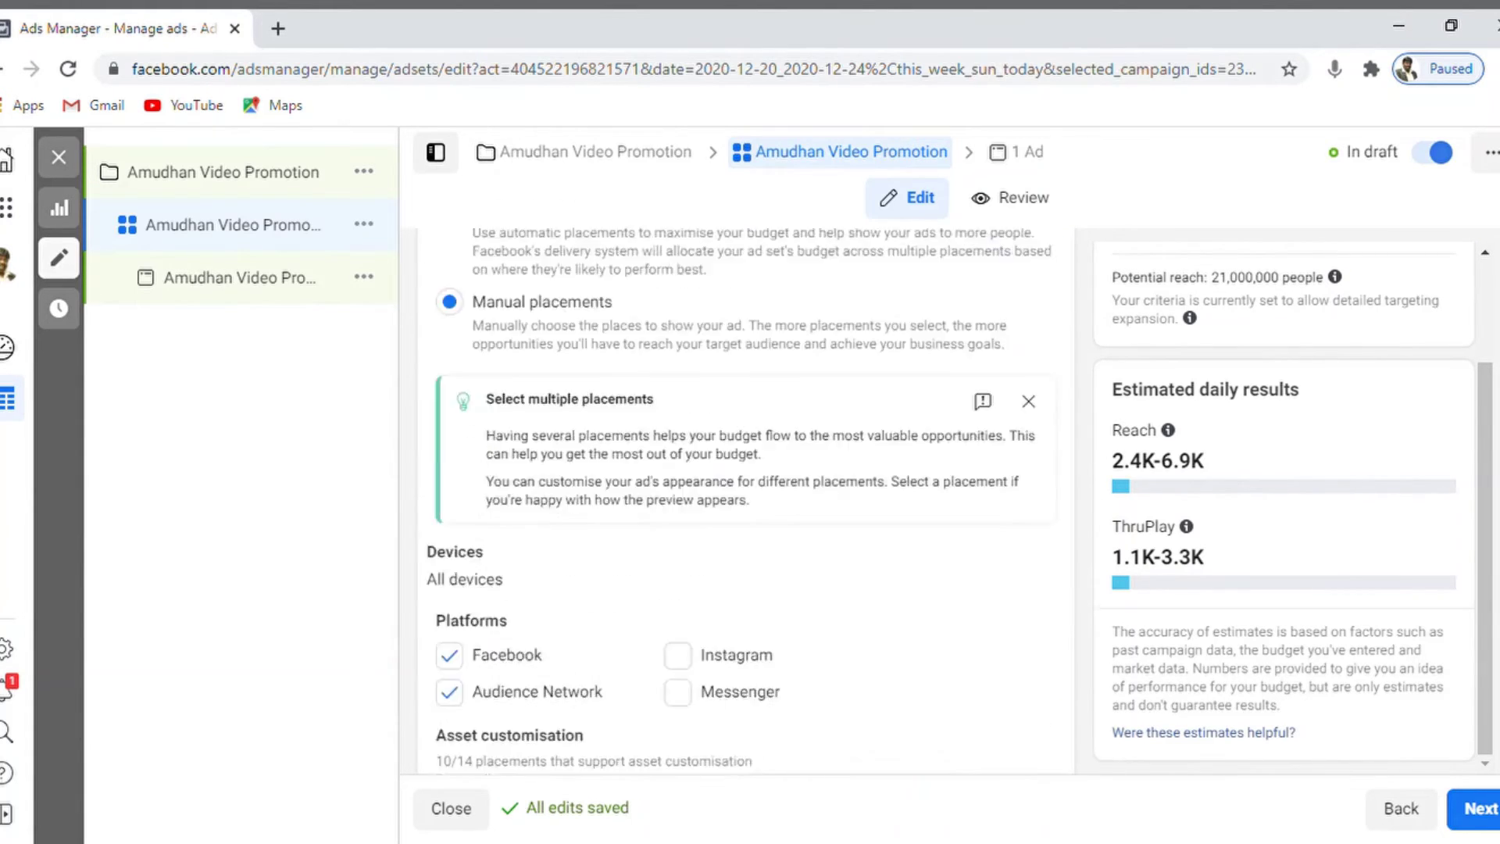
pyautogui.scroll(-5, 746, 500)
pyautogui.scroll(-6, 746, 500)
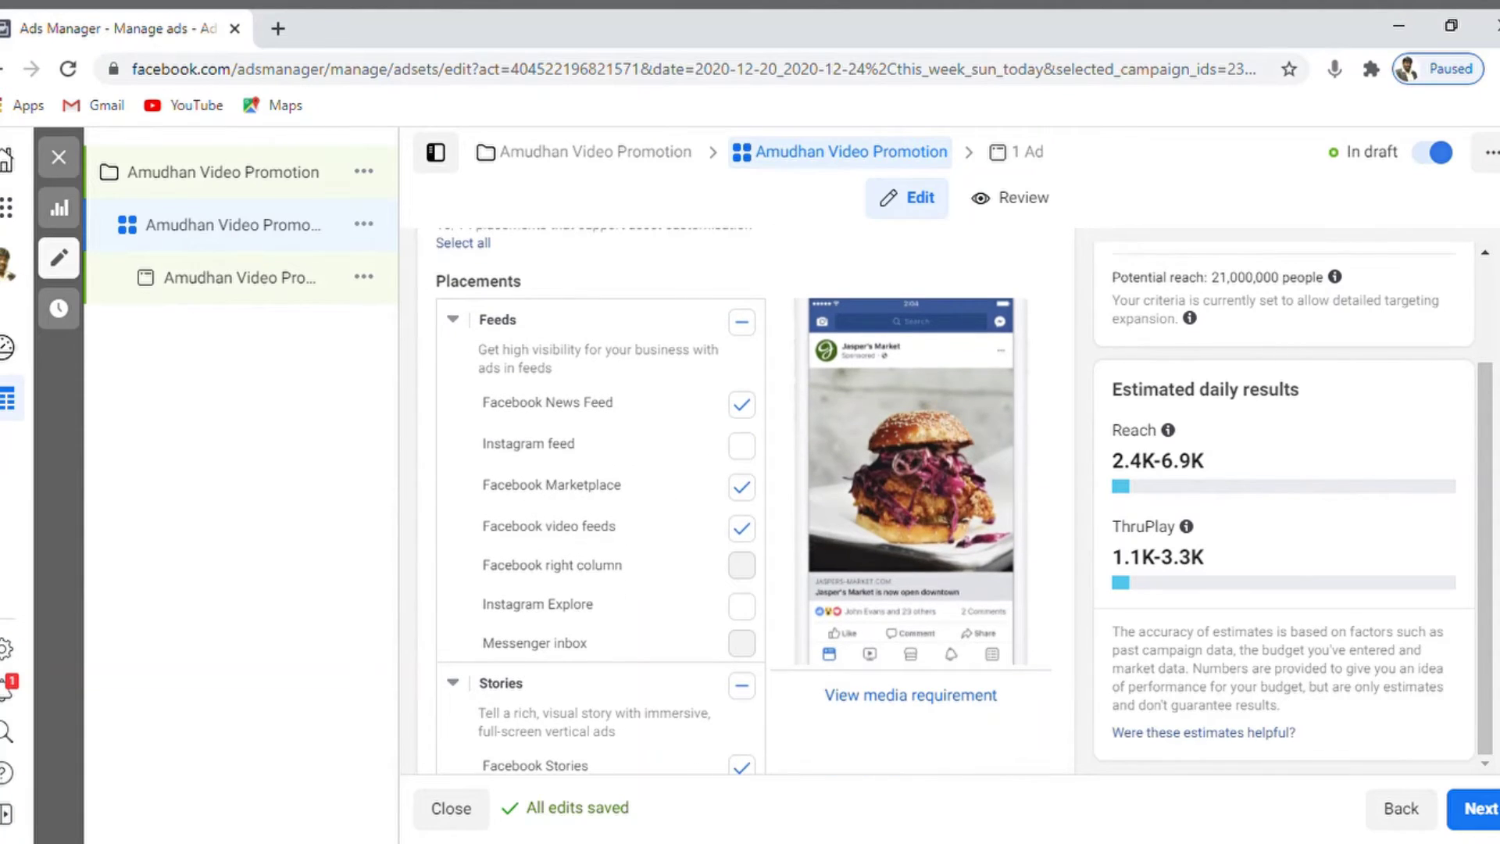
pyautogui.scroll(-1, 746, 500)
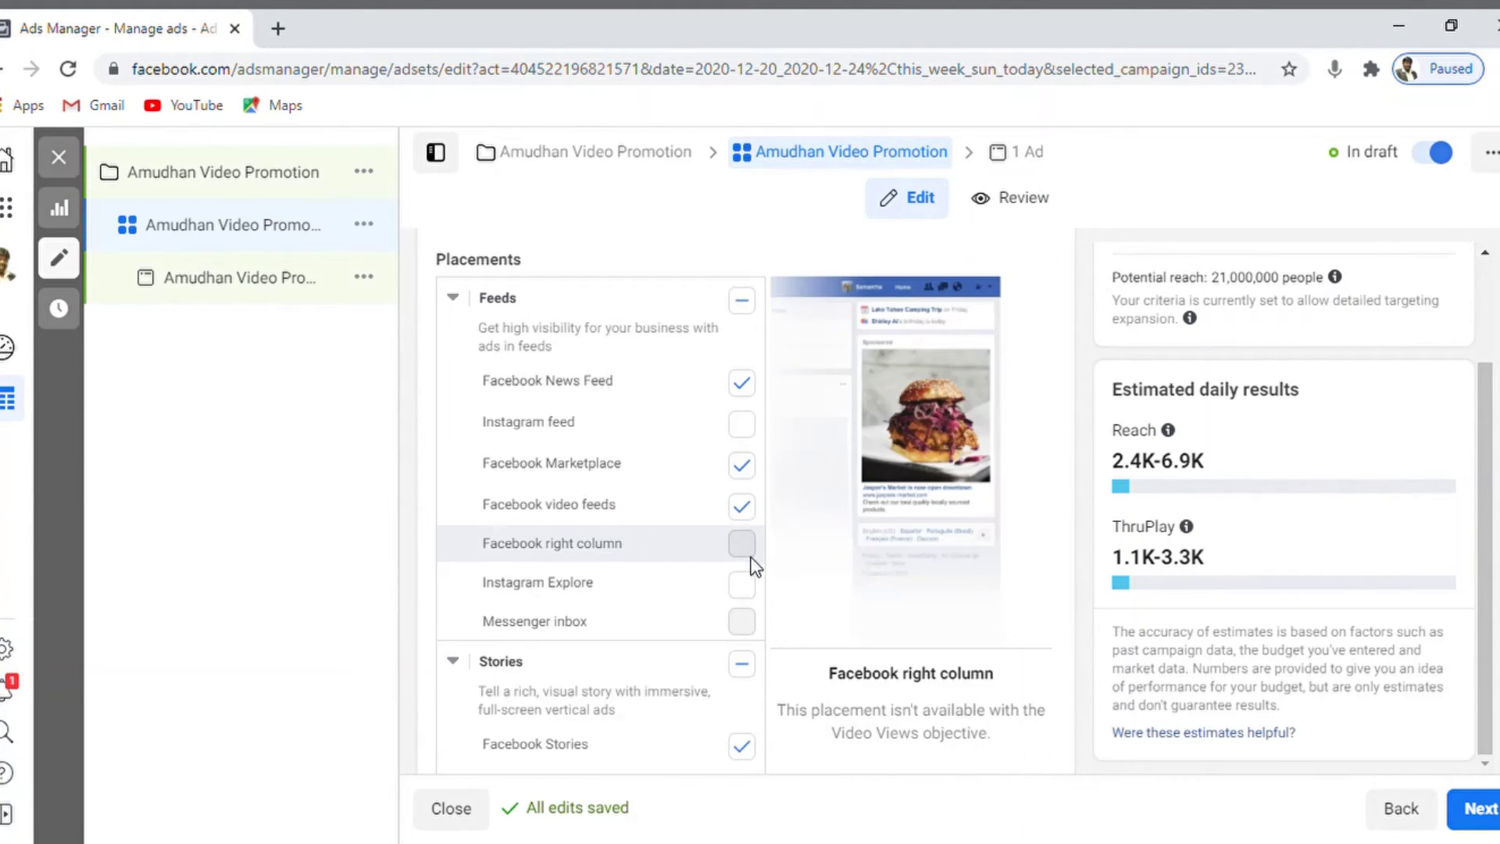
pyautogui.click(745, 427)
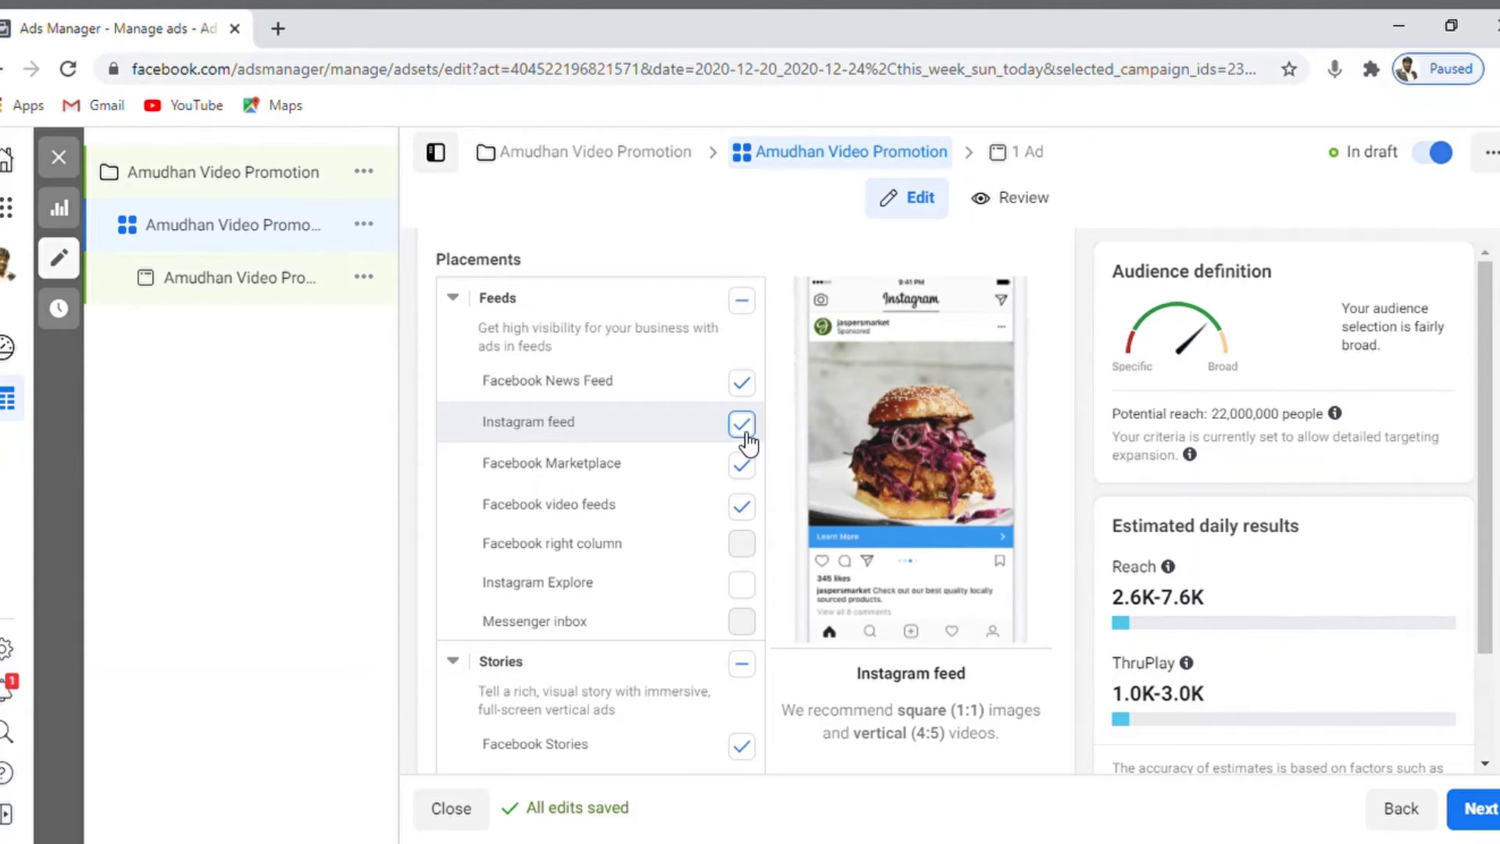
pyautogui.click(742, 424)
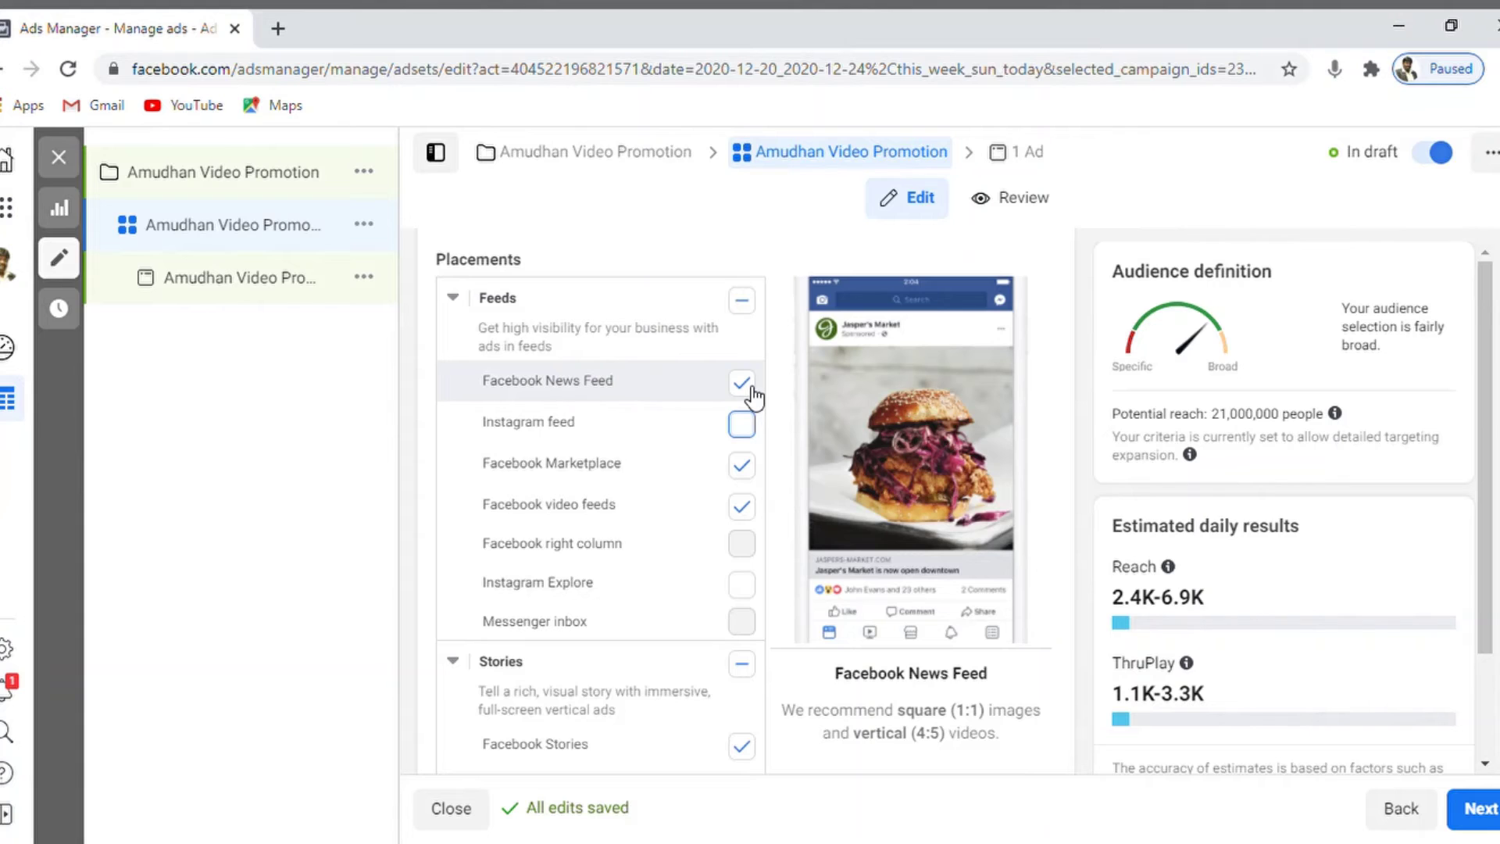
pyautogui.click(752, 388)
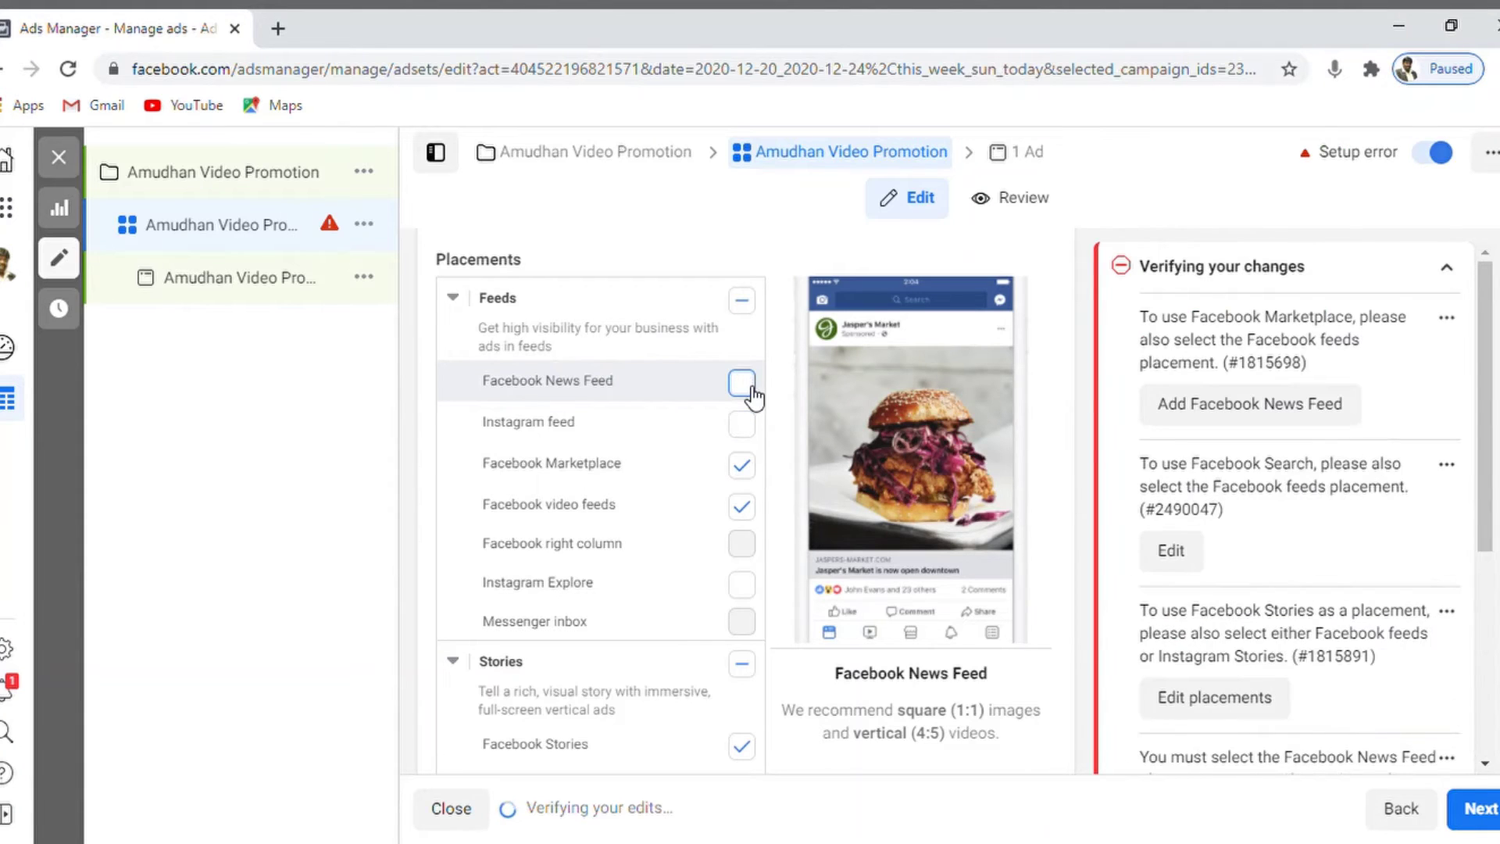
pyautogui.click(752, 395)
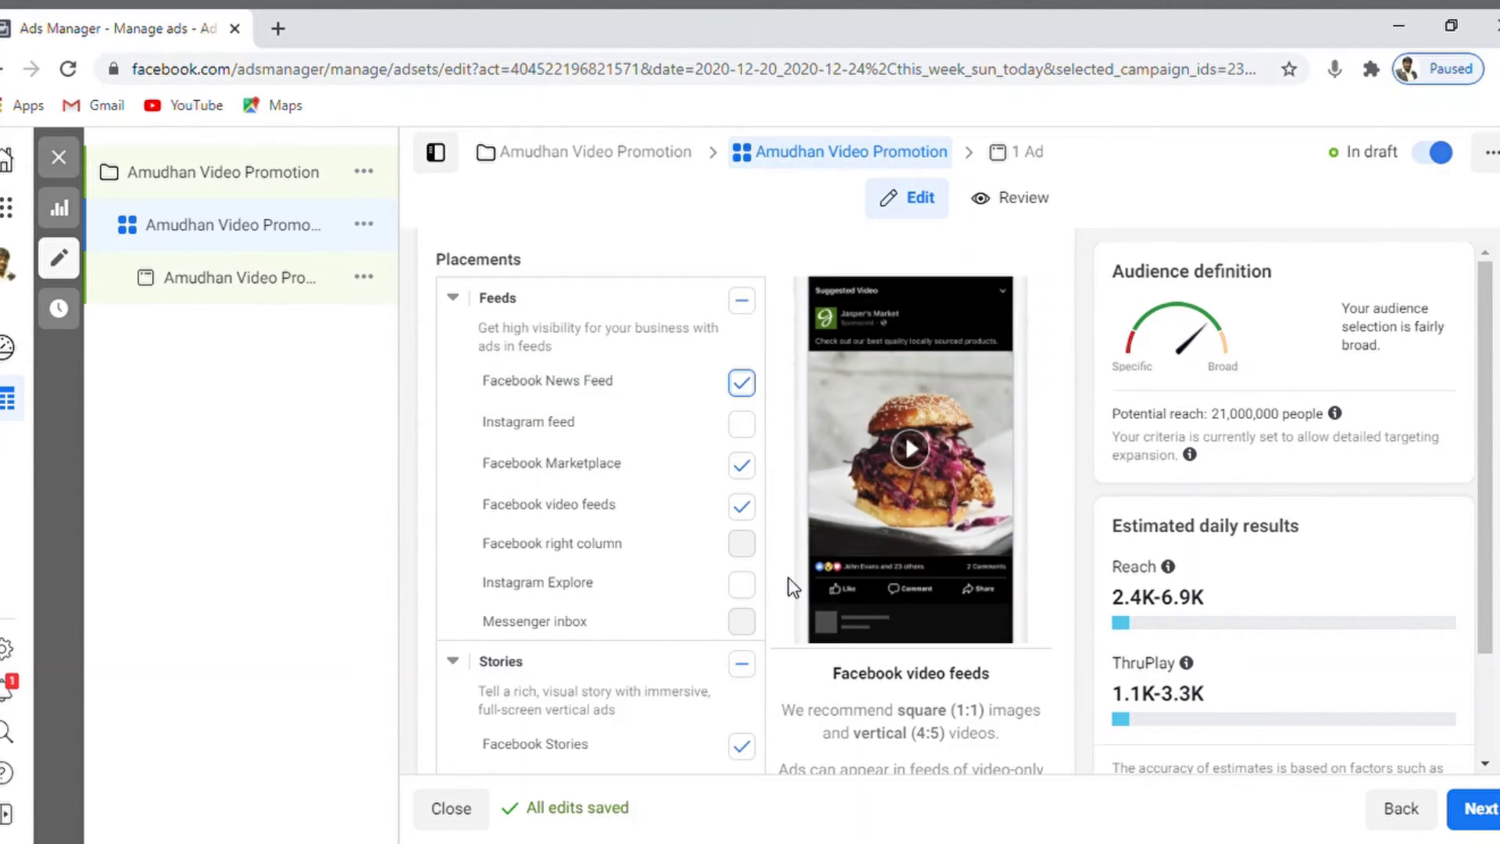
# Exclude the Facebook video feeds placement and check the estimated daily results
pyautogui.click(741, 507)
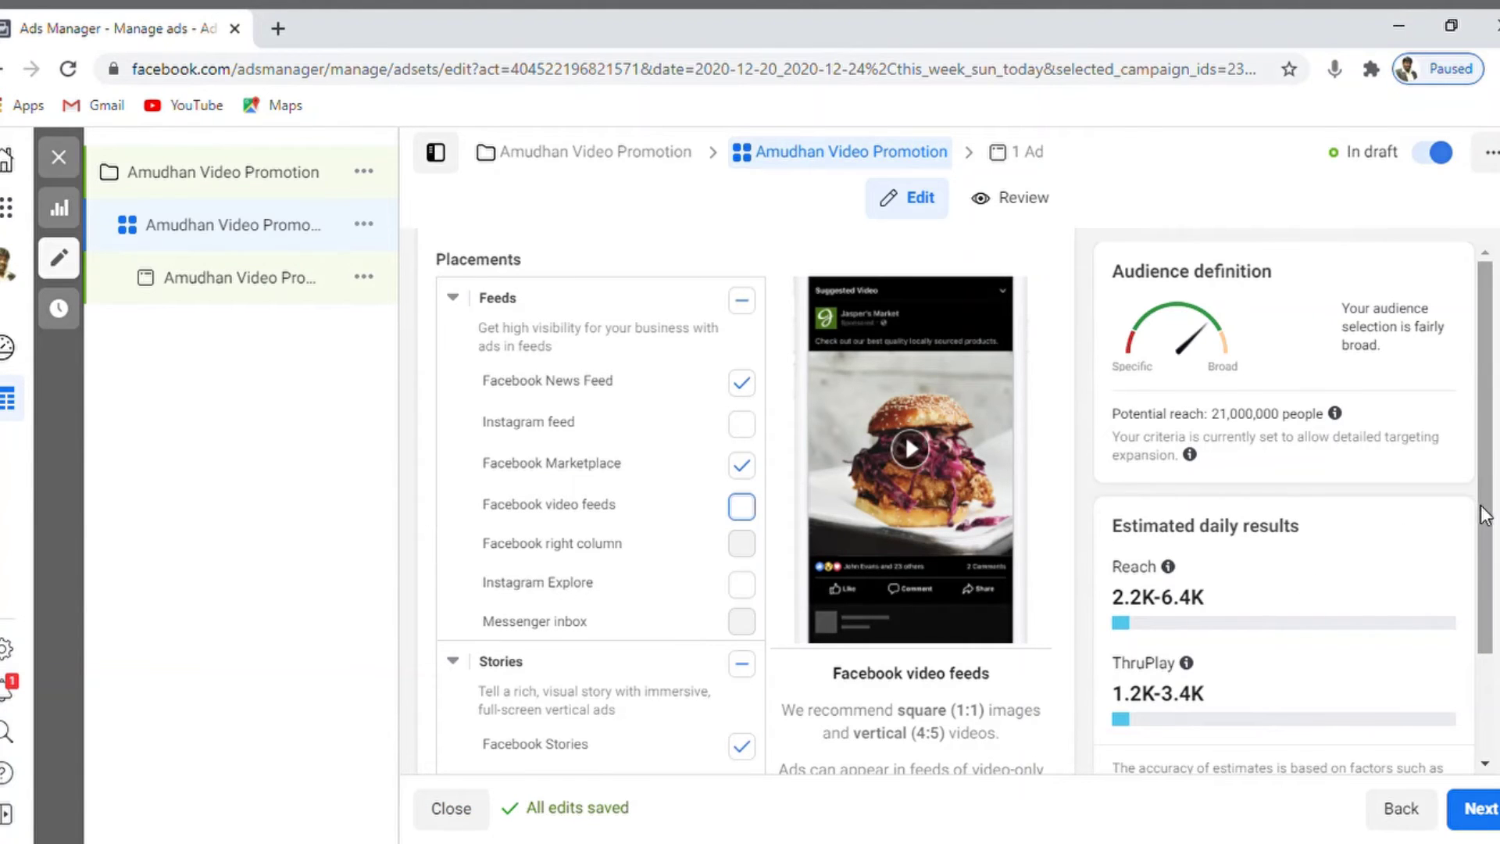
pyautogui.scroll(-2, 1487, 516)
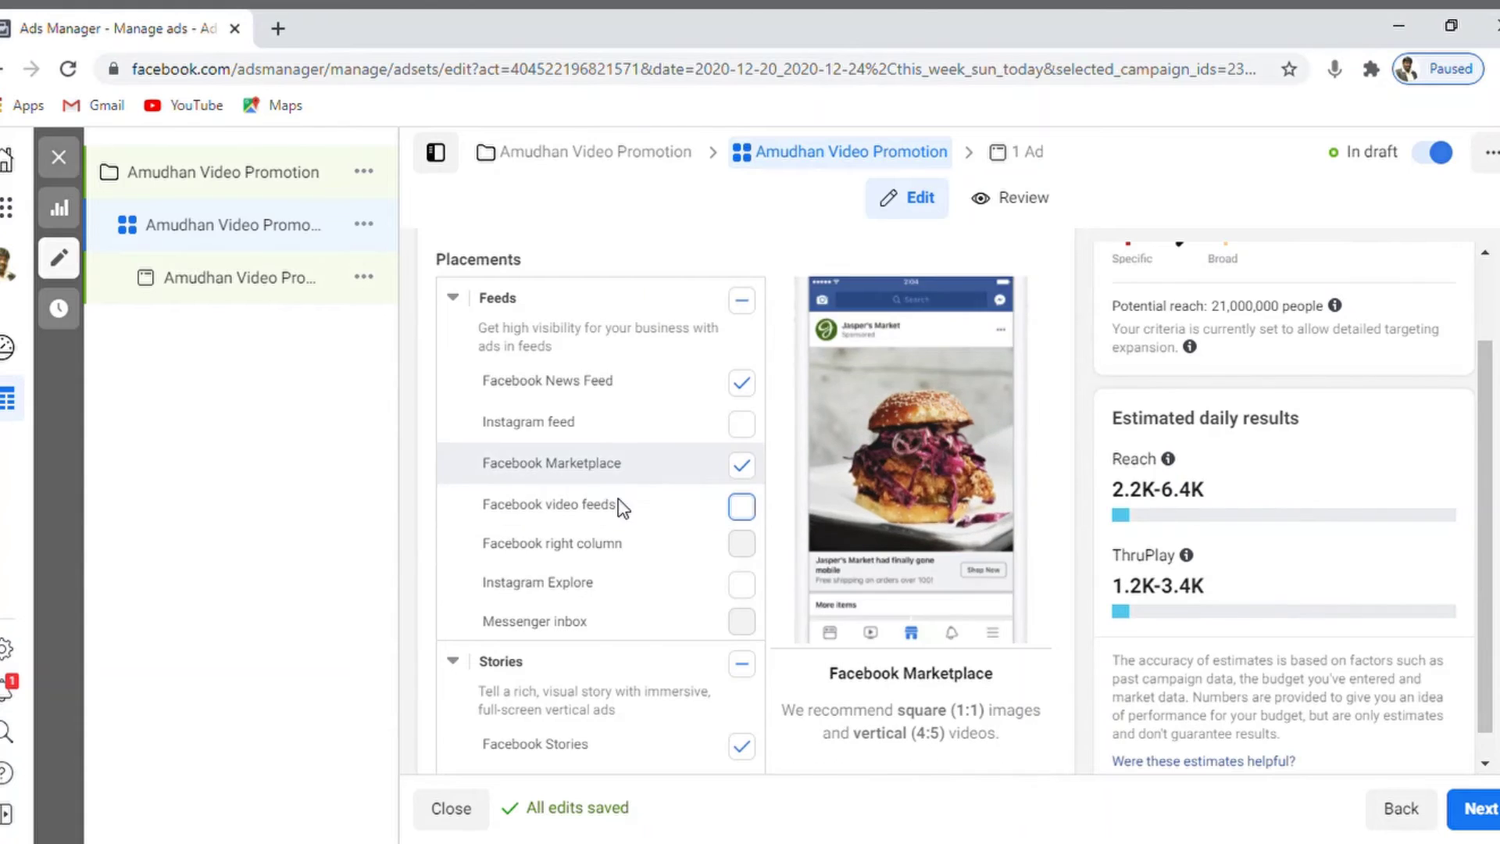
# Compare the estimated daily results with the Facebook video feeds placement included and excluded, leaving it excluded
pyautogui.click(743, 507)
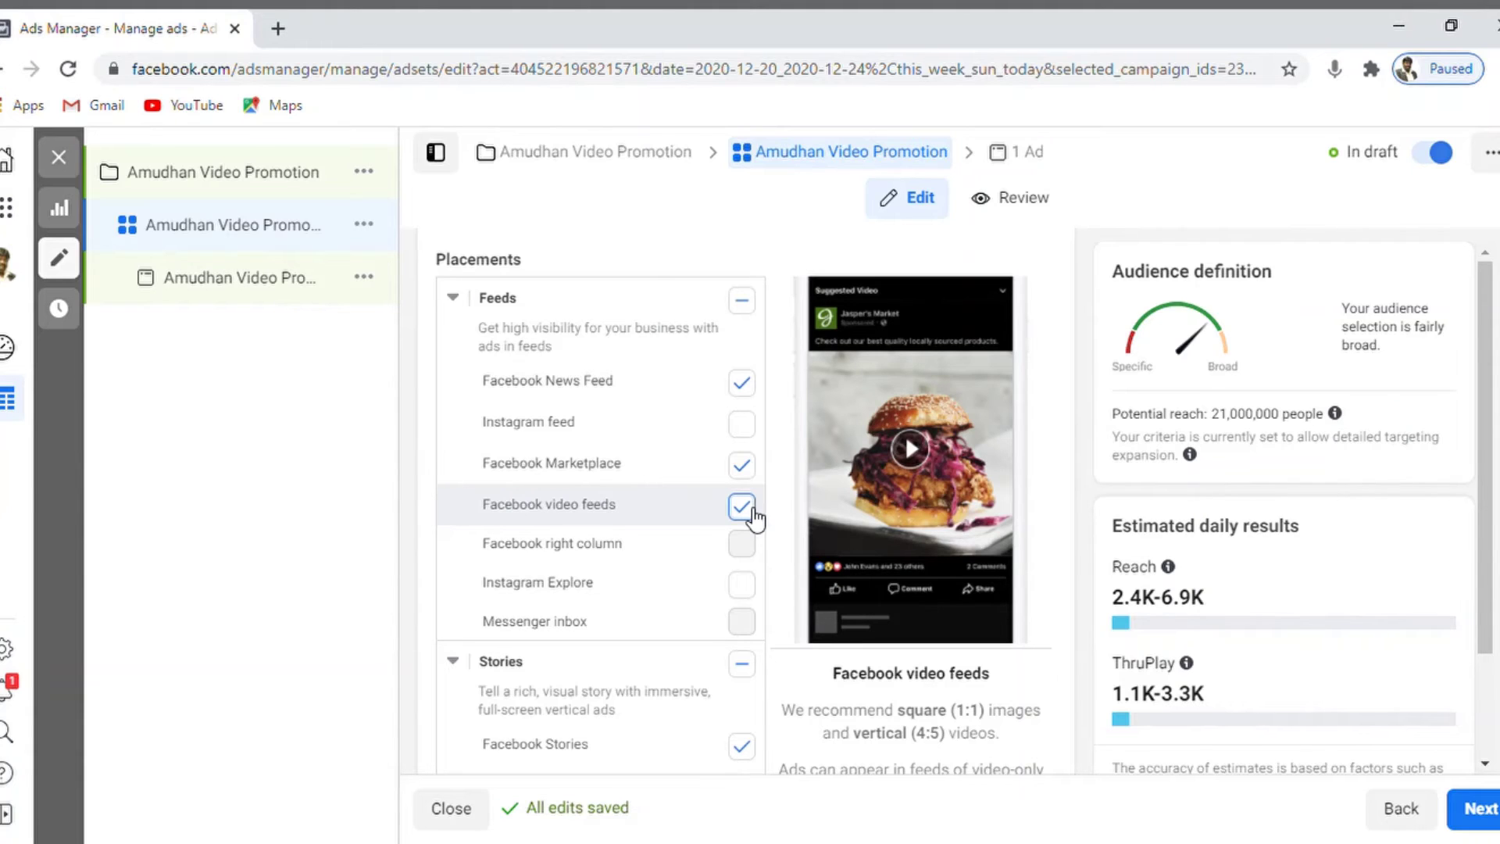
pyautogui.click(751, 514)
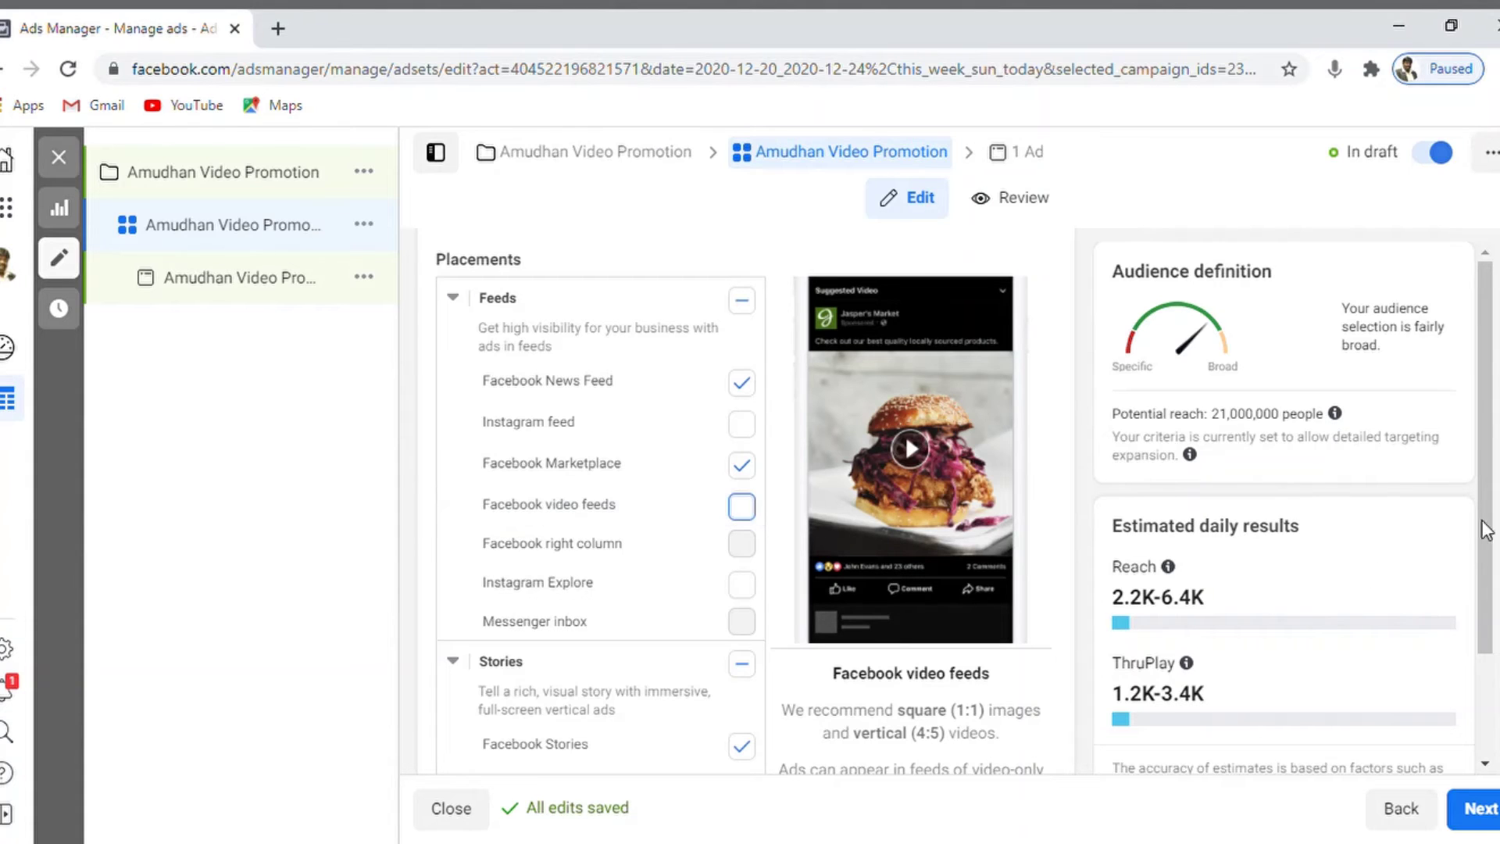
pyautogui.moveTo(1490, 535); pyautogui.dragTo(1492, 630)
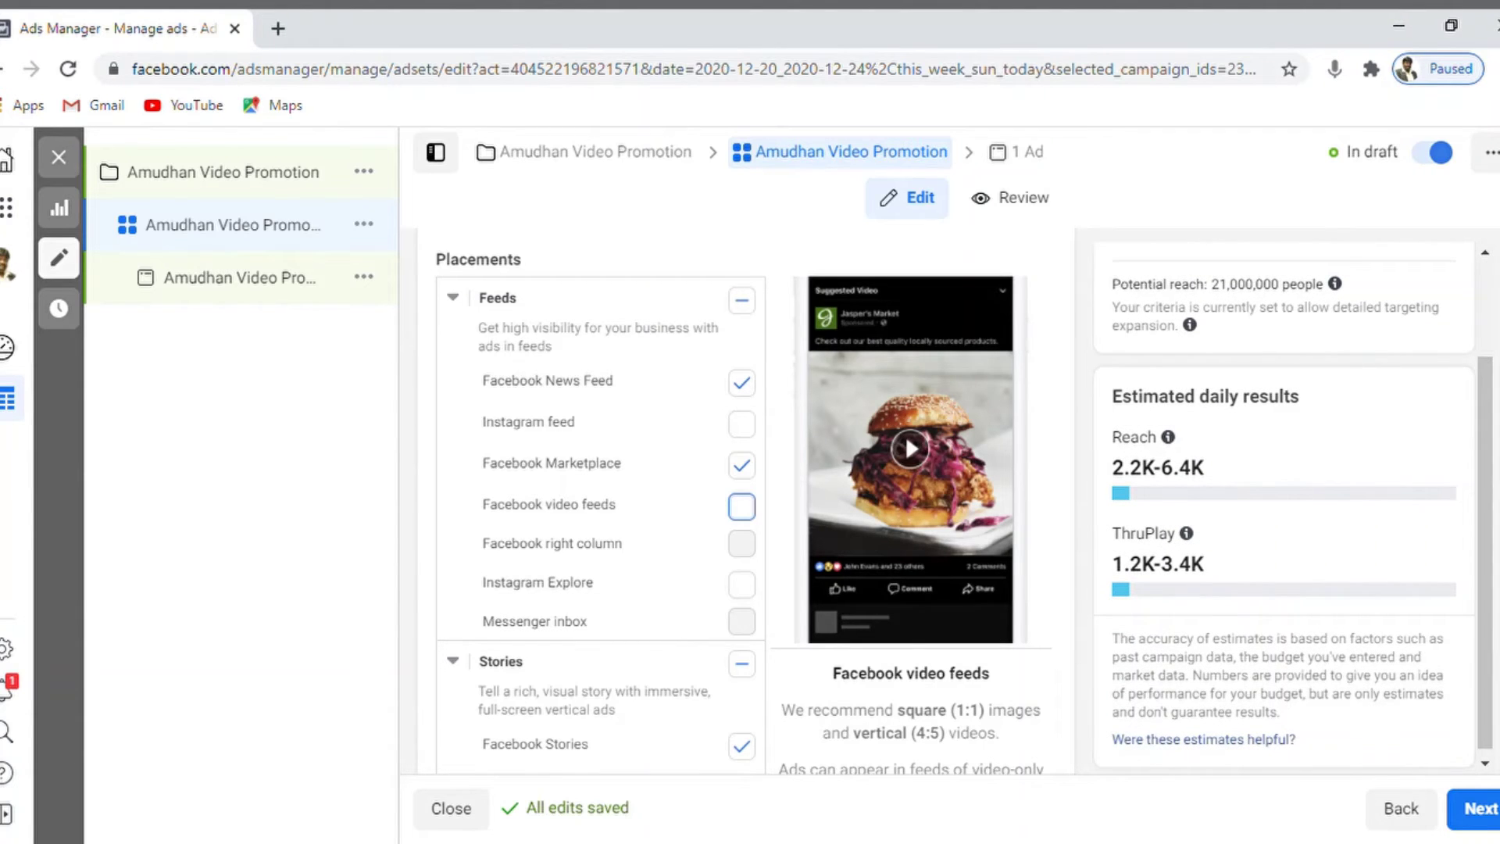
# Exclude the In-stream placement group after comparing the estimated daily results with and without it
pyautogui.scroll(-4, 600, 500)
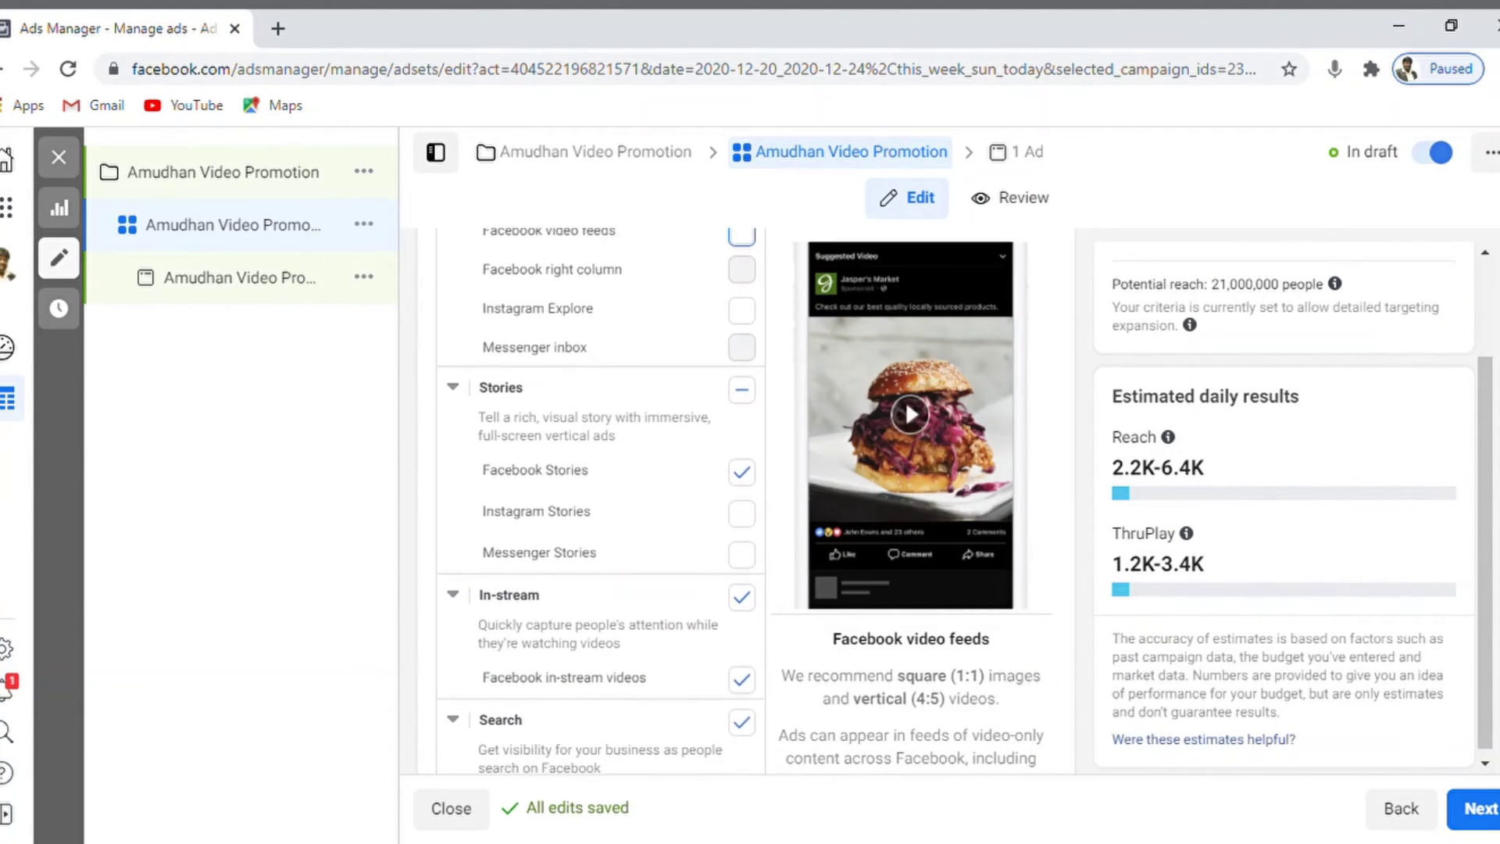
pyautogui.scroll(-2, 600, 500)
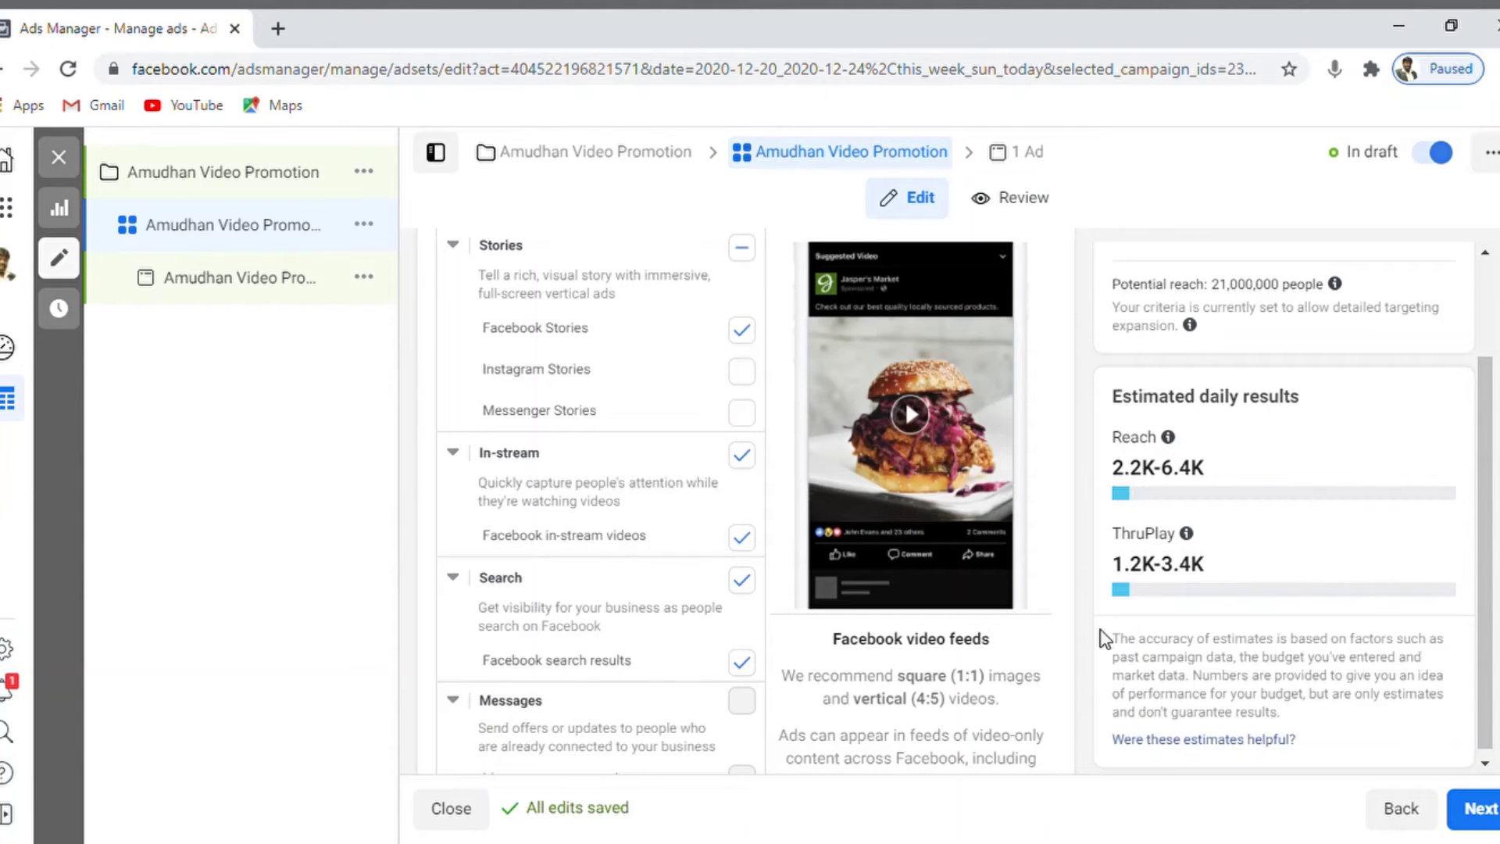
pyautogui.click(741, 455)
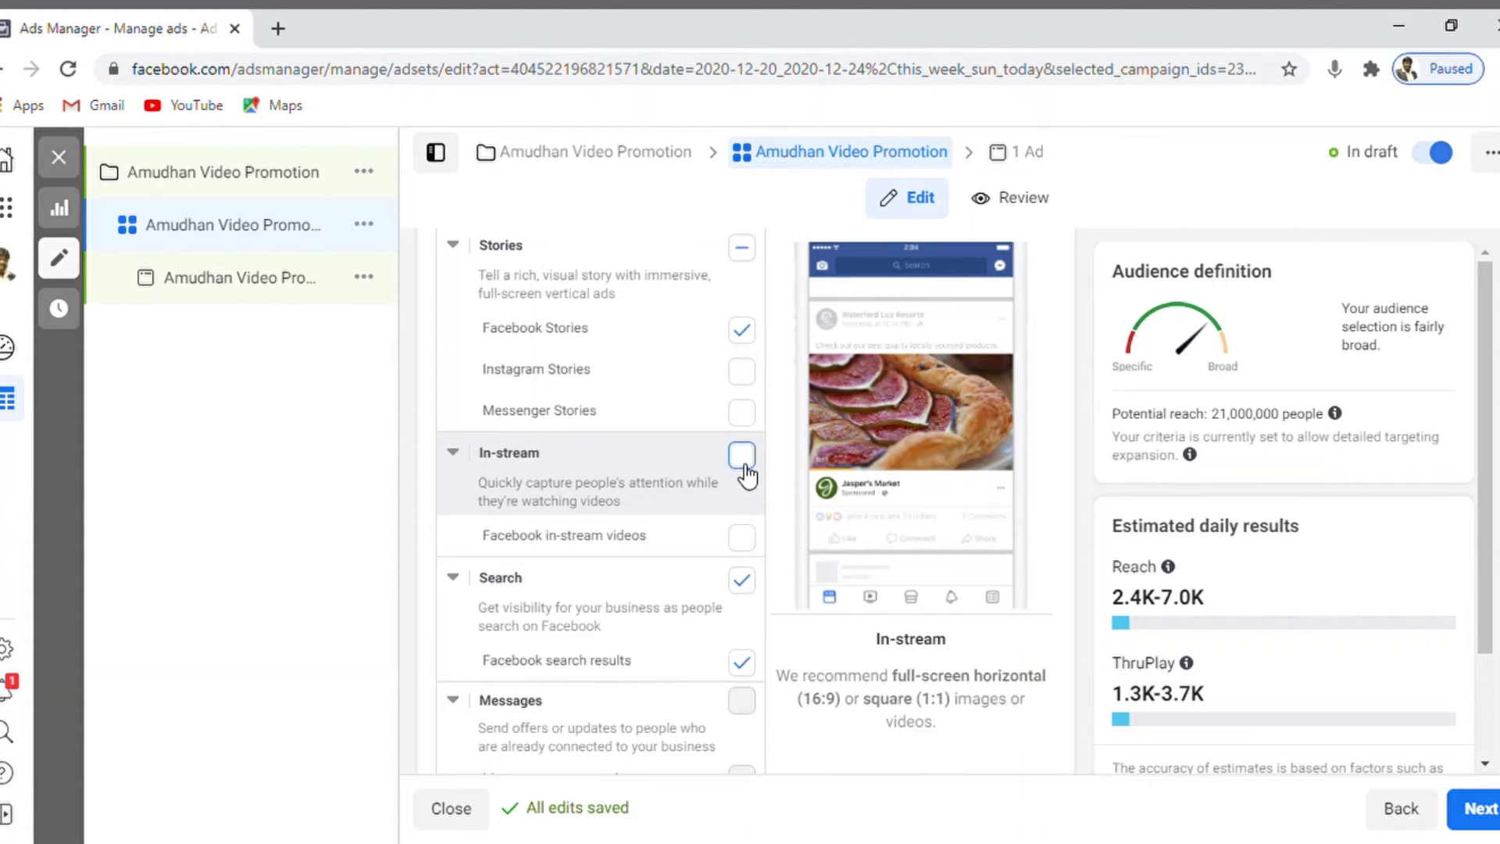
pyautogui.click(744, 469)
pyautogui.click(742, 455)
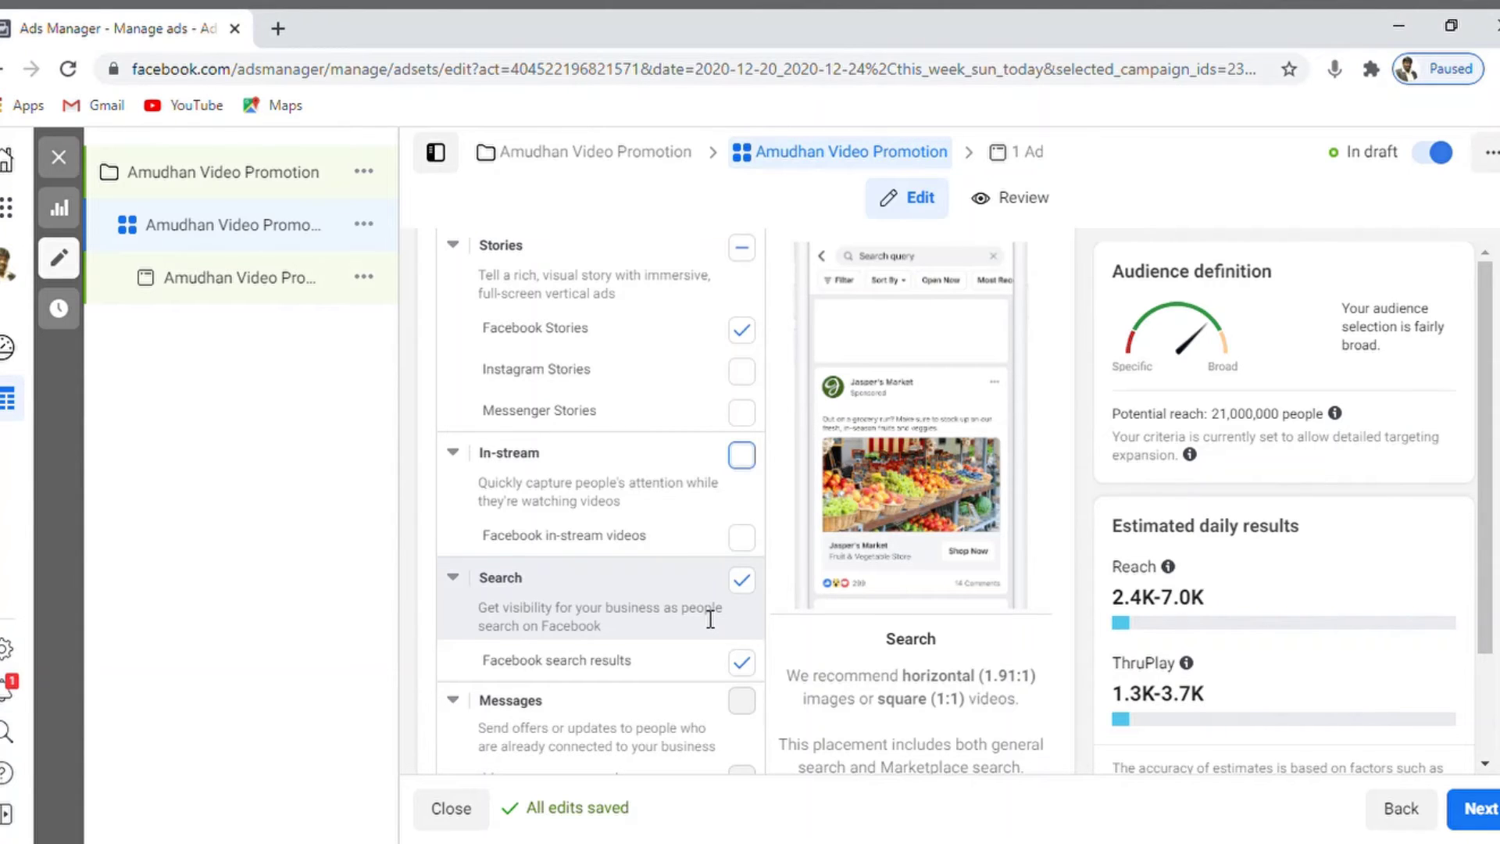
# Test the estimated daily results with the Search group and Facebook search results excluded, restoring both placements
pyautogui.click(746, 587)
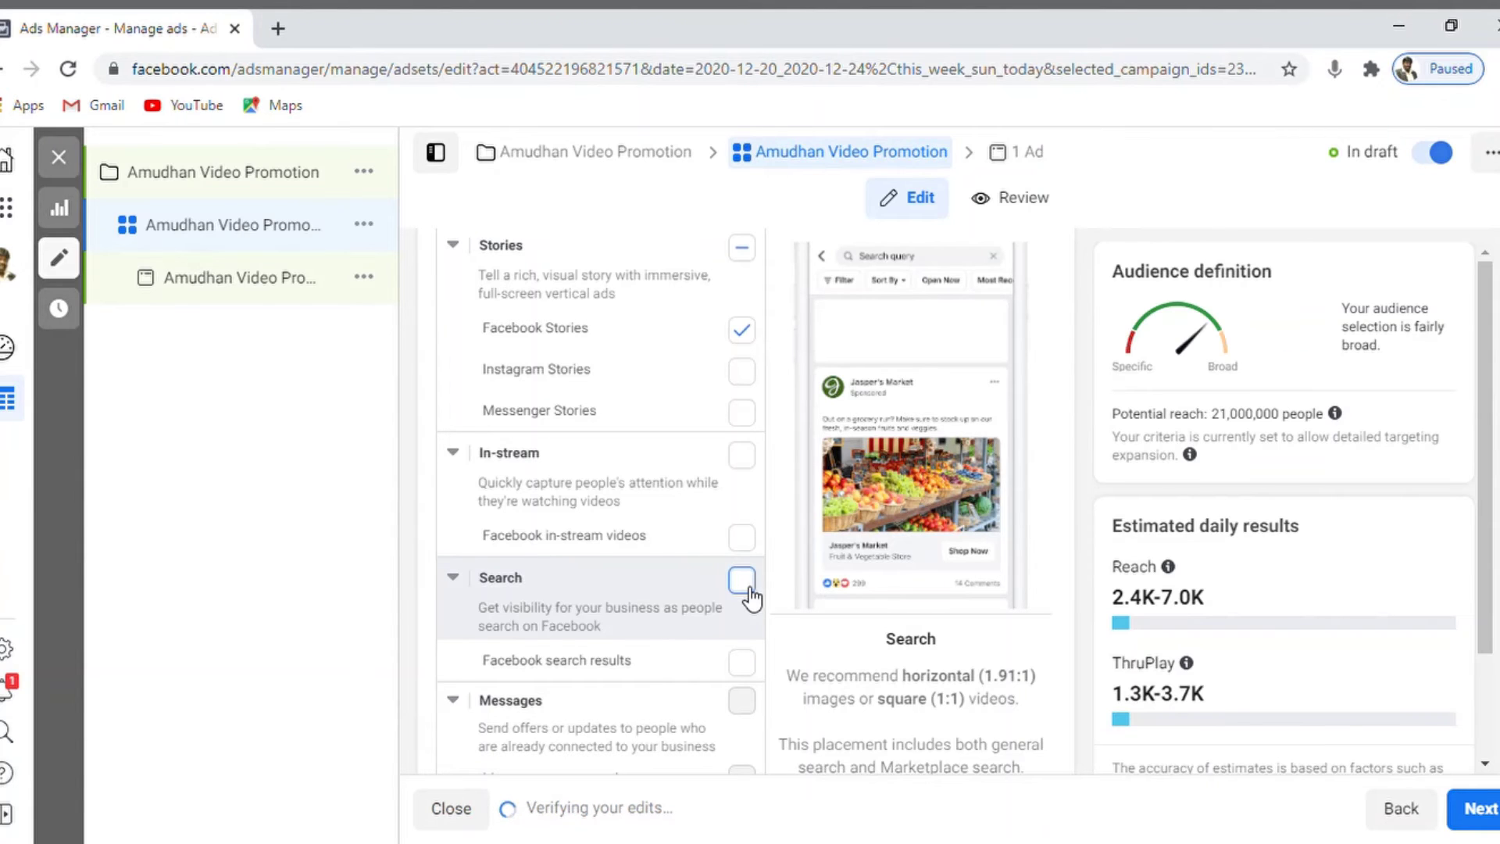
pyautogui.click(747, 588)
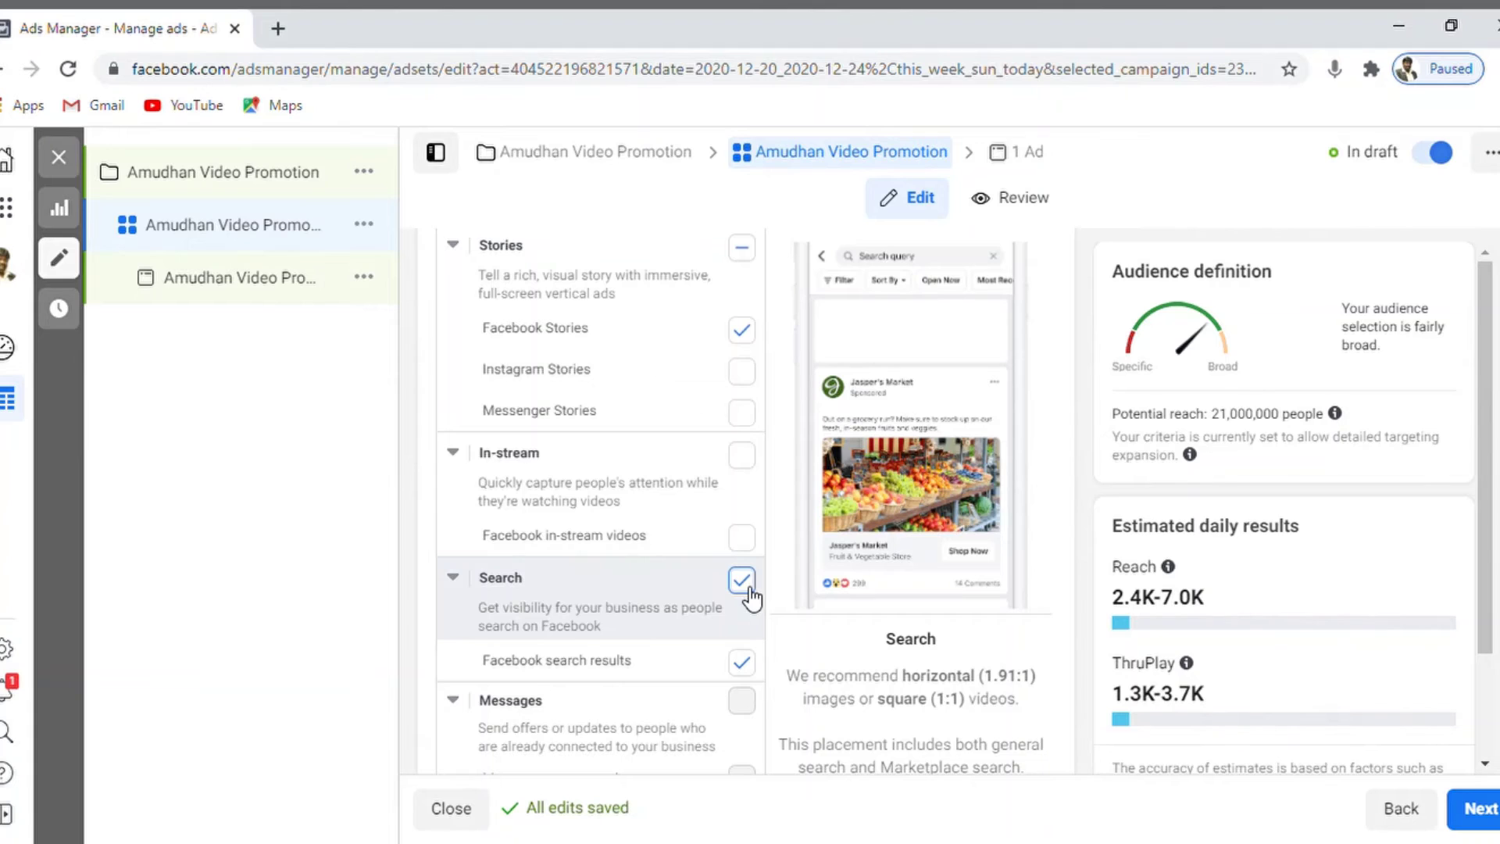
pyautogui.click(748, 672)
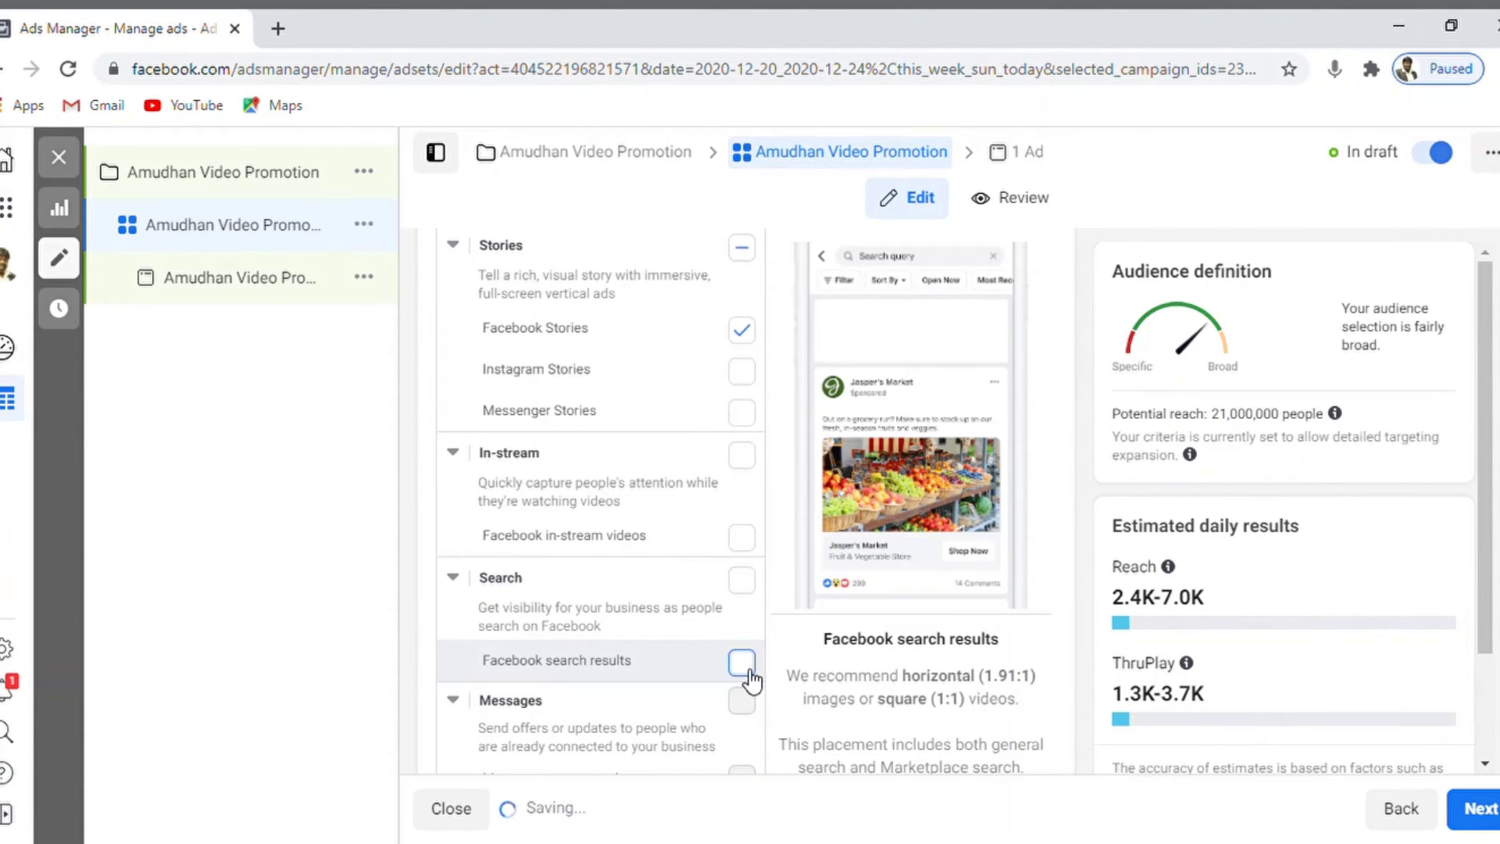
pyautogui.click(742, 663)
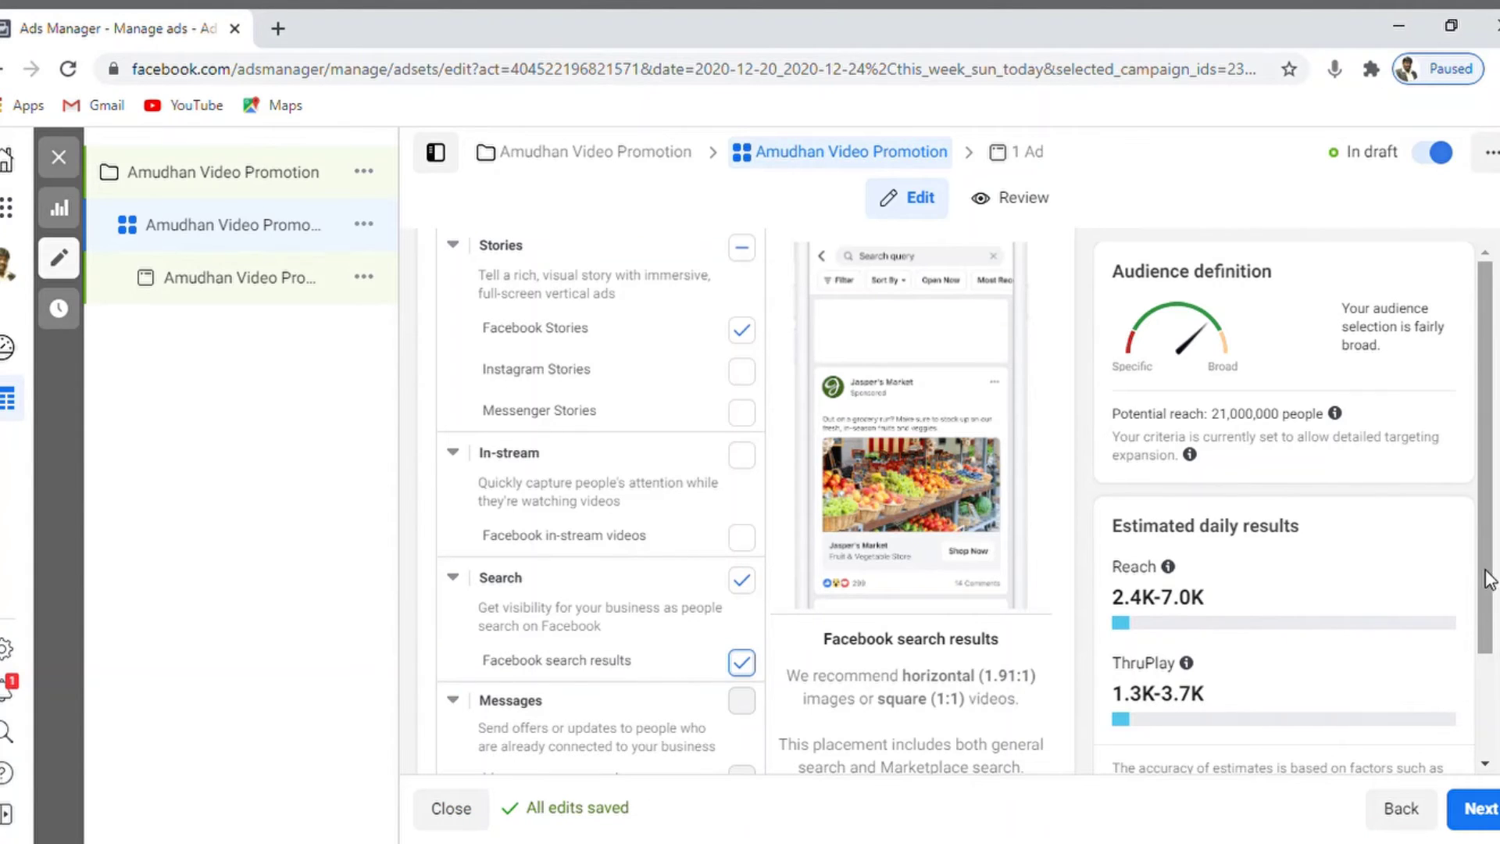
pyautogui.scroll(-1, 1488, 580)
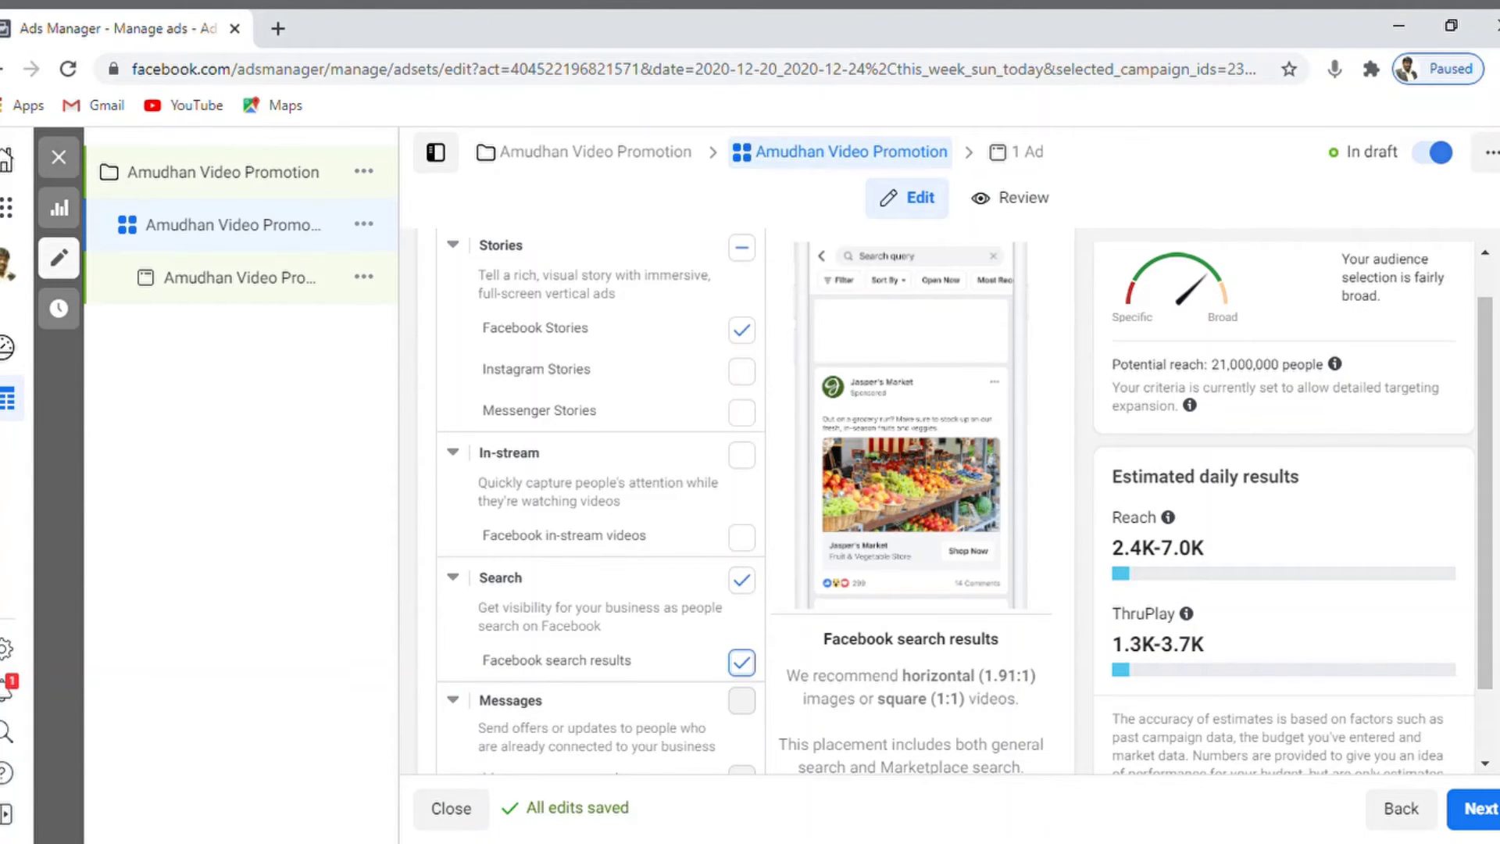
# Test the estimates with the In-article placement group excluded, and include it again
pyautogui.scroll(-5, 600, 500)
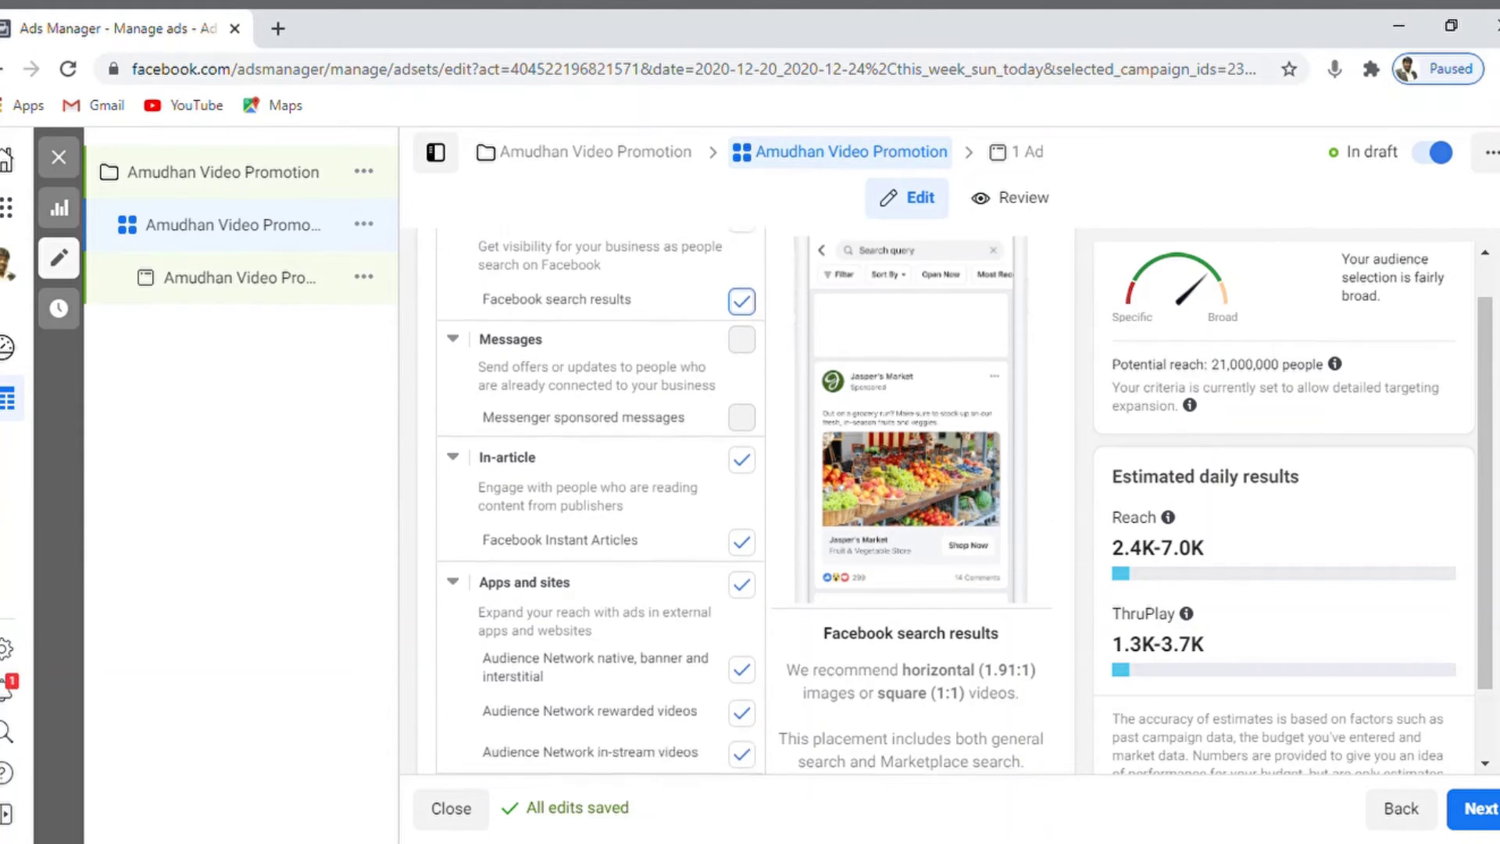
pyautogui.scroll(-2, 600, 500)
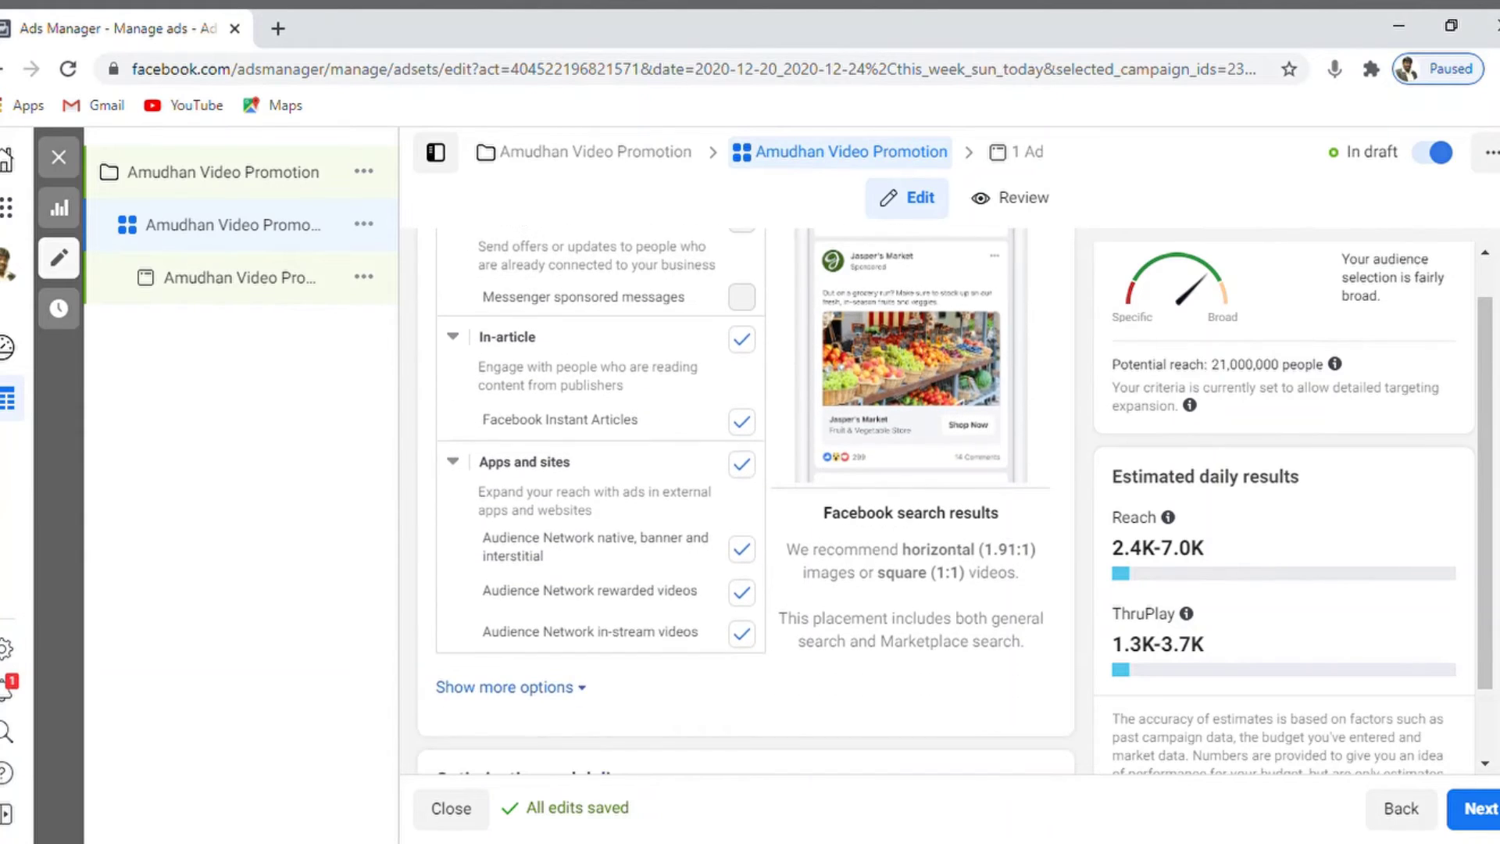
pyautogui.click(748, 338)
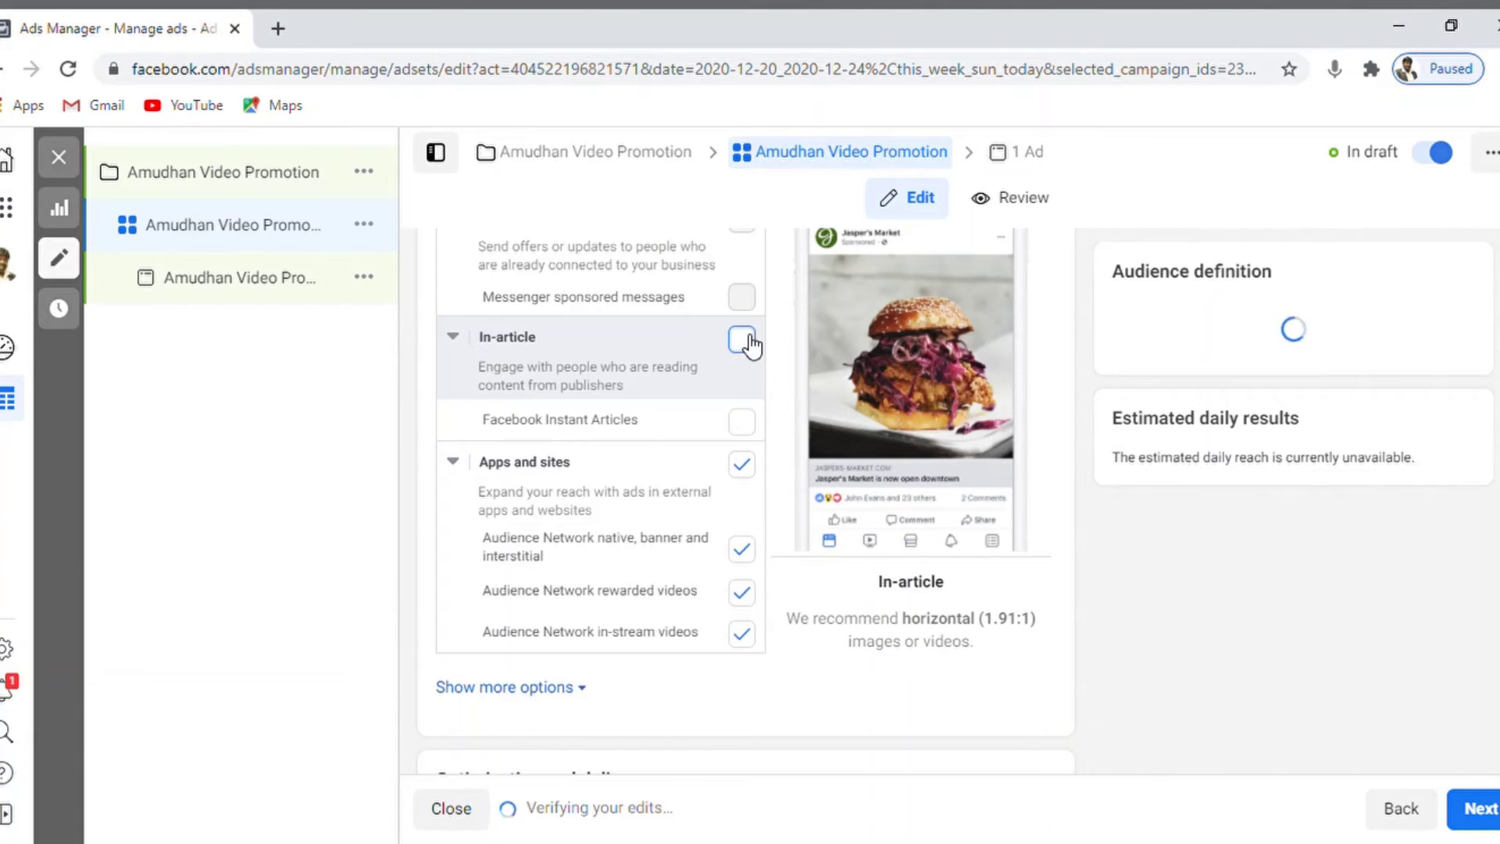
pyautogui.click(748, 342)
# Test the estimates with the Apps and sites placements excluded, restore them and check the ThruPlay estimate
pyautogui.click(750, 482)
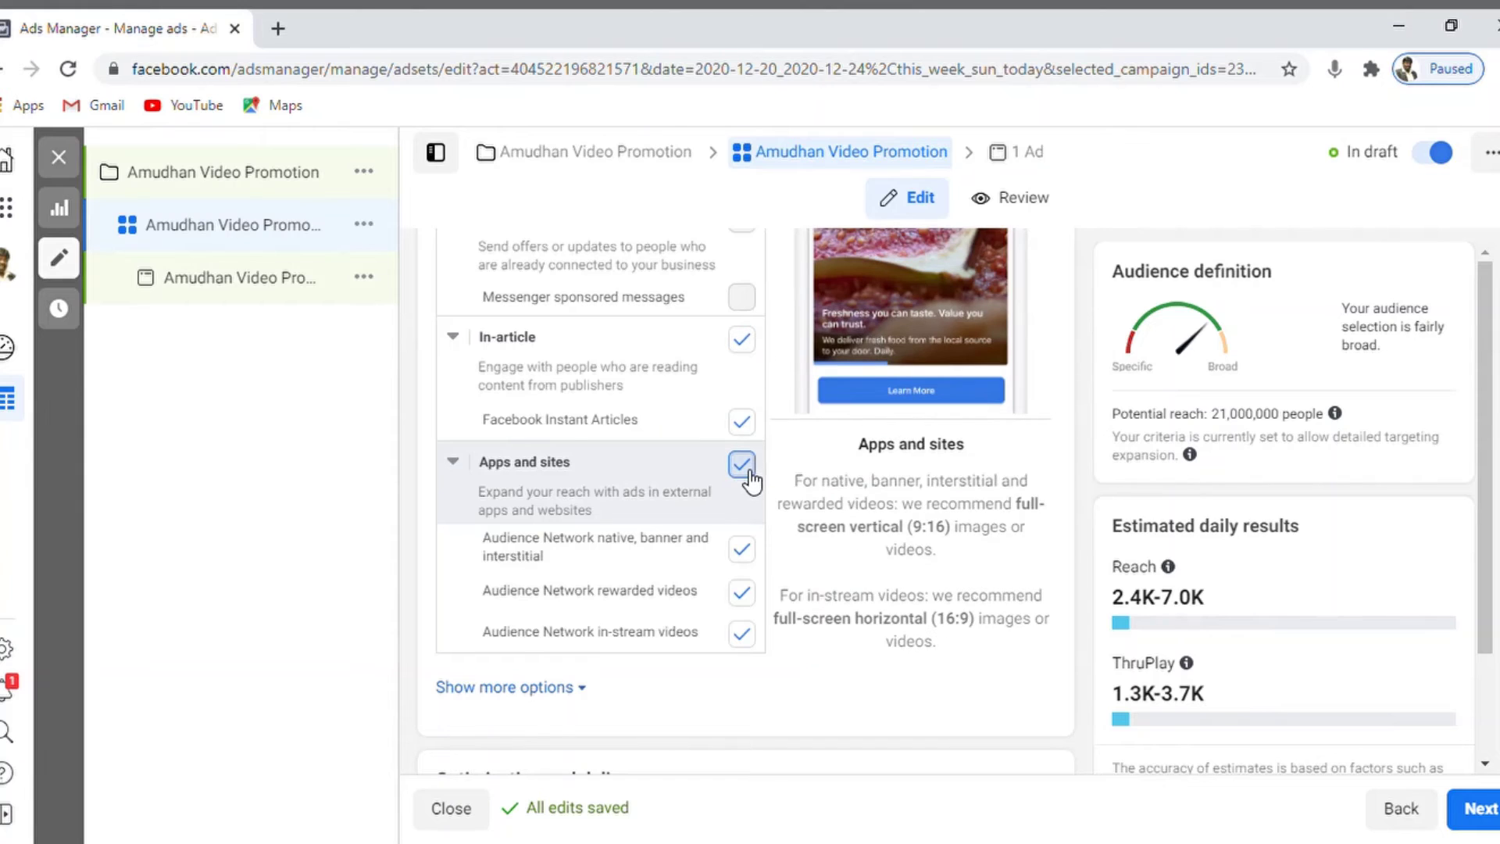
pyautogui.click(749, 473)
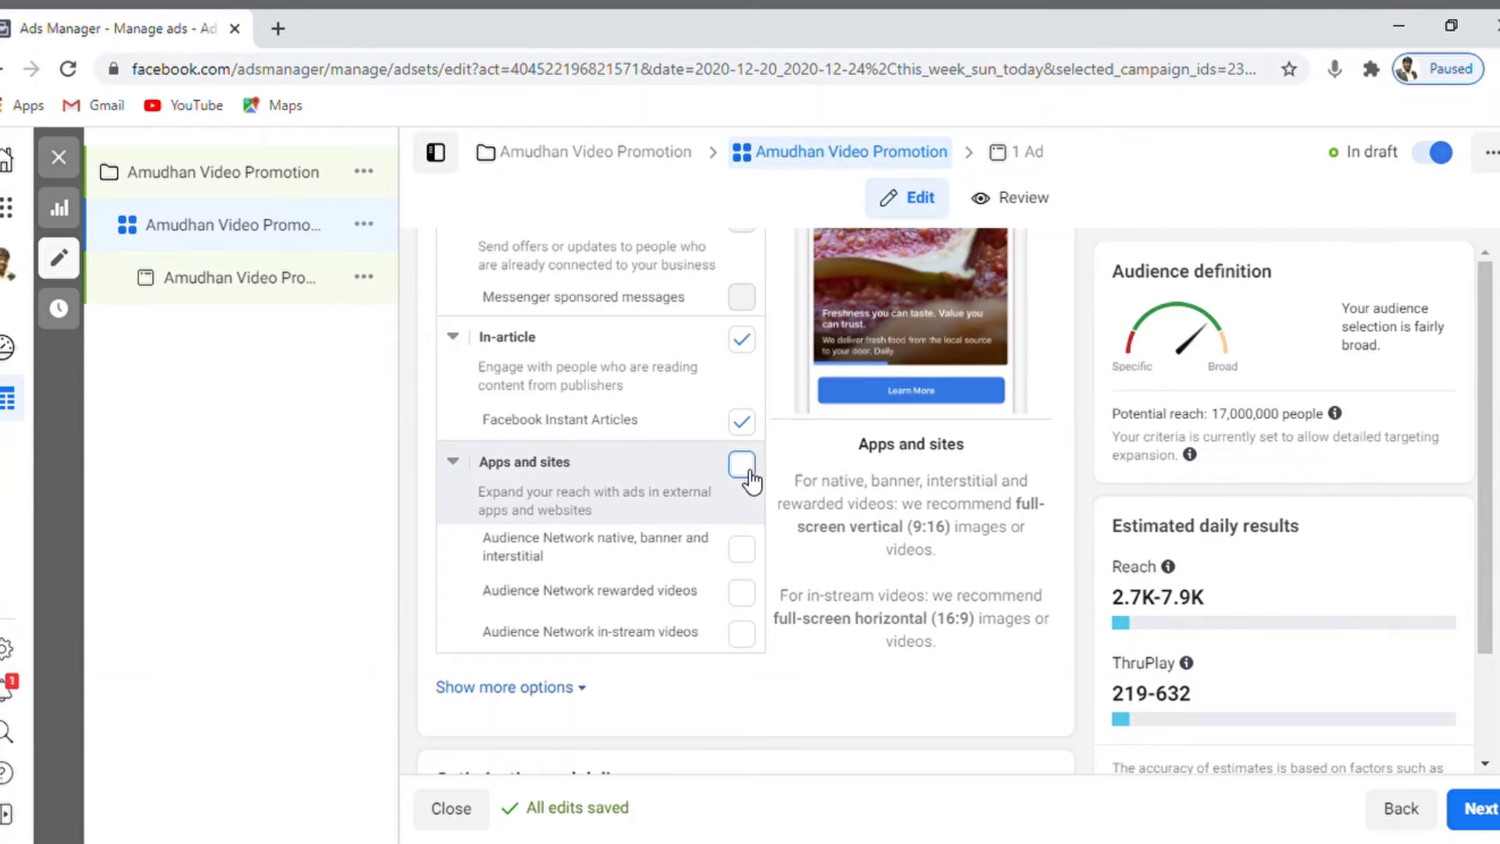
pyautogui.click(748, 471)
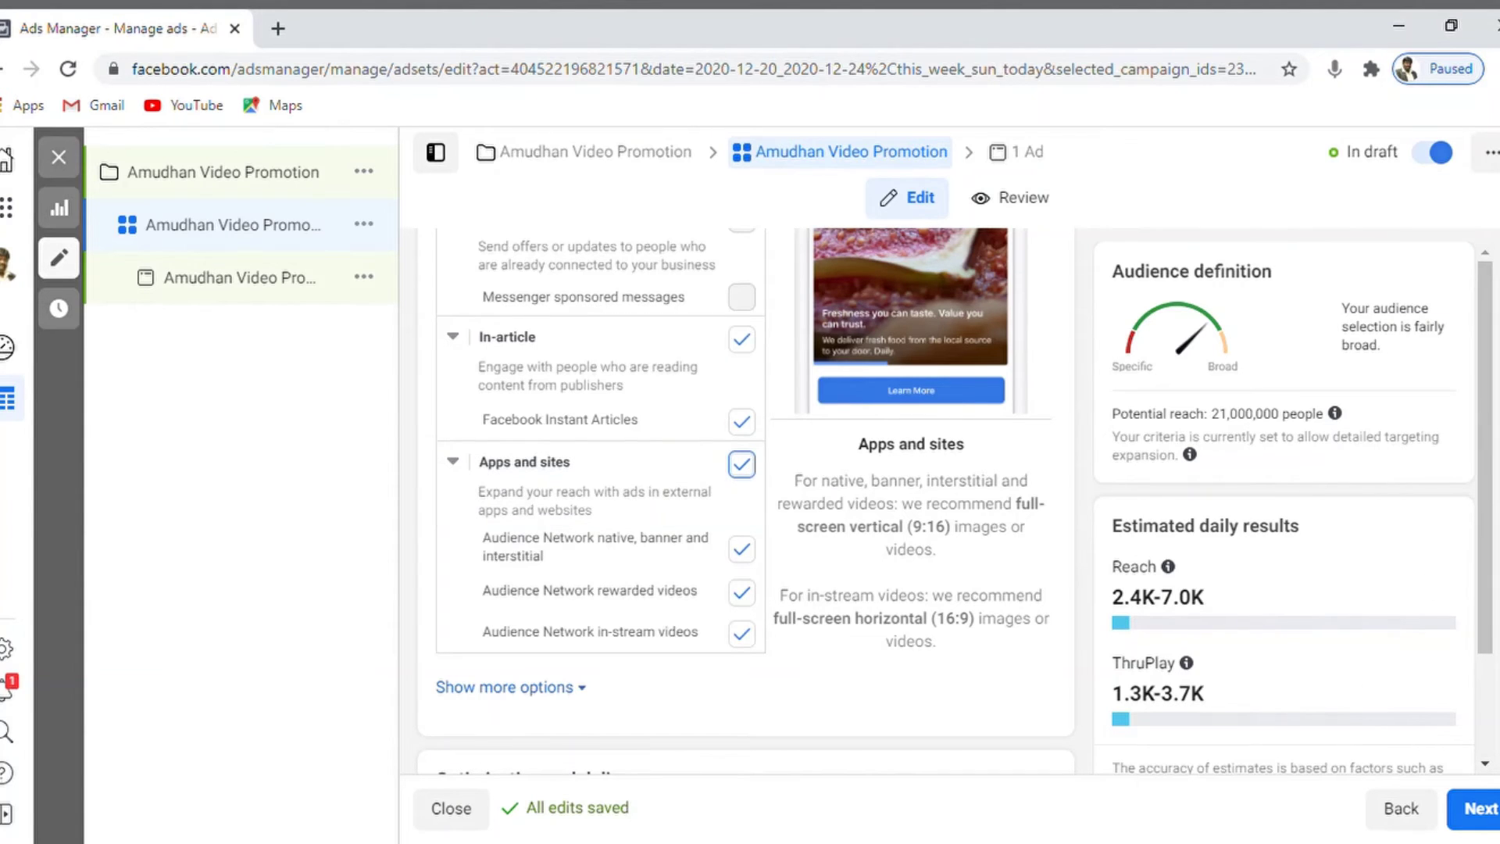
pyautogui.moveTo(1494, 489); pyautogui.dragTo(1494, 592)
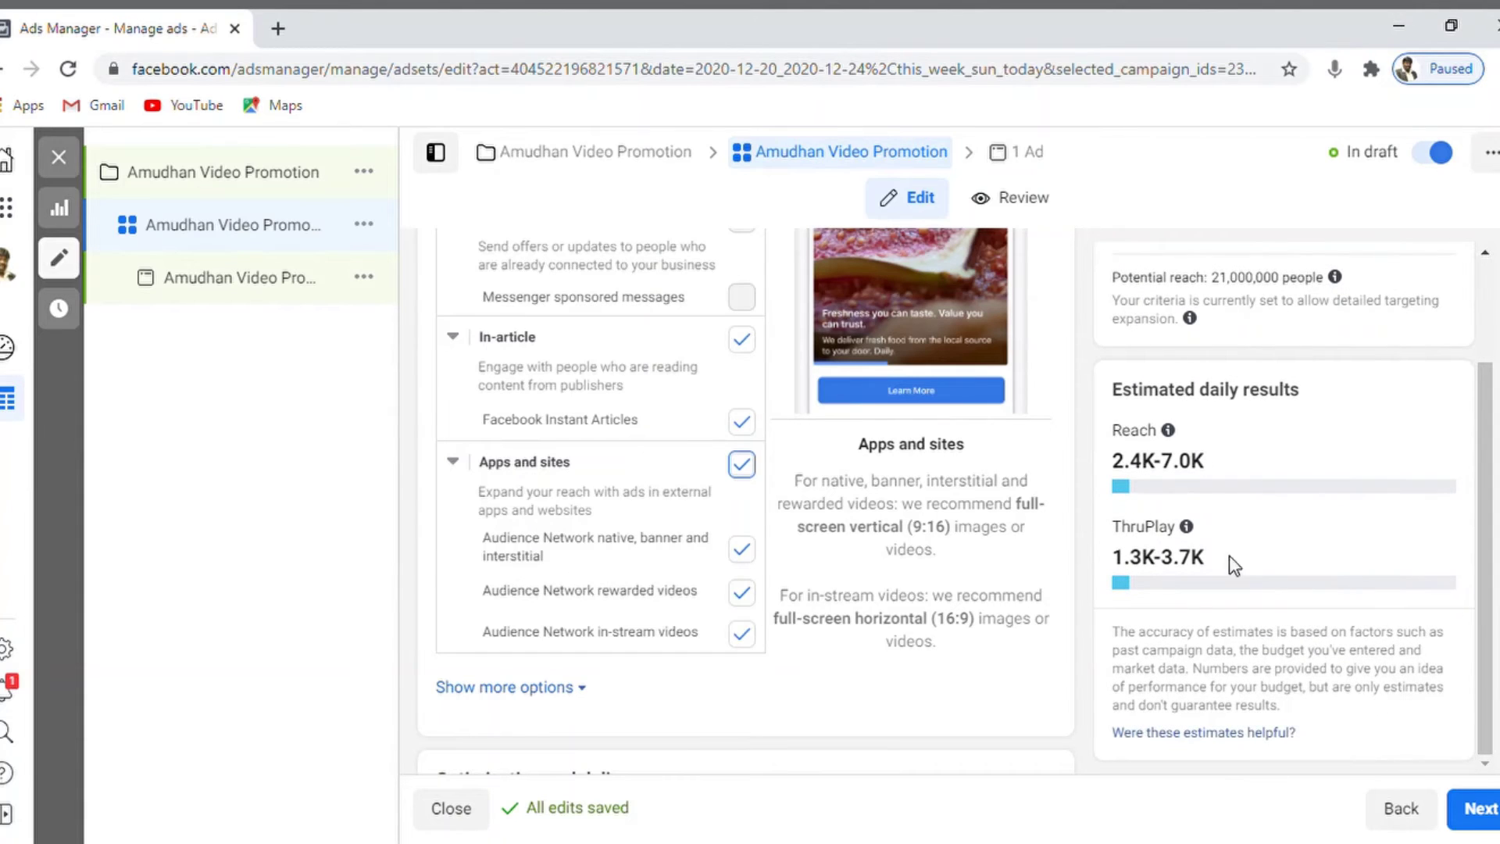
pyautogui.tripleClick(1125, 547)
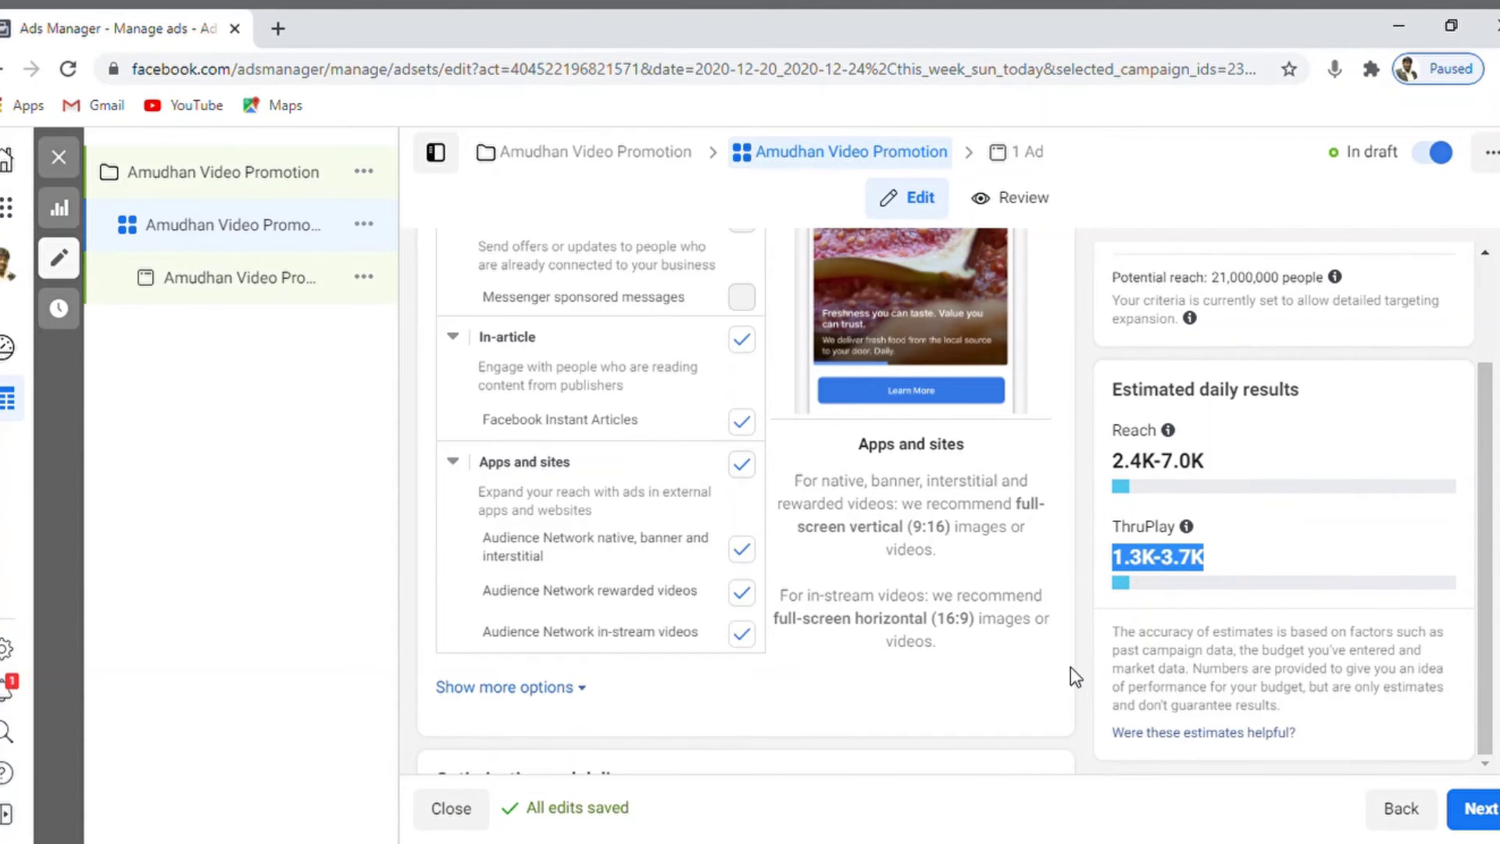
pyautogui.click(1277, 541)
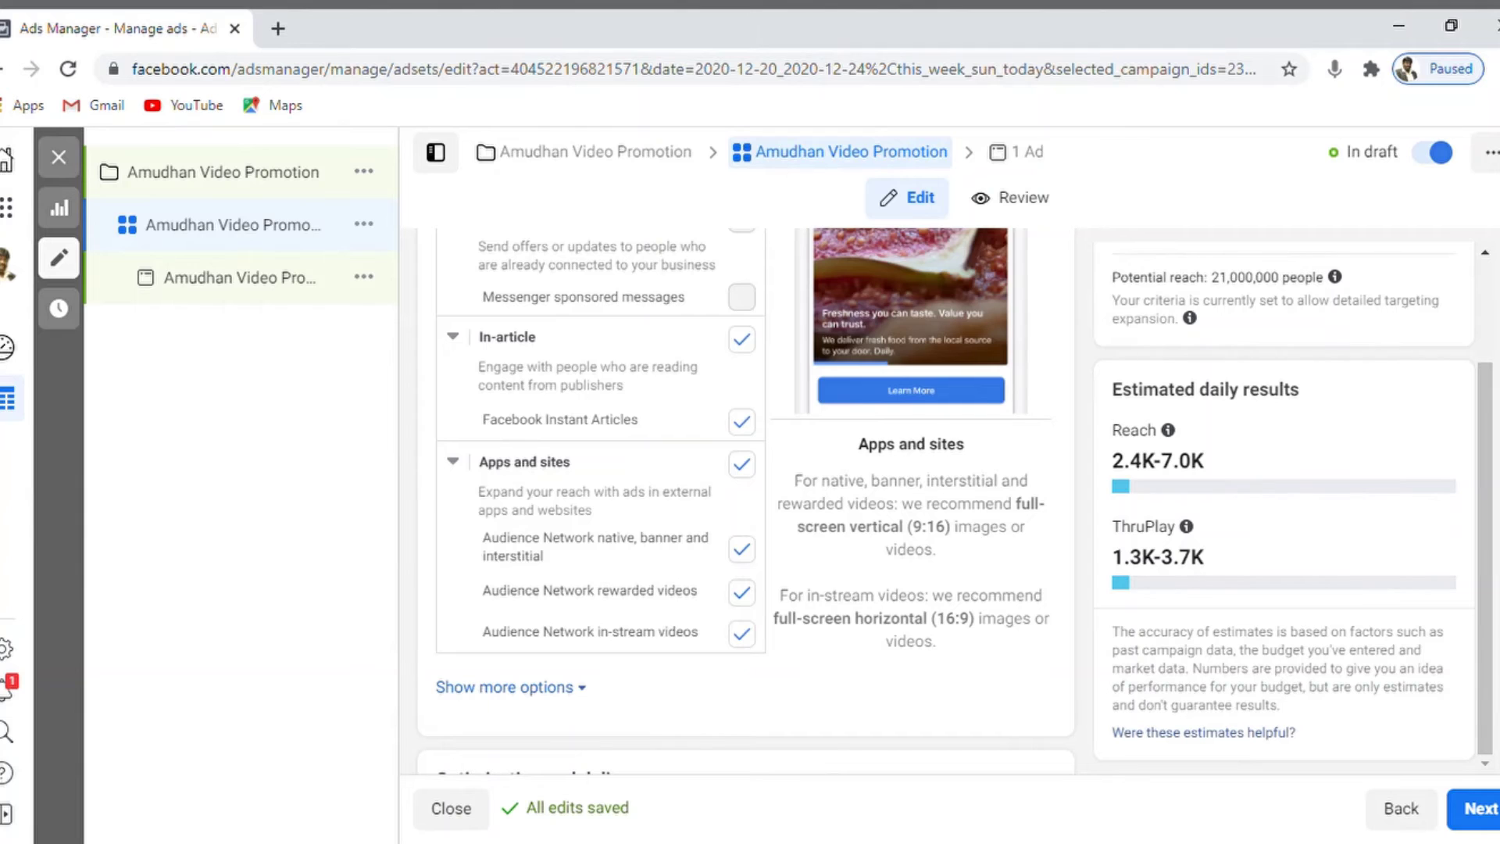
# Try daily budgets of ₹300 and ₹350 to compare the estimated reach and ThruPlay for the chosen placements
pyautogui.scroll(-1, 744, 500)
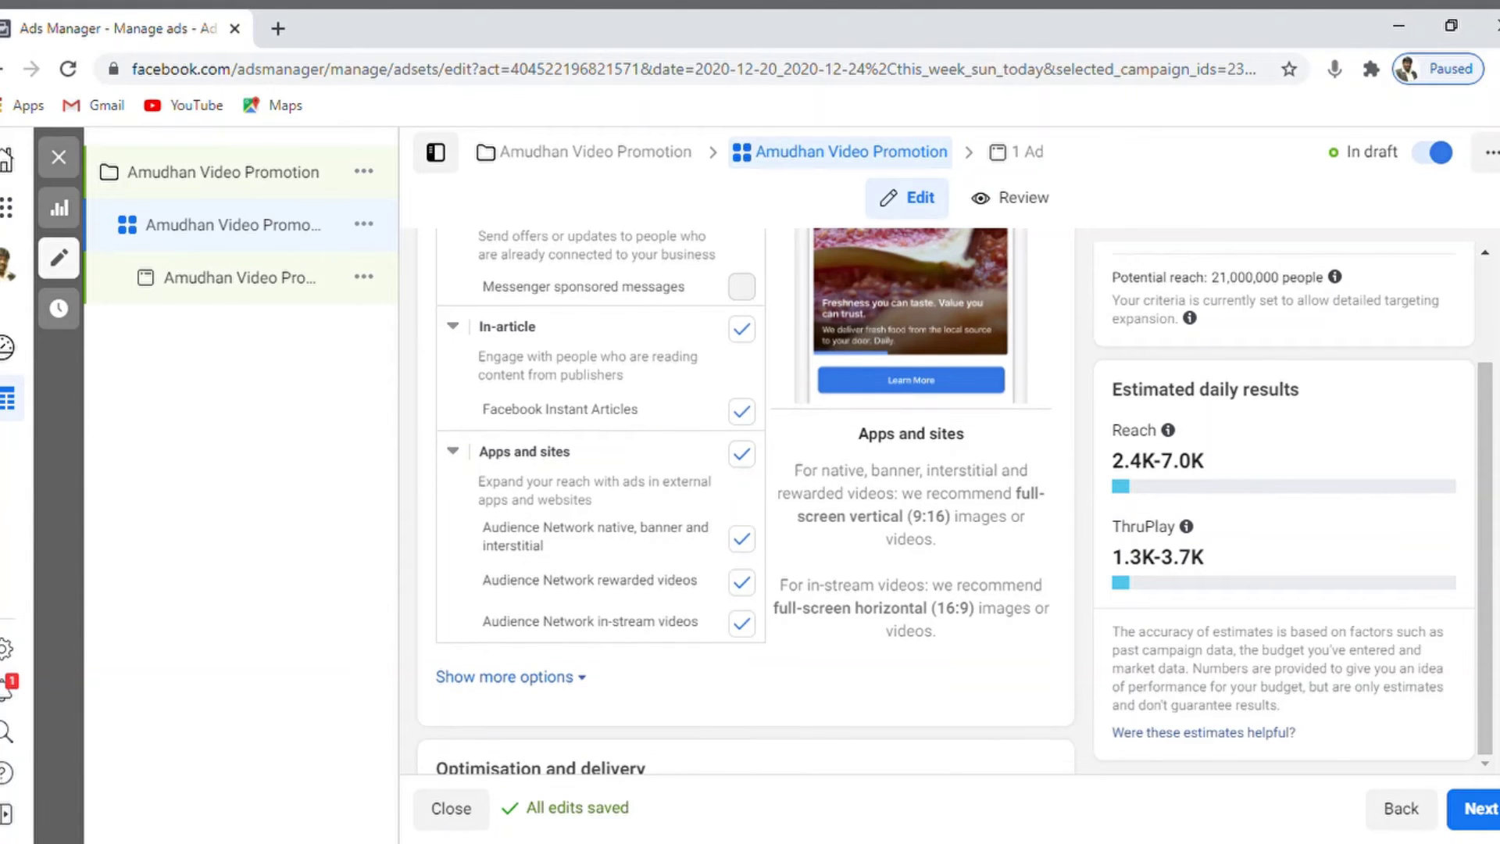
pyautogui.scroll(-2, 745, 502)
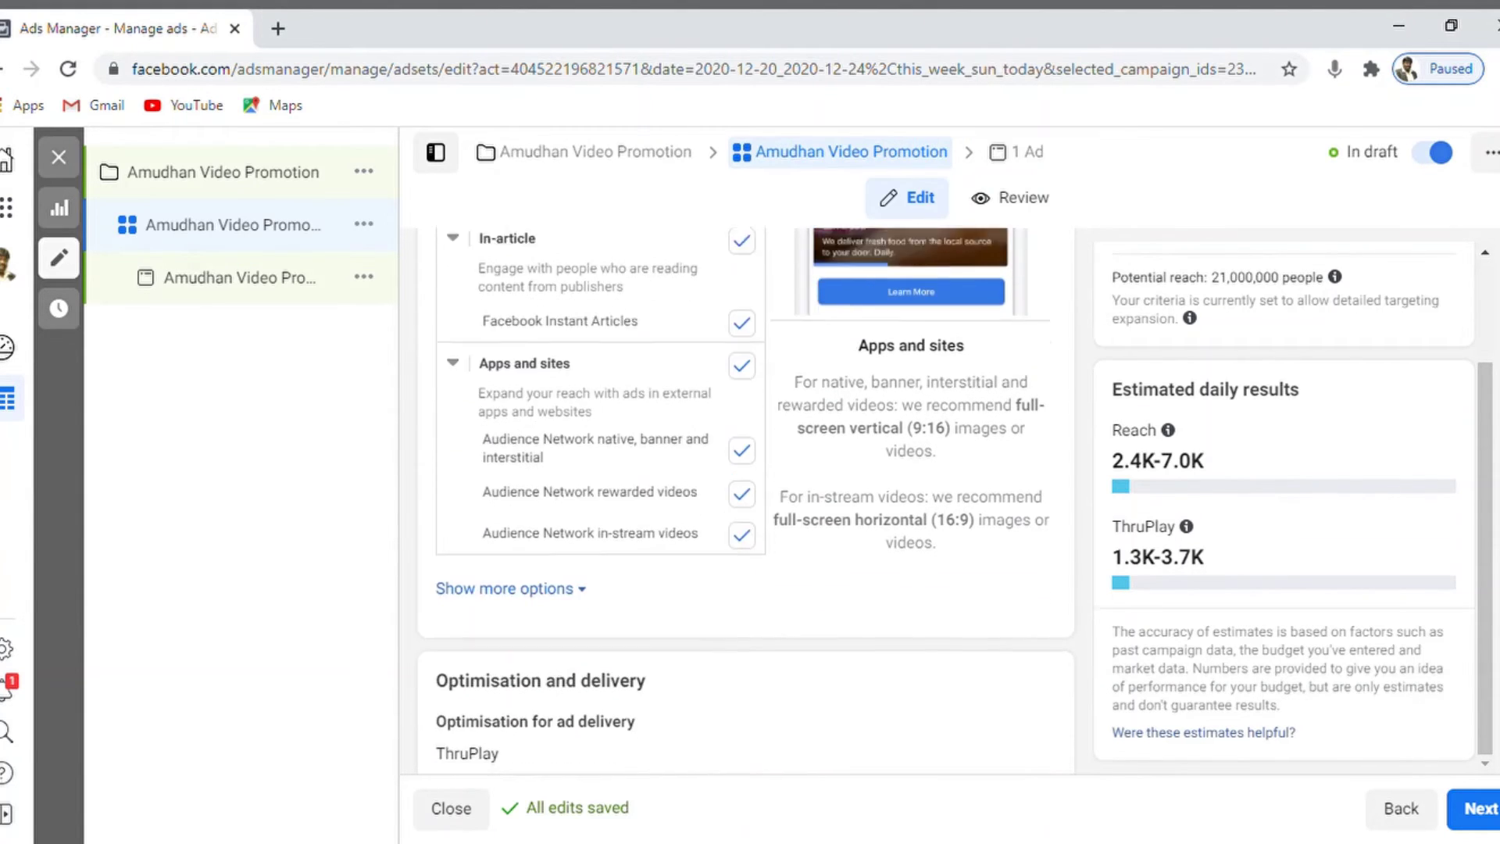
pyautogui.scroll(-3, 745, 500)
pyautogui.scroll(10, 745, 500)
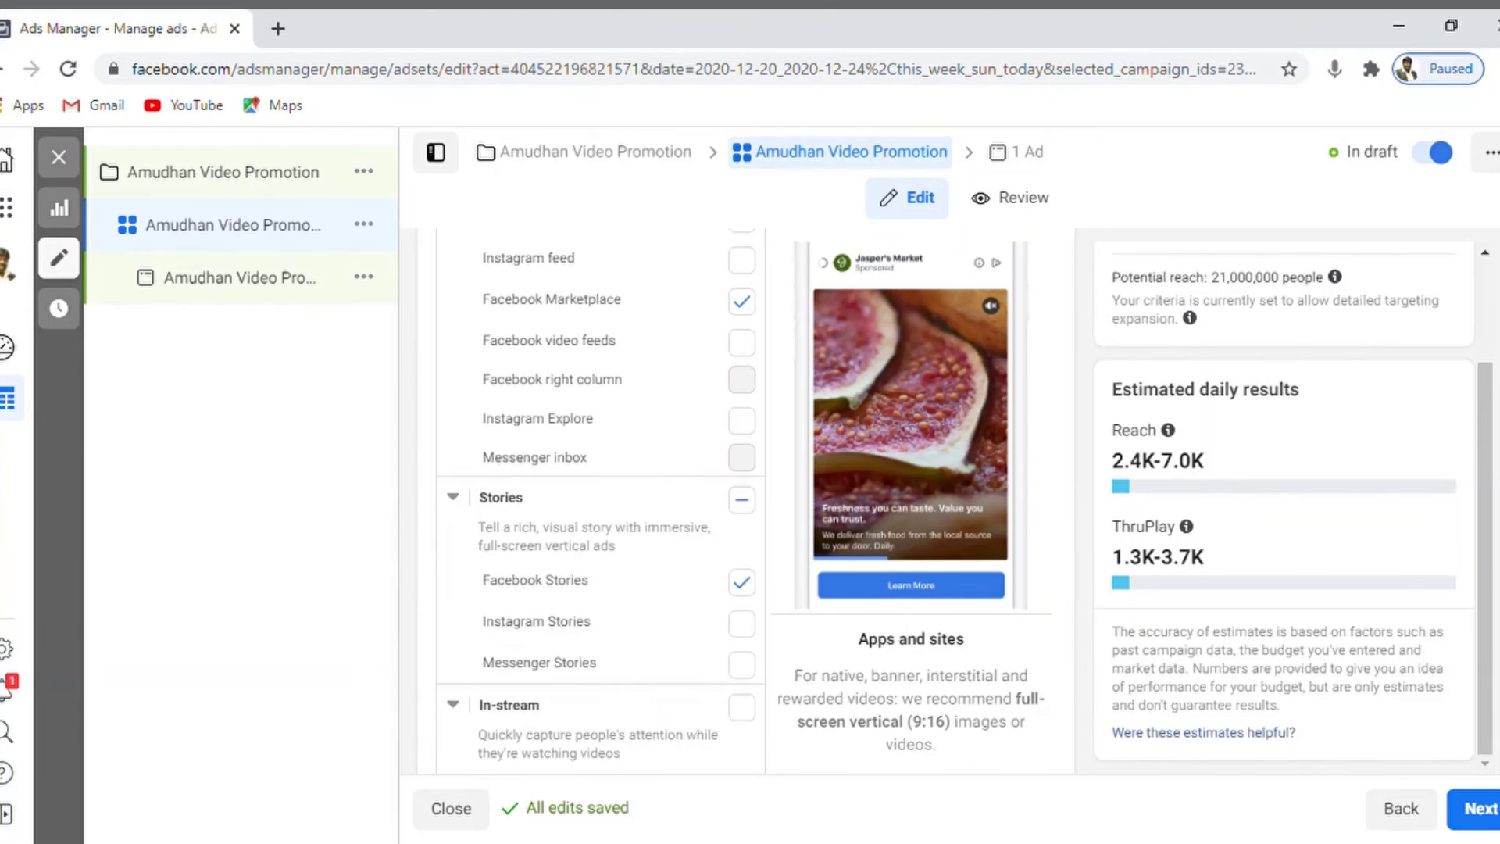
pyautogui.scroll(15, 746, 500)
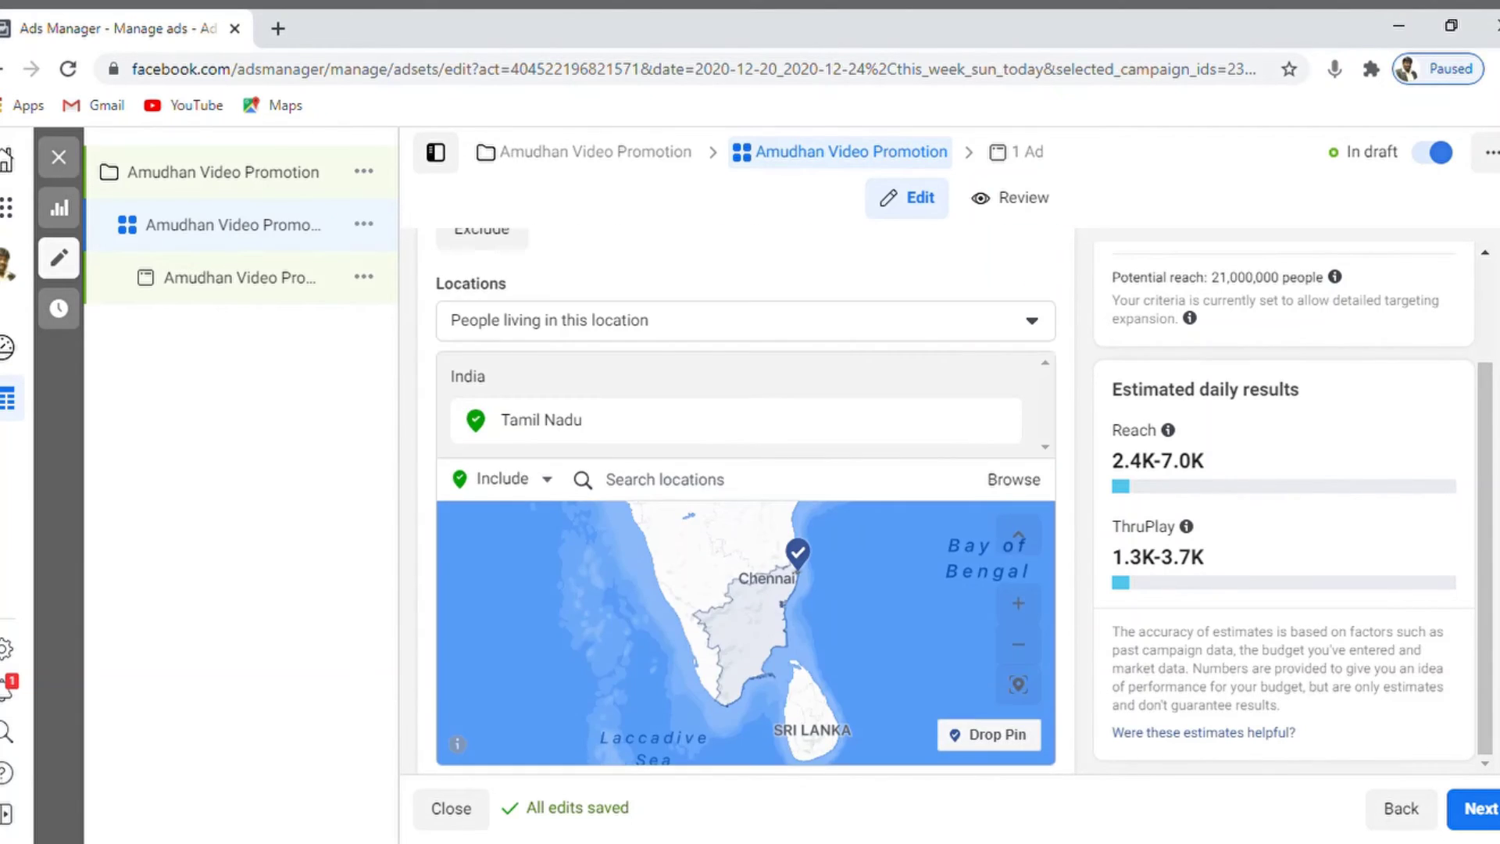
pyautogui.scroll(10, 746, 500)
pyautogui.scroll(-2, 745, 500)
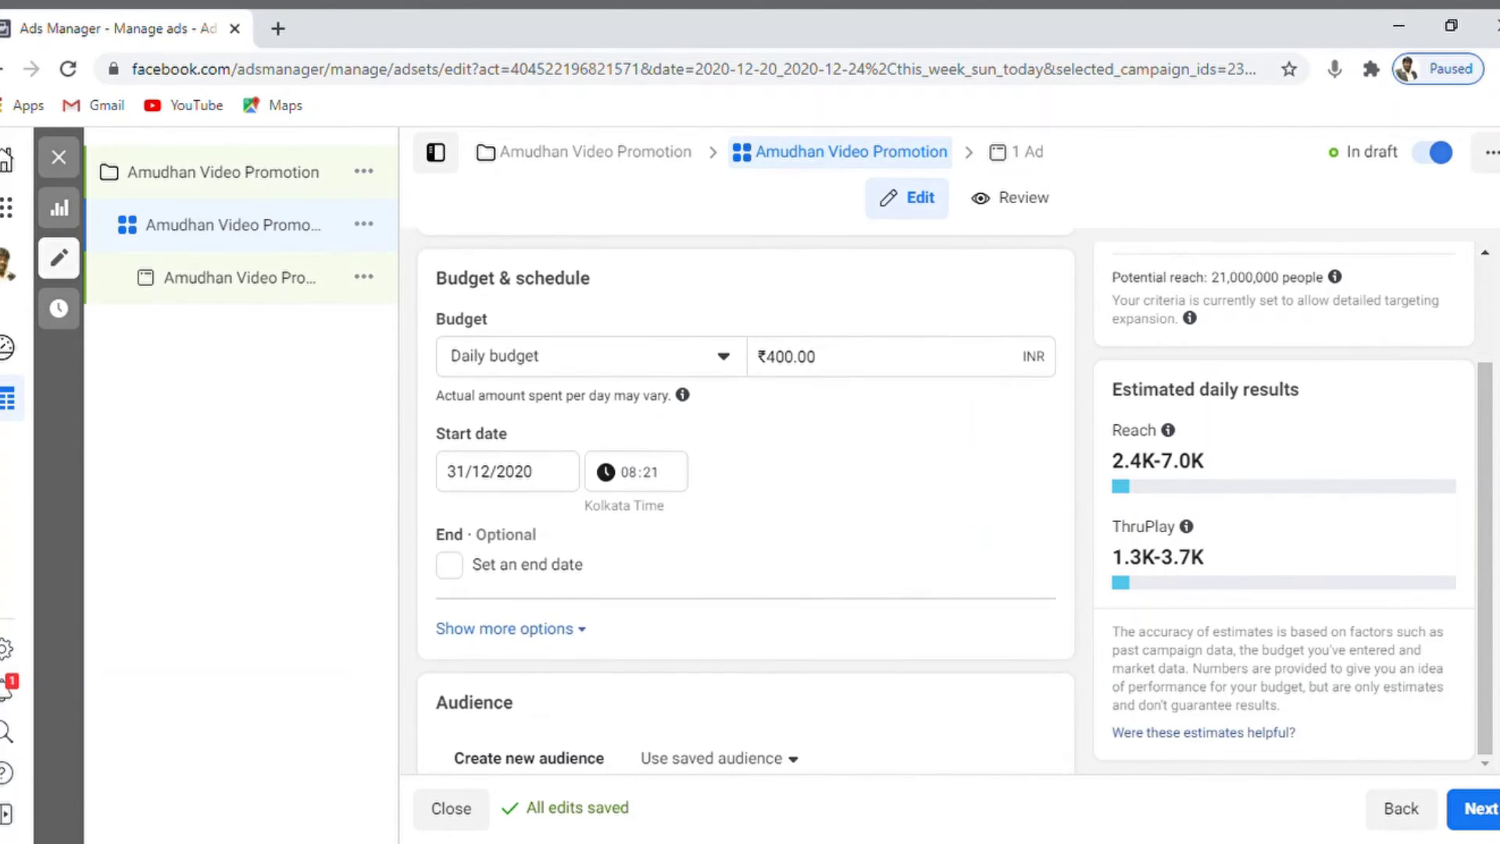
pyautogui.click(789, 361)
pyautogui.doubleClick(789, 361)
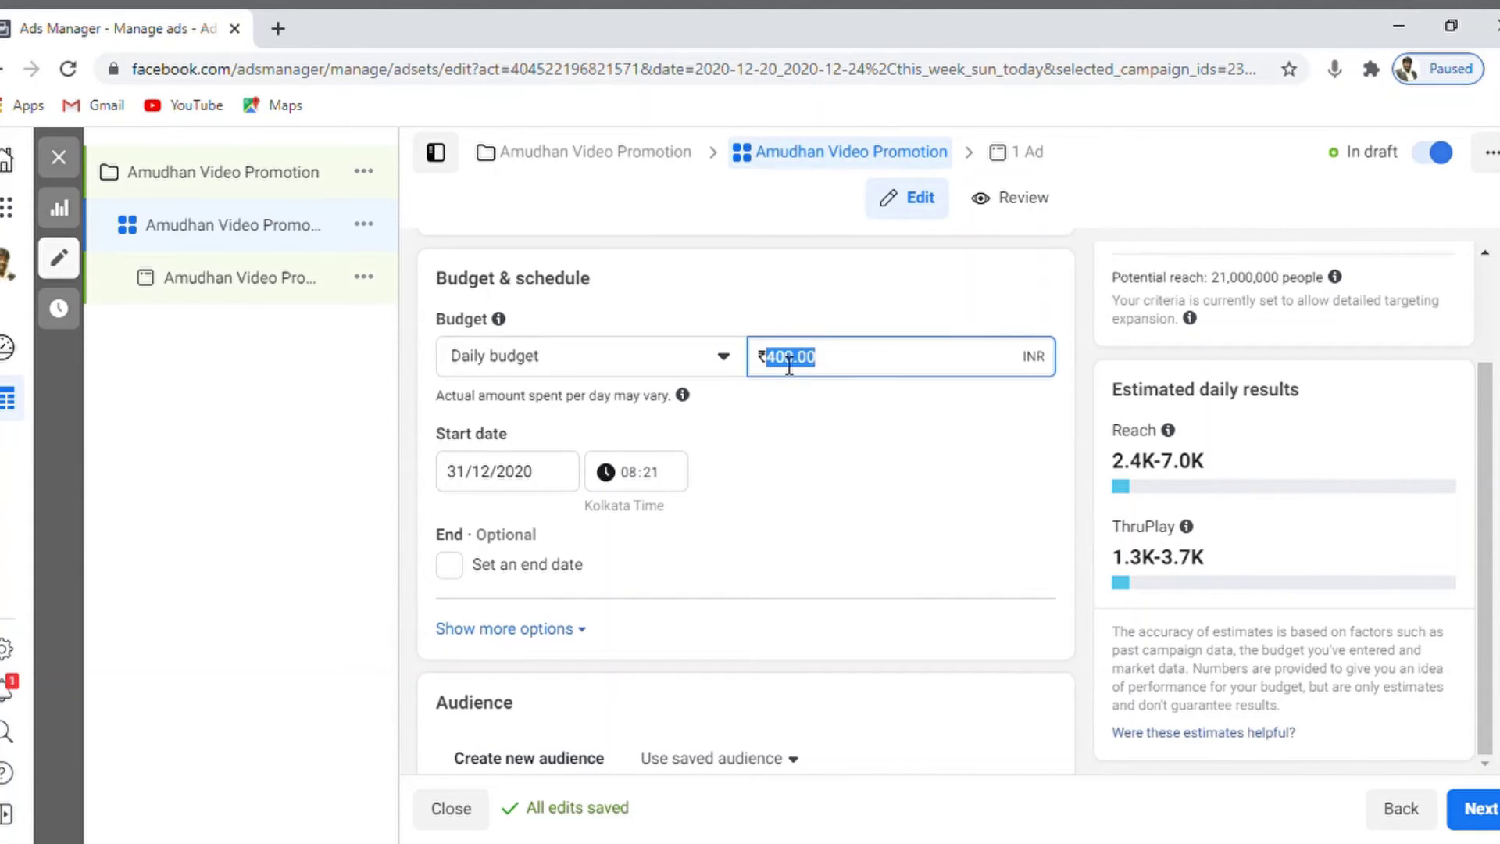
pyautogui.write('300')
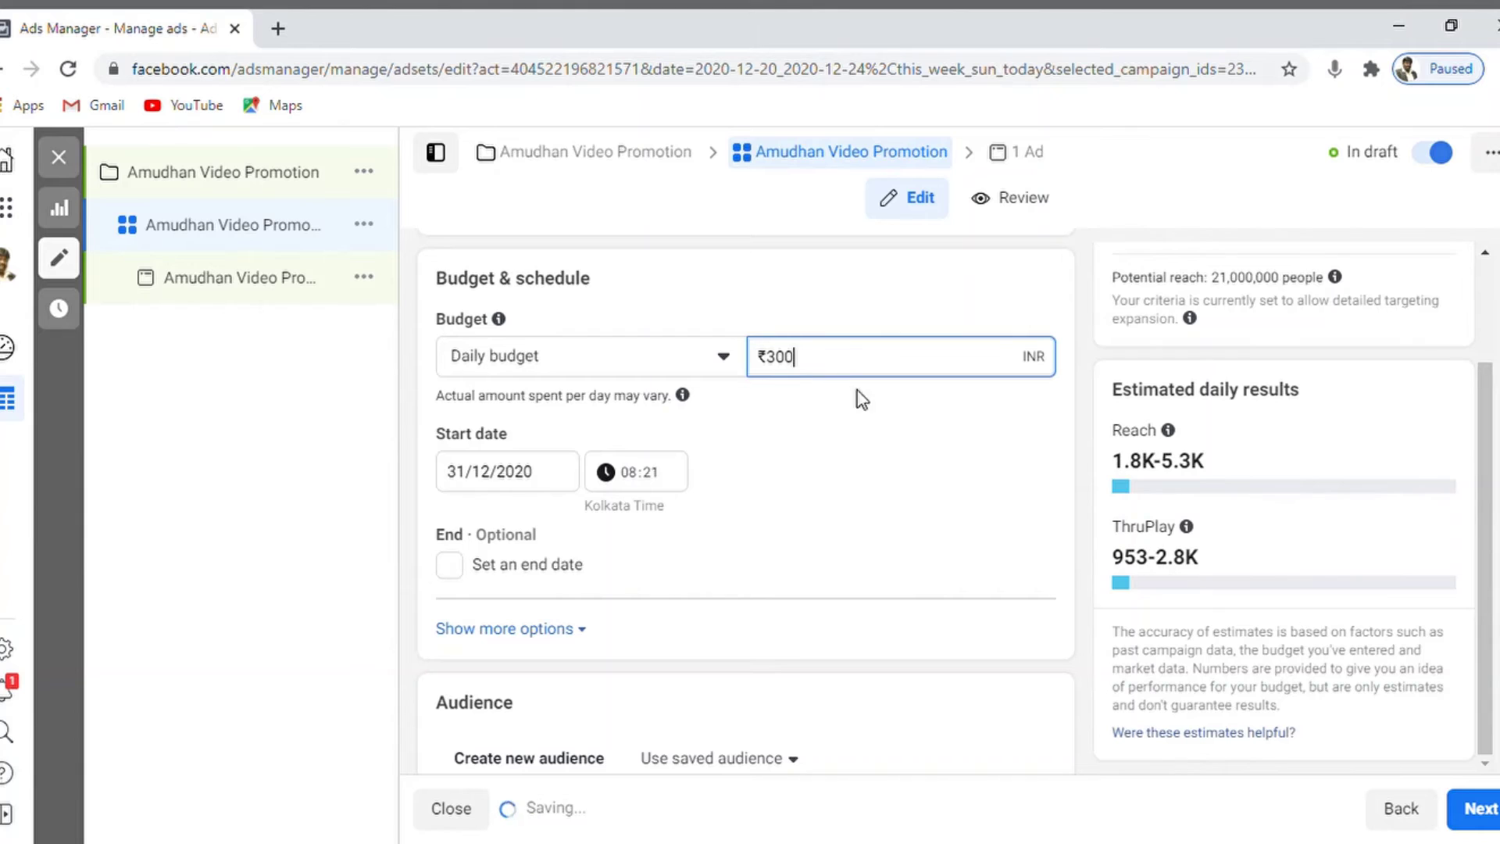
pyautogui.click(948, 435)
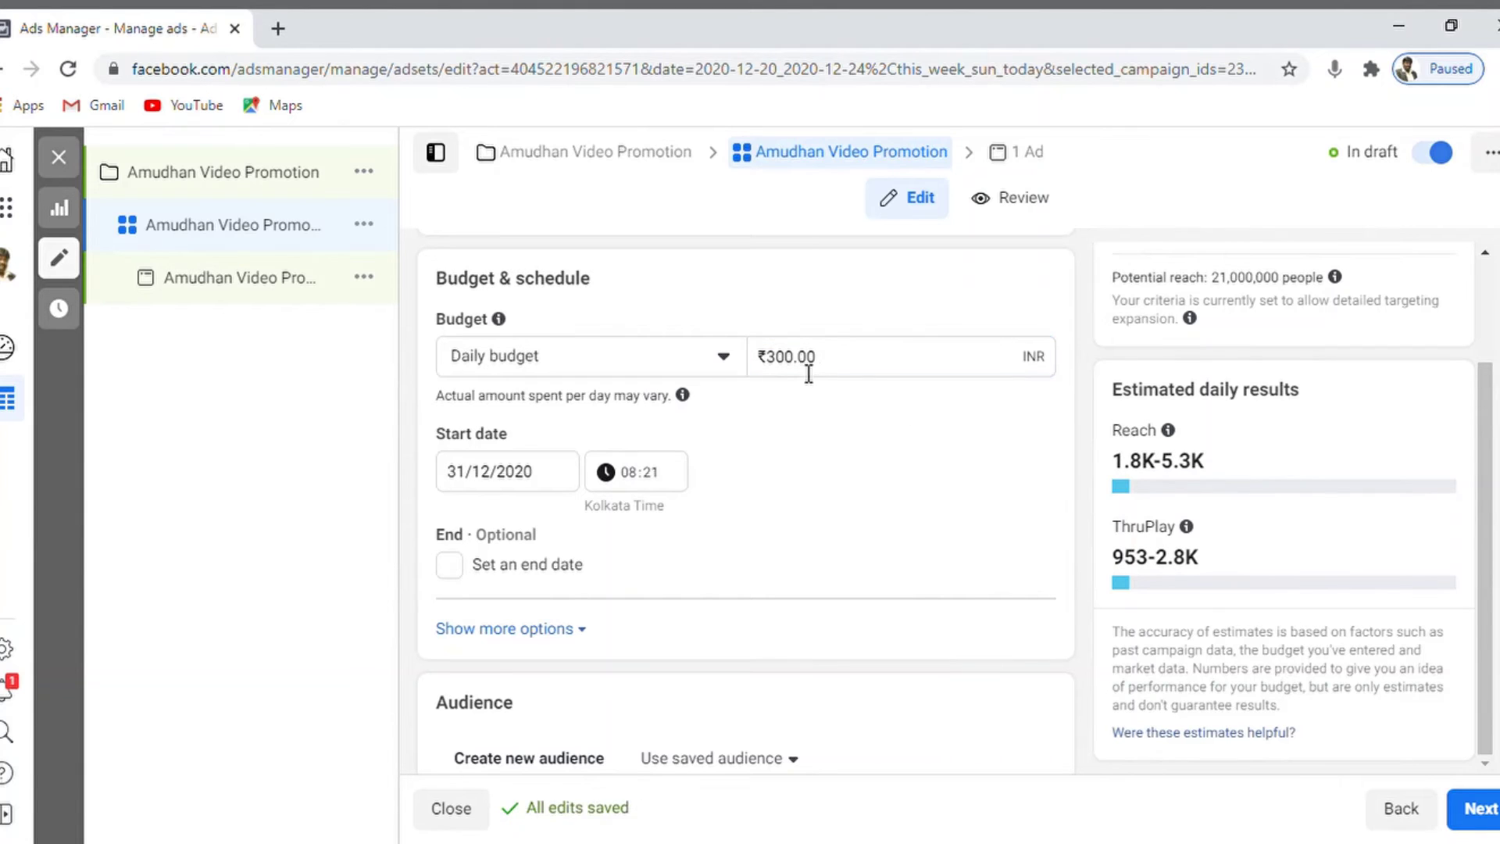
pyautogui.doubleClick(779, 361)
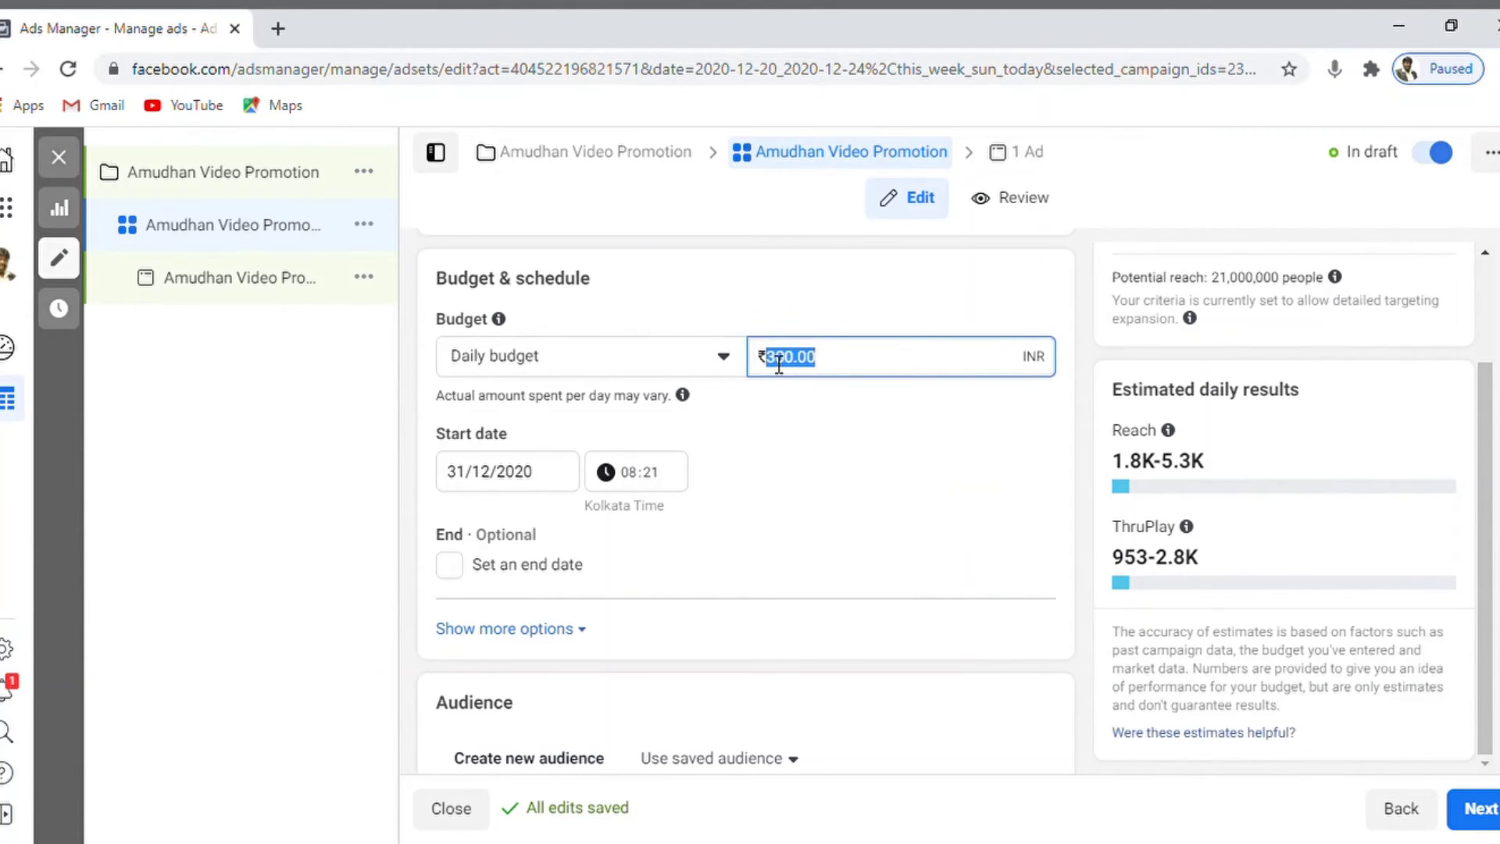
pyautogui.write('350')
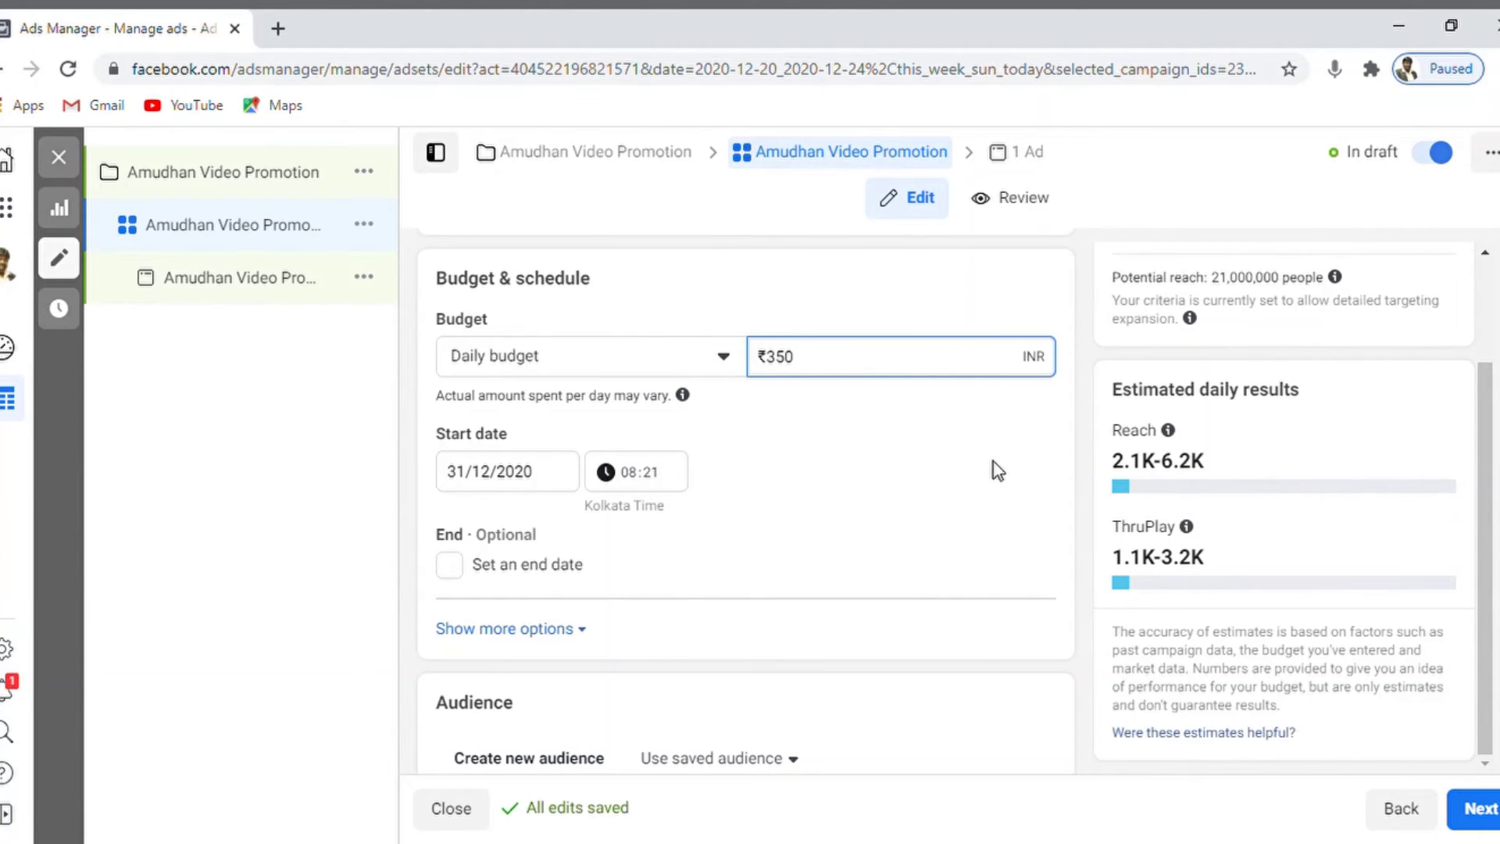
# Set the ad set's daily budget to ₹325
pyautogui.press('BackSpace')
pyautogui.press('BackSpace')
pyautogui.write('25')
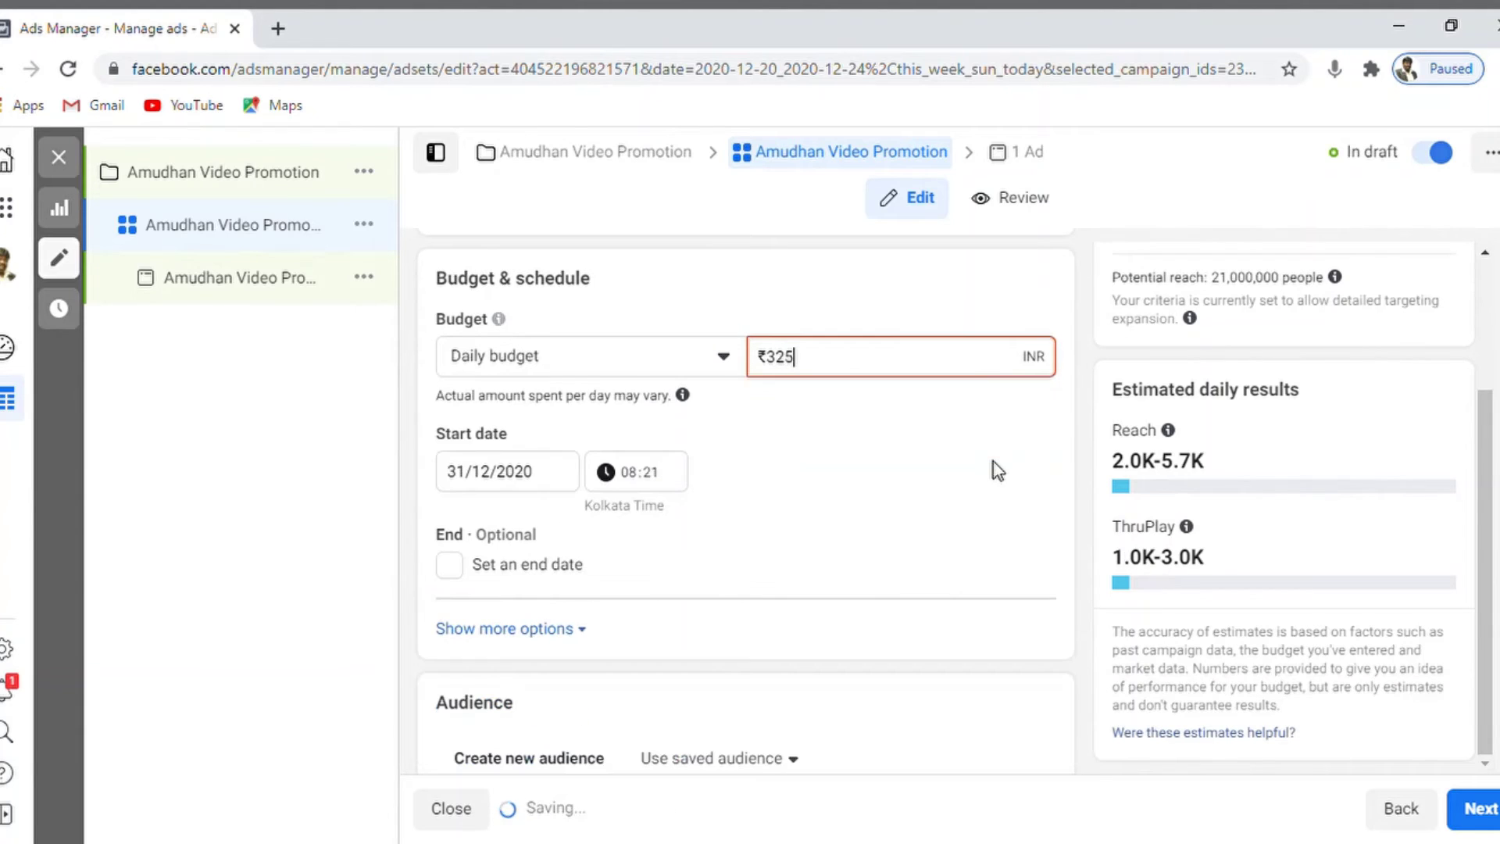
pyautogui.click(1012, 461)
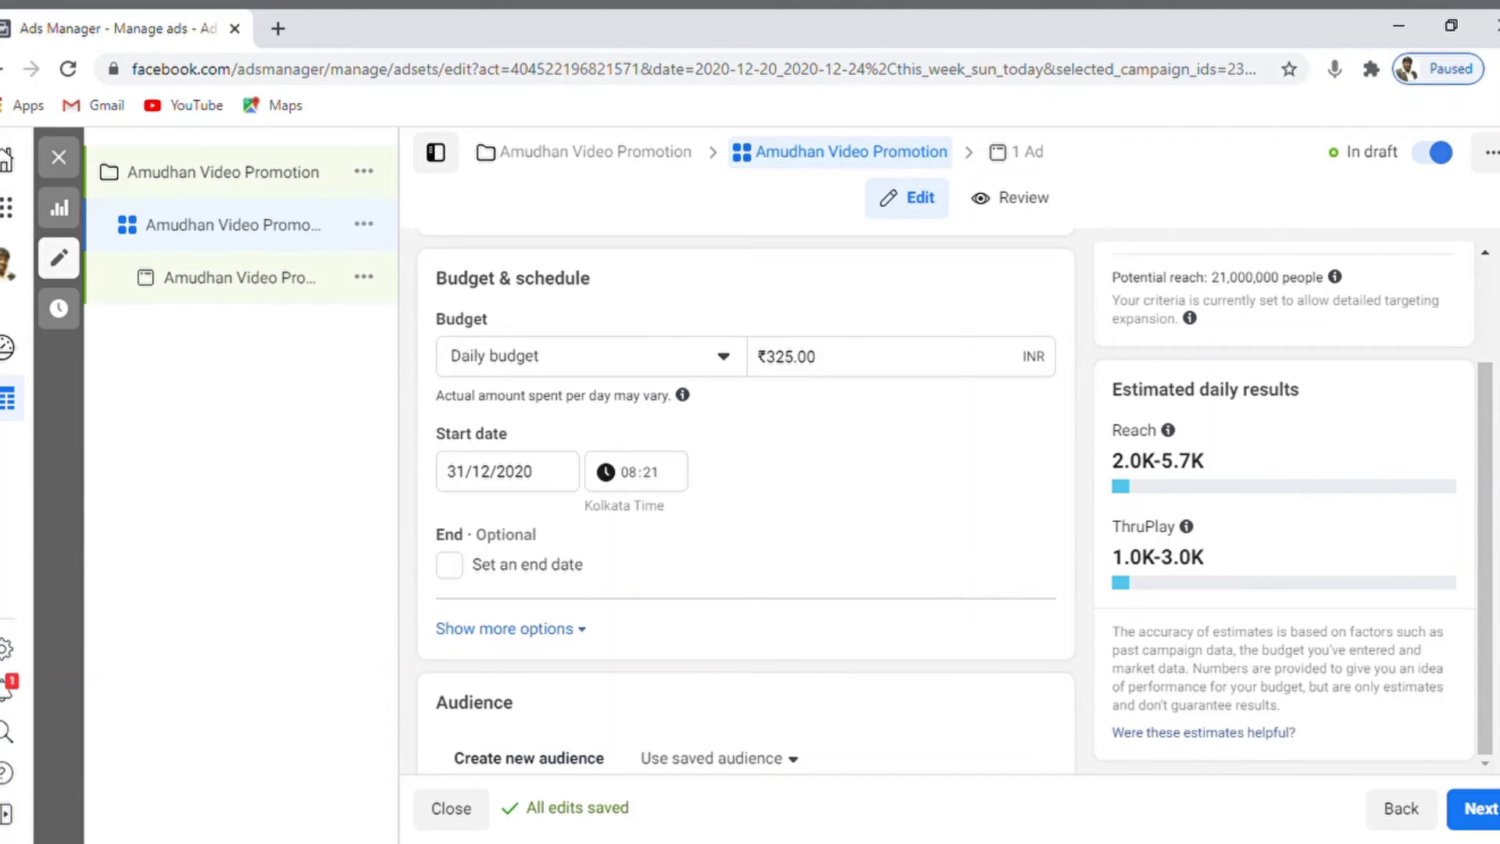
pyautogui.scroll(-5, 745, 500)
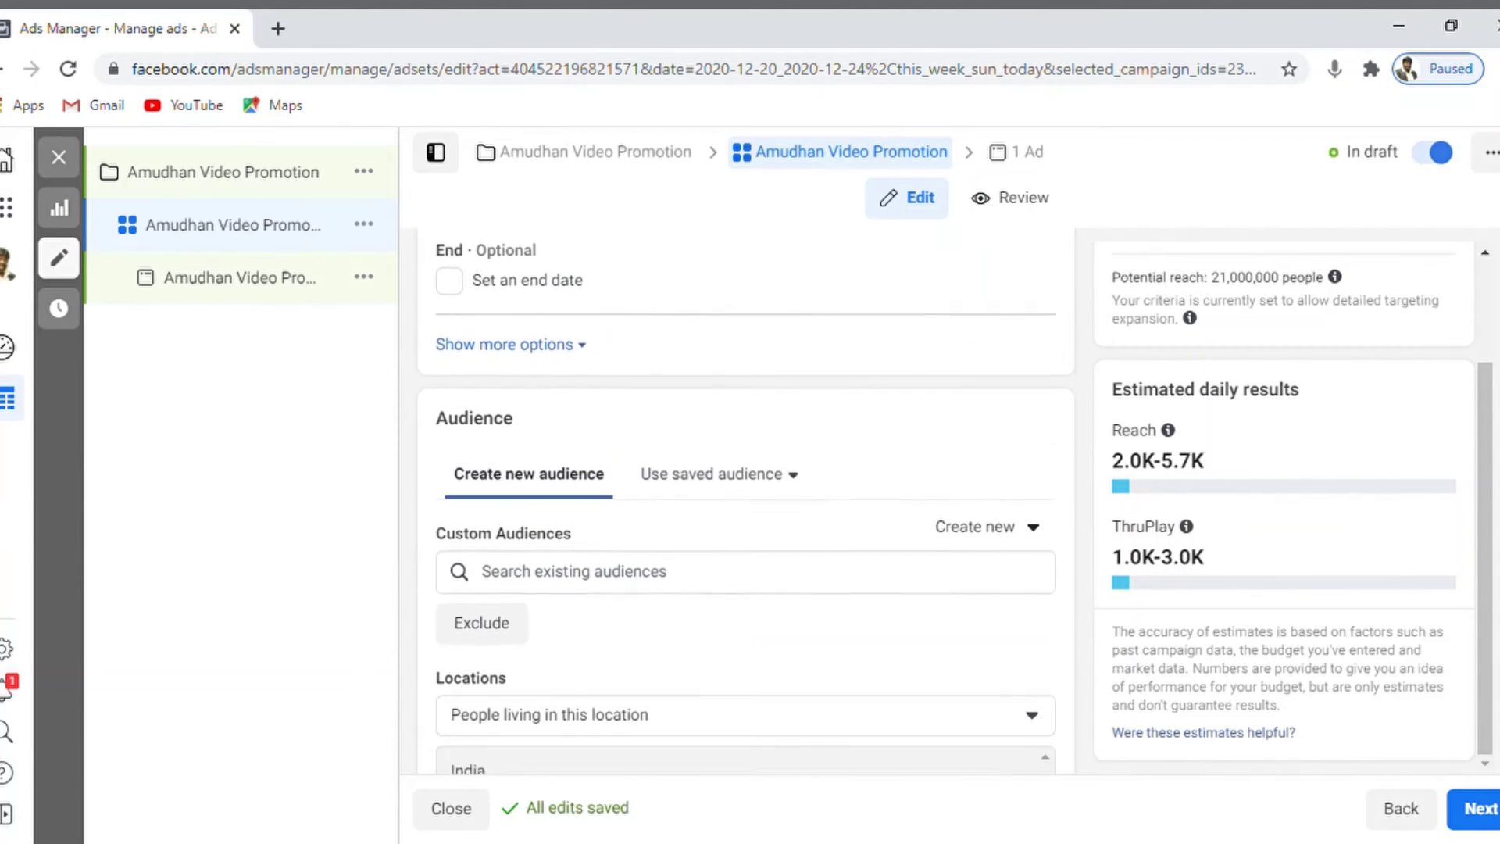
pyautogui.scroll(-15, 746, 500)
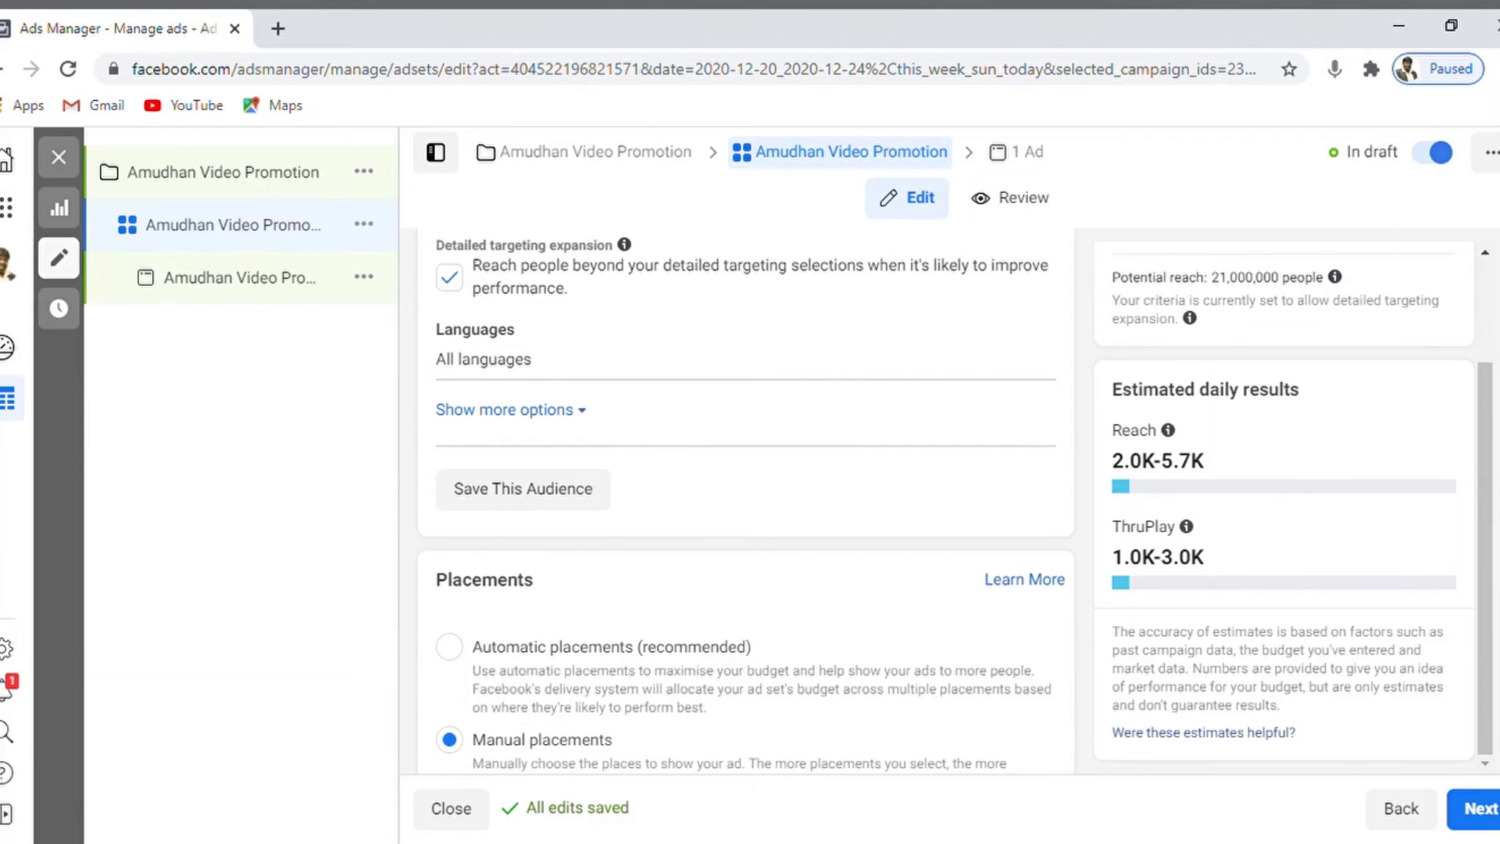
# Review the ad set's languages, manual placements, and optimisation and delivery settings alongside the estimated daily results
pyautogui.scroll(-18, 746, 500)
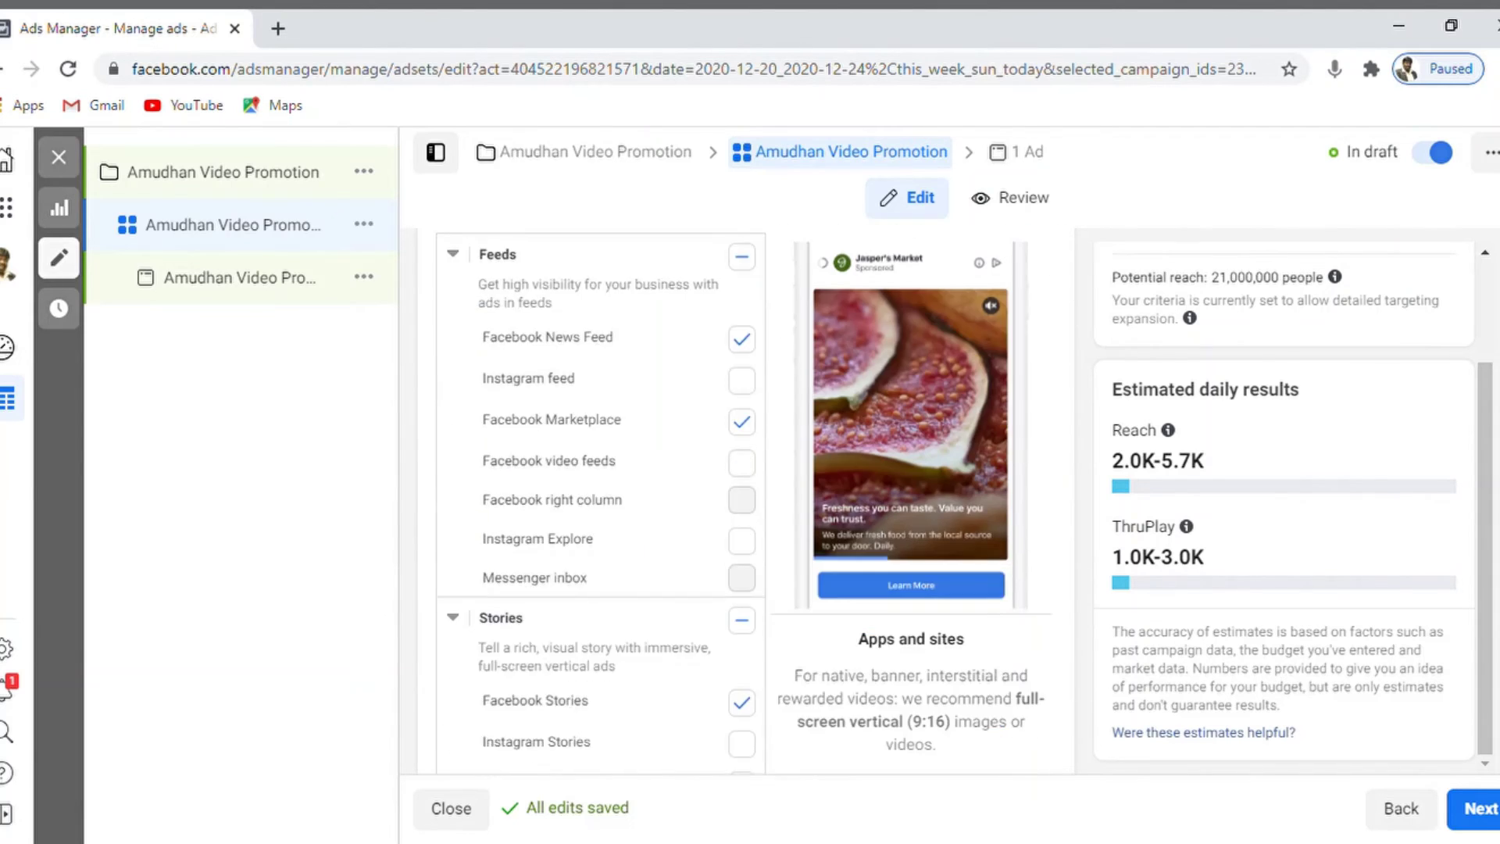
pyautogui.scroll(-12, 745, 501)
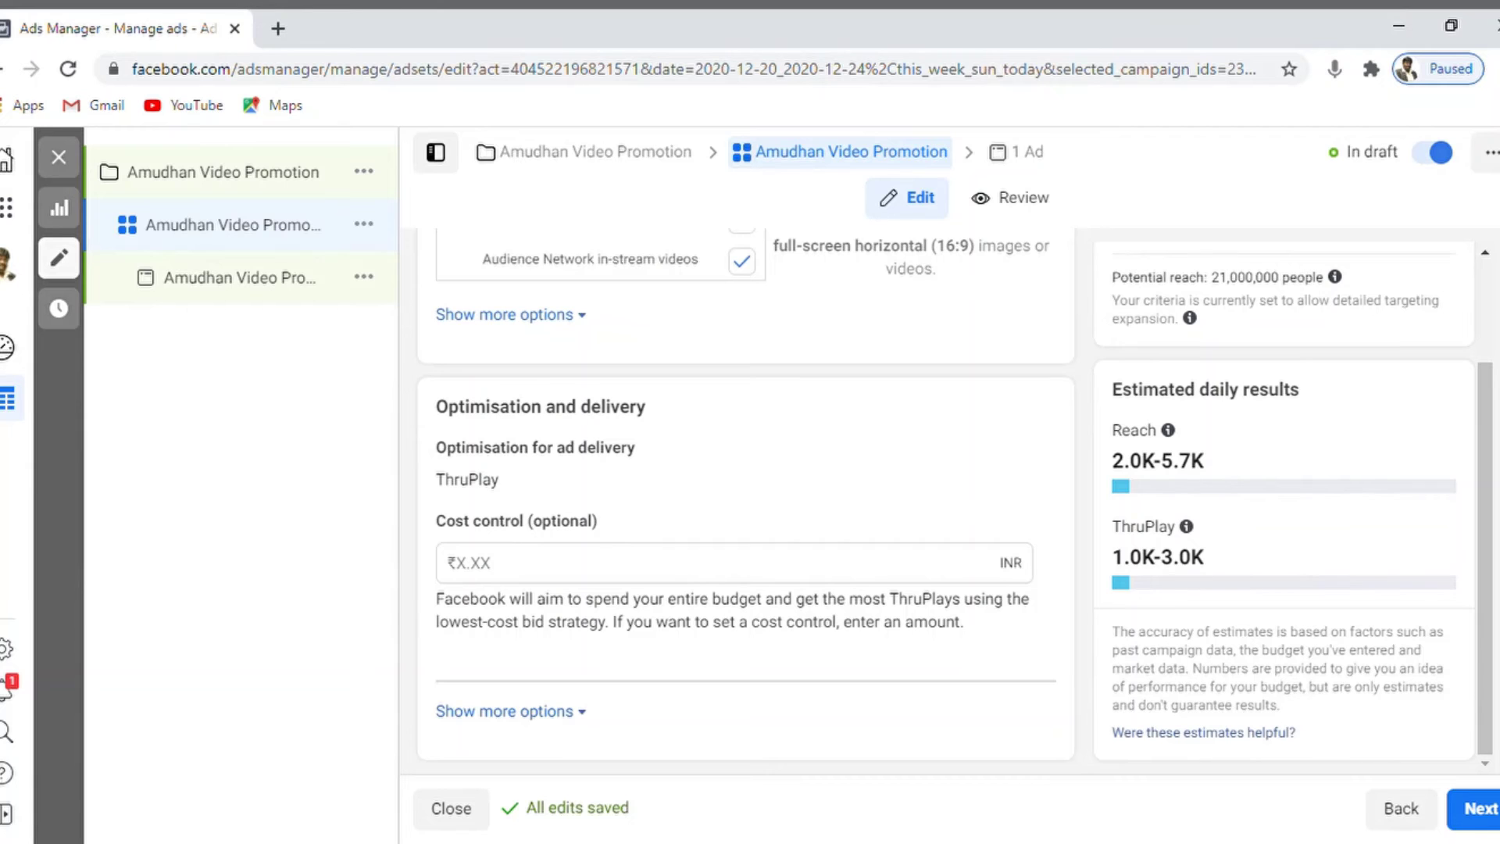
pyautogui.scroll(6, 745, 500)
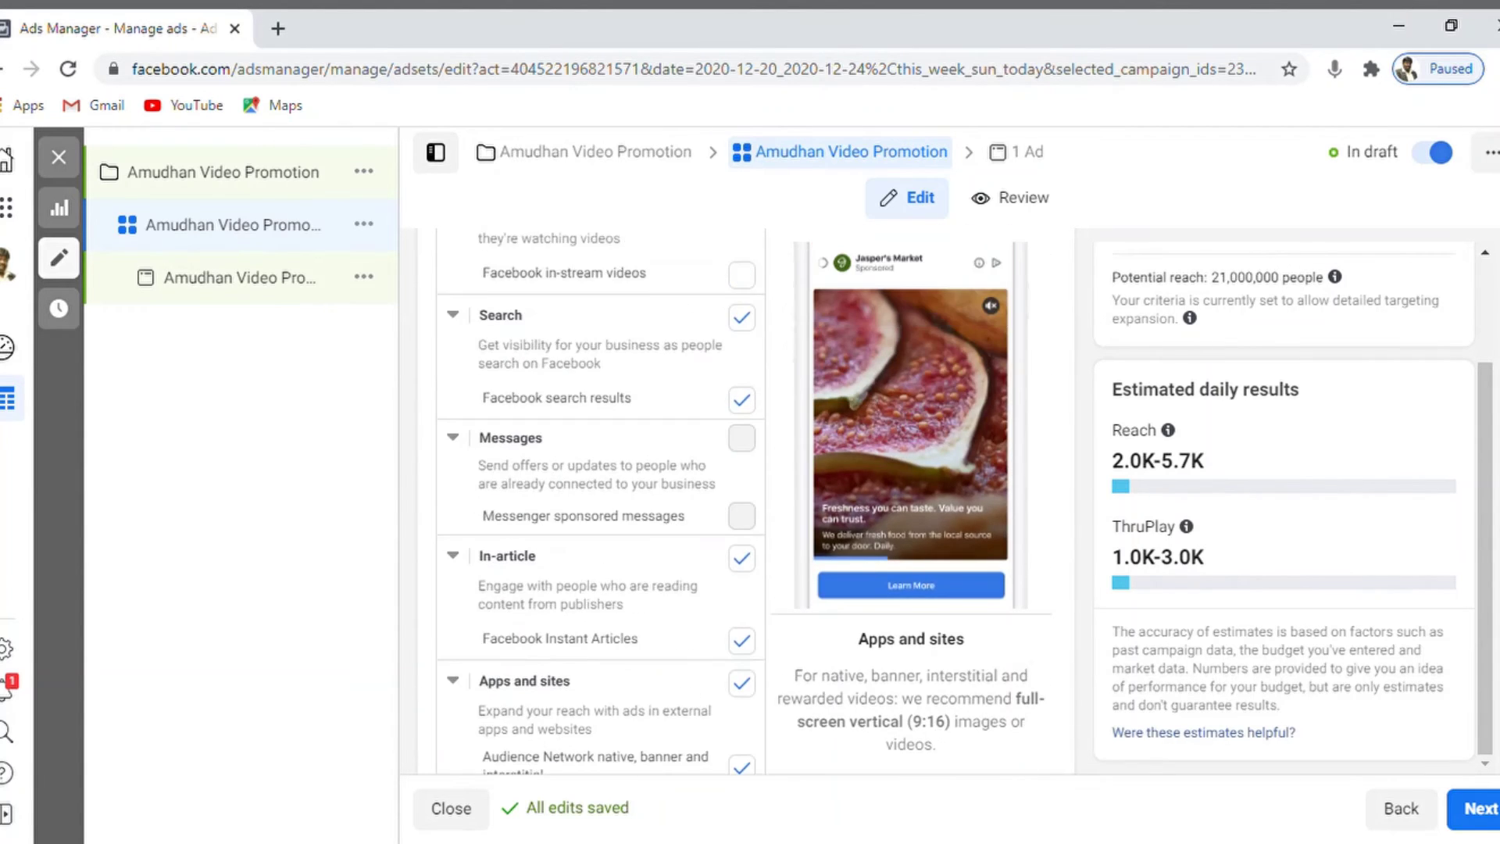
pyautogui.scroll(10, 745, 500)
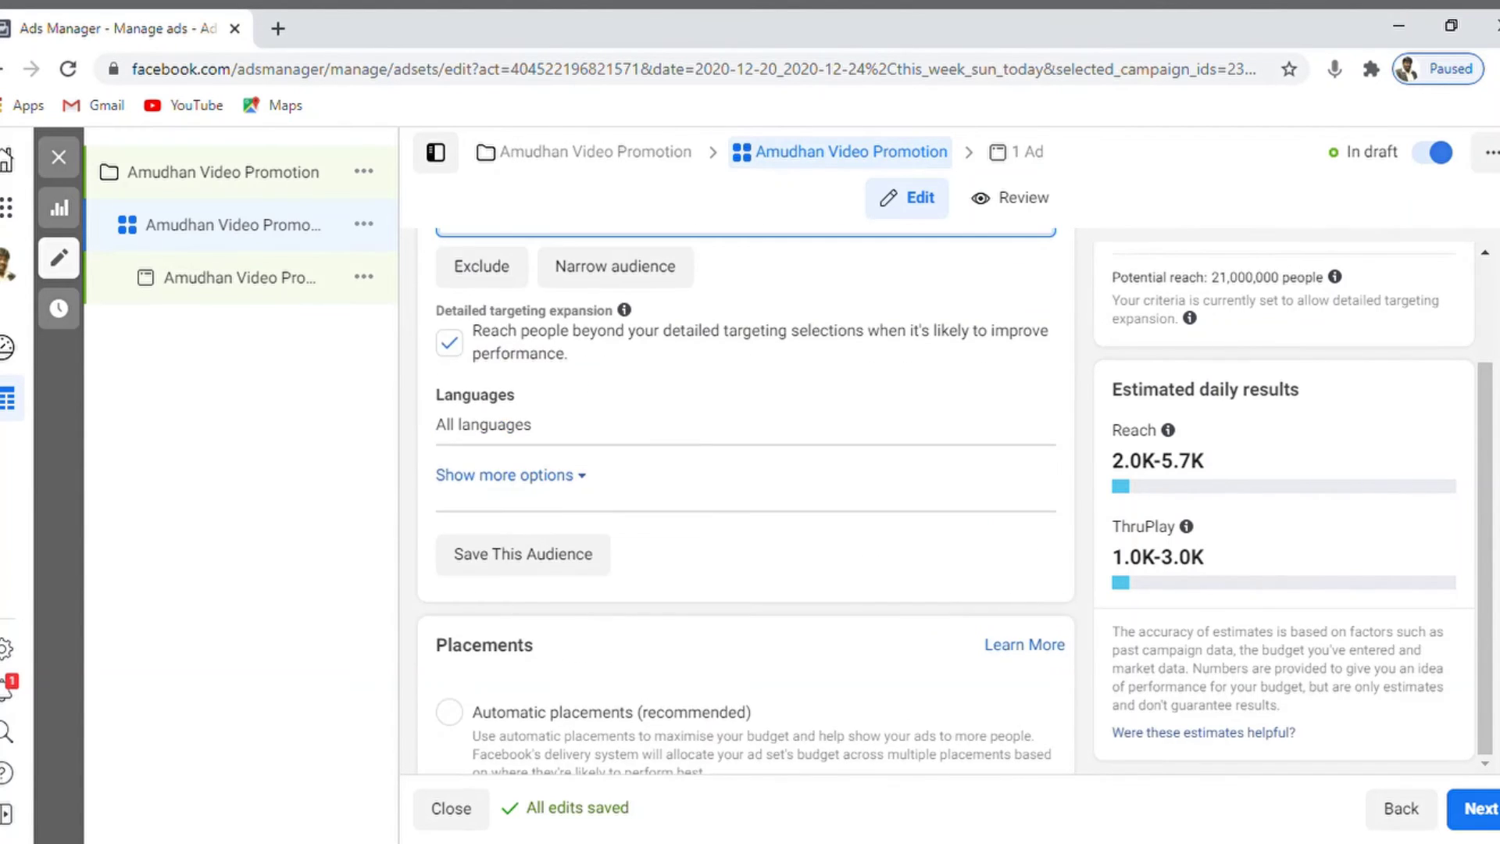
pyautogui.scroll(-4, 745, 500)
pyautogui.scroll(6, 742, 500)
pyautogui.scroll(-10, 742, 500)
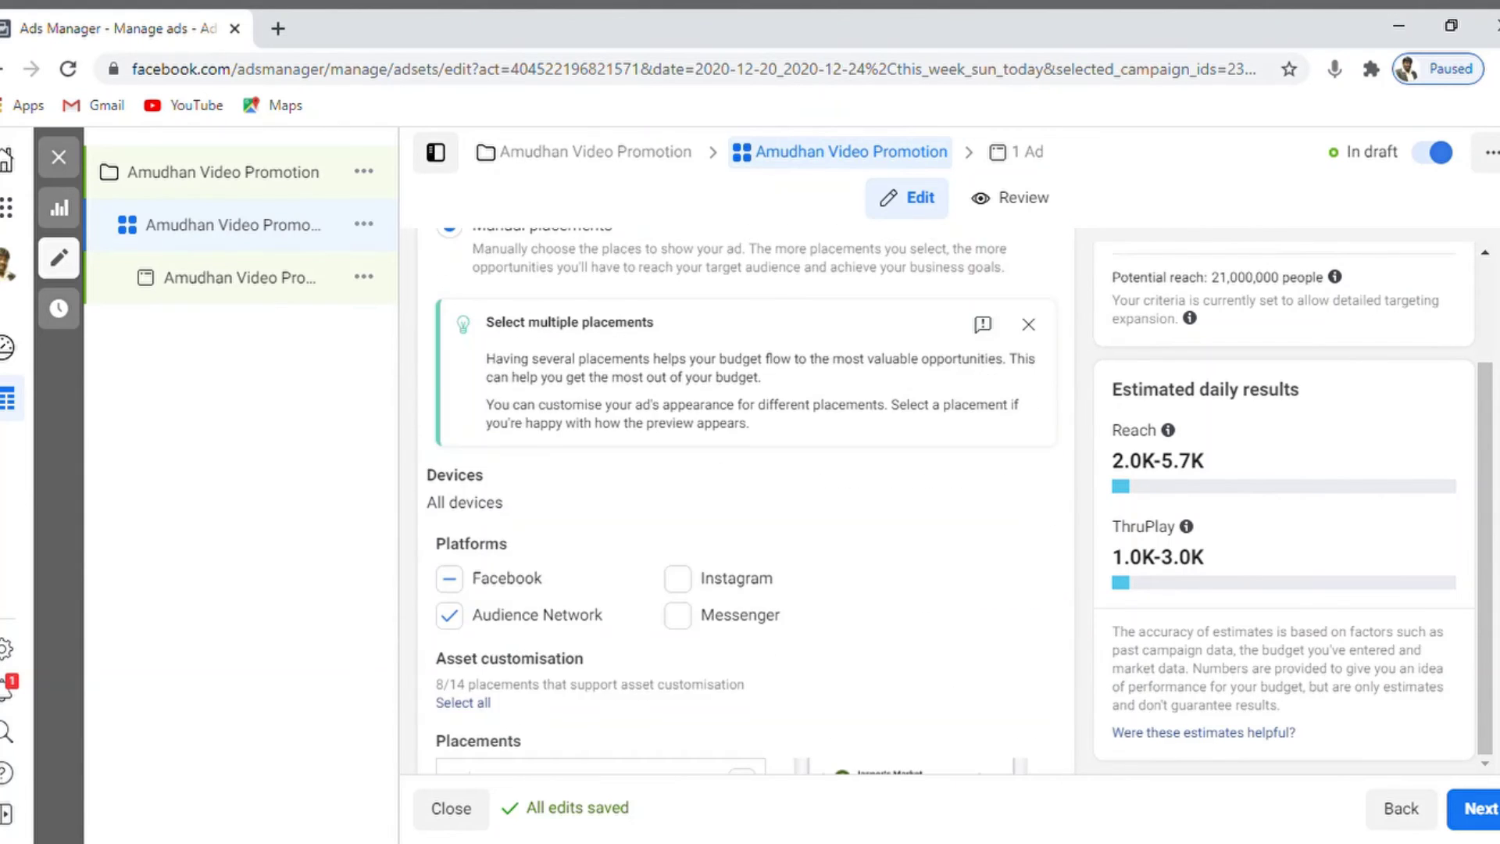
pyautogui.scroll(-8, 742, 500)
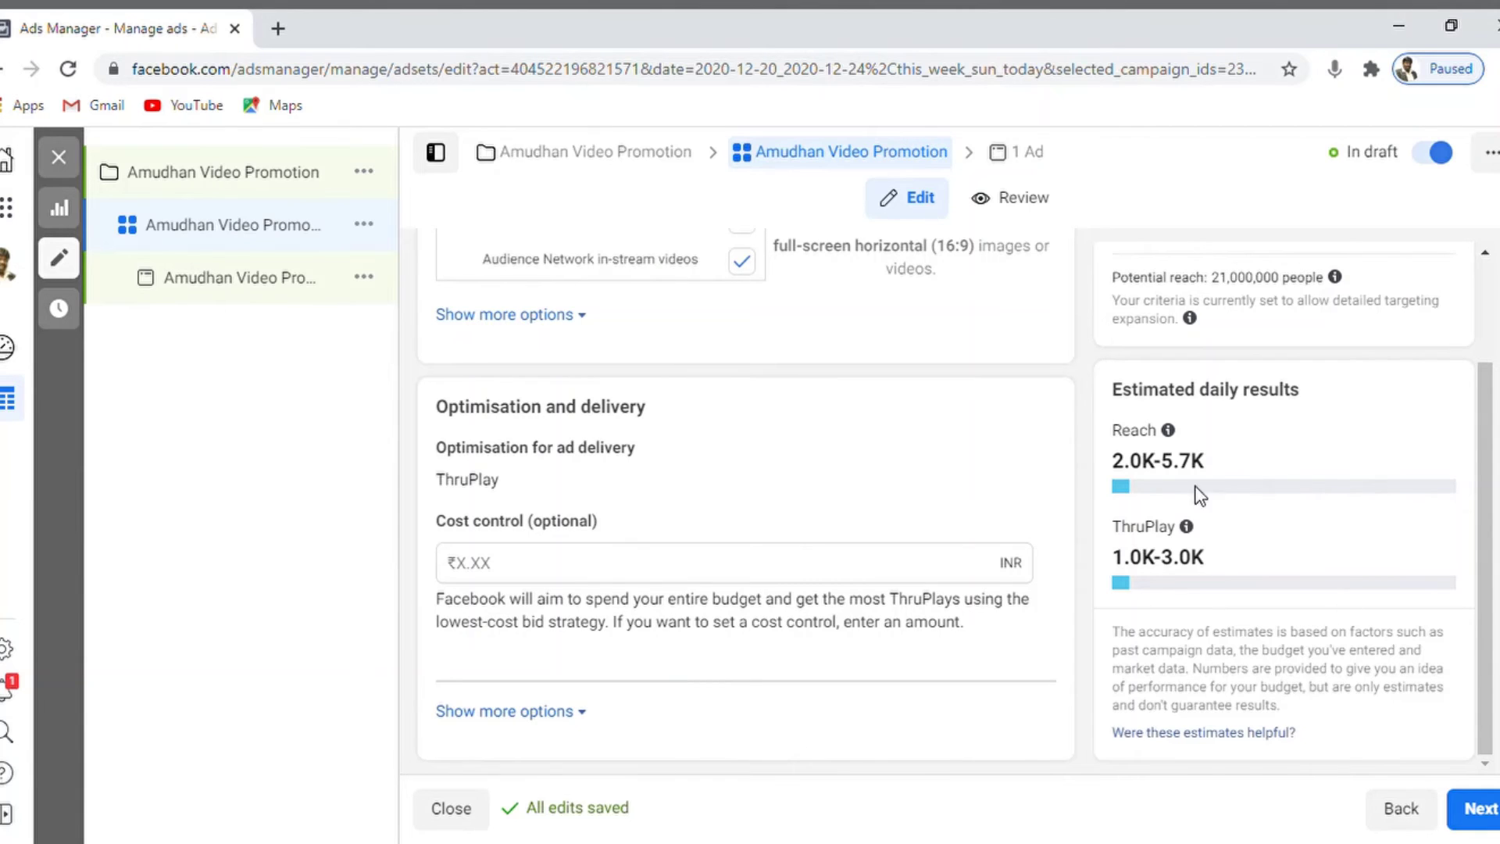
# Calculate the cost per ThruPlay by searching Google for 325/1000 in a new browser tab
pyautogui.click(279, 29)
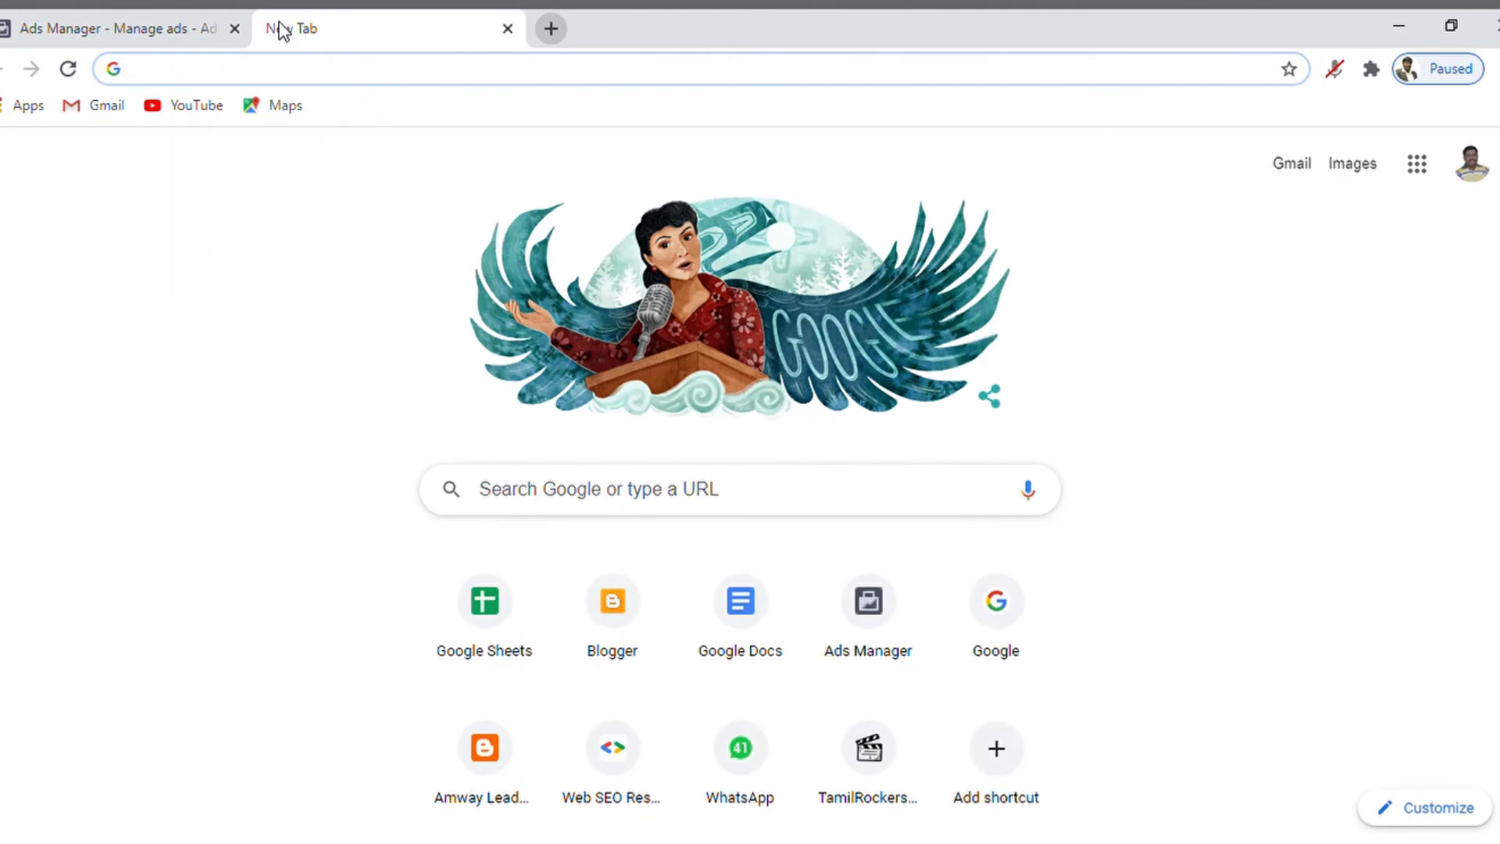
pyautogui.write('325')
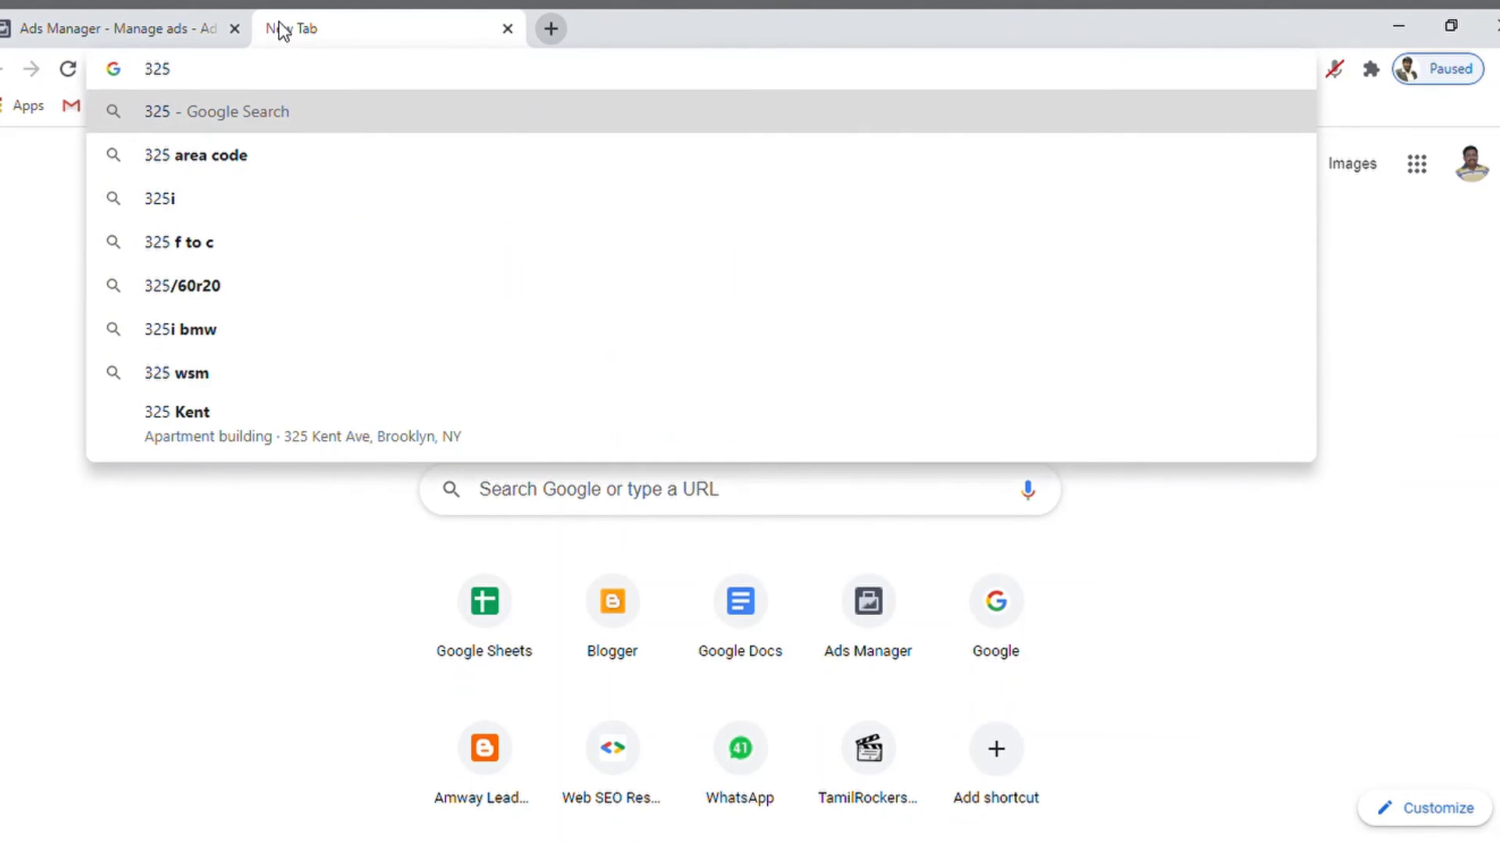
pyautogui.write('/')
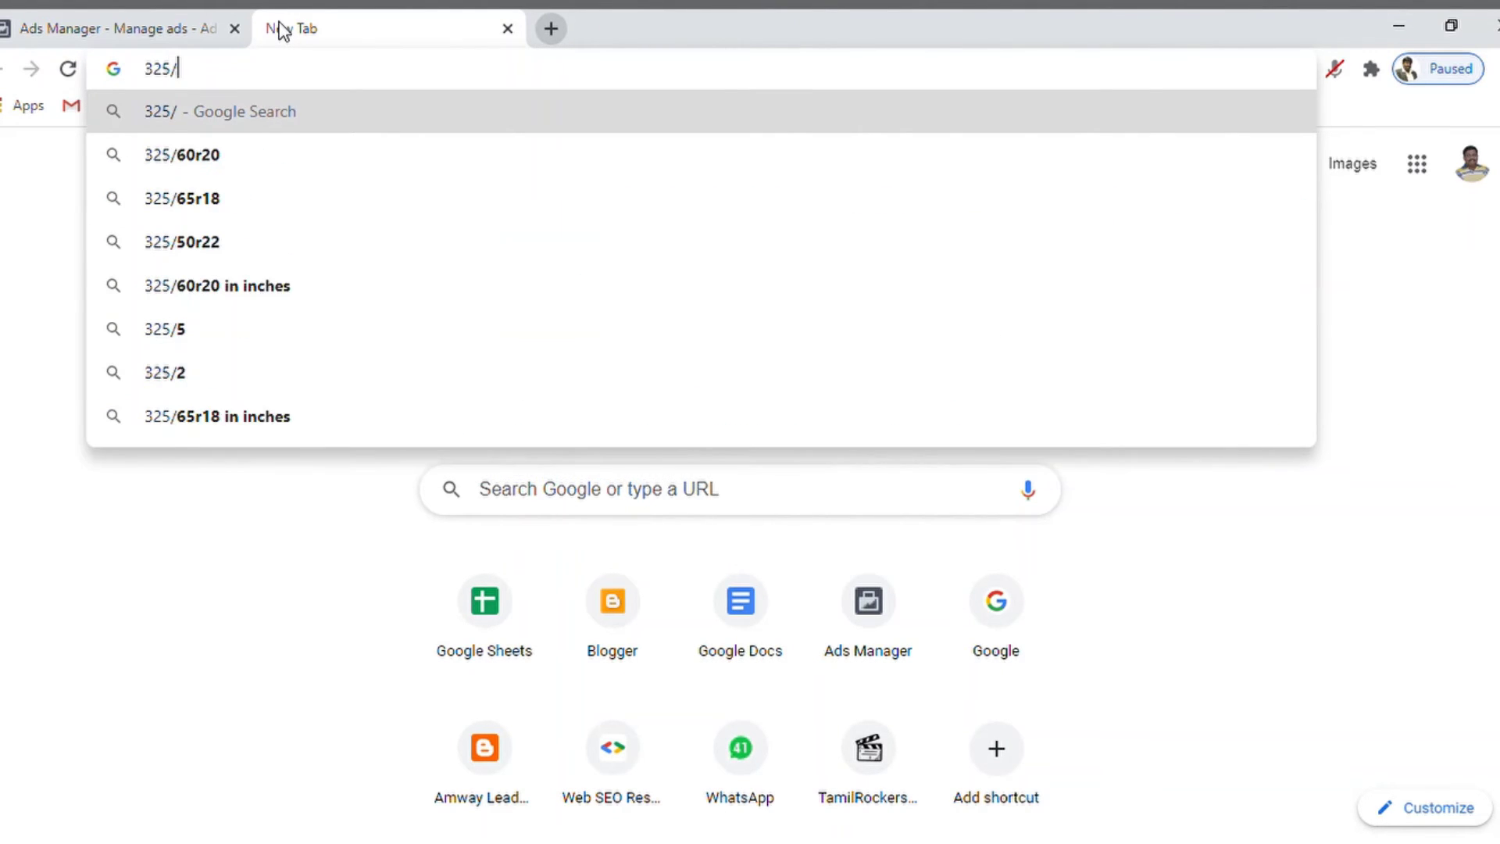
pyautogui.write('1000')
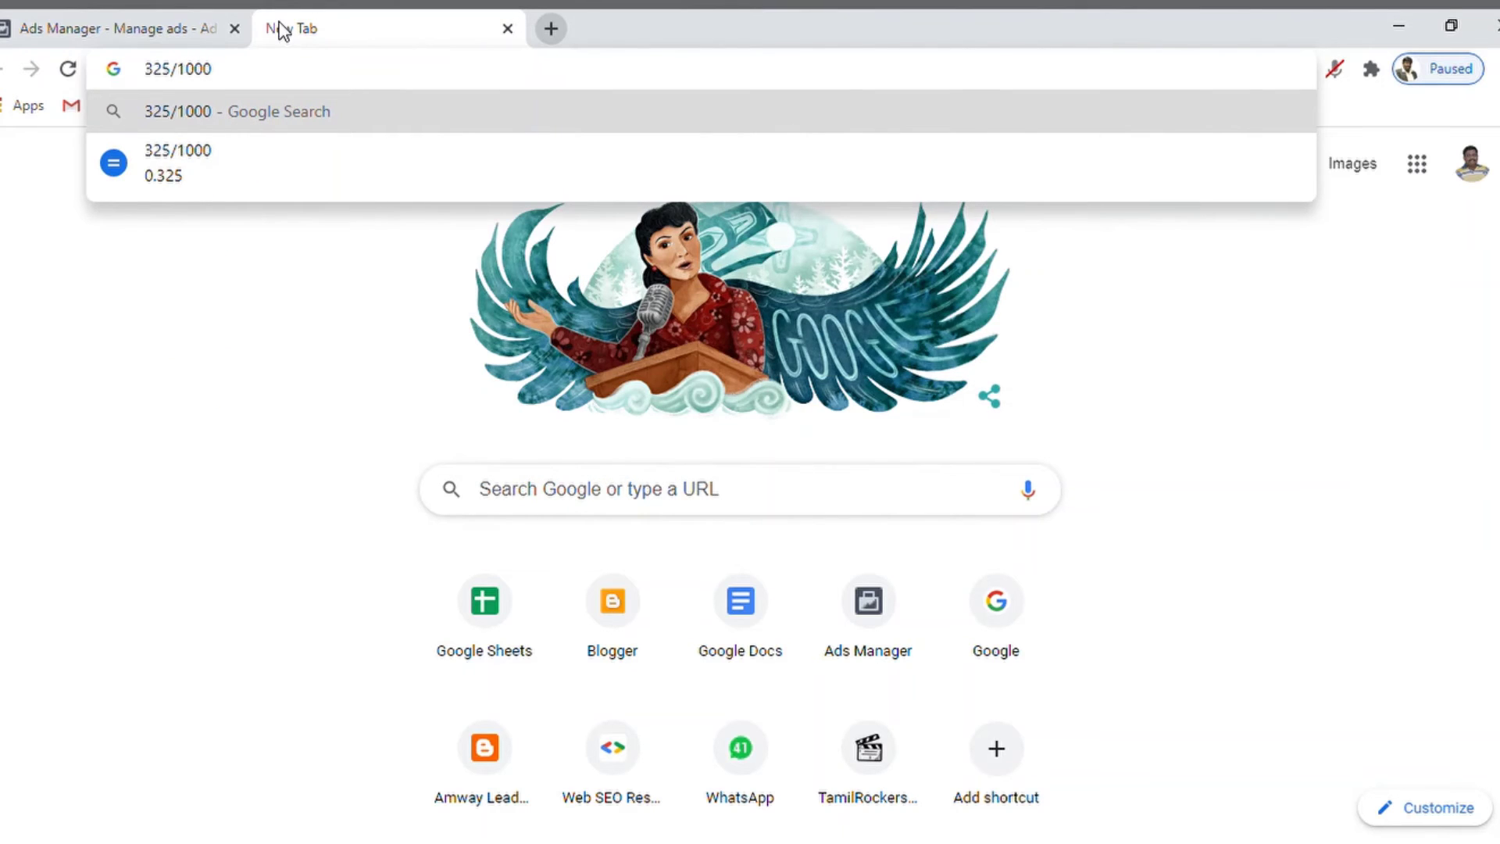
pyautogui.press('Return')
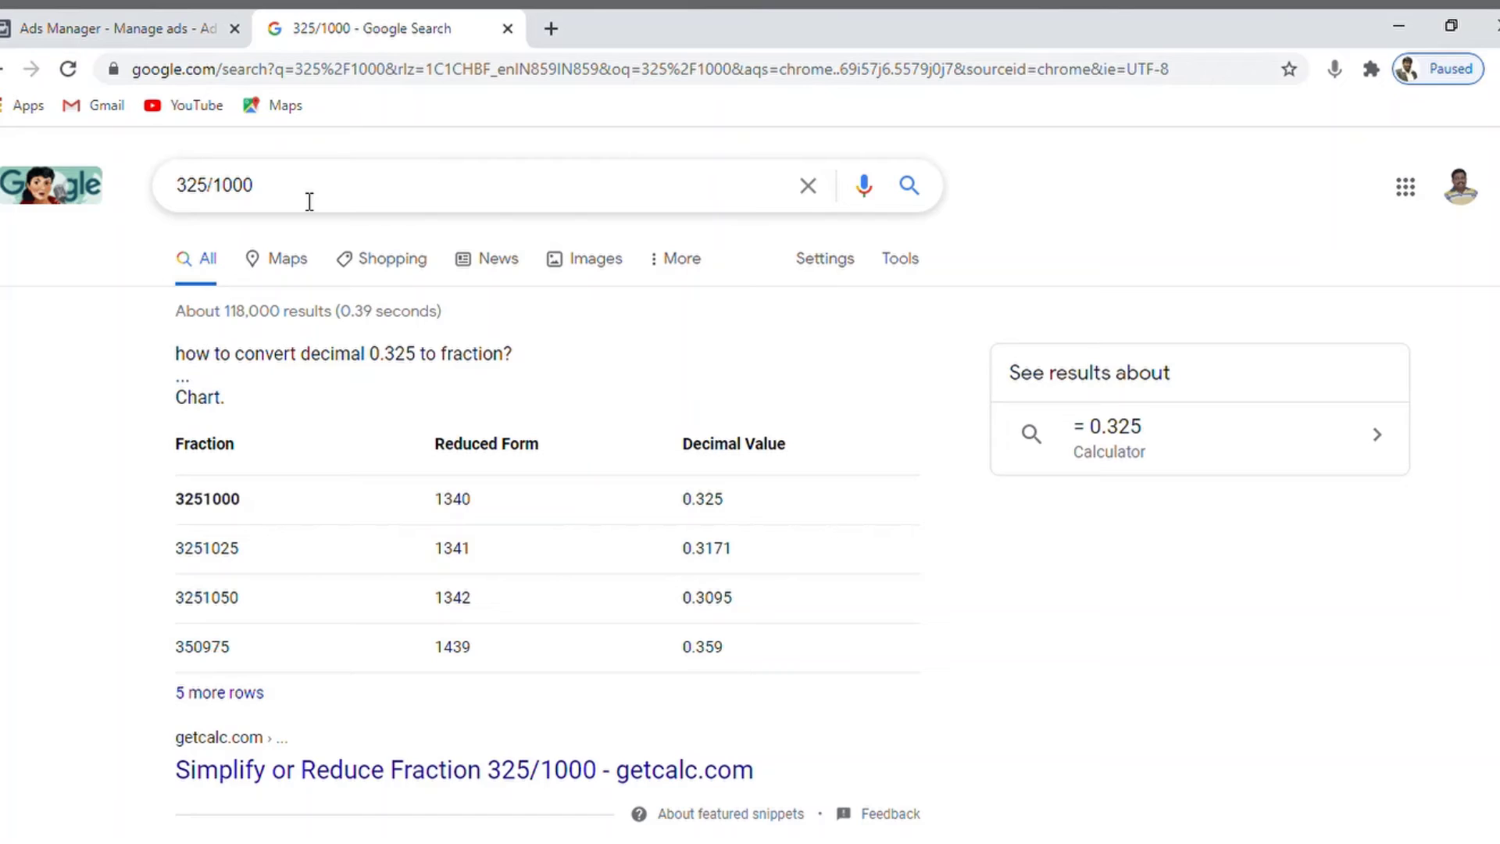
pyautogui.doubleClick(694, 508)
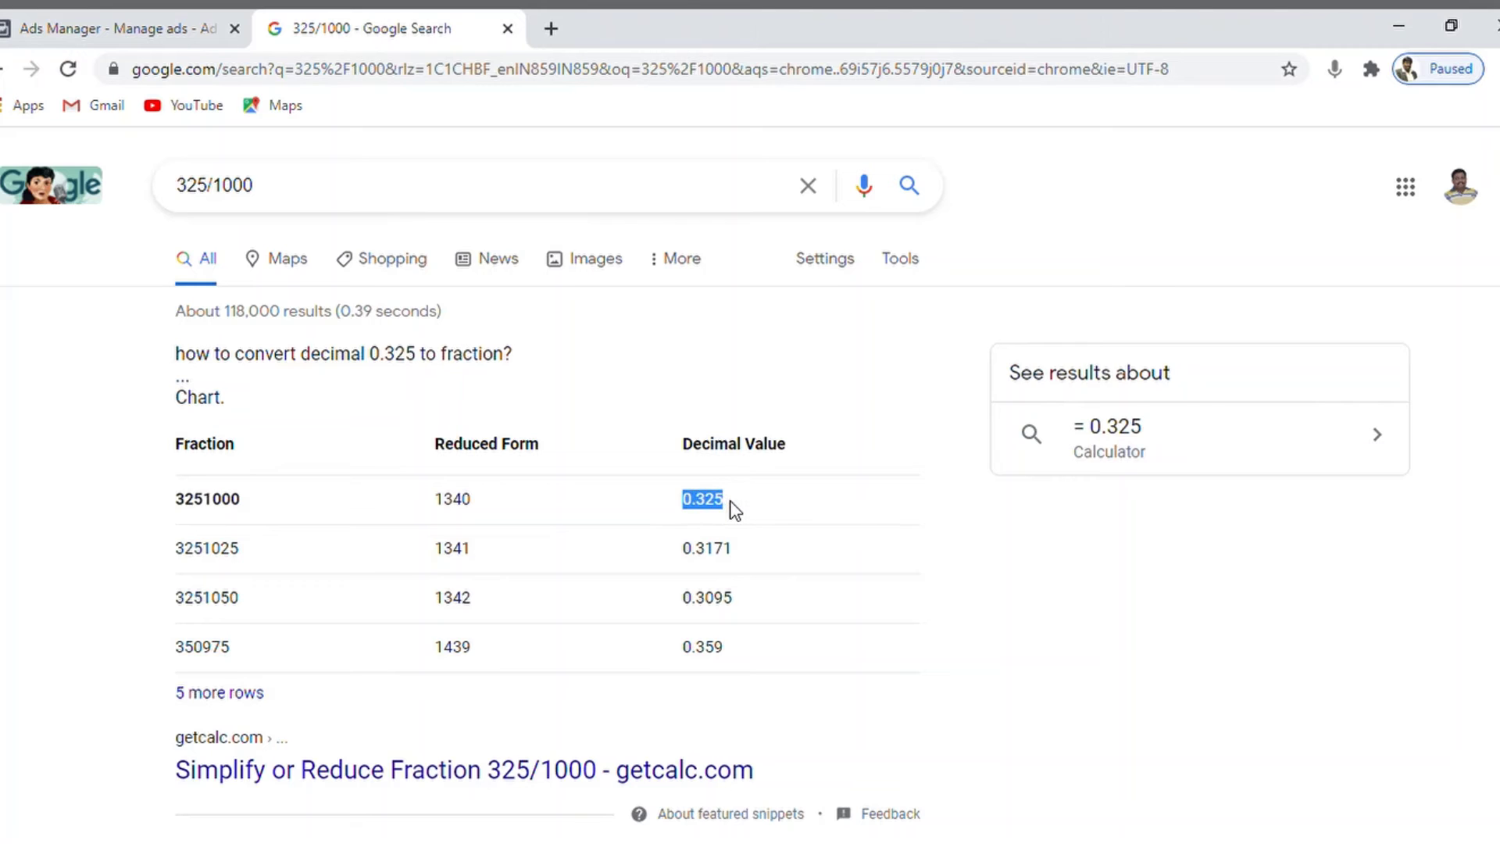
# Return to Ads Manager, try a cost control of ₹0.32 and check the estimated daily results
pyautogui.click(101, 31)
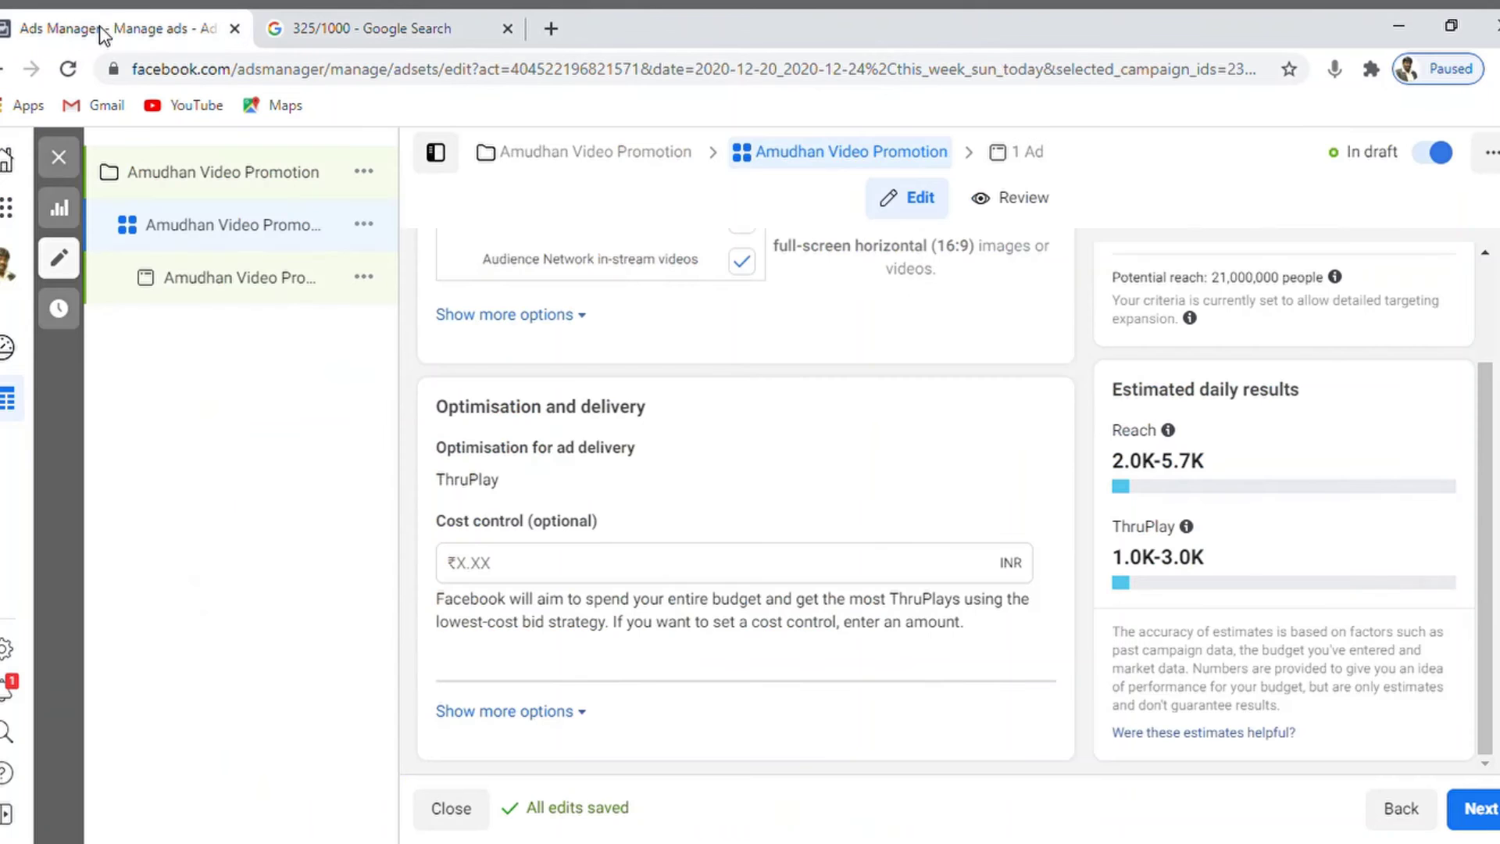
pyautogui.click(502, 569)
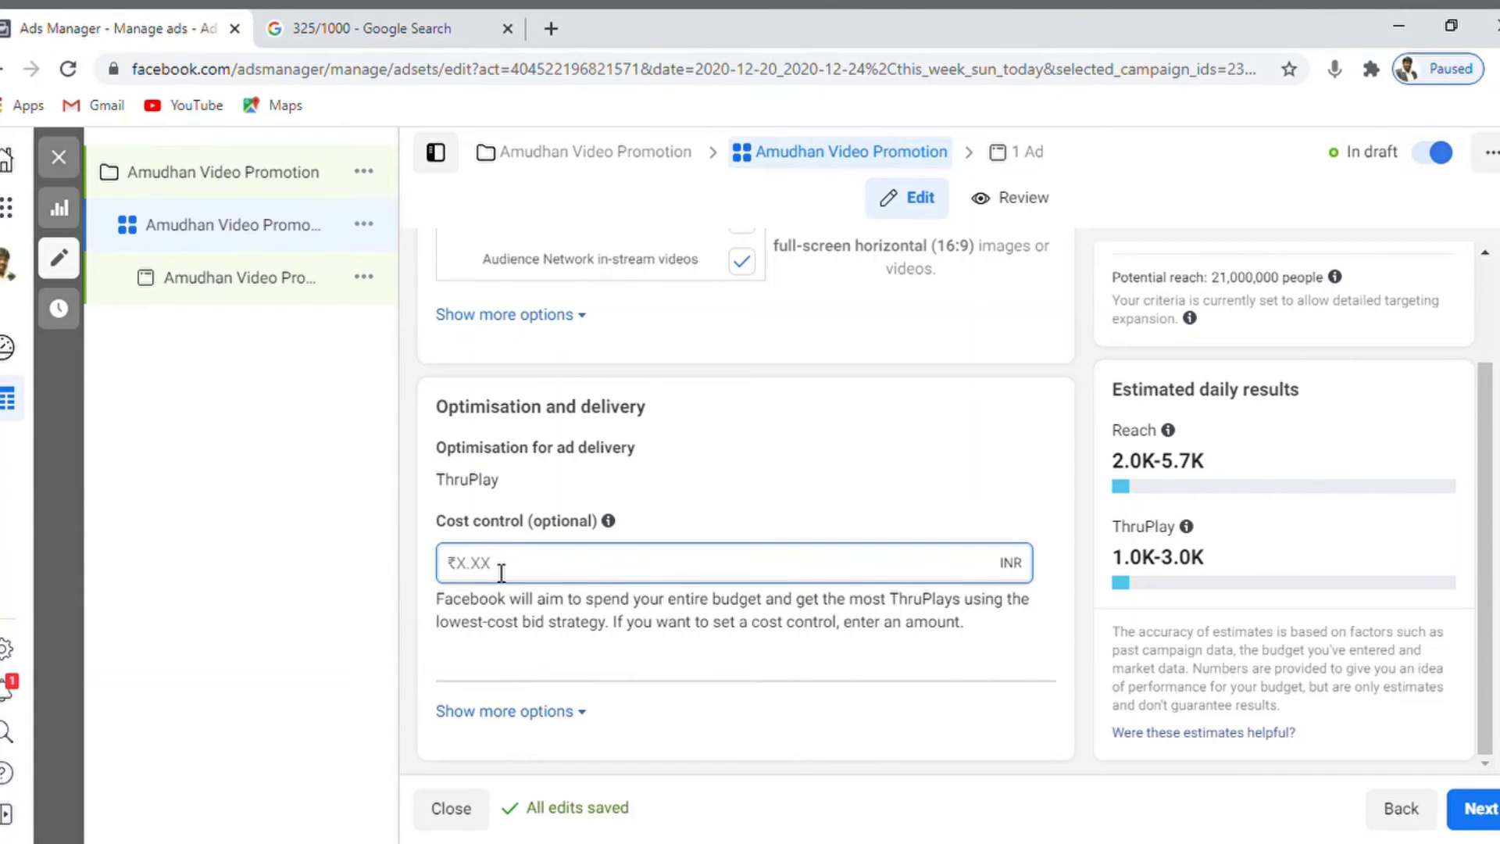
pyautogui.write('.32')
pyautogui.press('Home')
pyautogui.write('0')
pyautogui.click(1082, 658)
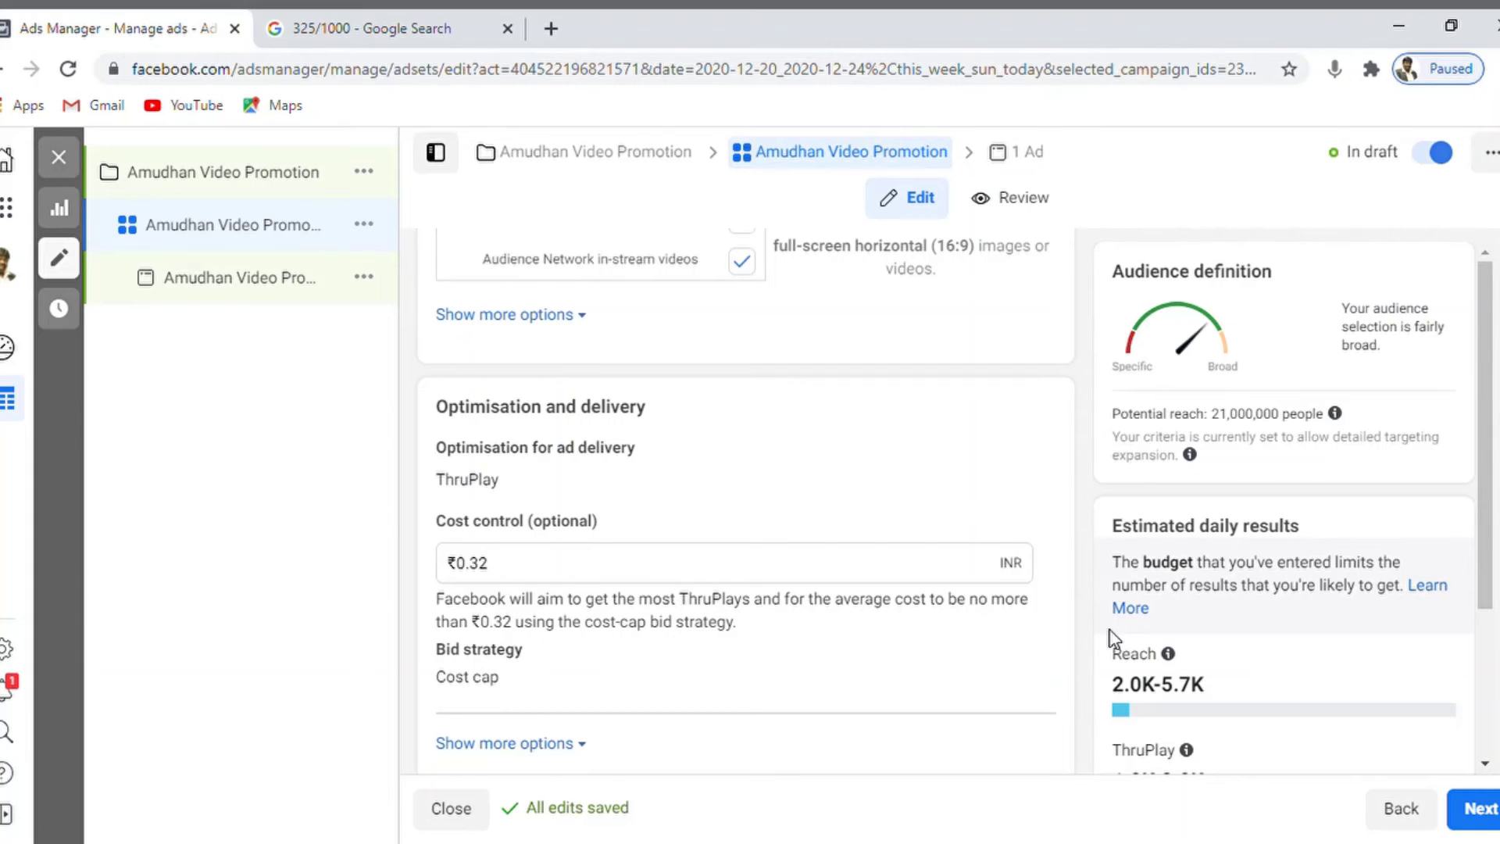
pyautogui.moveTo(1491, 481); pyautogui.dragTo(1489, 627)
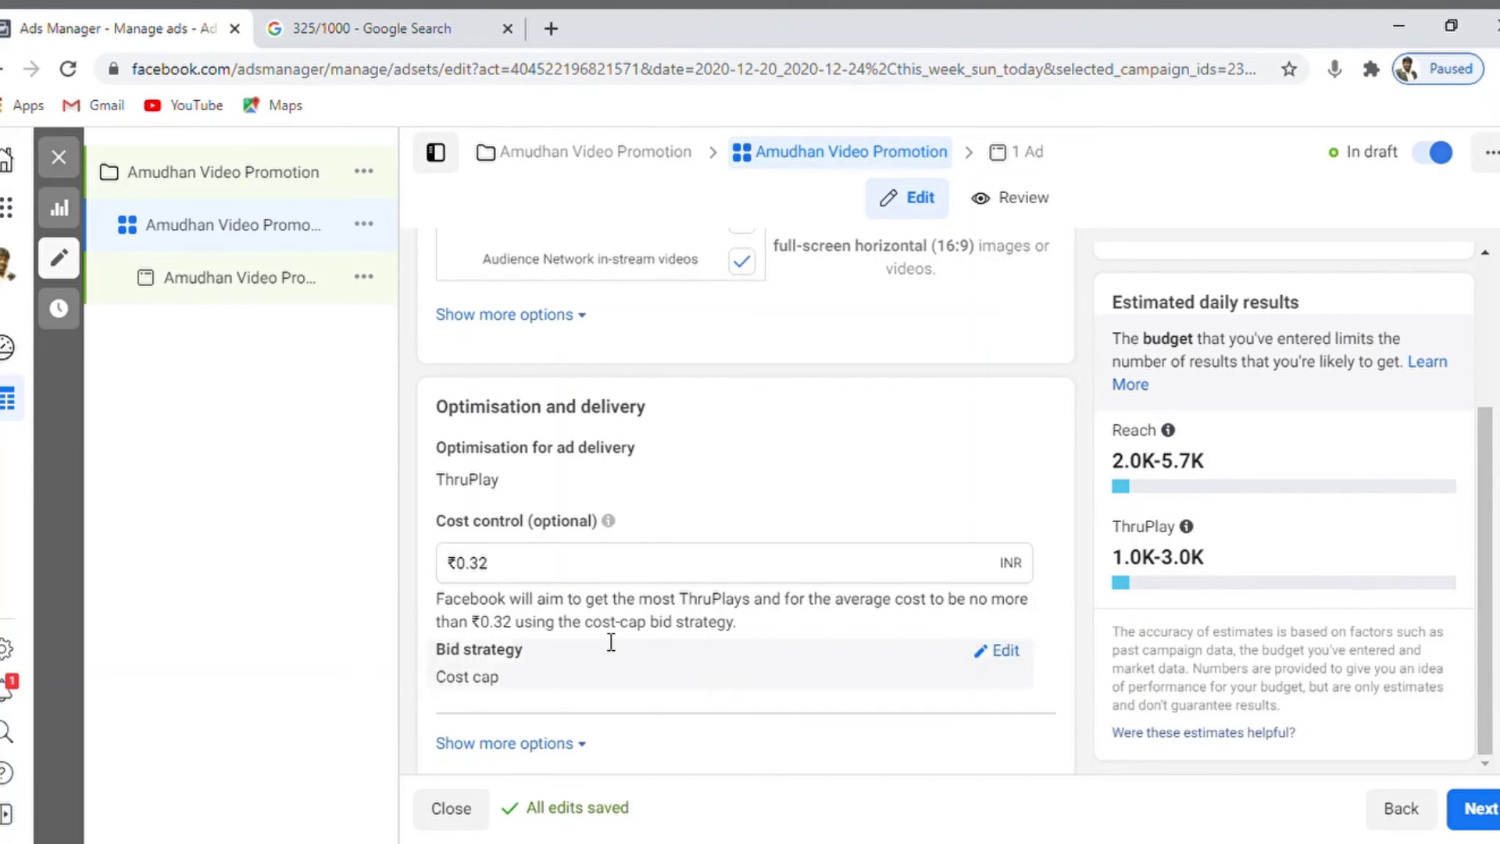
# Try a cost control of ₹0.10 to see its effect on the estimated reach and ThruPlay
pyautogui.click(512, 569)
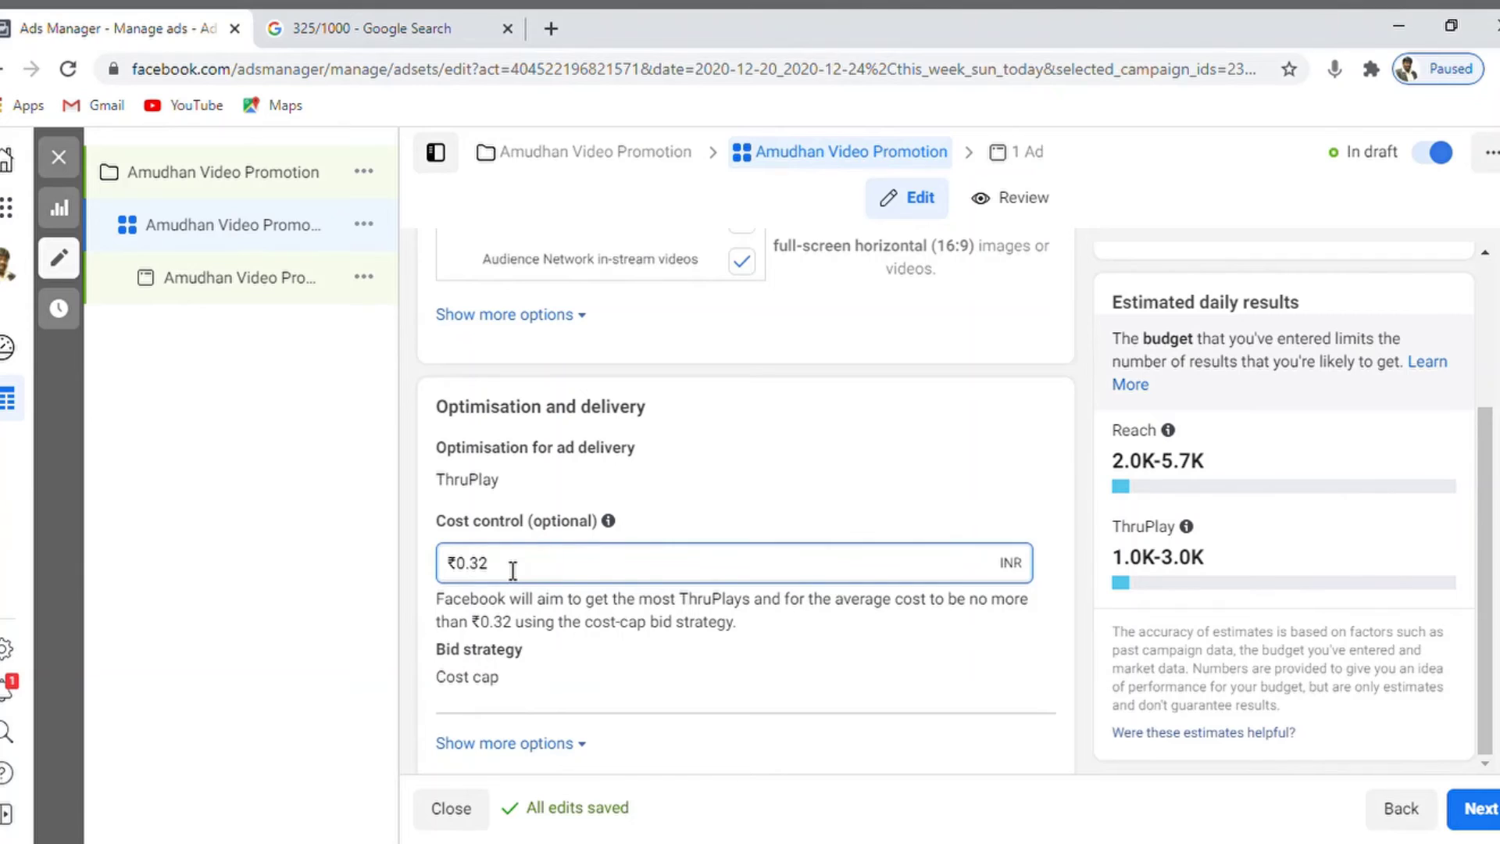
pyautogui.press('Left')
pyautogui.press('BackSpace')
pyautogui.press('Delete')
pyautogui.press('BackSpace')
pyautogui.write('.10')
pyautogui.click(1029, 709)
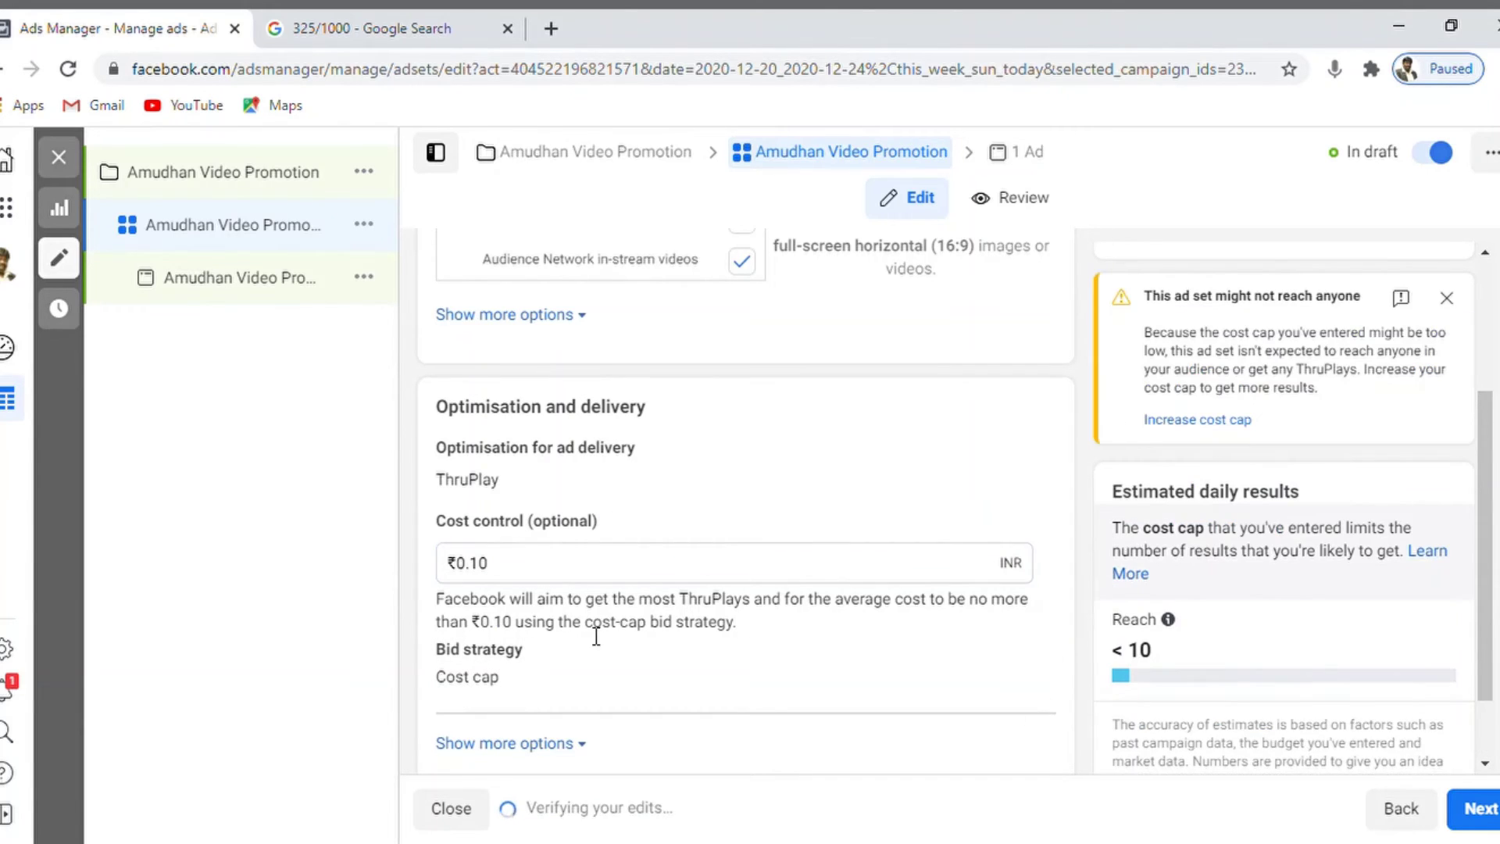
# Try raising the cost control to ₹0.15 and compare the estimated daily results
pyautogui.click(506, 563)
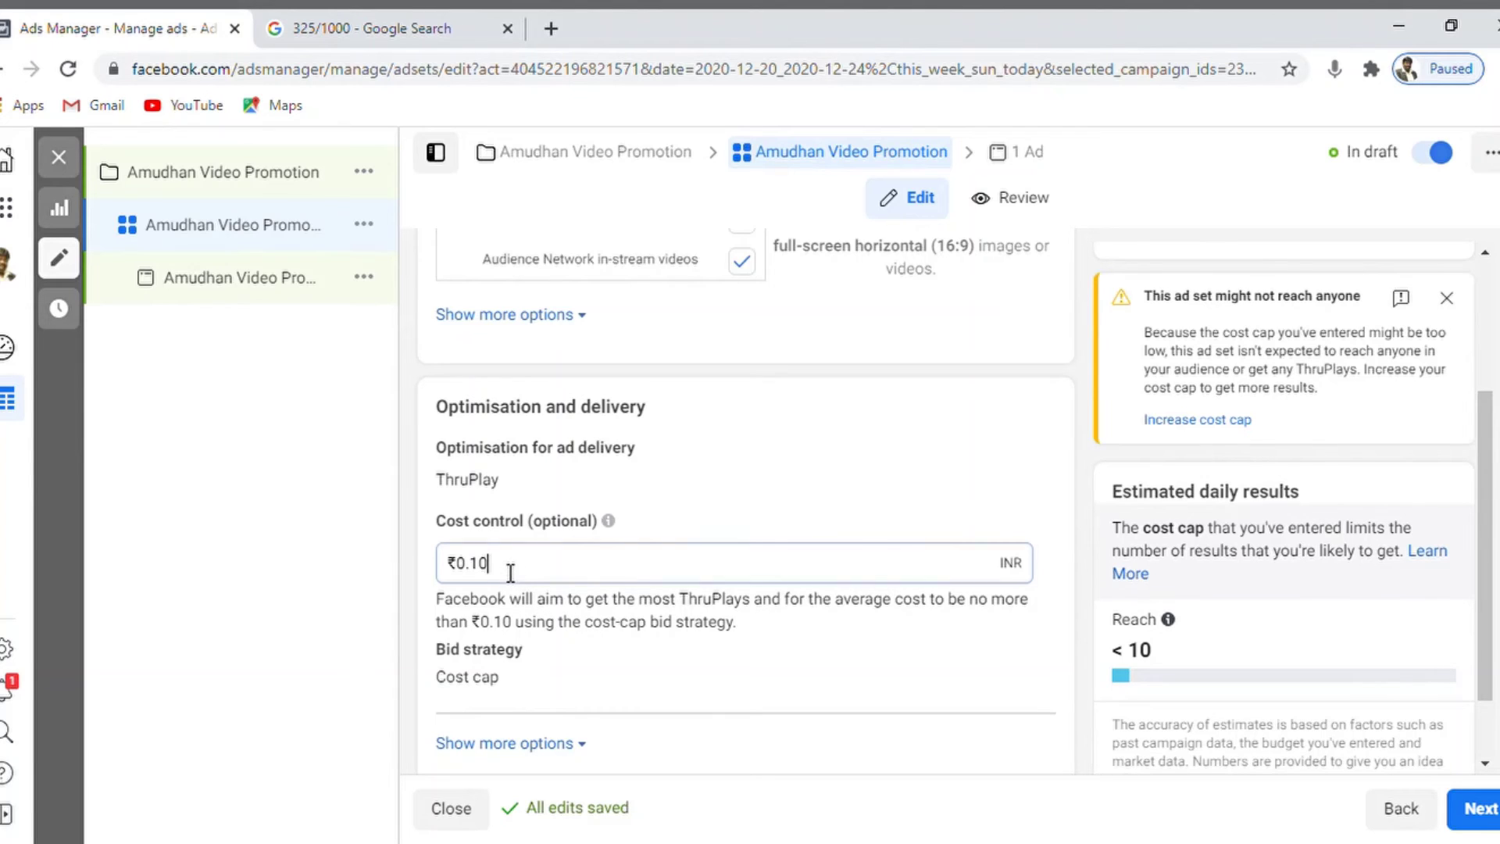
pyautogui.press('BackSpace')
pyautogui.write('5')
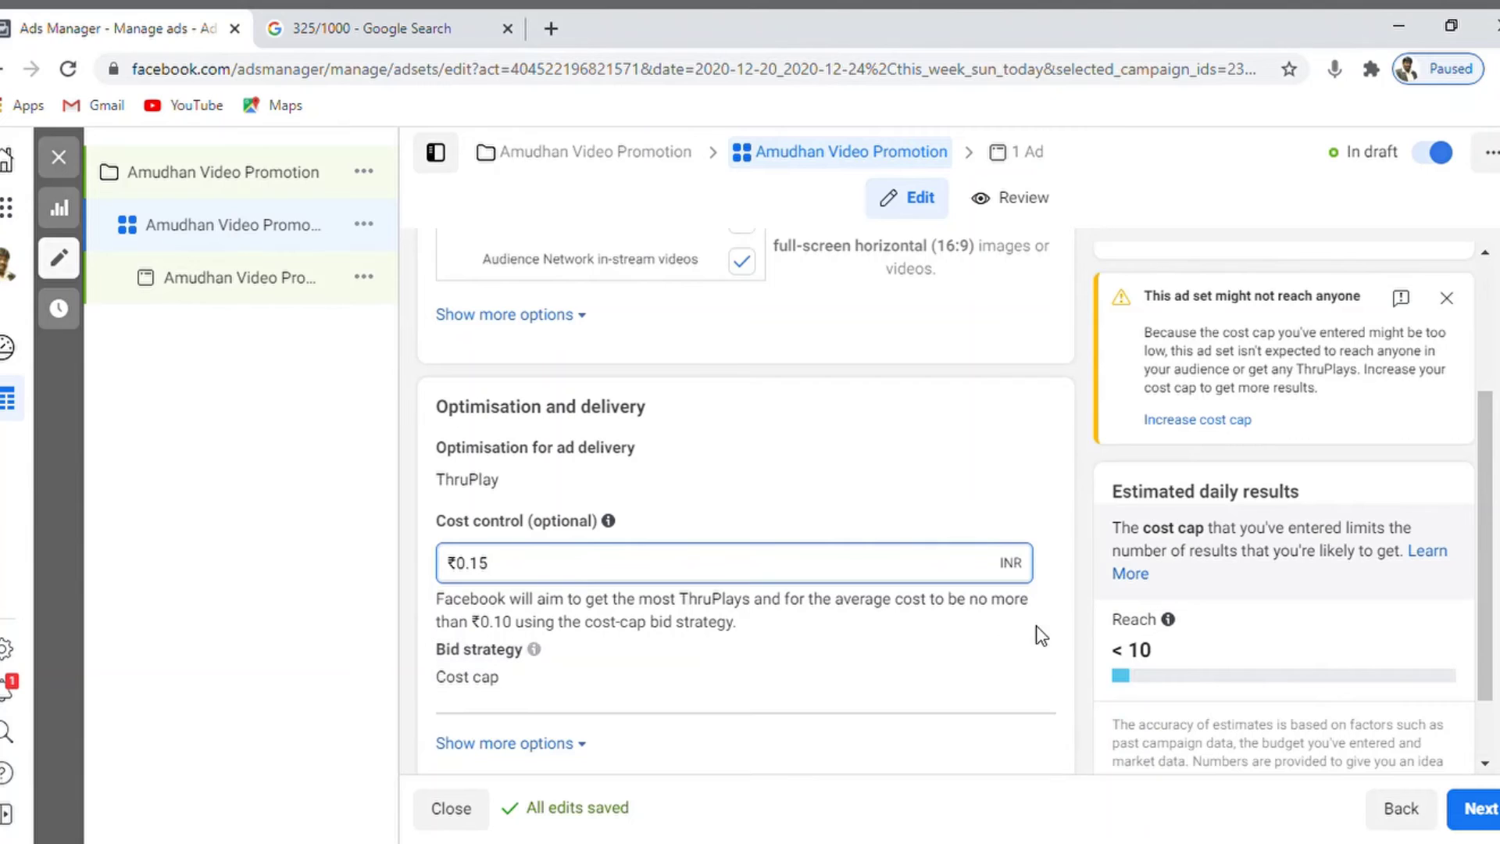
pyautogui.click(1045, 606)
# Set the ad set's cost control for ThruPlay to ₹0.20
pyautogui.click(527, 577)
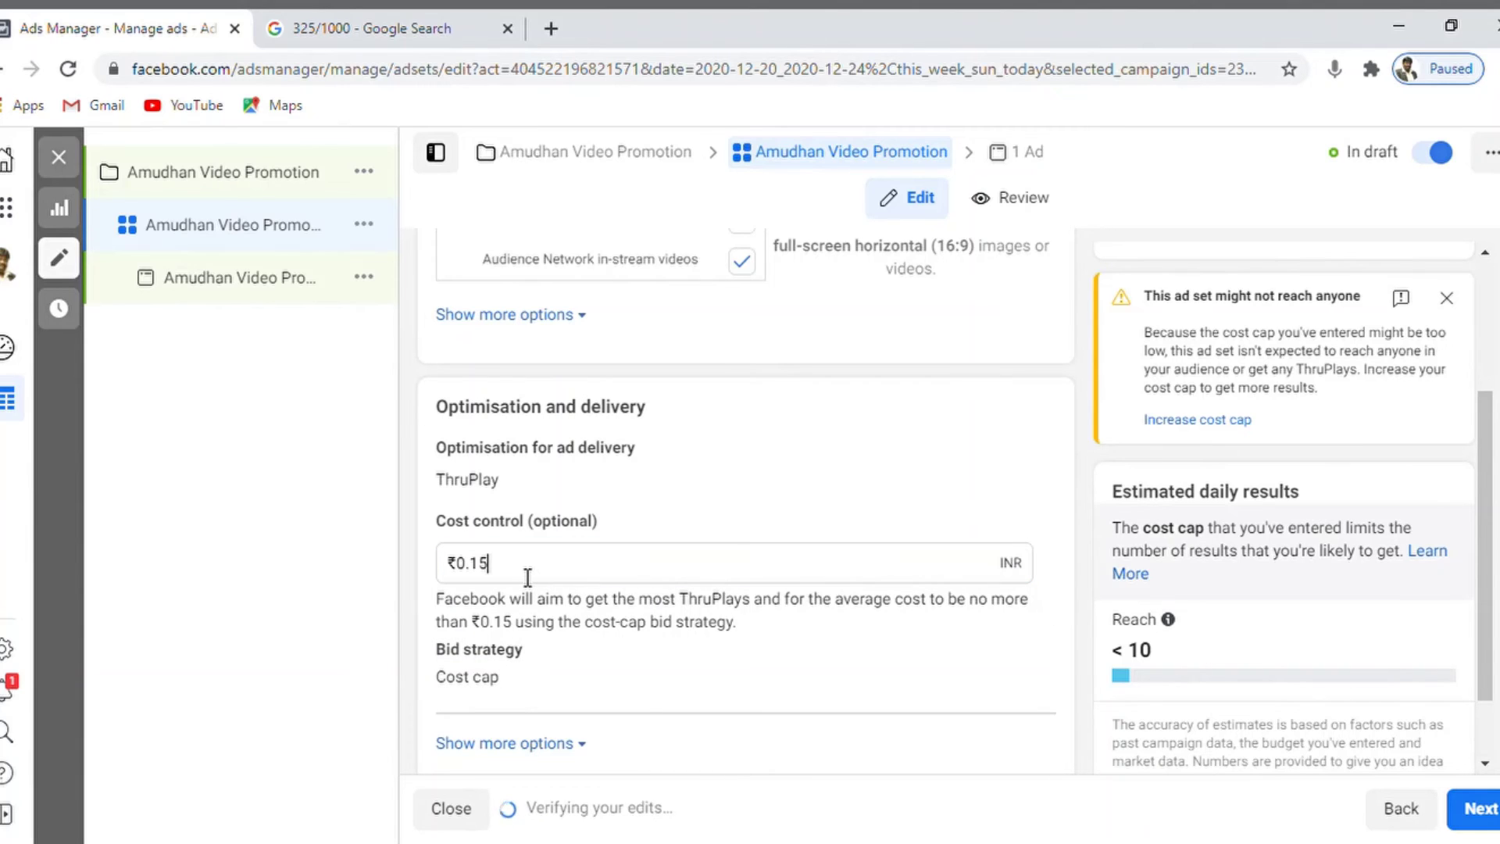
pyautogui.press('BackSpace')
pyautogui.press('BackSpace')
pyautogui.press('BackSpace')
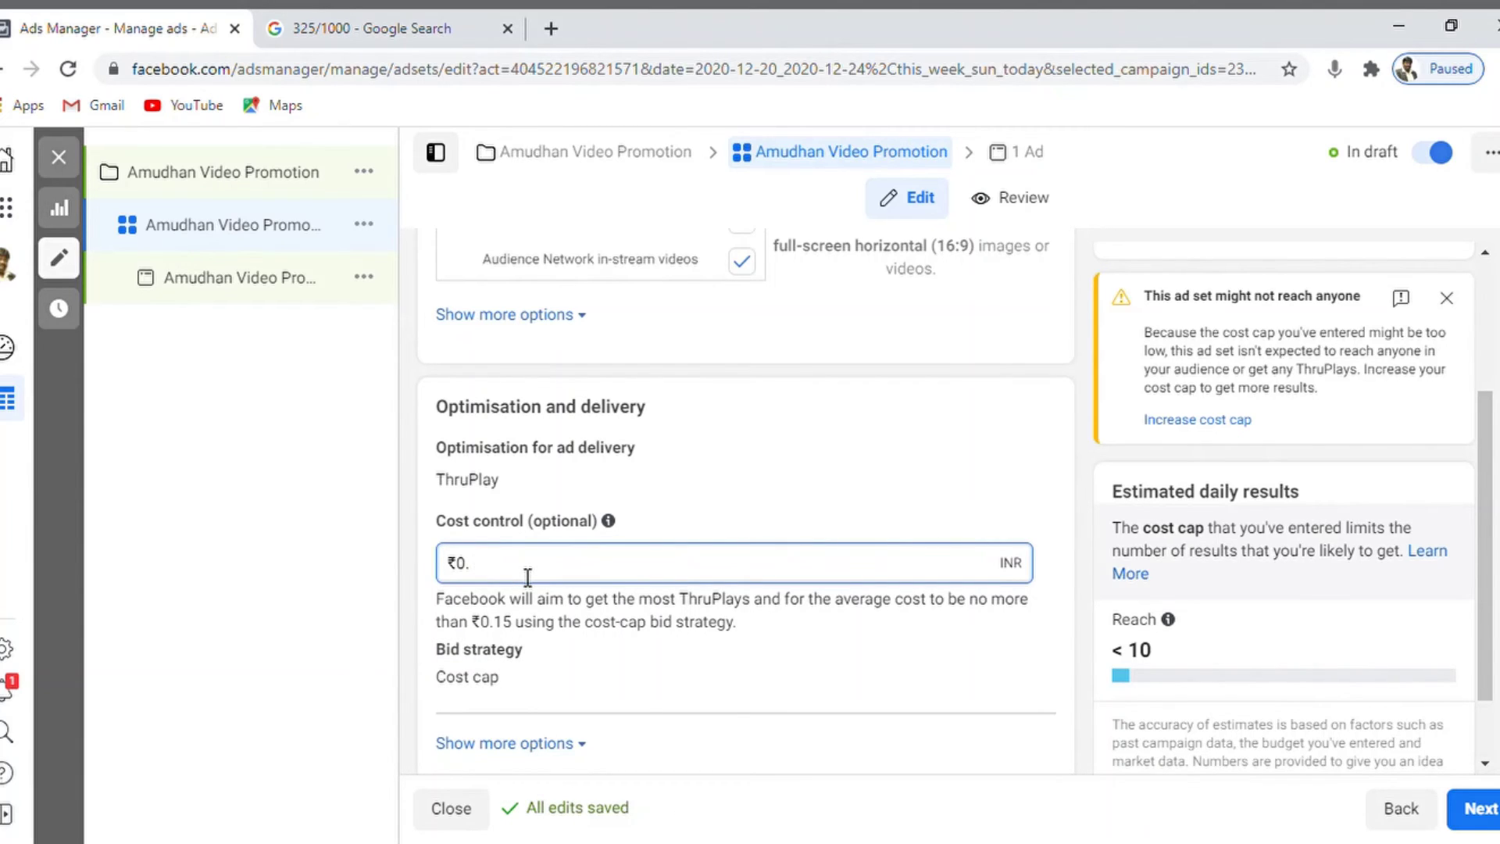
pyautogui.write('.20')
pyautogui.click(270, 579)
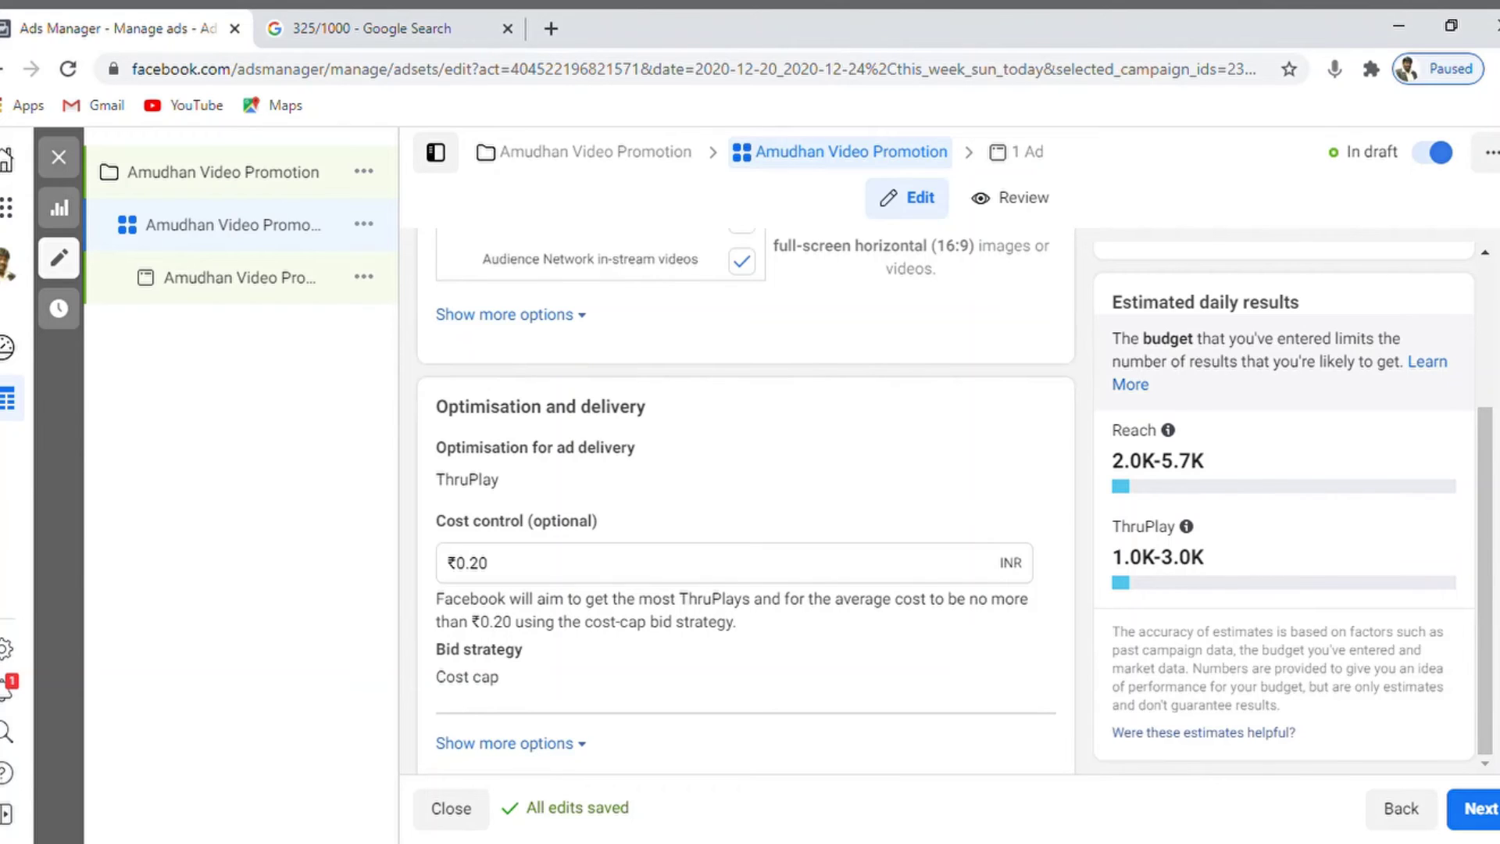
# Continue to the ad level and choose the Facebook Page bearing the advertiser's own name as the ad's identity
pyautogui.scroll(-1, 746, 500)
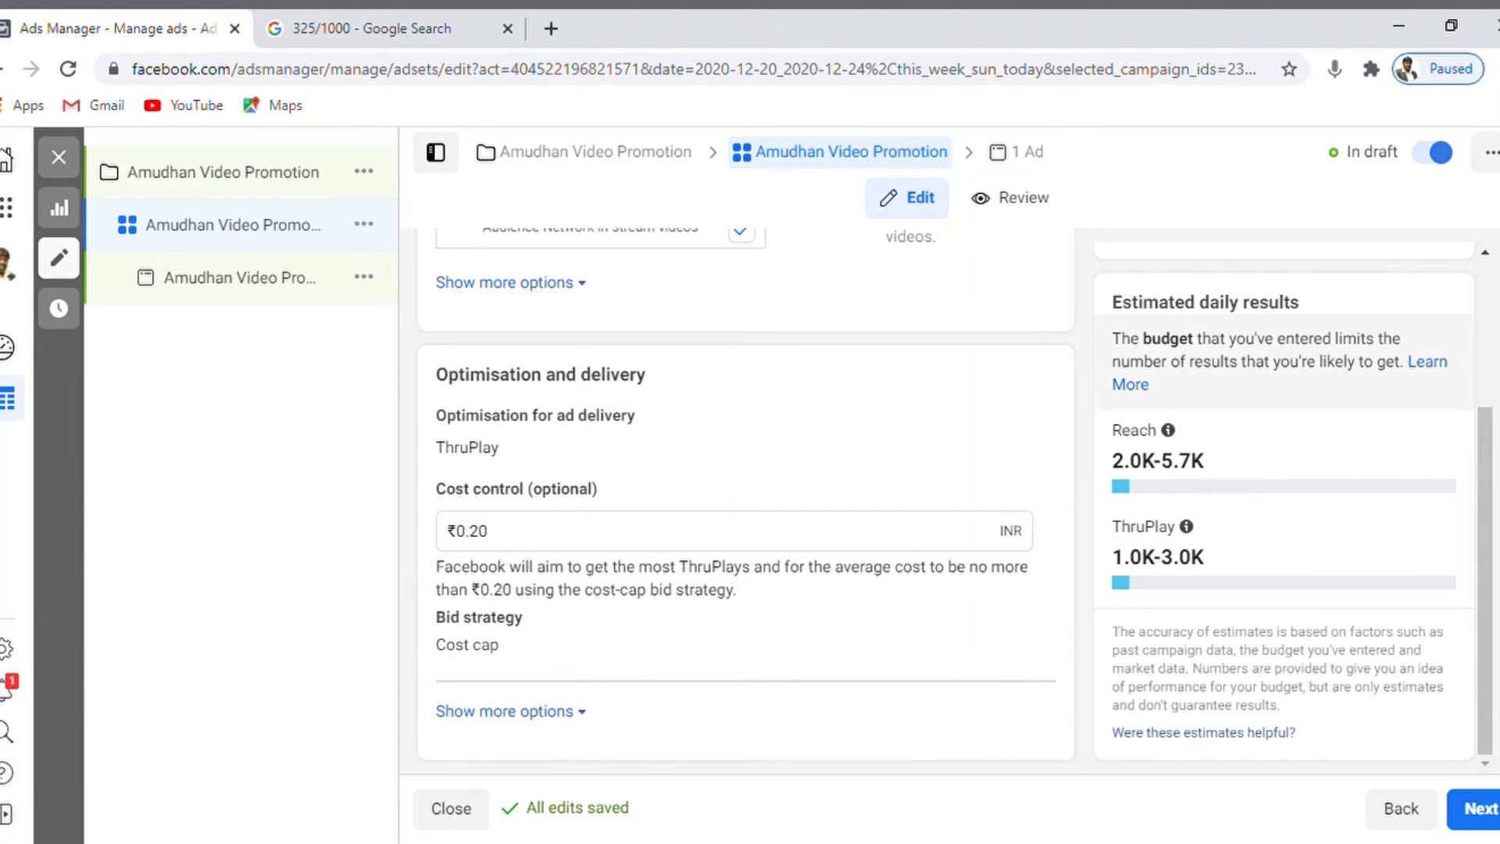
pyautogui.click(1491, 807)
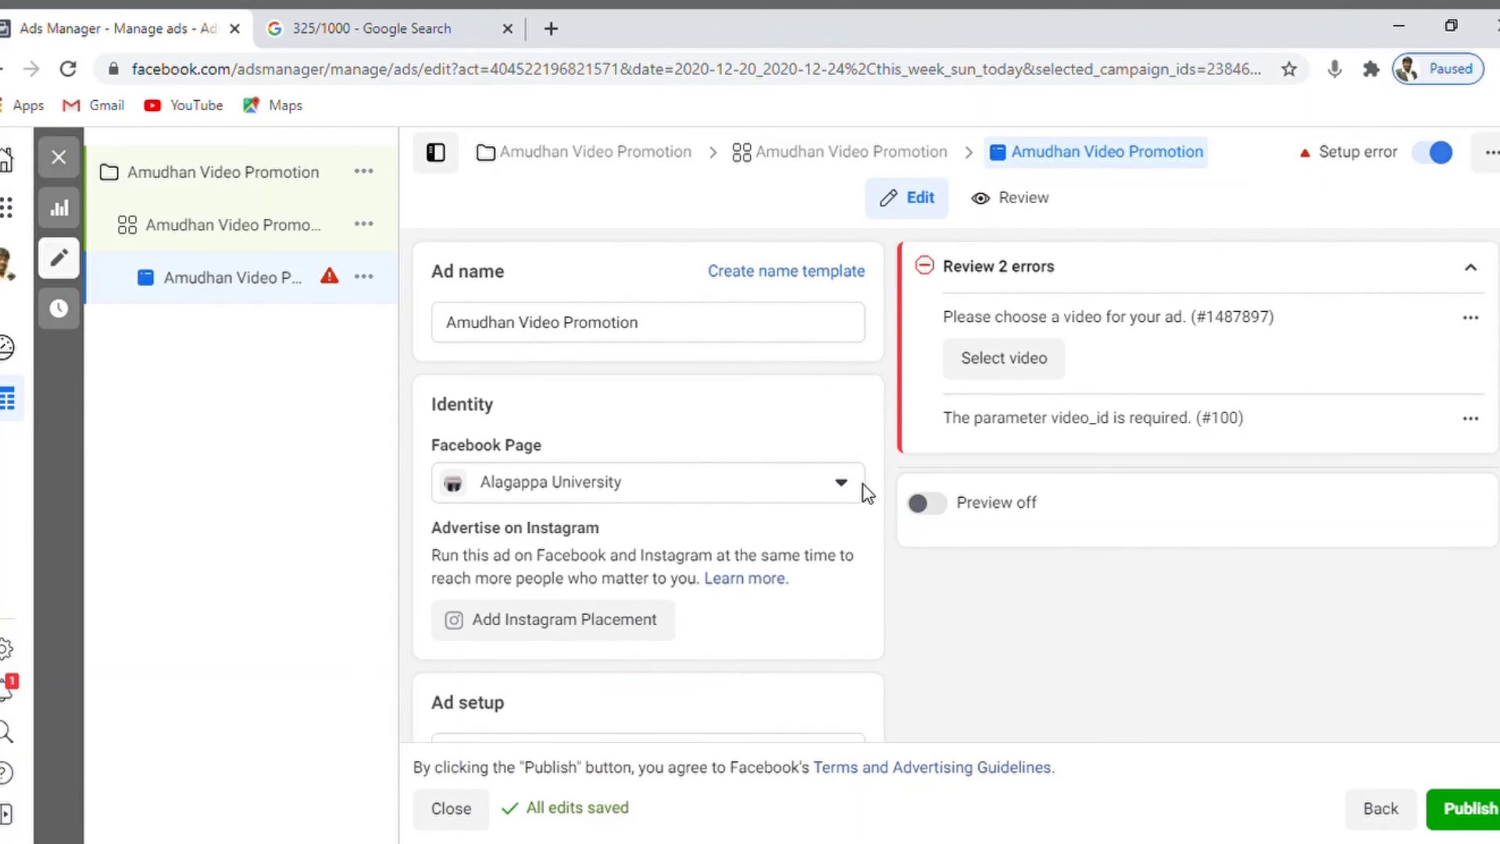
pyautogui.click(840, 486)
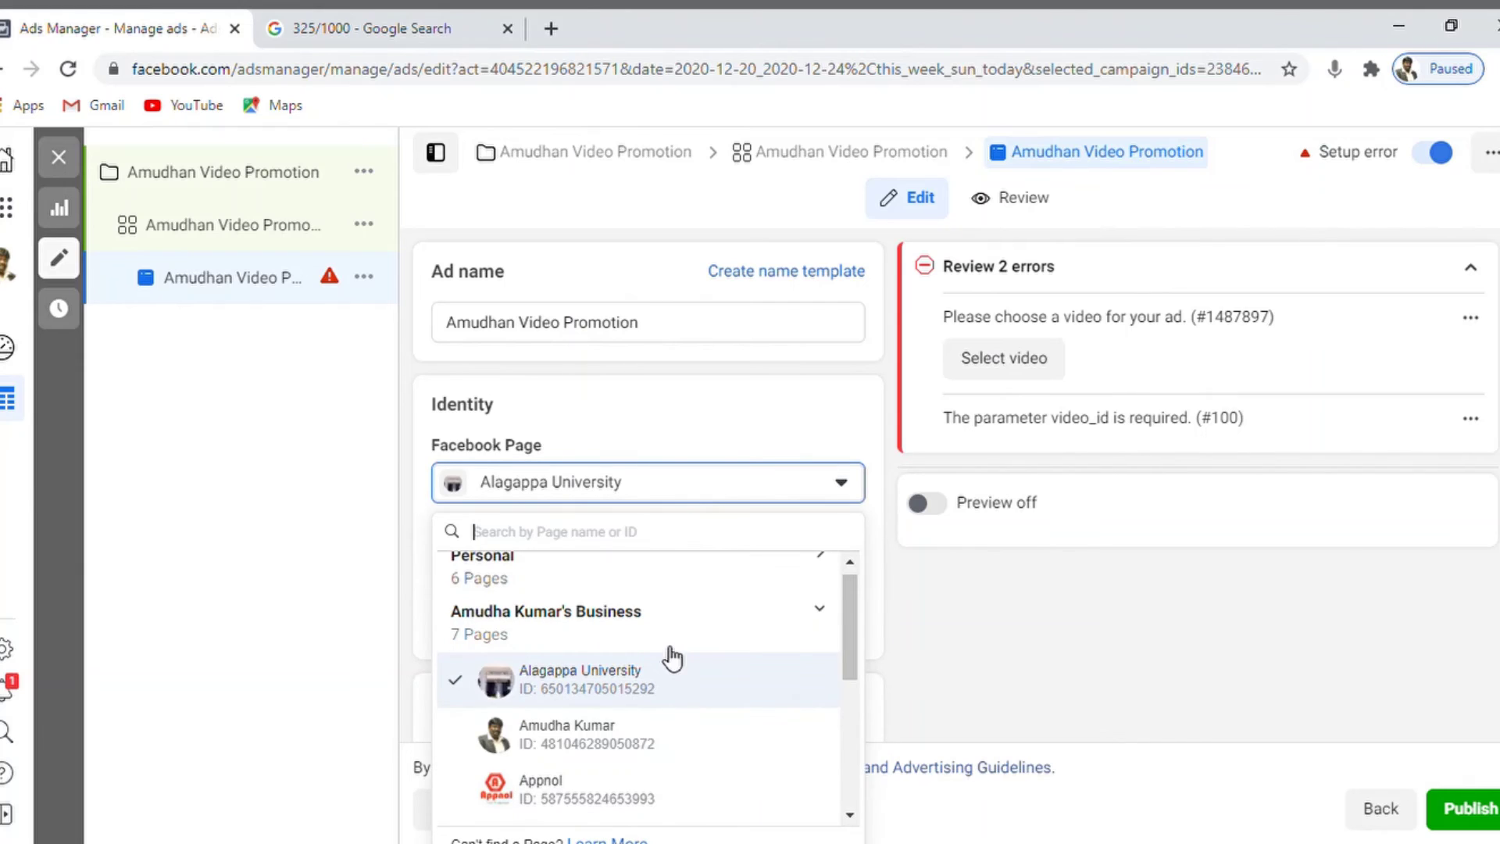
pyautogui.click(611, 748)
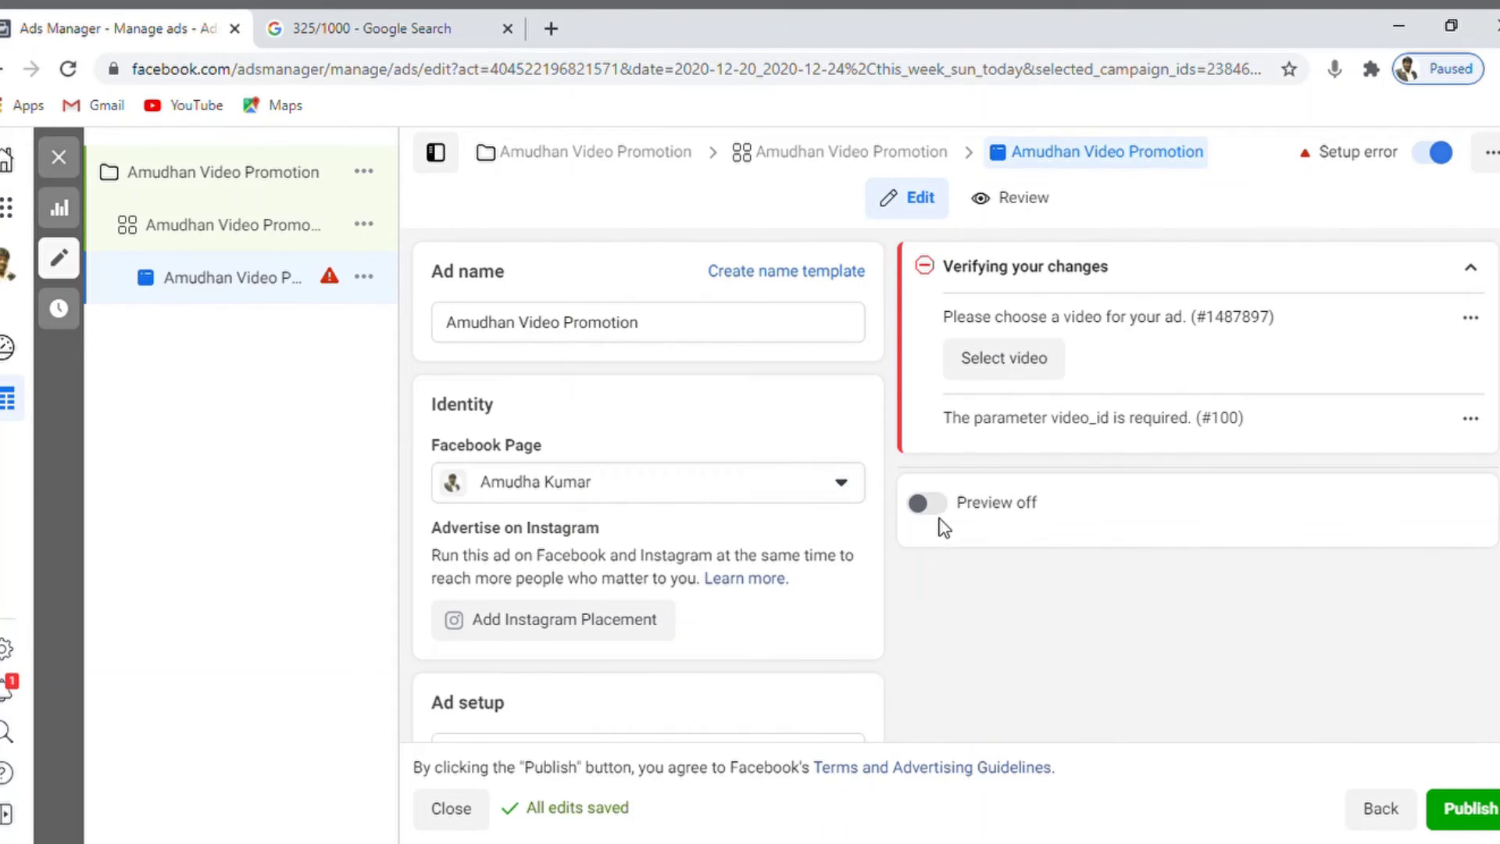
# Turn on the ad preview and review the Ad setup options and the Ad creative section's media choices
pyautogui.click(946, 513)
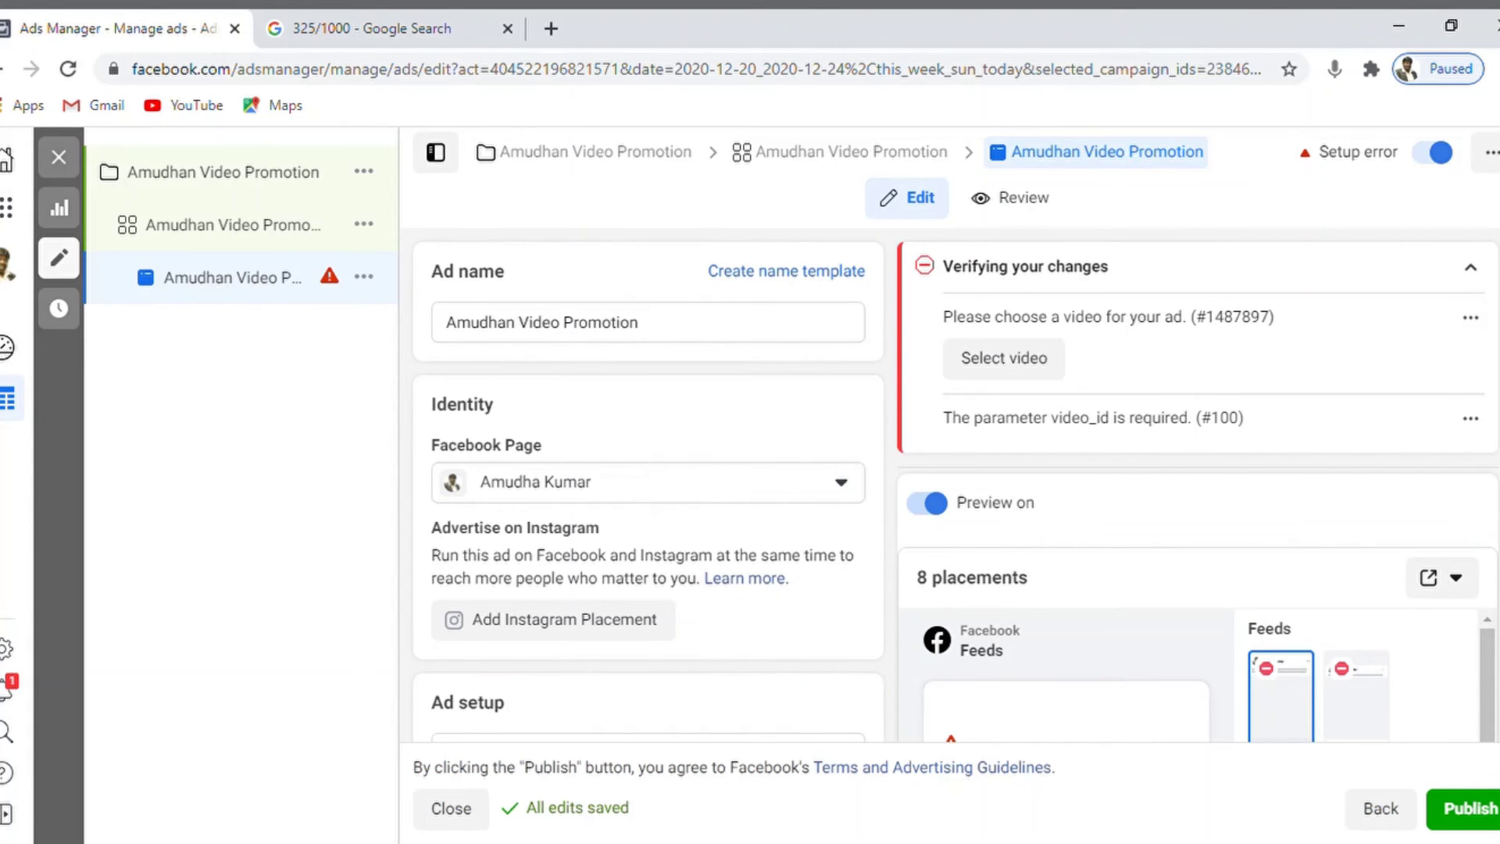
pyautogui.scroll(-3, 648, 484)
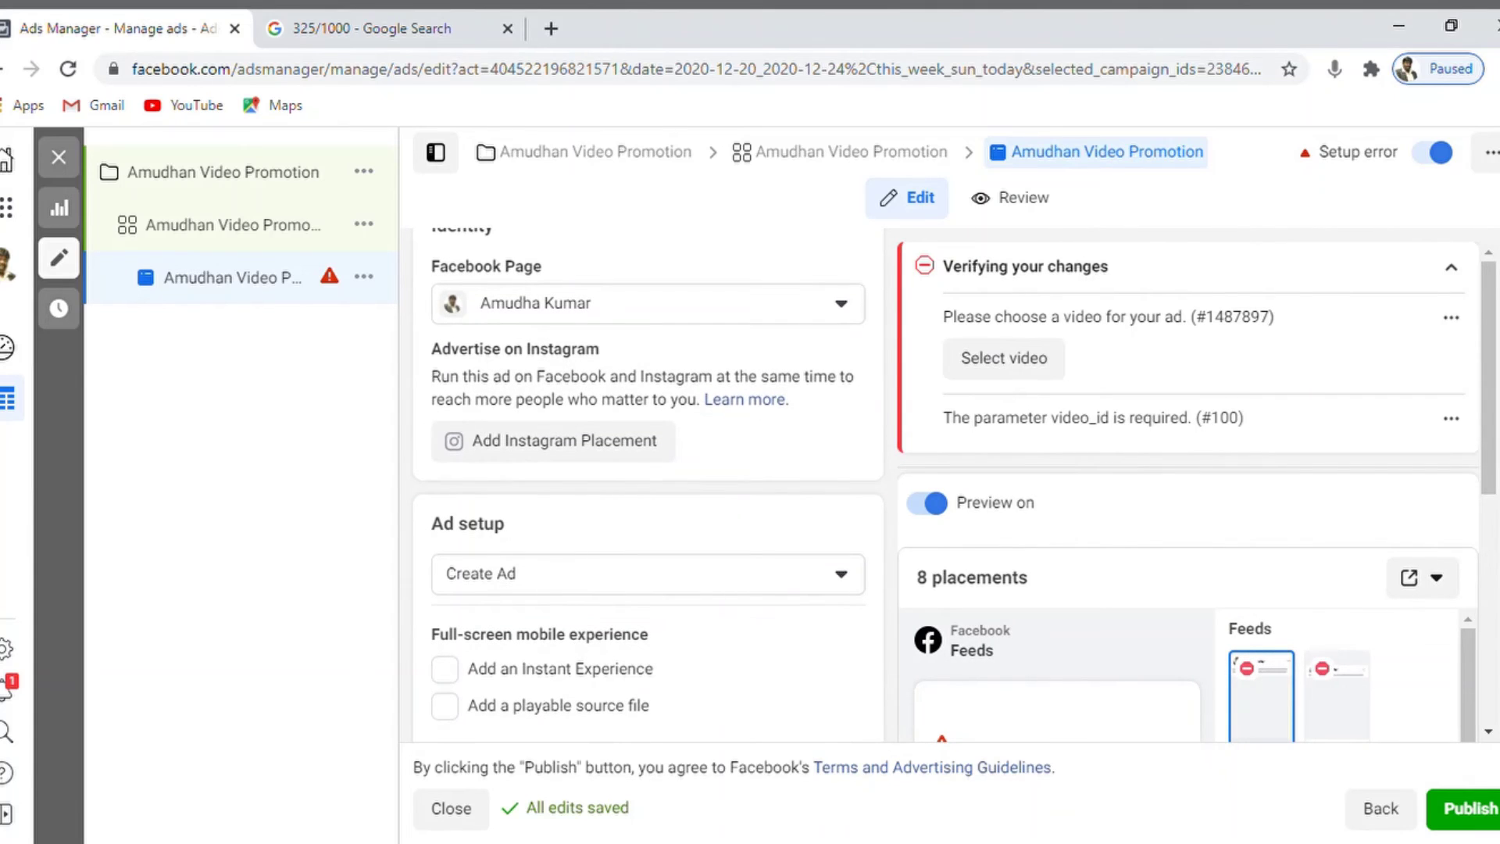
pyautogui.scroll(-1, 648, 484)
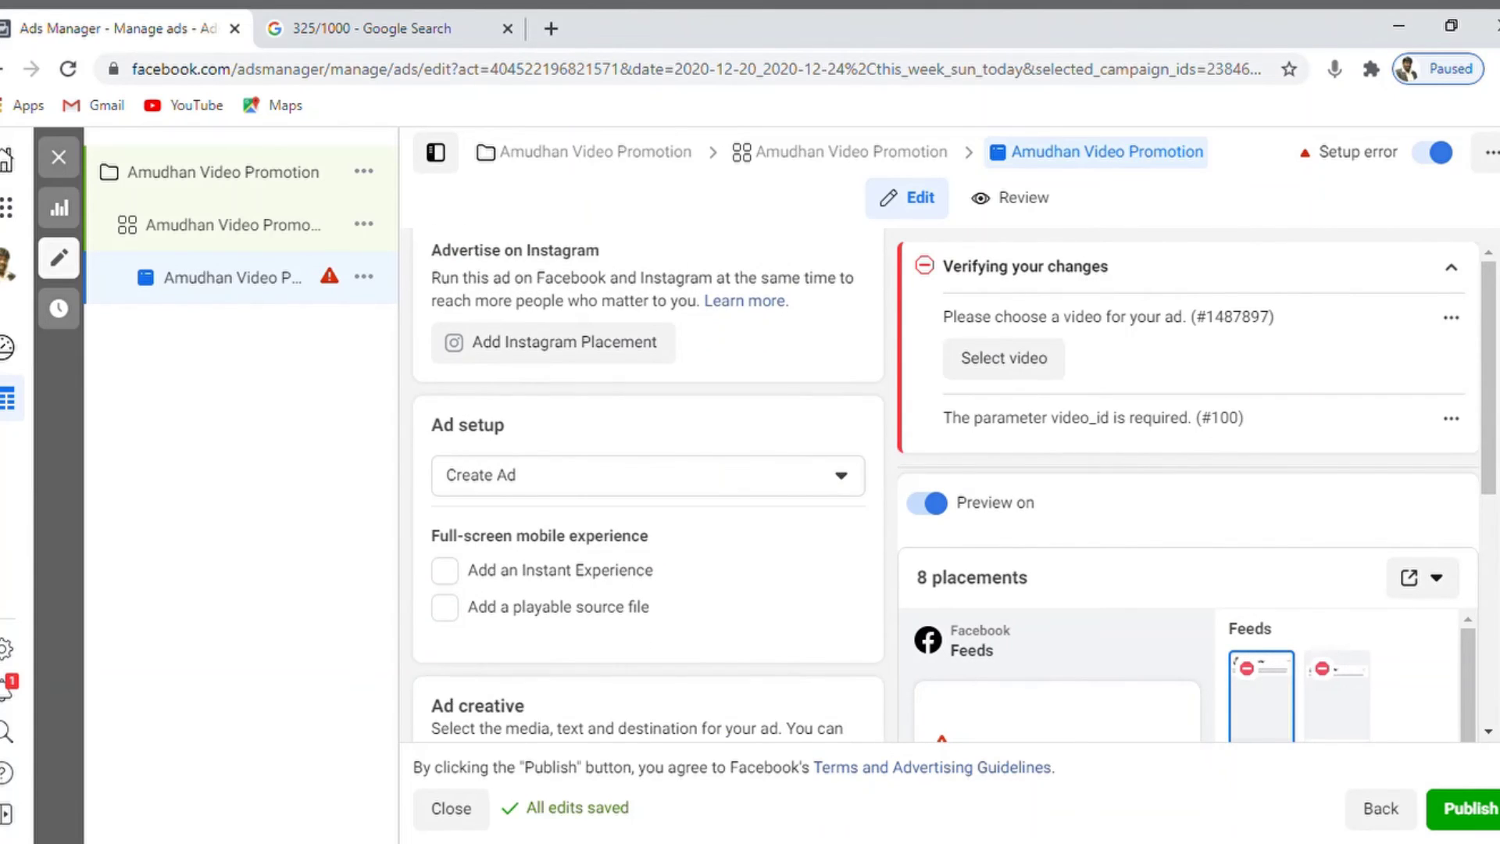
pyautogui.scroll(1, 649, 484)
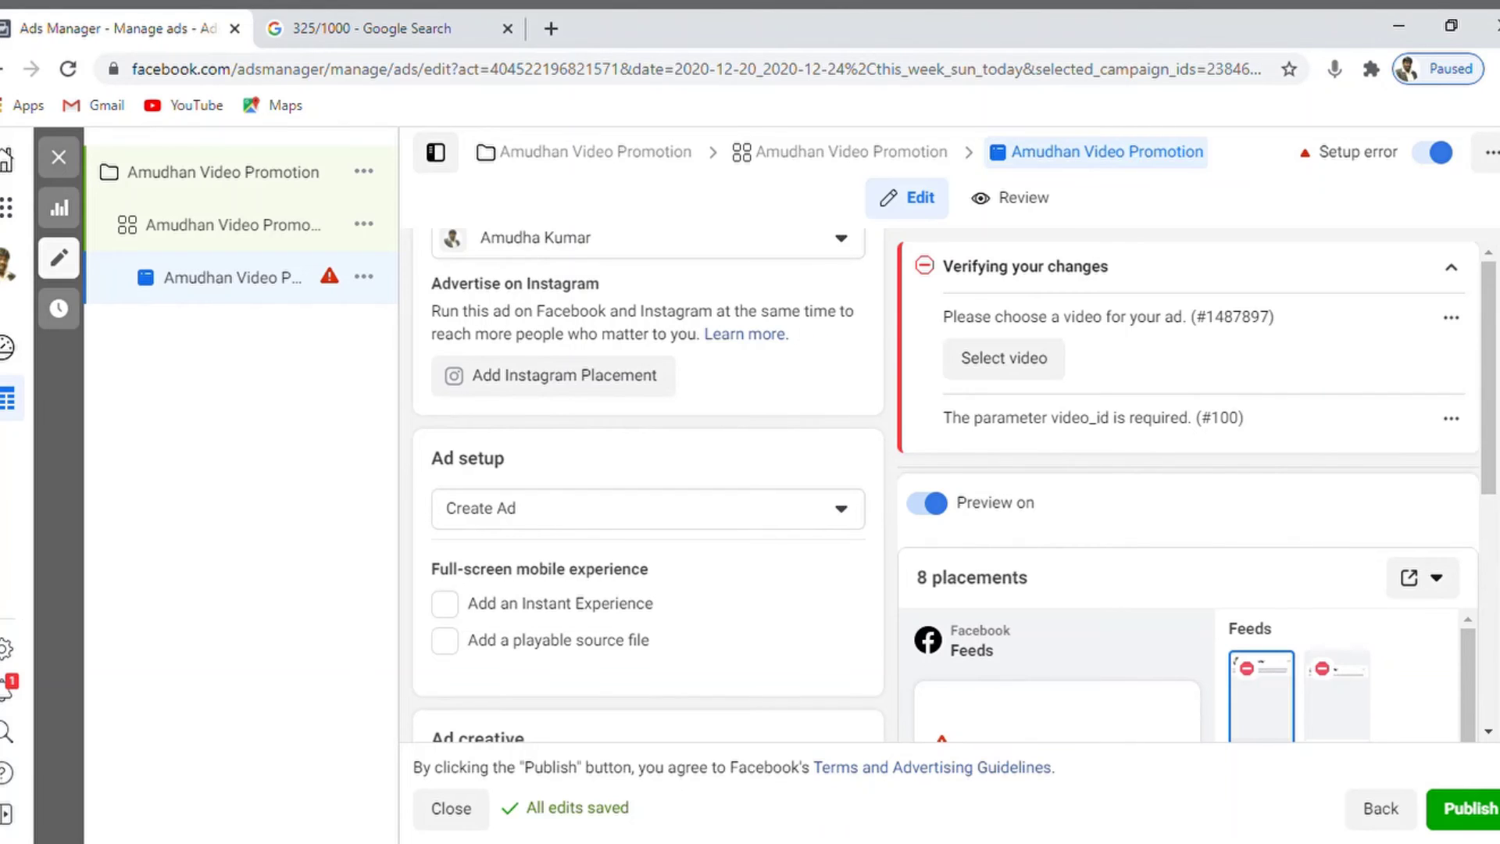
pyautogui.scroll(1, 648, 484)
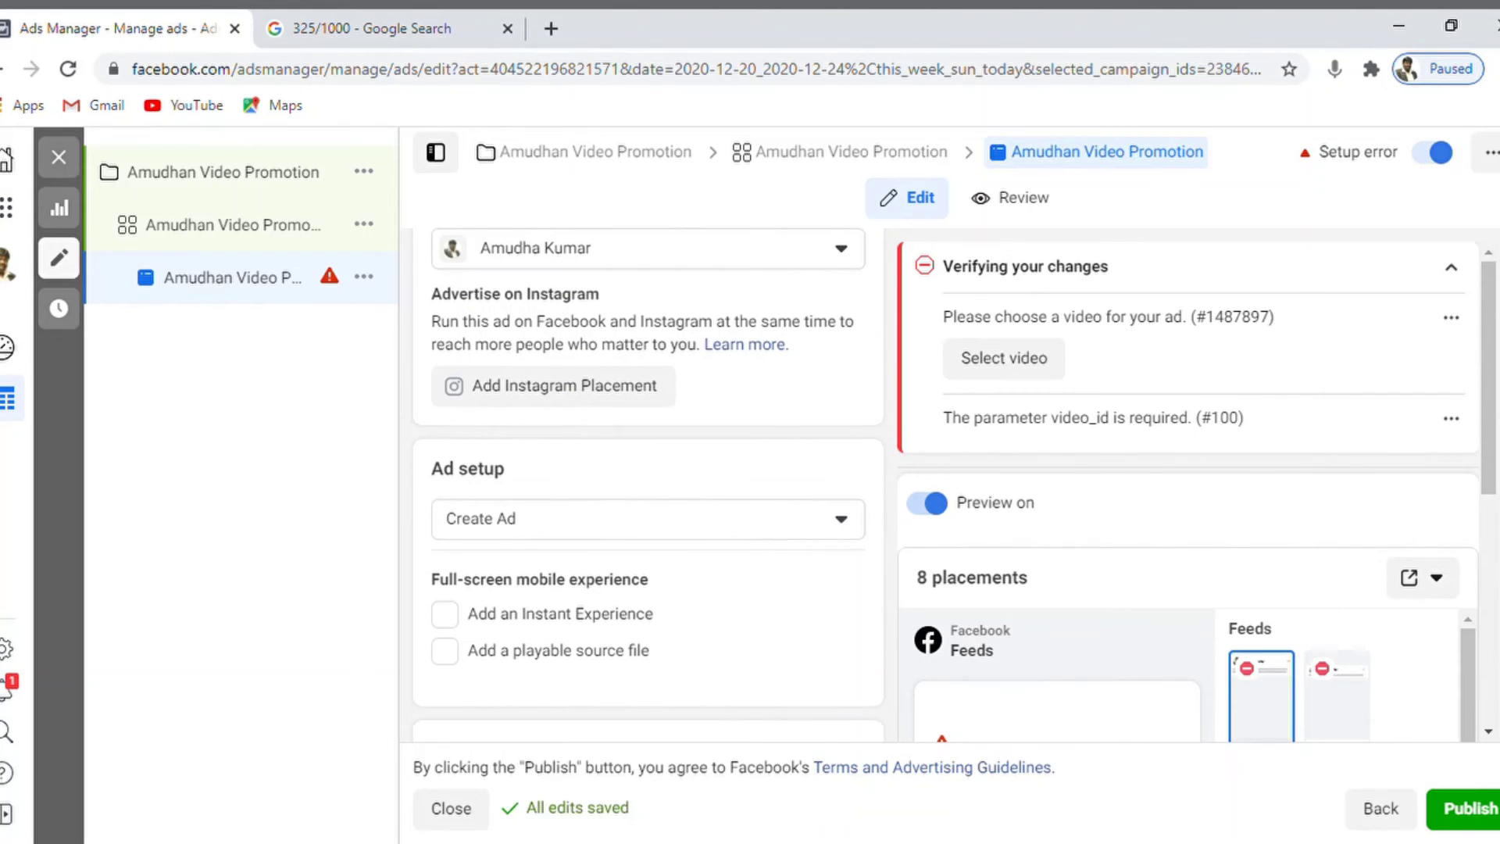
pyautogui.scroll(-2, 649, 485)
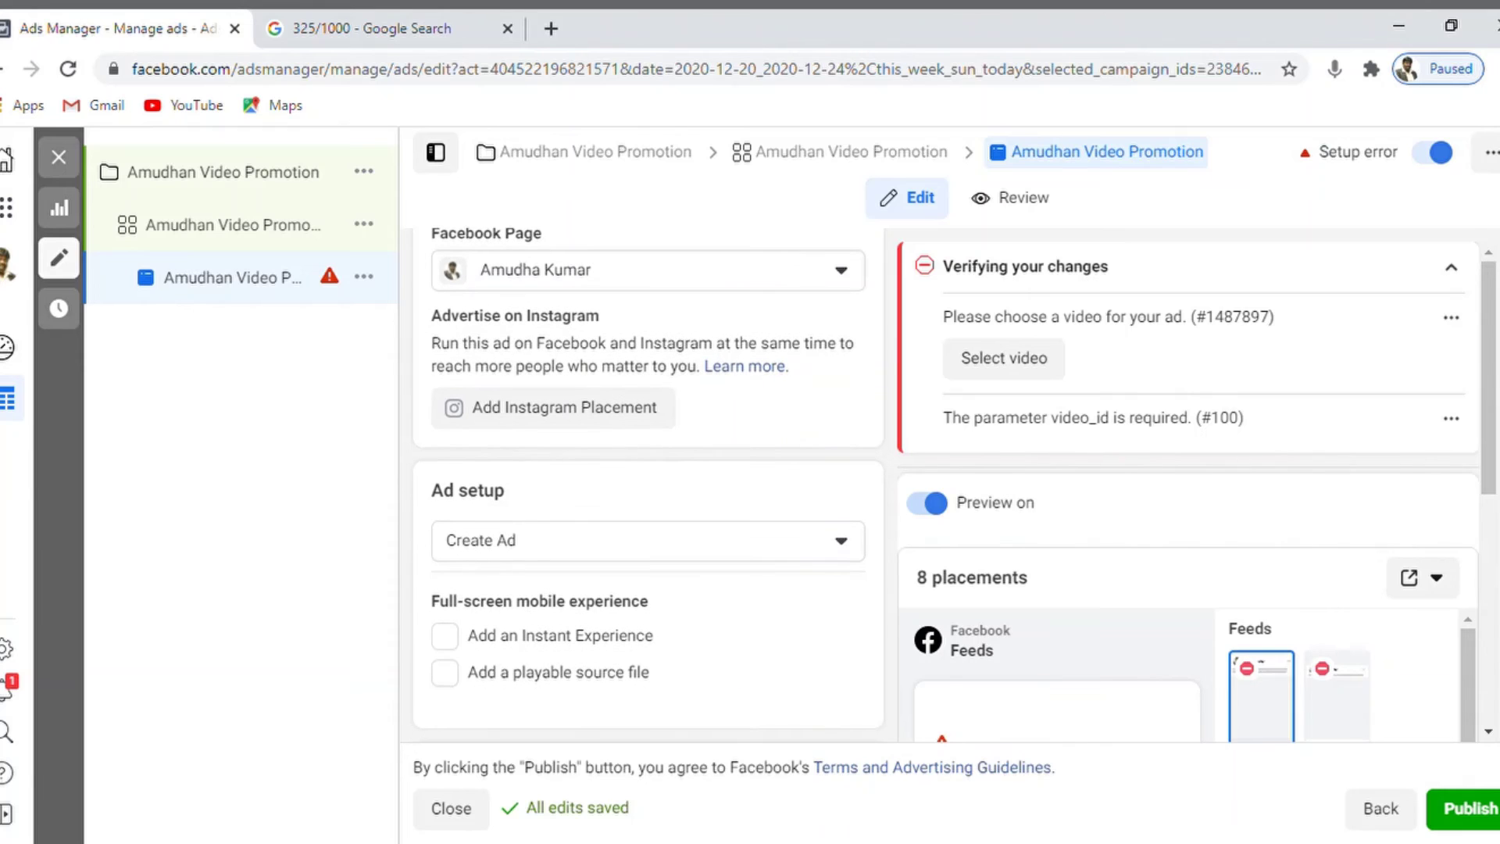
pyautogui.scroll(-3, 648, 485)
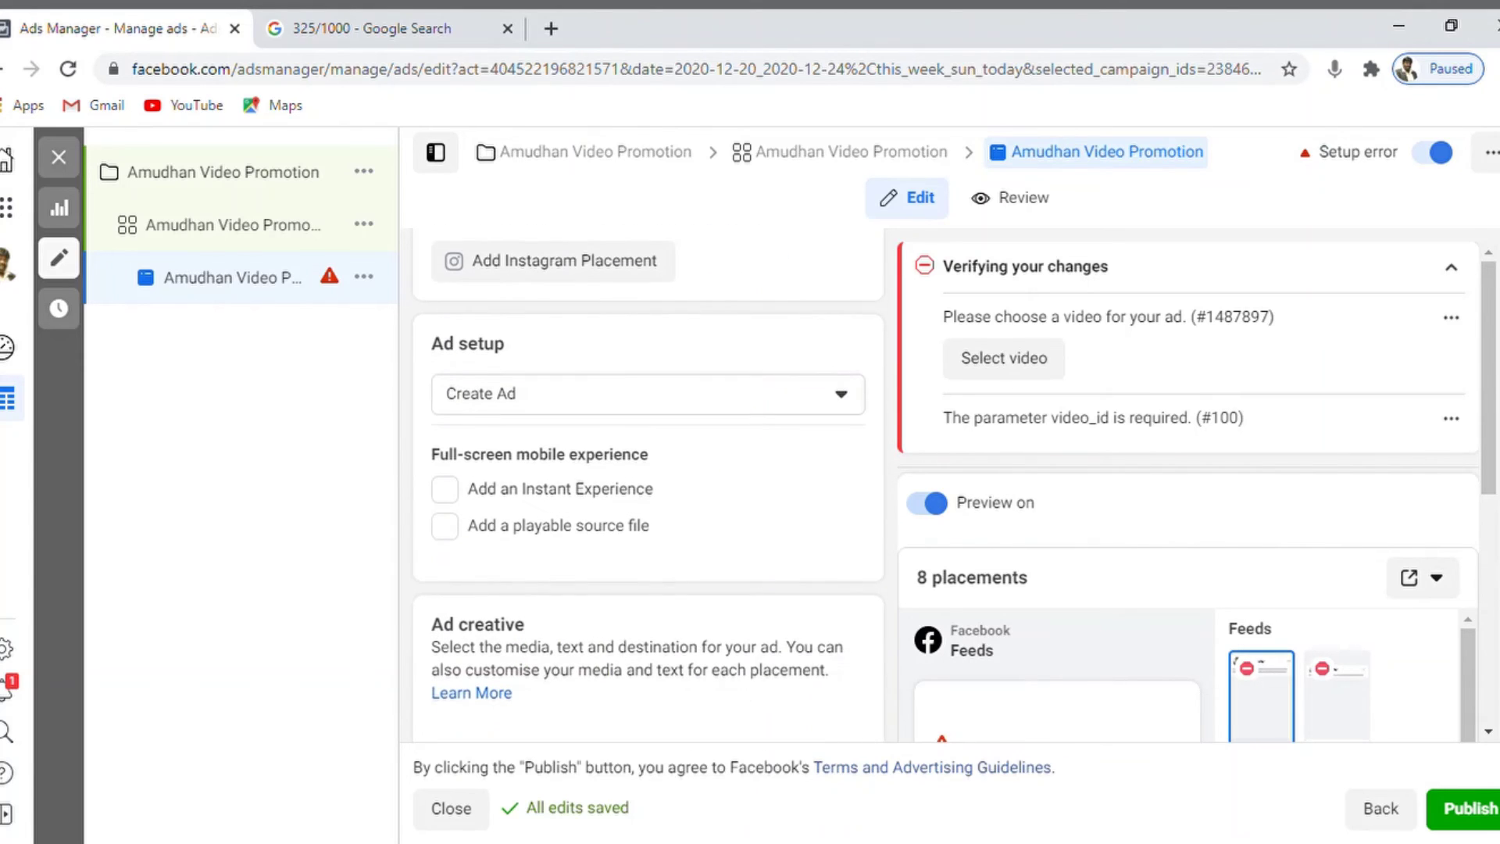
pyautogui.scroll(-5, 648, 484)
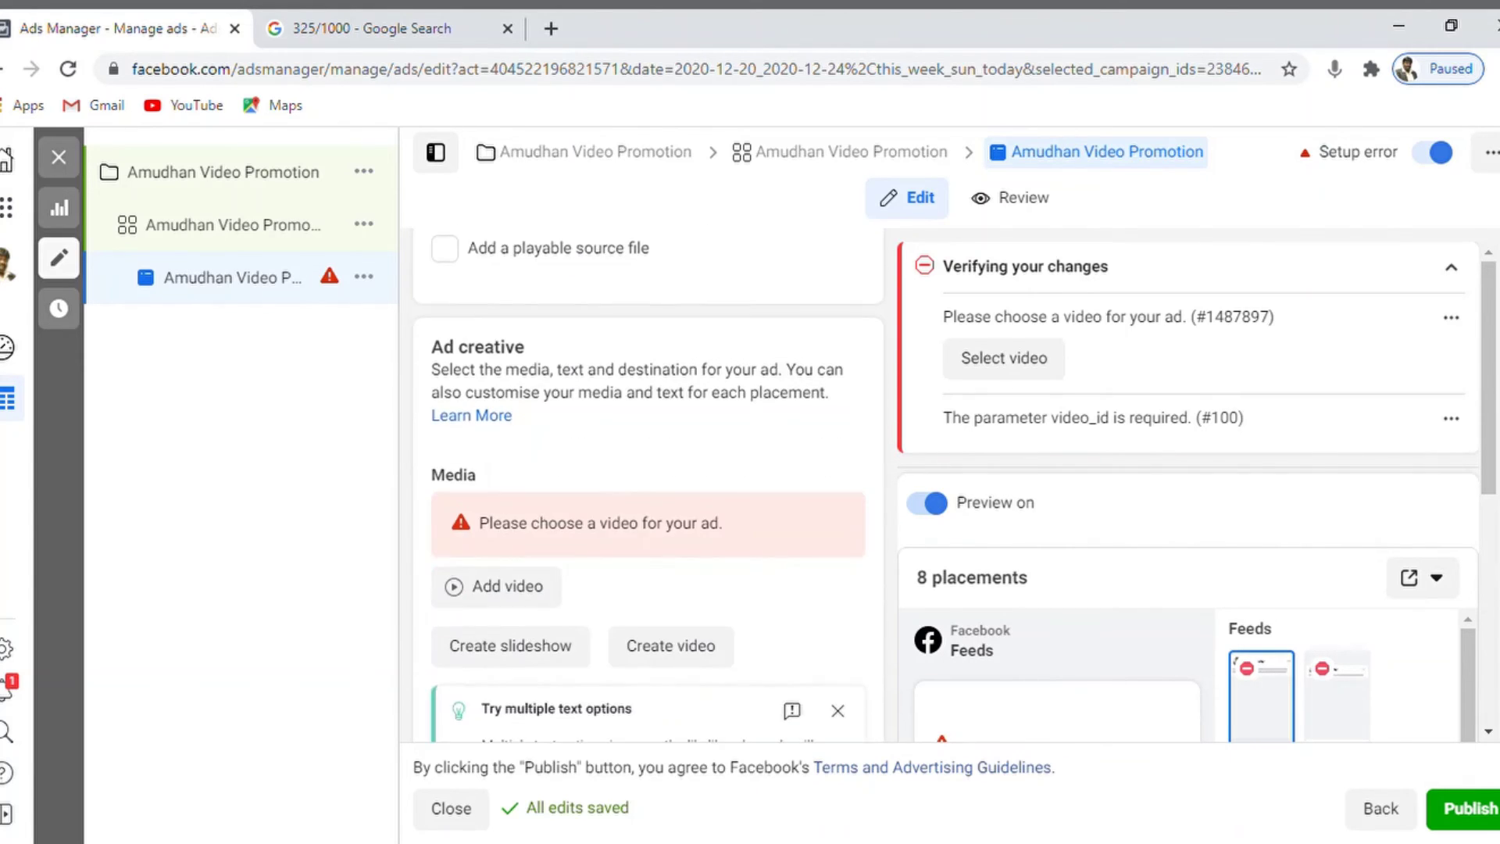
# Open the video selection for the ad creative's media
pyautogui.scroll(-1, 648, 484)
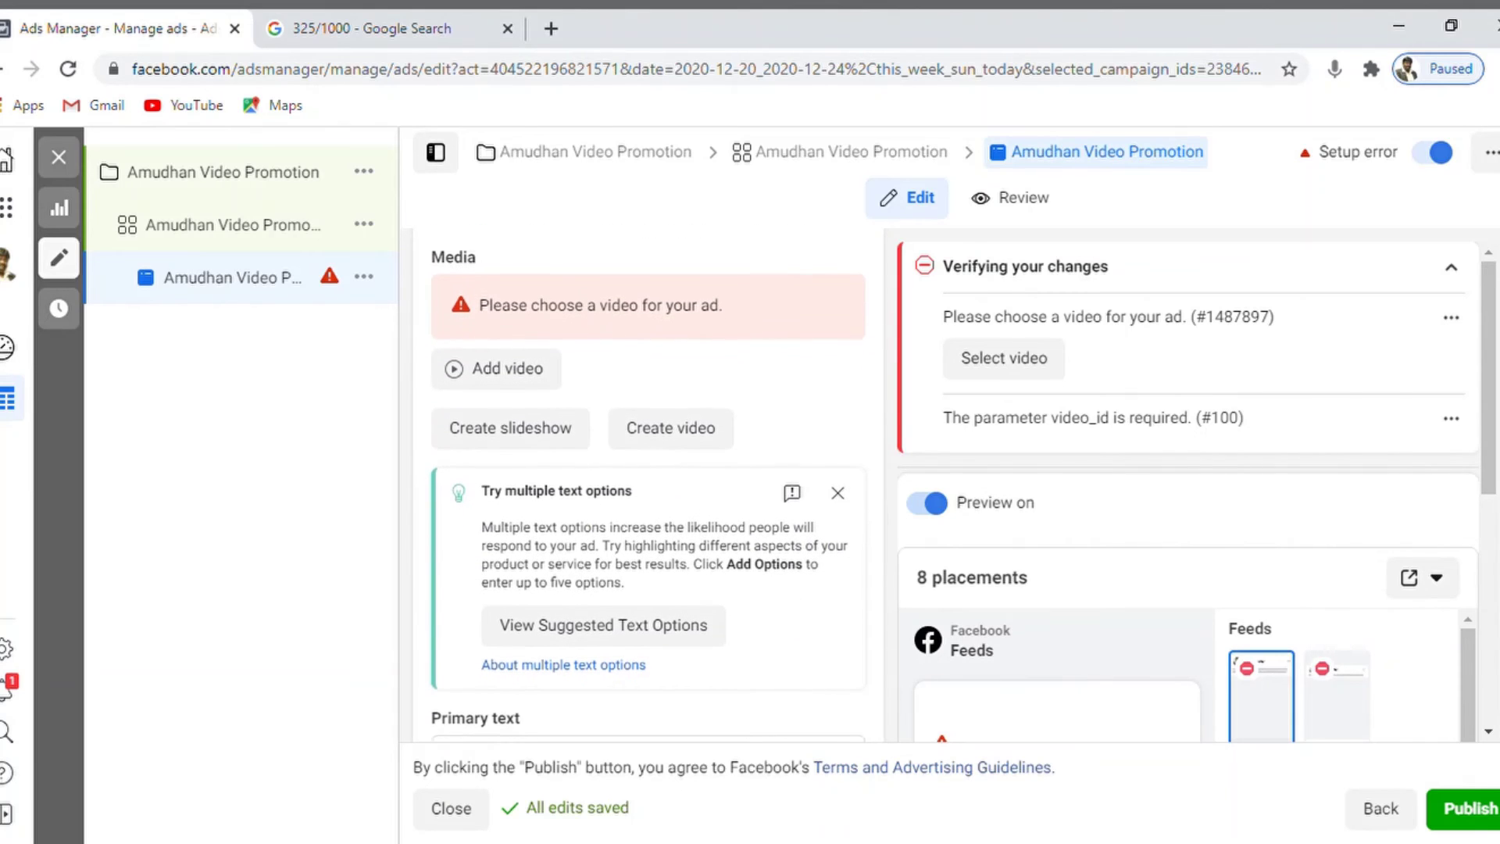
pyautogui.click(520, 360)
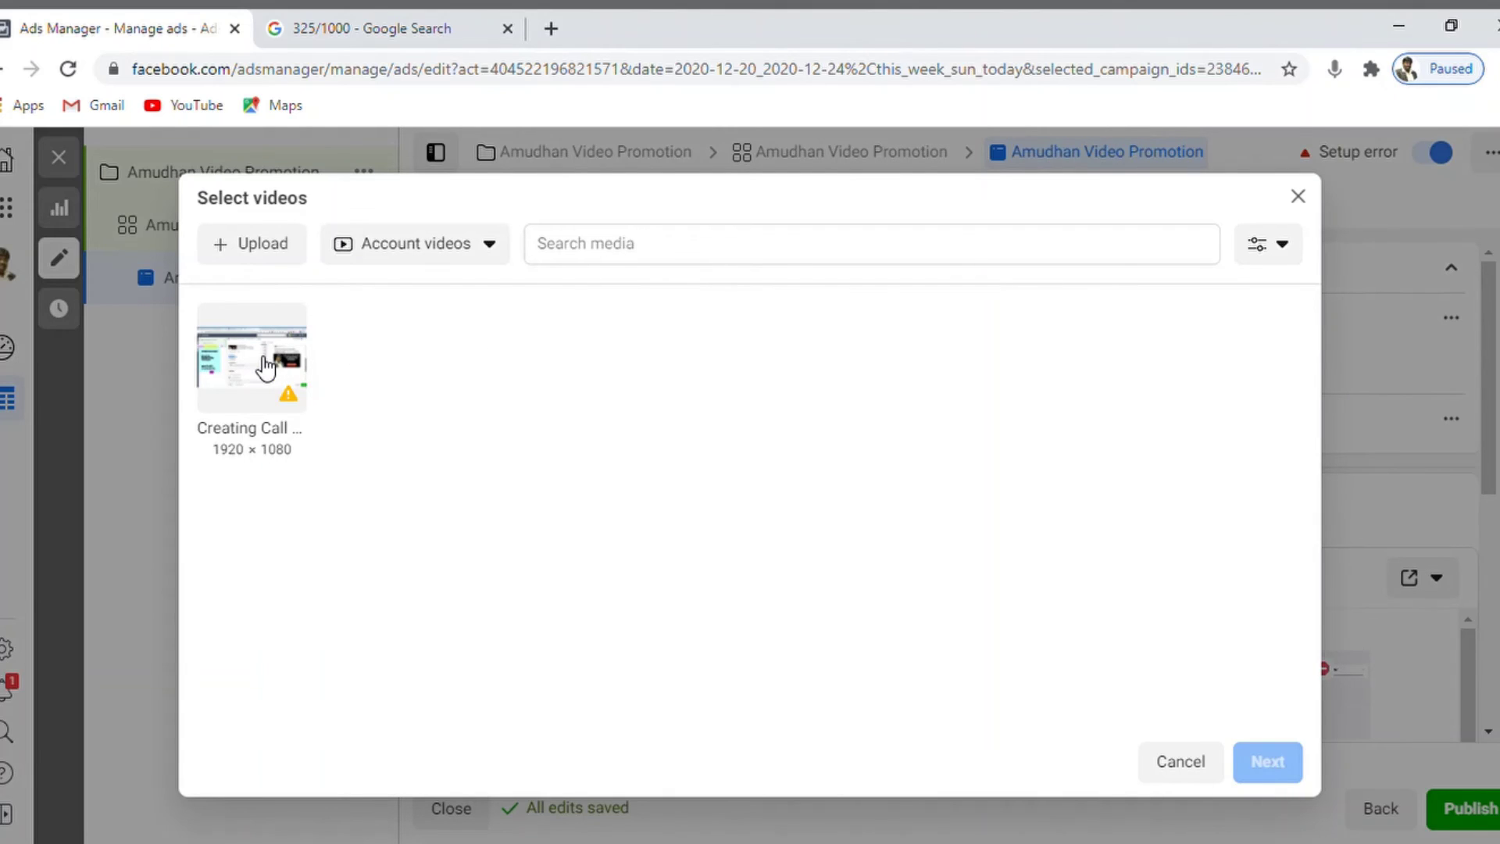
pyautogui.moveTo(293, 394)
# Examine the available video sources, the Video URL import form and the requirements for the video link
pyautogui.click(486, 258)
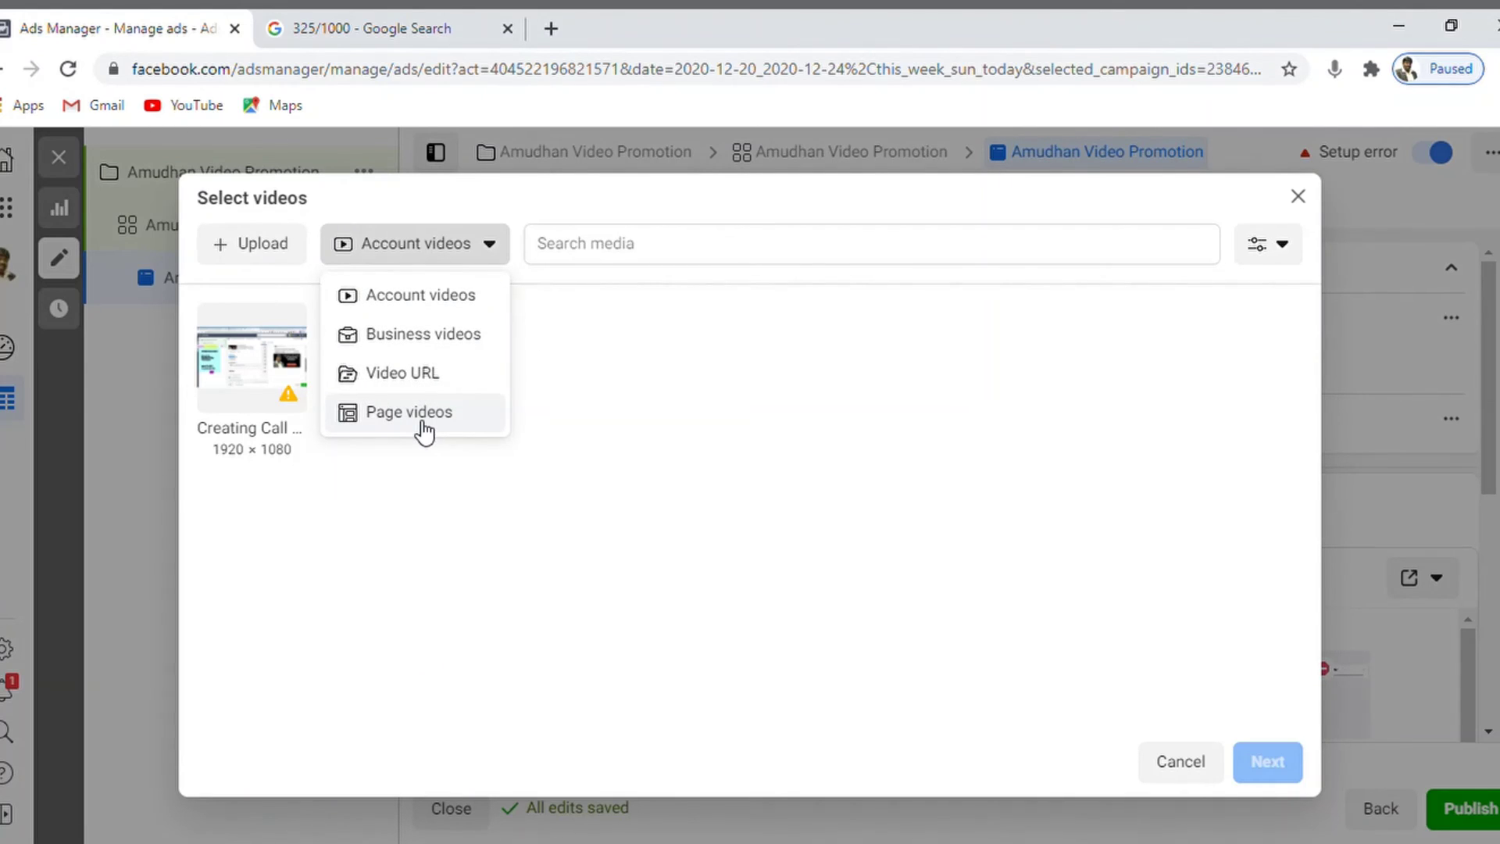
pyautogui.click(434, 383)
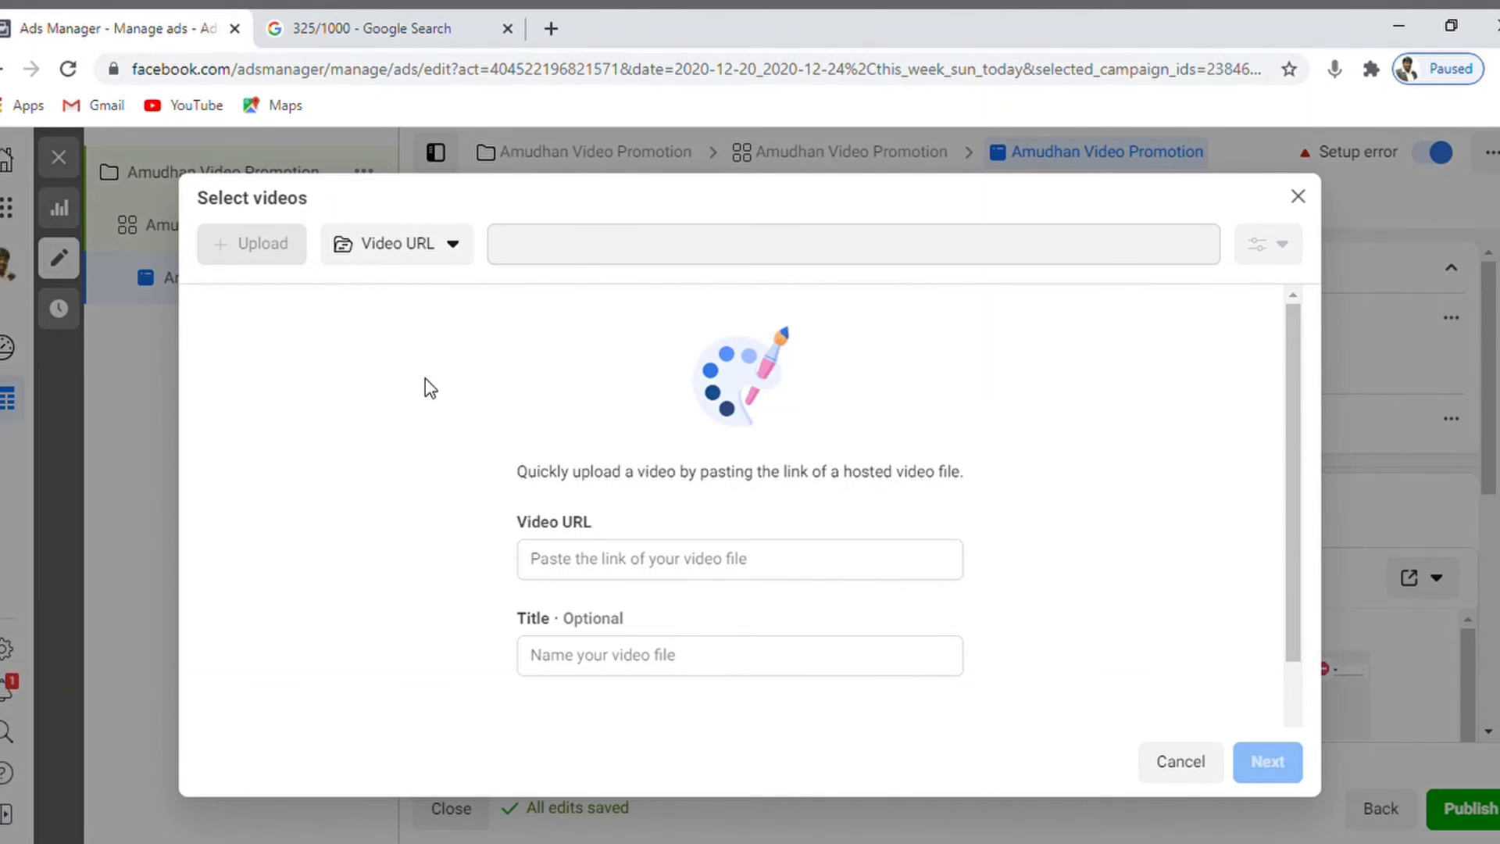
pyautogui.click(589, 577)
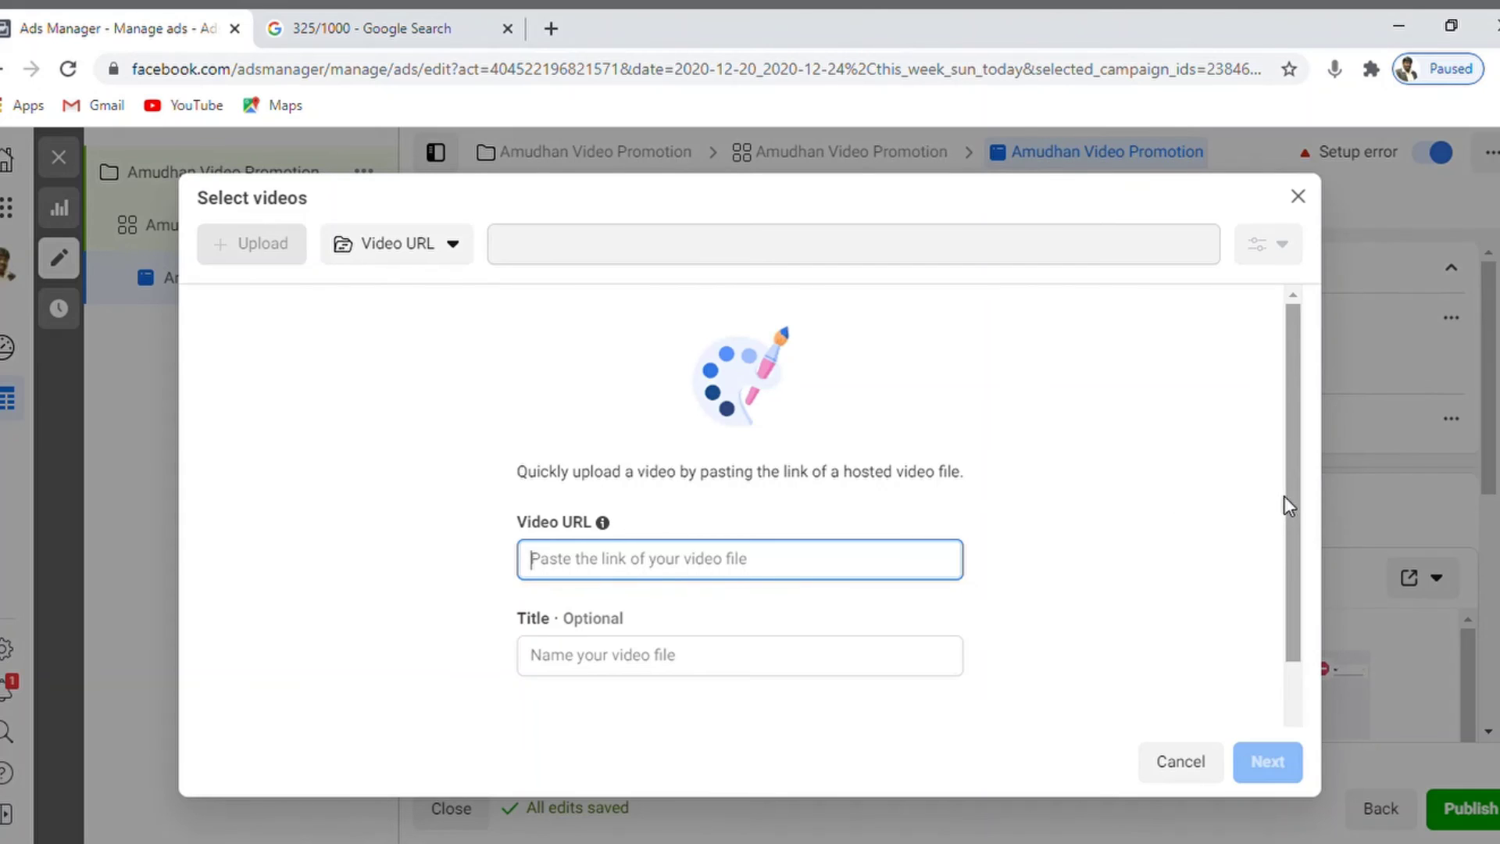
pyautogui.moveTo(1299, 532); pyautogui.dragTo(1297, 579)
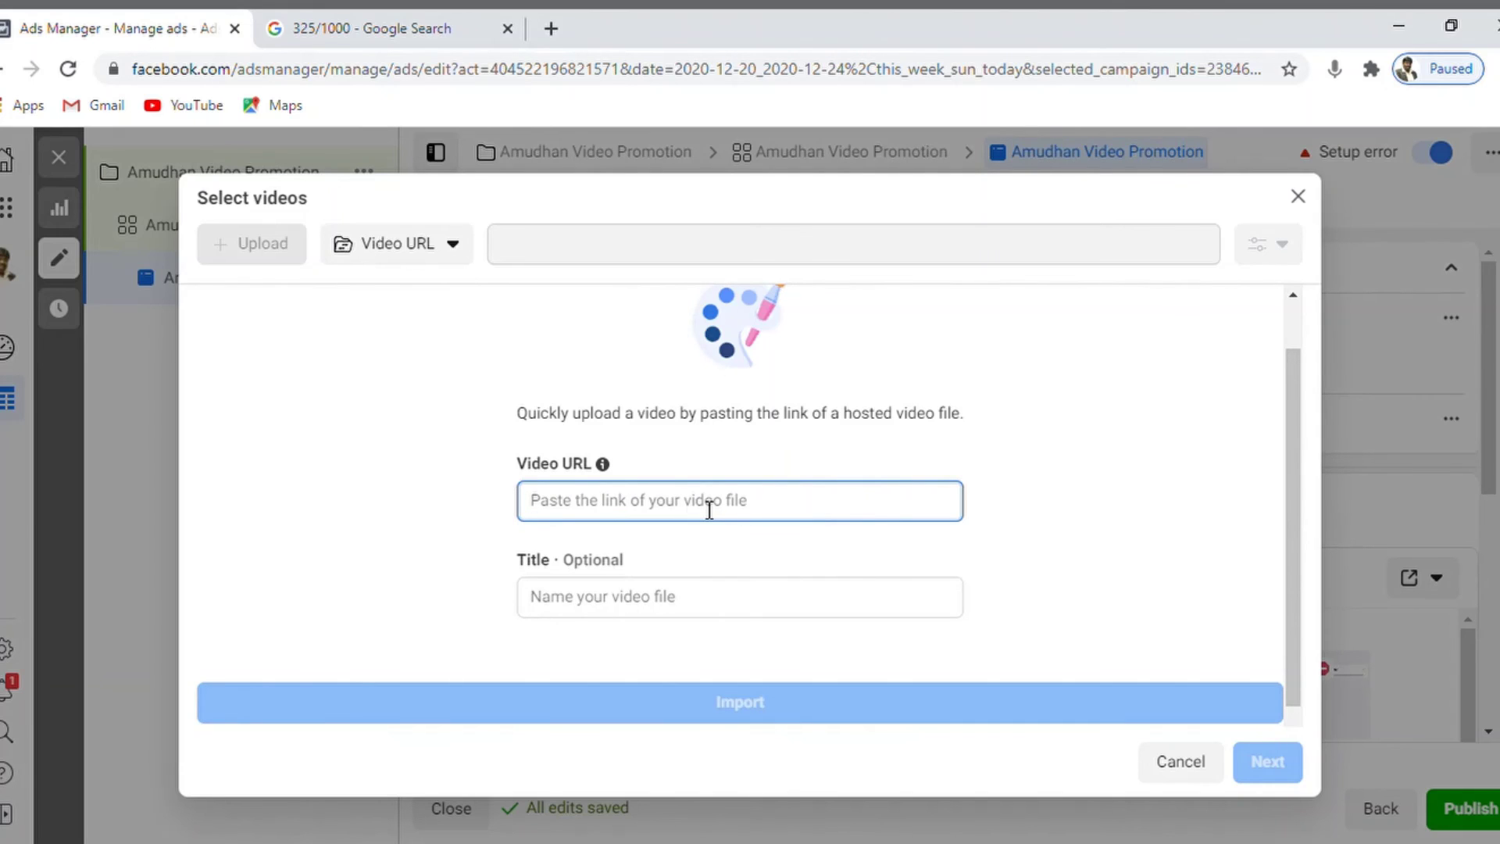
pyautogui.moveTo(602, 465)
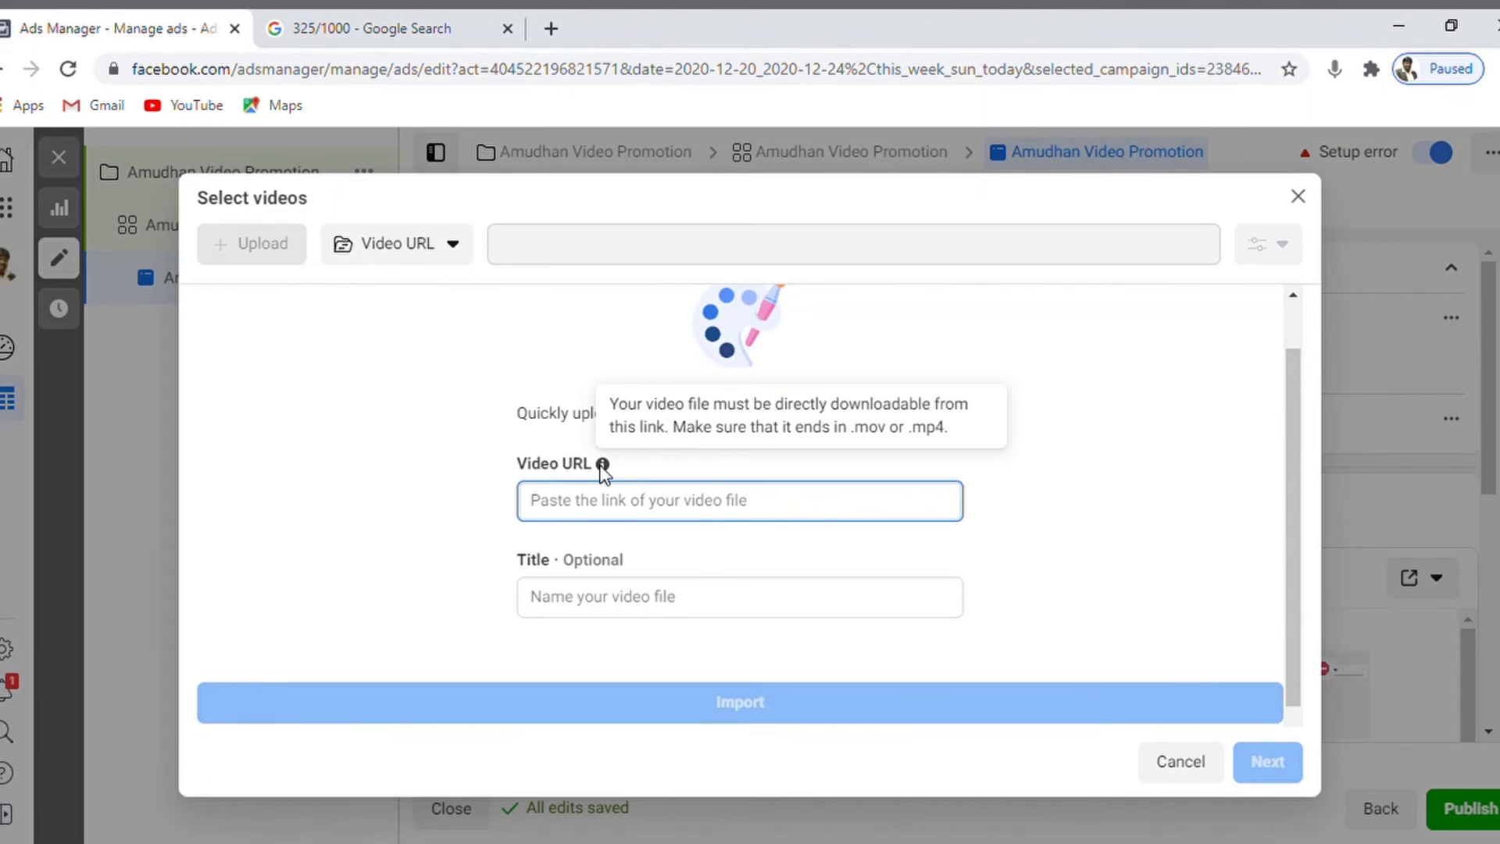
pyautogui.click(412, 490)
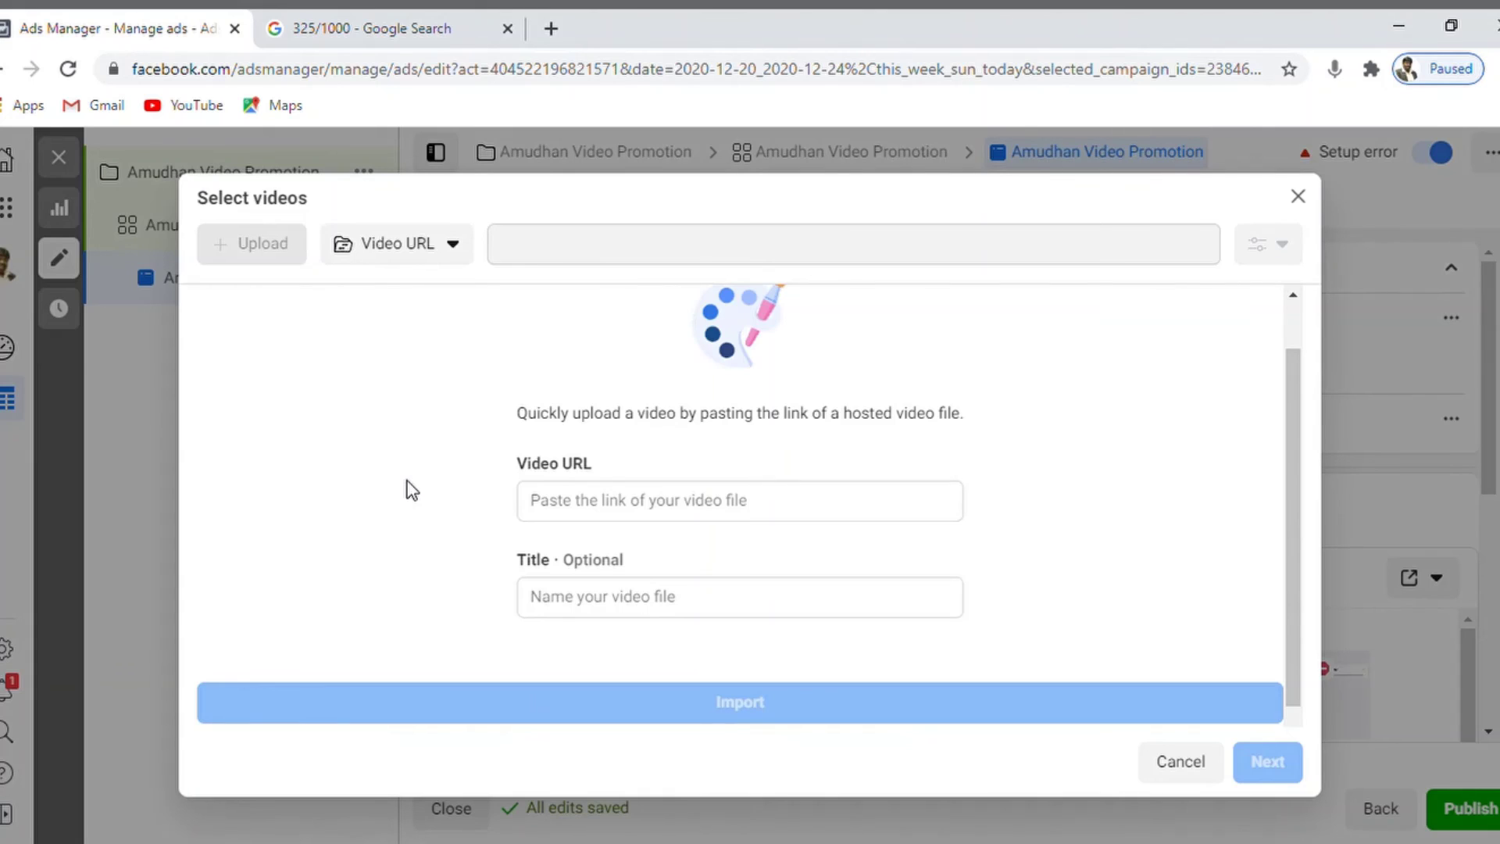
pyautogui.click(579, 506)
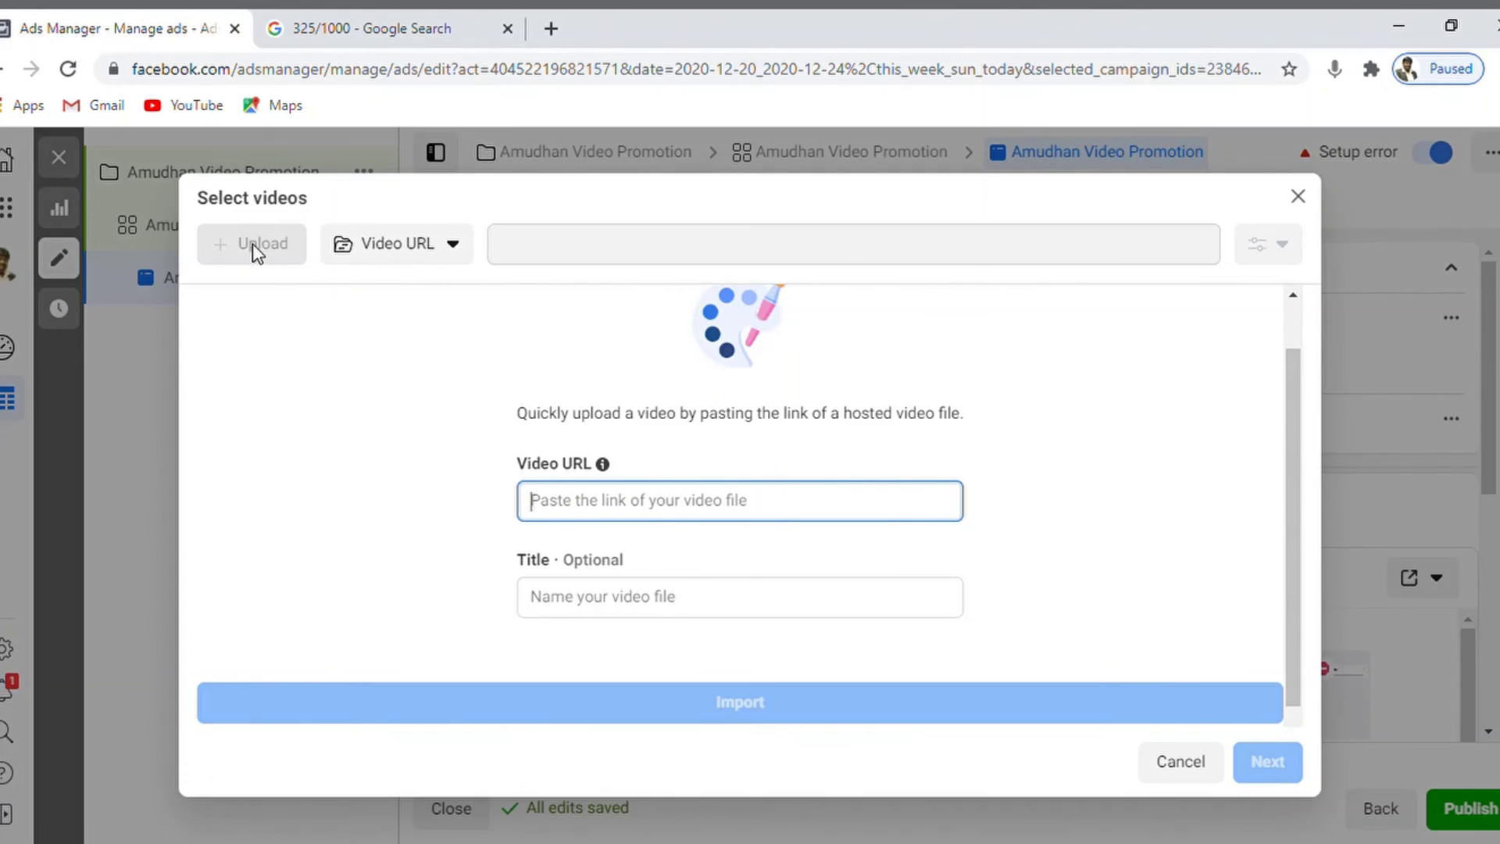
pyautogui.click(311, 399)
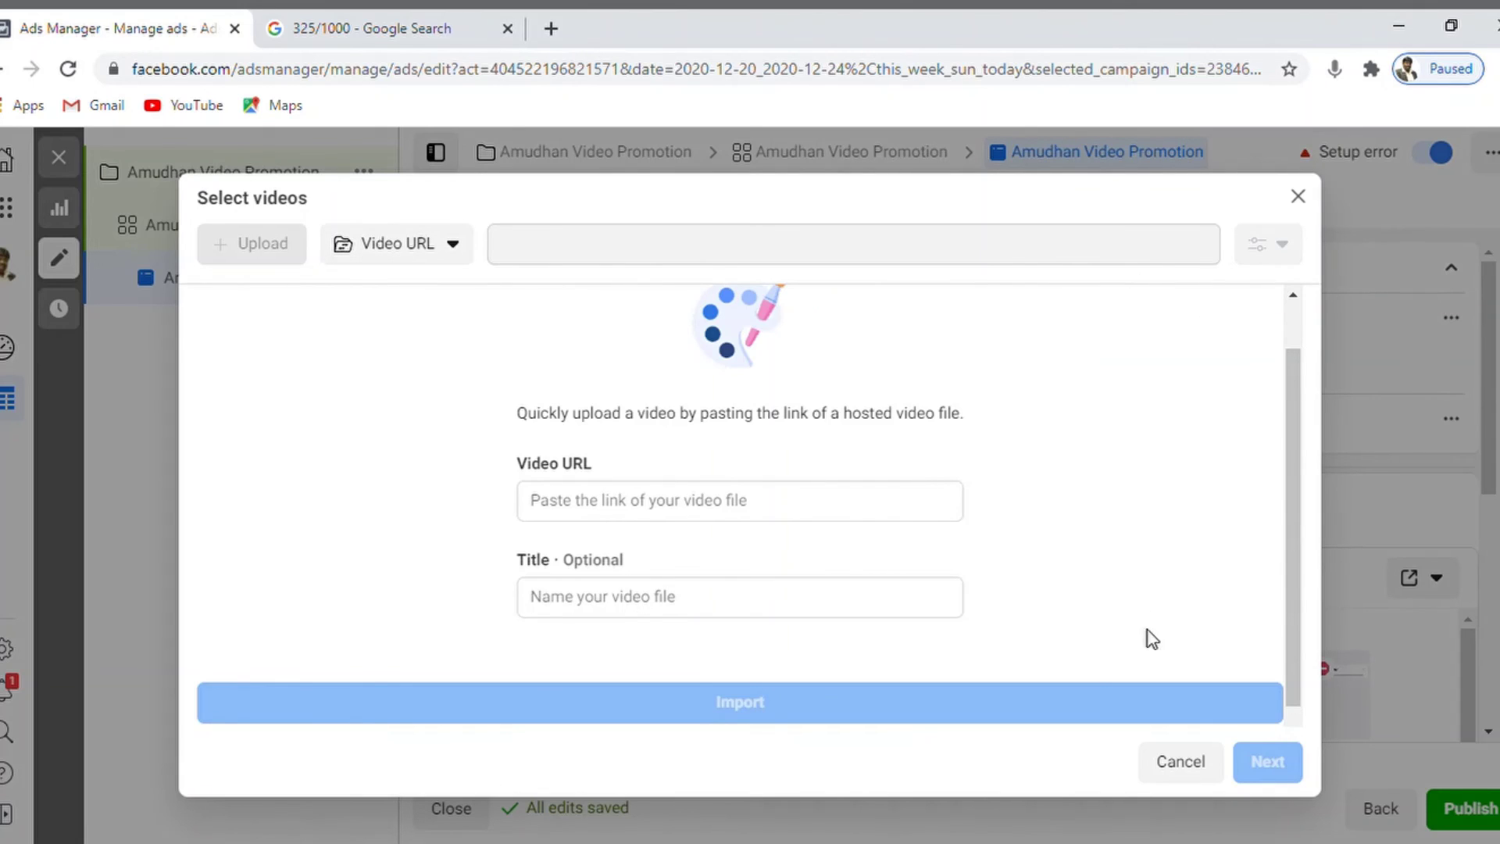
pyautogui.moveTo(1299, 512); pyautogui.dragTo(1309, 361)
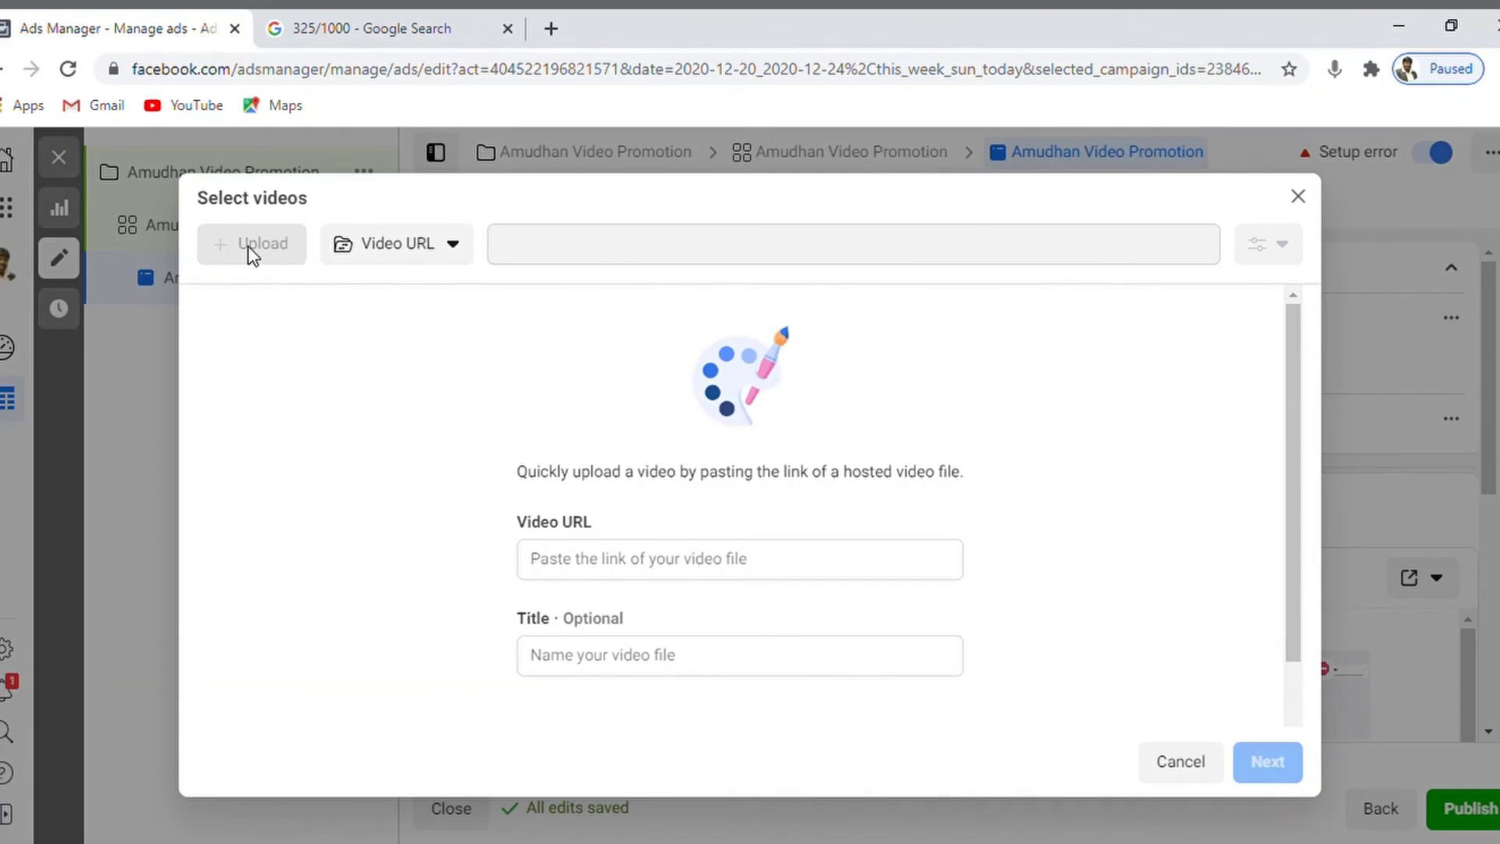
# Switch the source back to Account videos and upload the 37-second Digital Marketing Trainer profile video as the ad's media
pyautogui.click(422, 248)
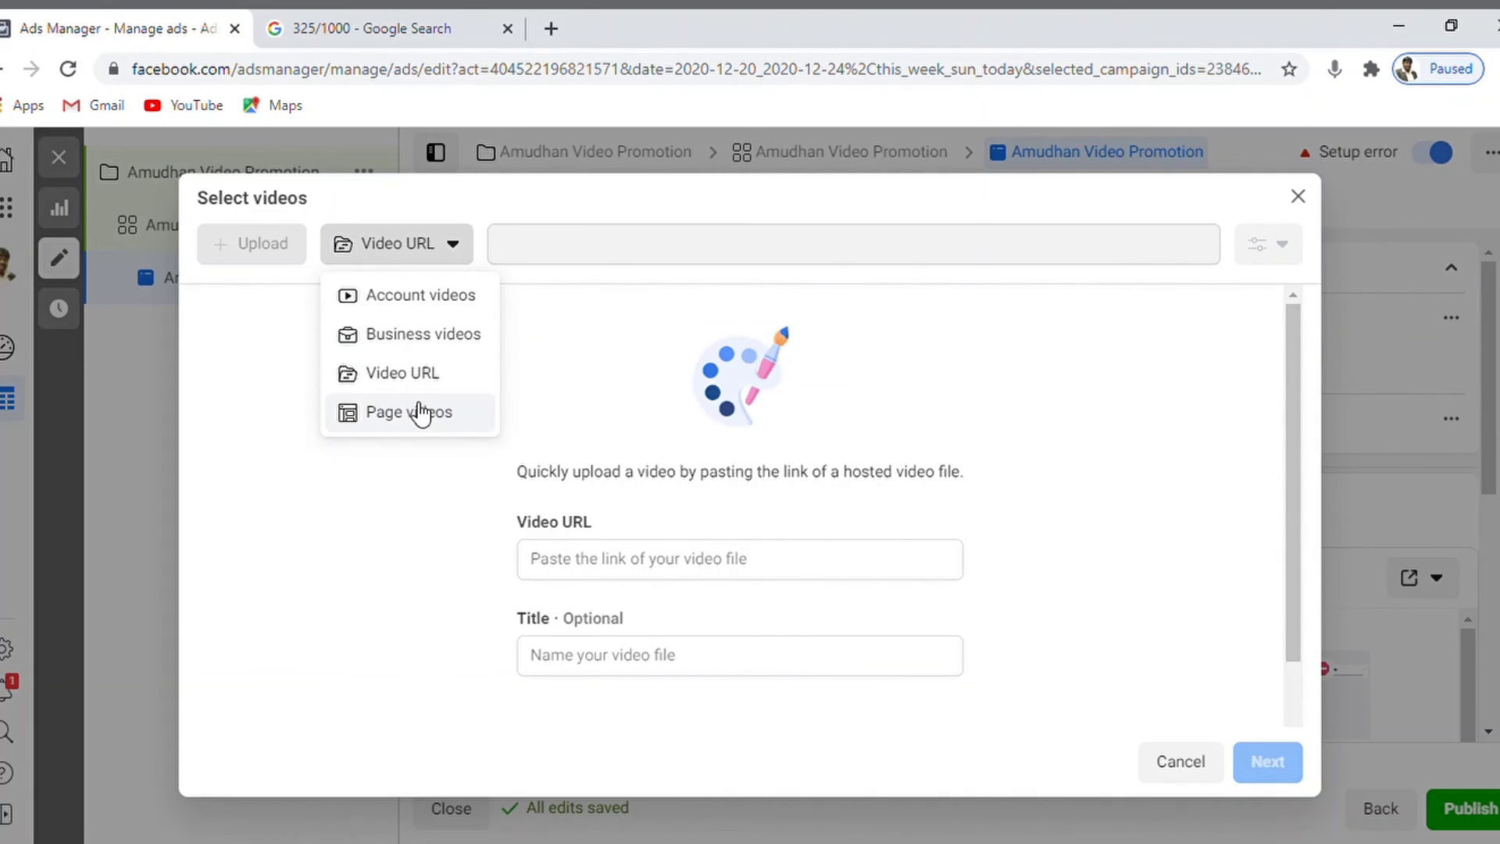
pyautogui.click(414, 313)
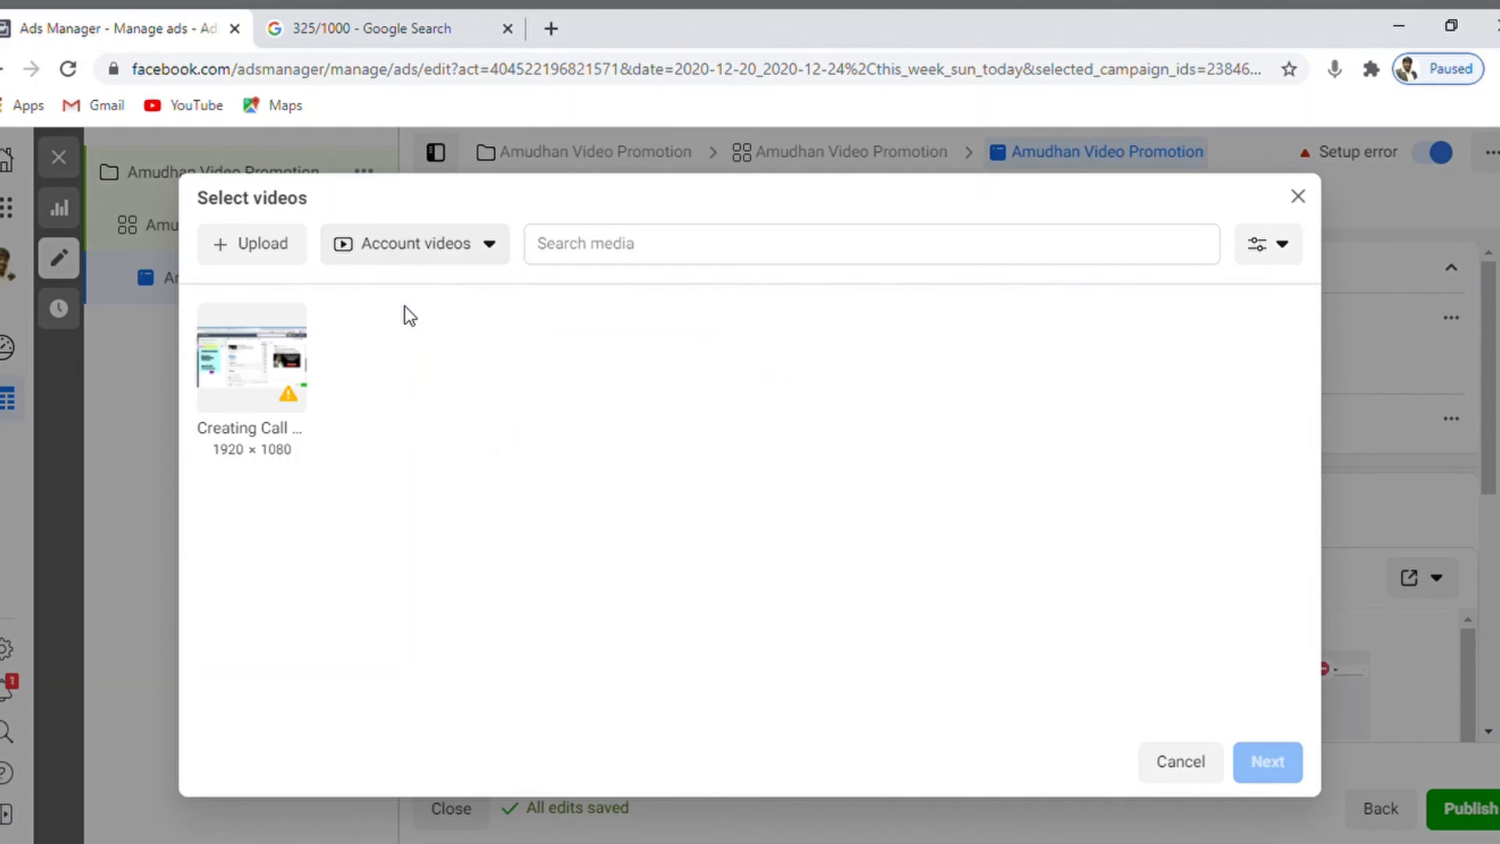
pyautogui.click(251, 242)
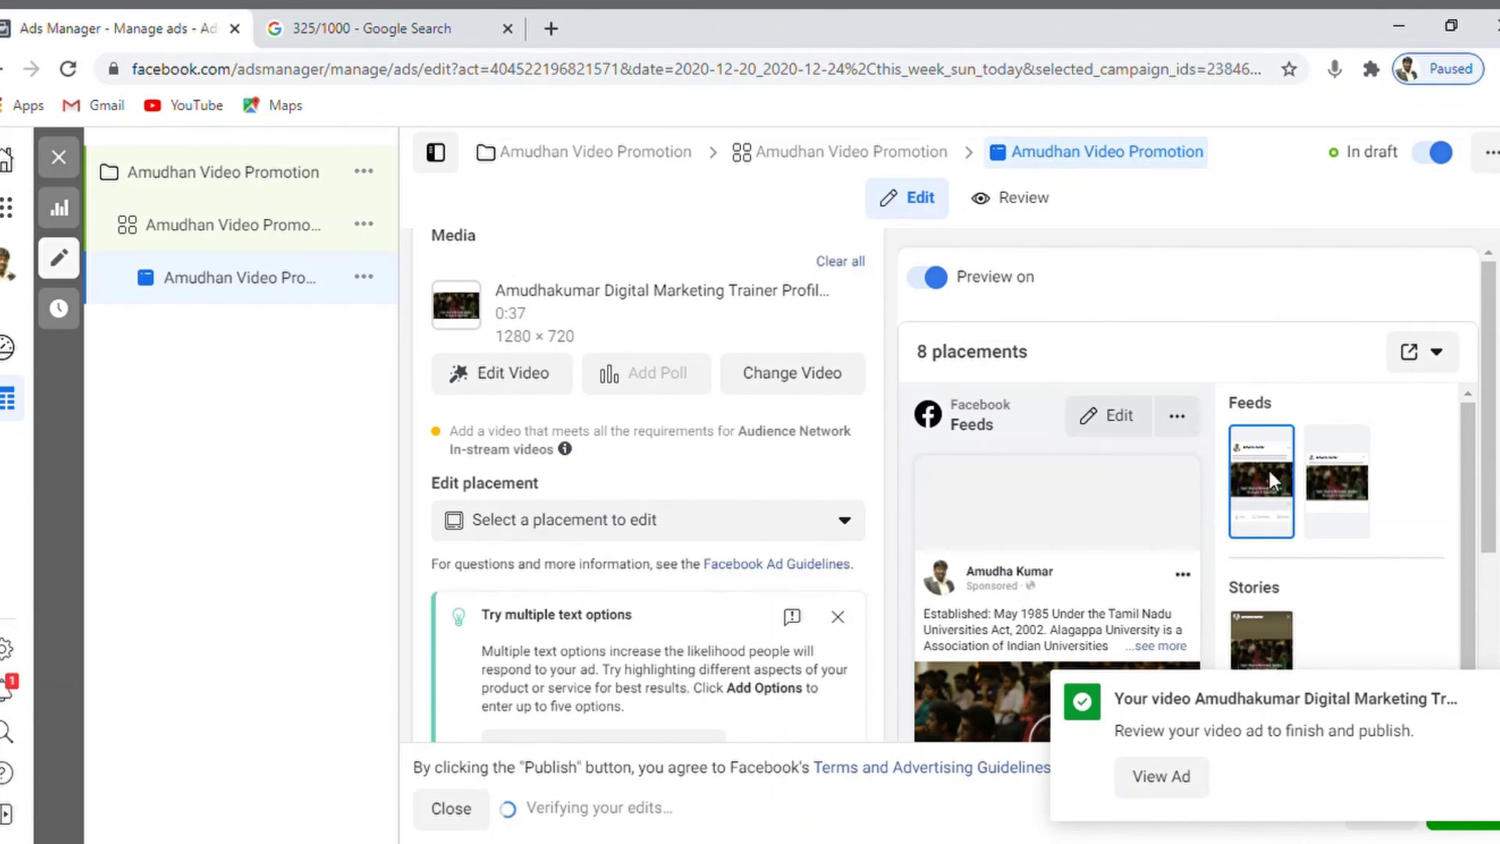
# Check the uploaded video in the ad preview, clear the upload notification and dismiss the multiple text options suggestion
pyautogui.scroll(-3, 649, 484)
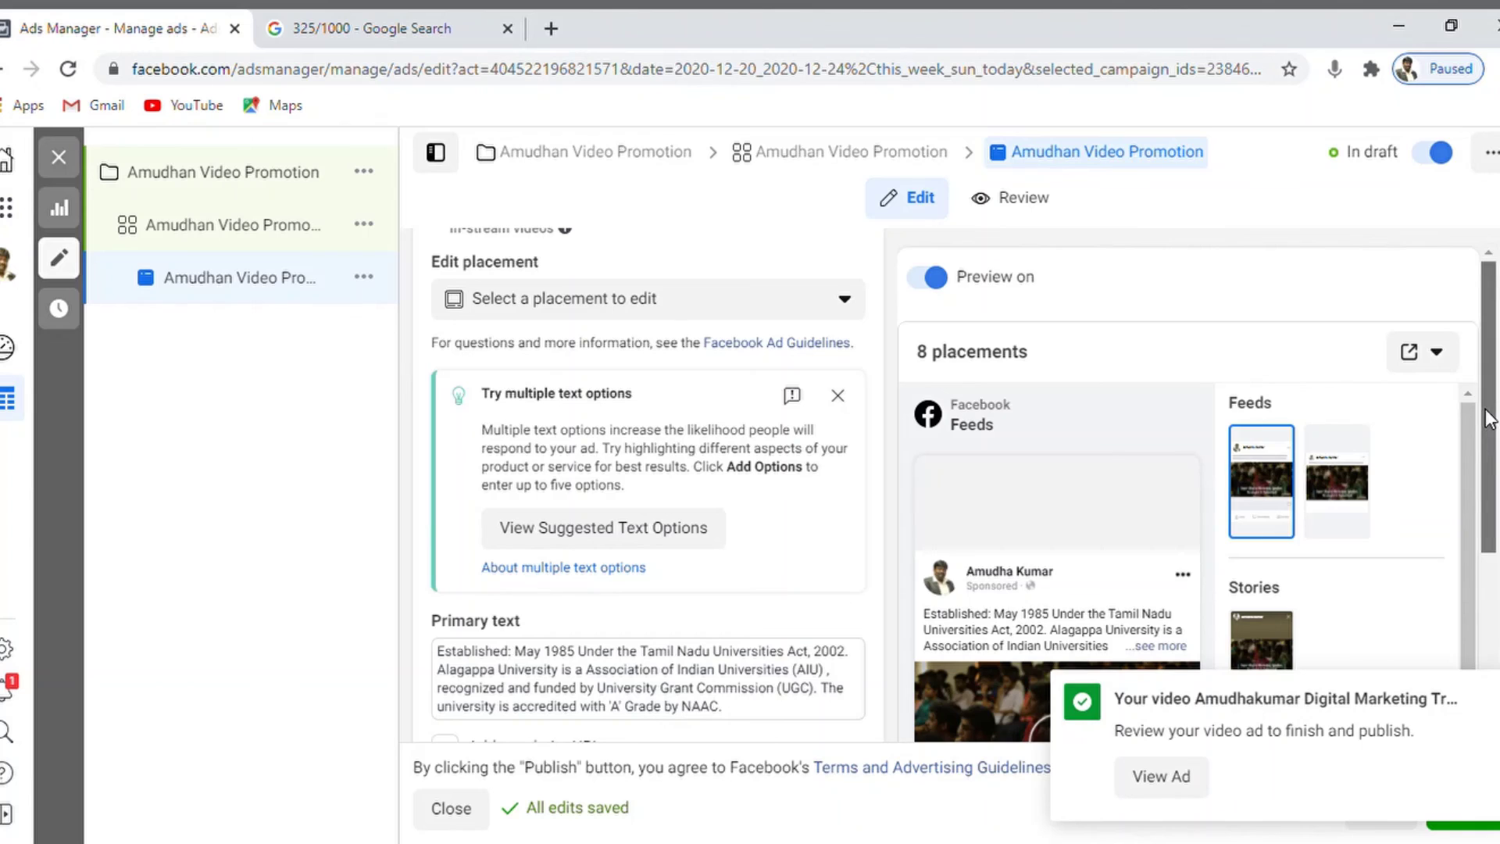
pyautogui.moveTo(1489, 422); pyautogui.dragTo(1493, 473)
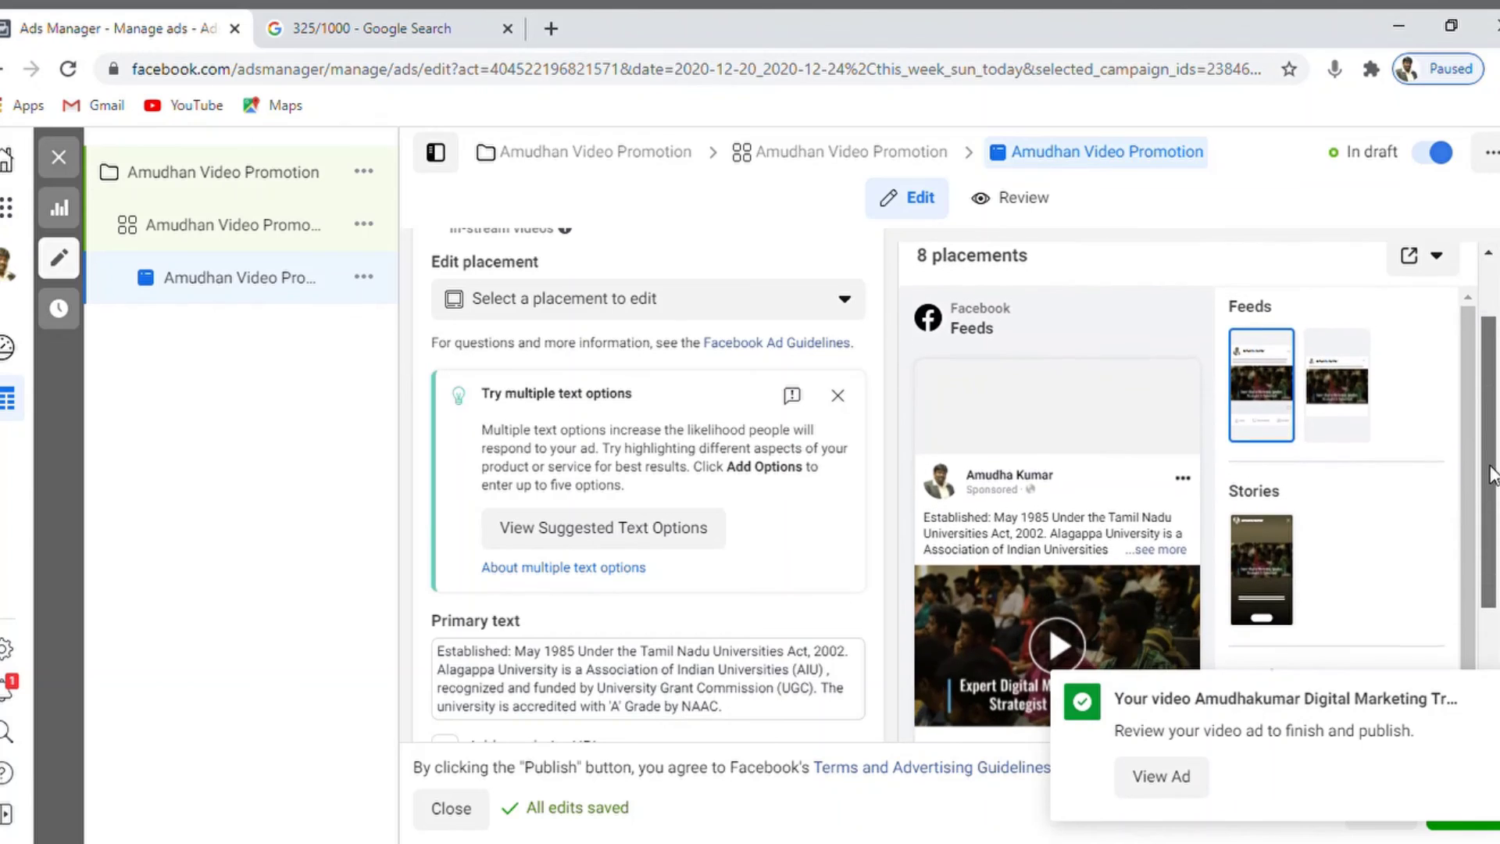
pyautogui.click(1181, 780)
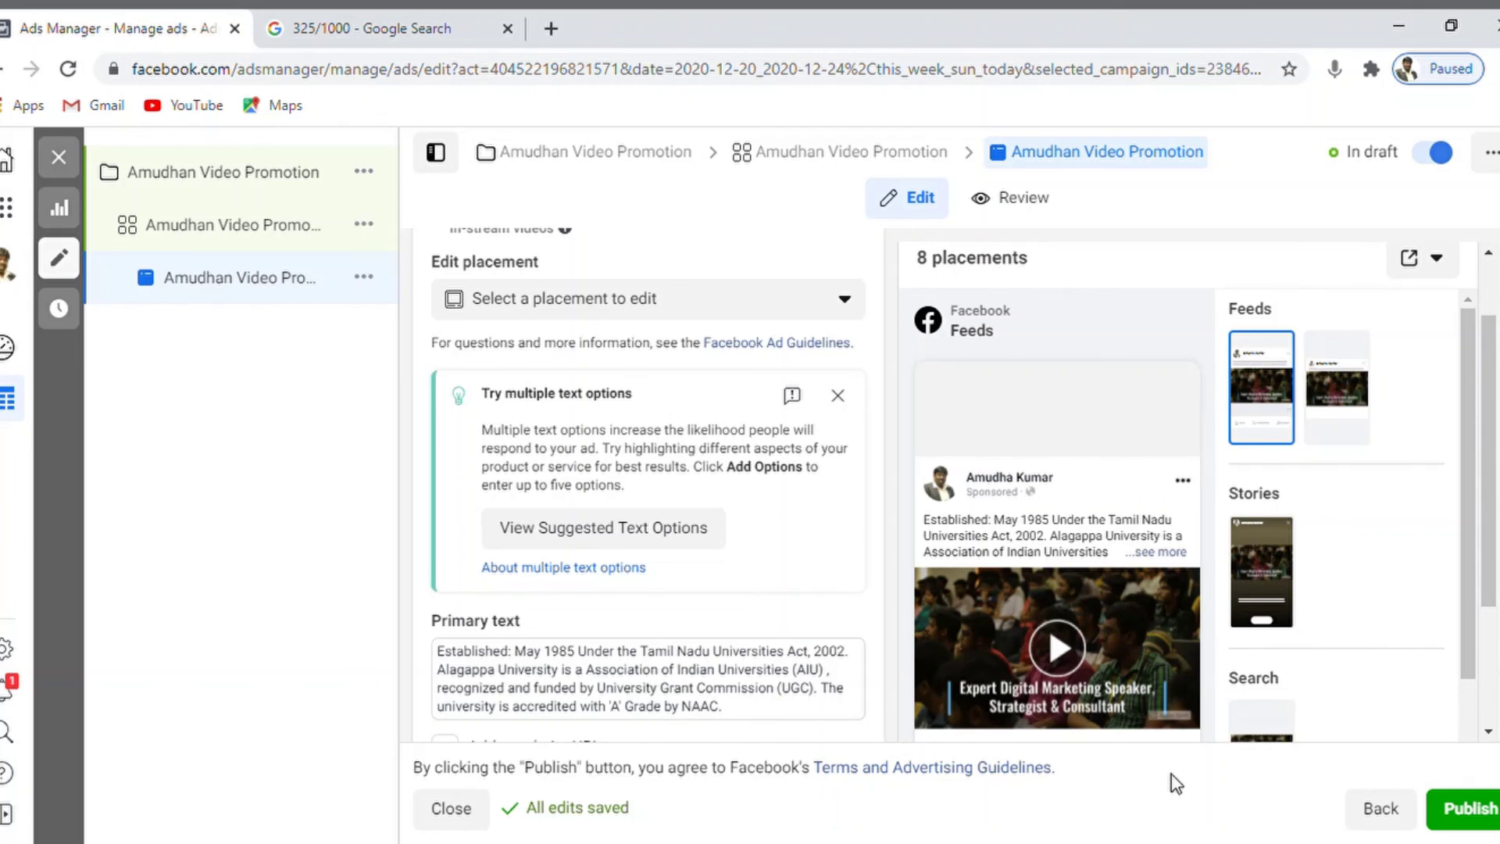
pyautogui.scroll(-2, 648, 484)
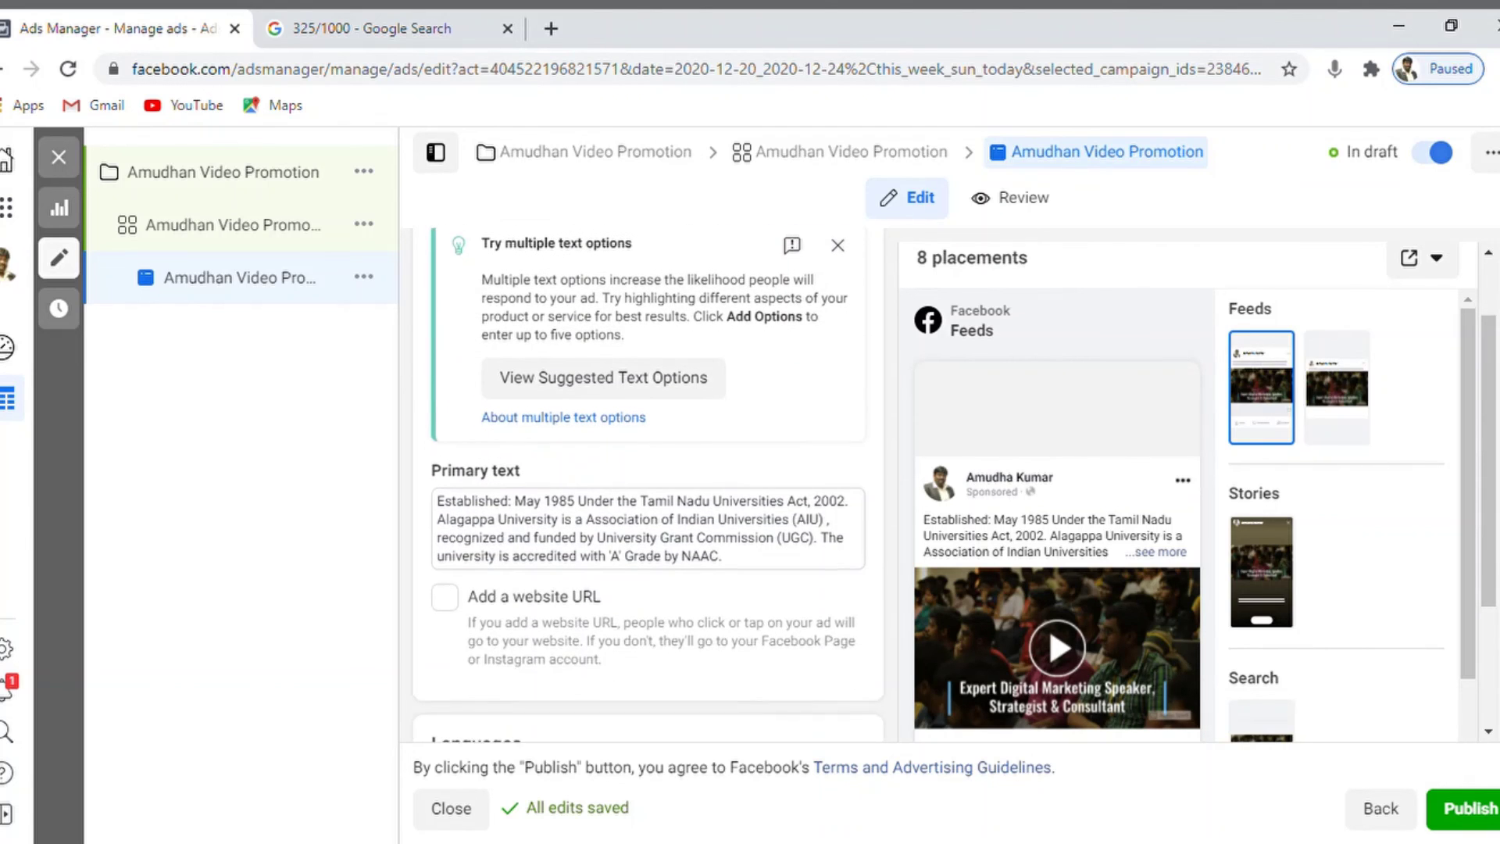
pyautogui.scroll(3, 648, 485)
pyautogui.scroll(-2, 647, 484)
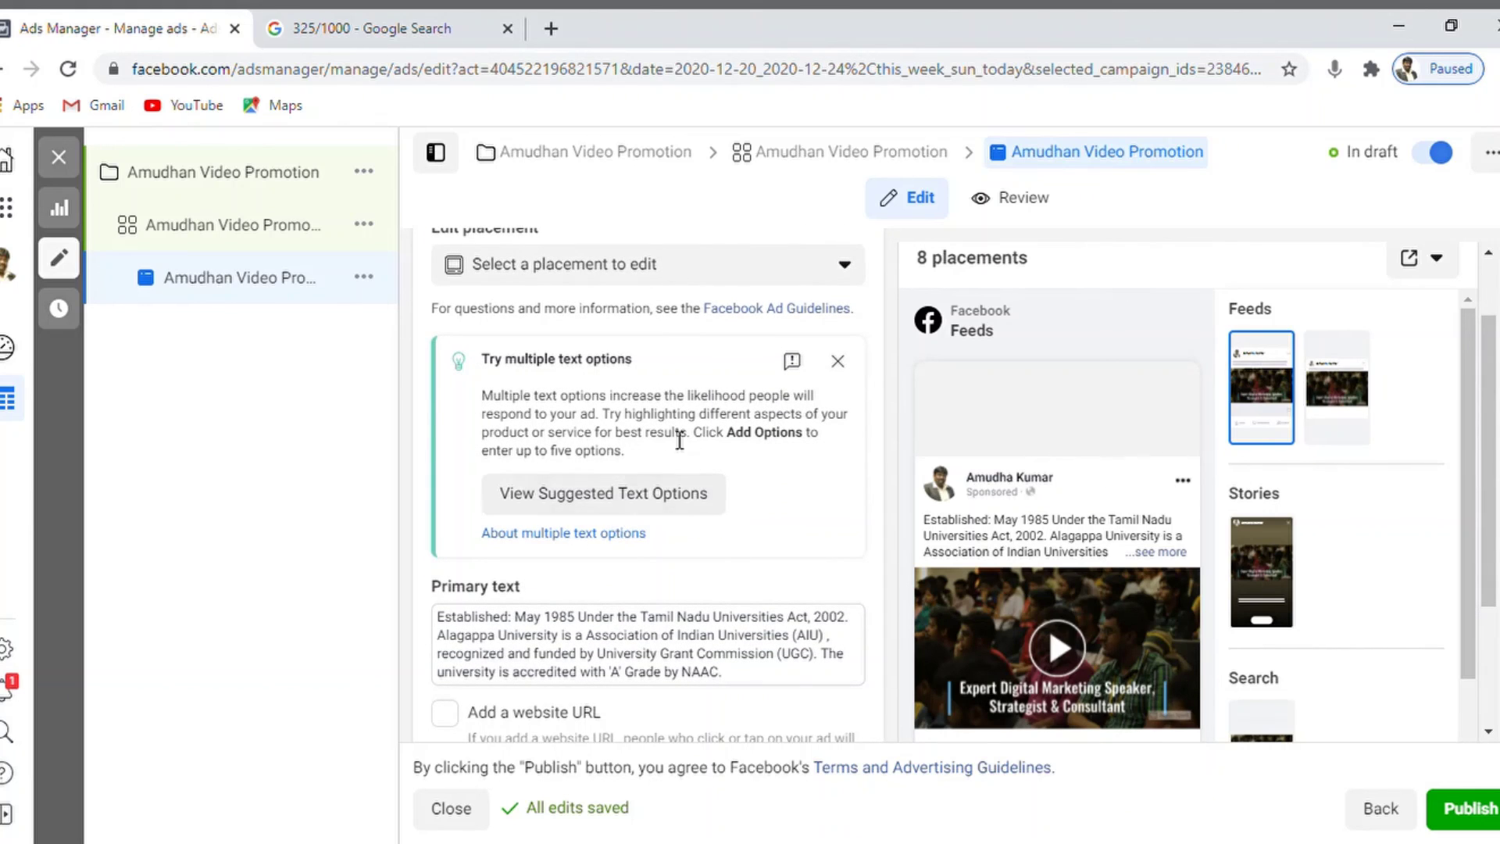
pyautogui.click(837, 361)
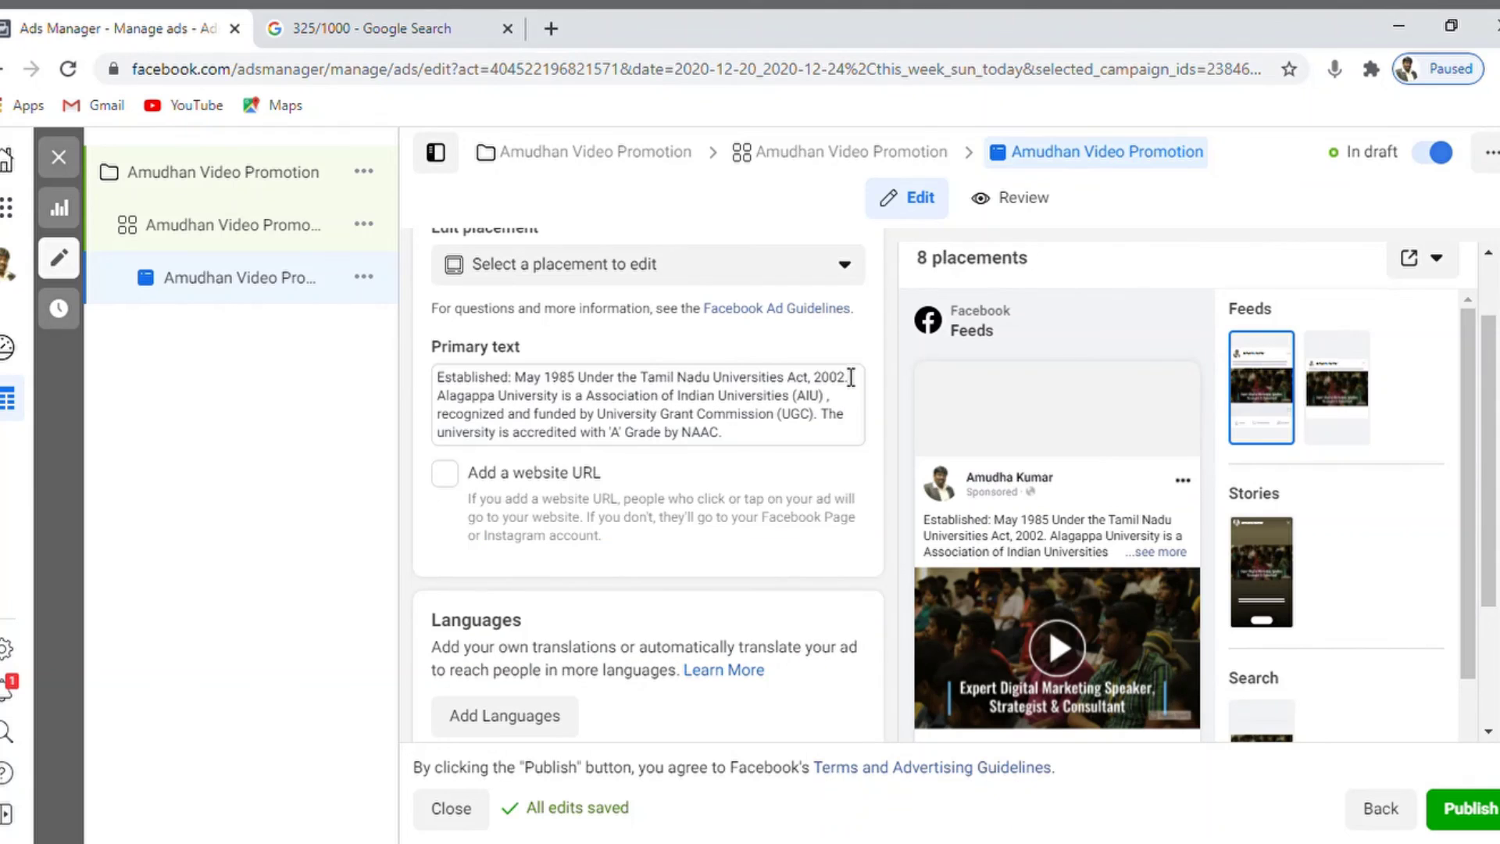
# Replace the ad's primary text with "Learn digital marketing from", the trainer's name and "online."
pyautogui.click(581, 403)
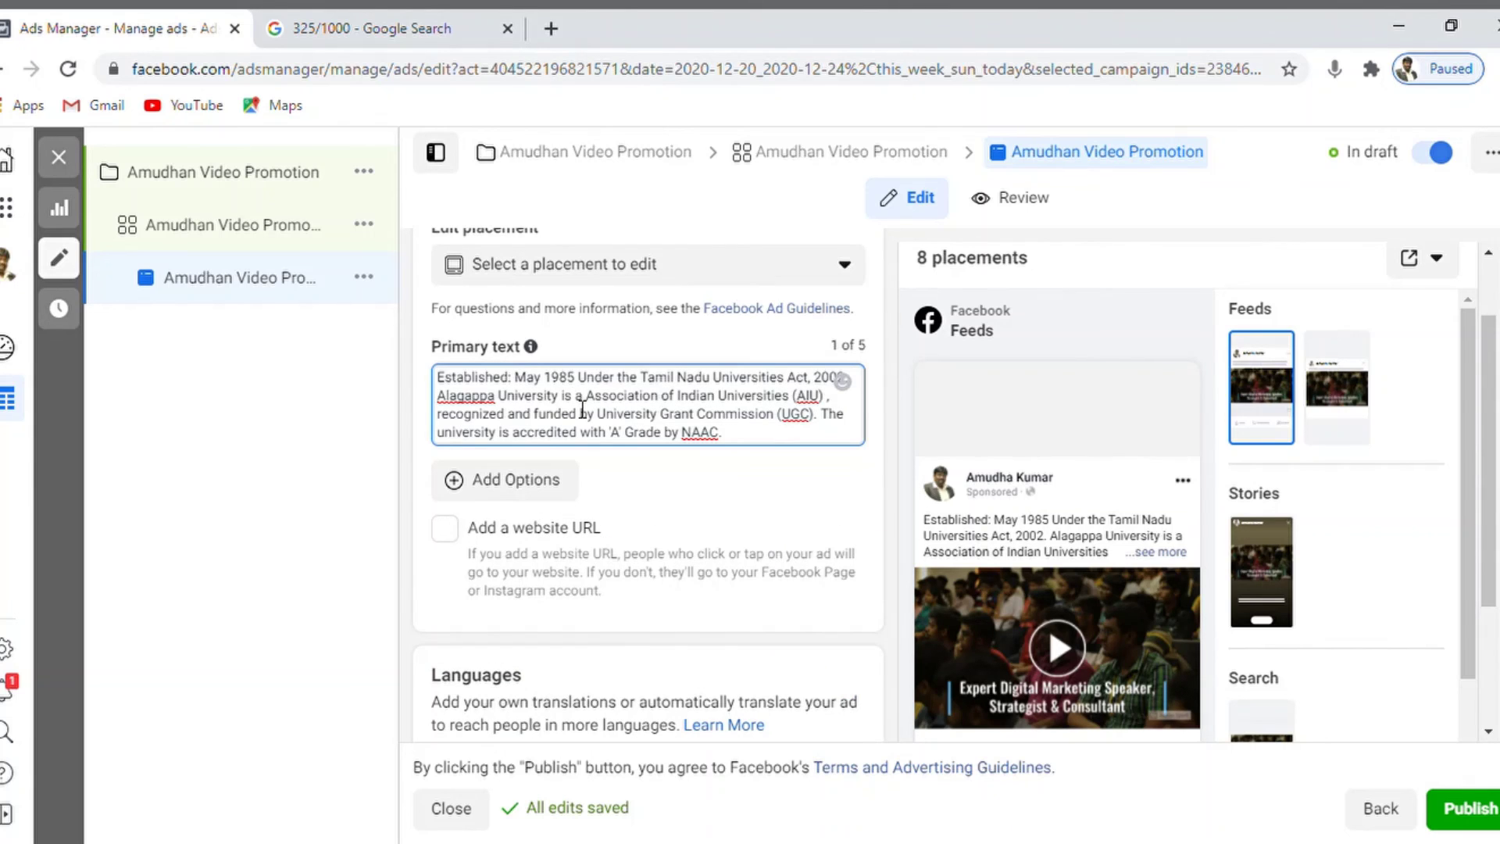
pyautogui.hotkey('ctrl', 'a')
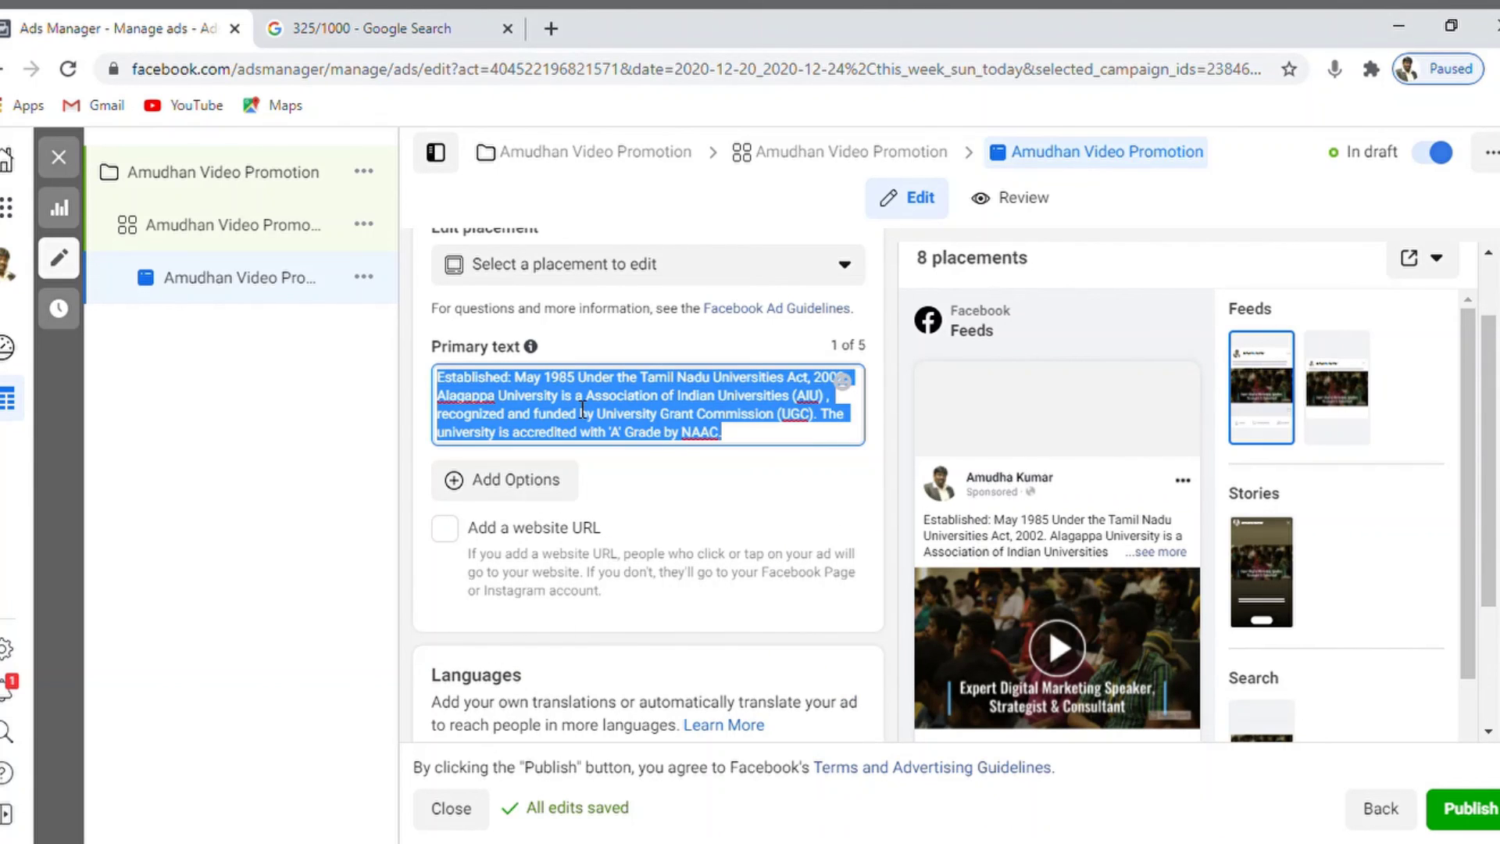
pyautogui.write('Learn ')
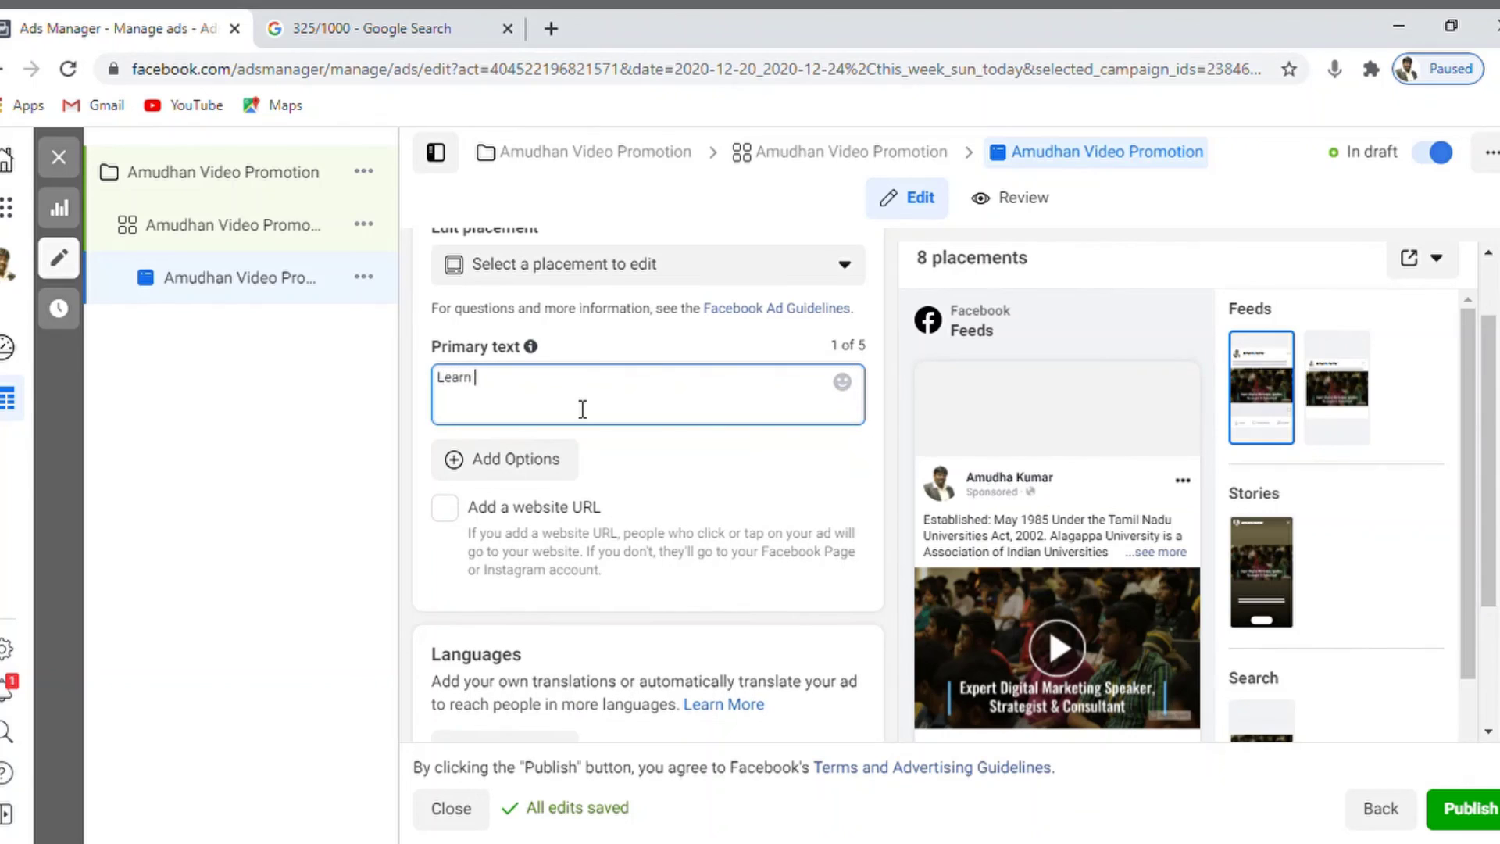
pyautogui.write('digital mrket')
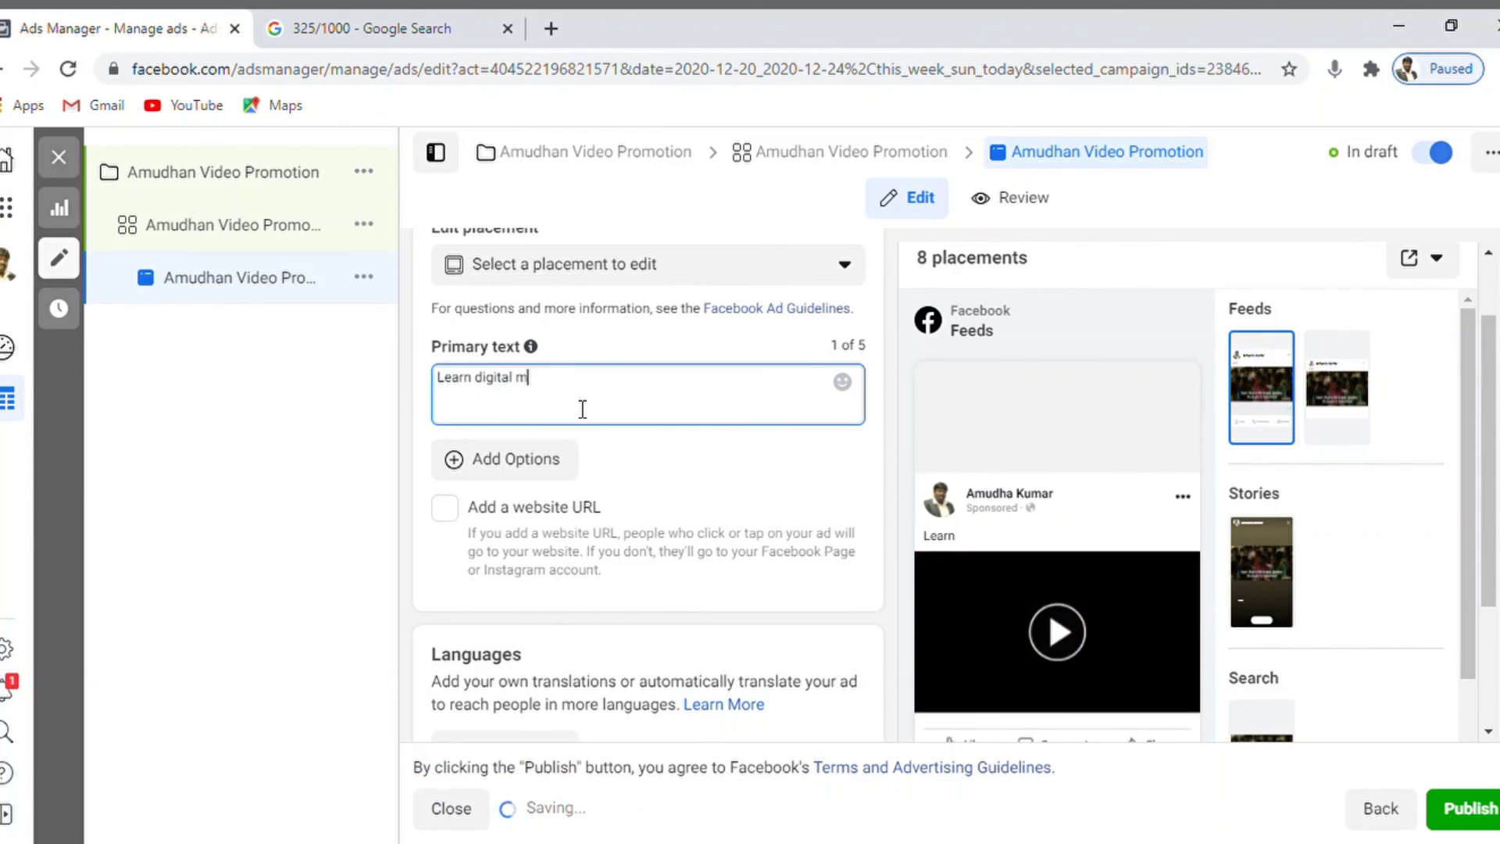
pyautogui.press('BackSpace')
pyautogui.press('BackSpace')
pyautogui.press('BackSpace')
pyautogui.press('BackSpace')
pyautogui.write('ark')
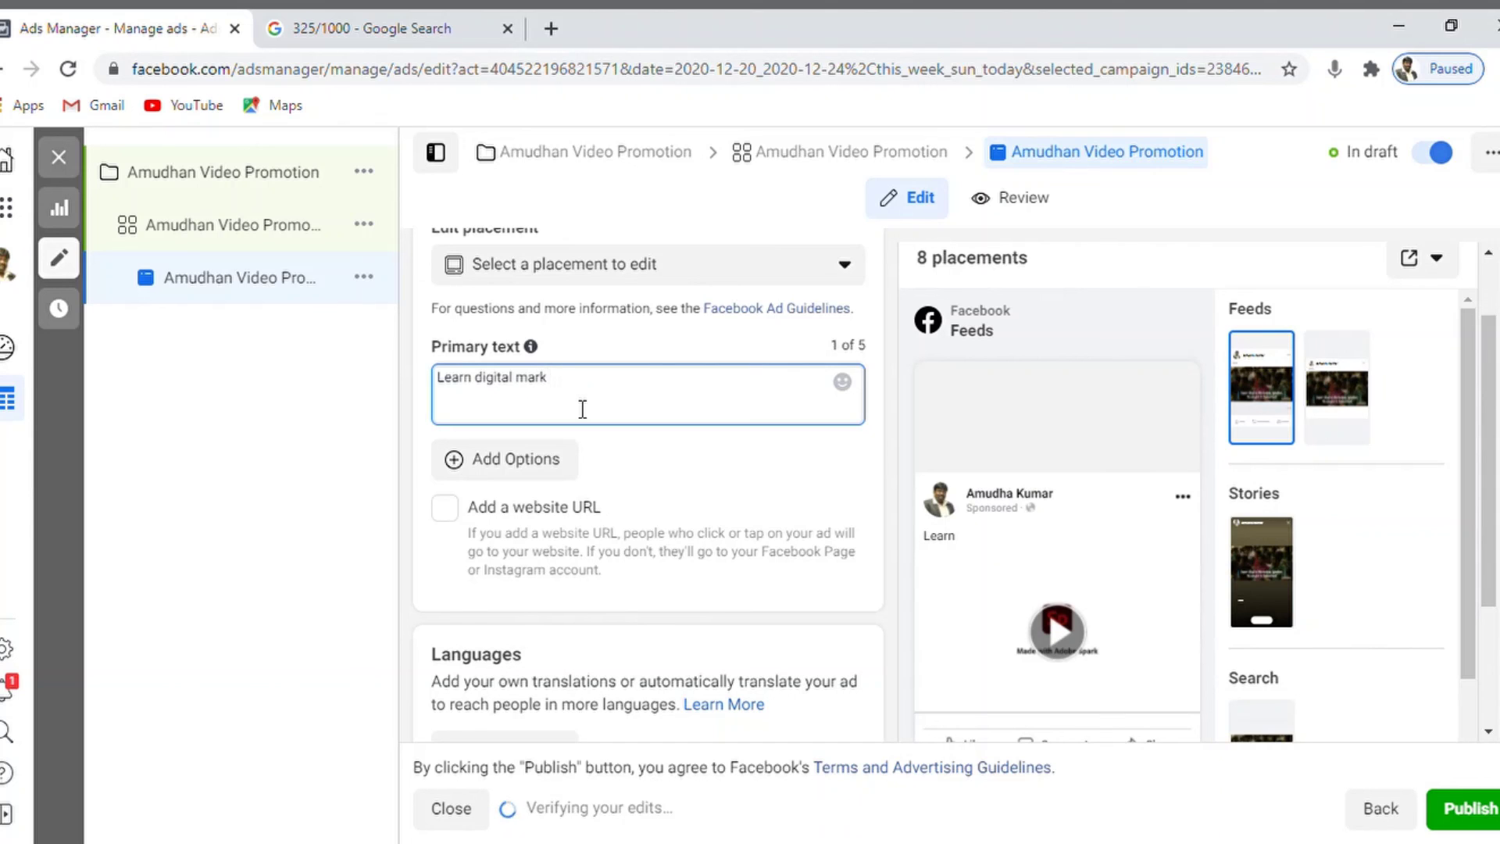
pyautogui.write('eeting from')
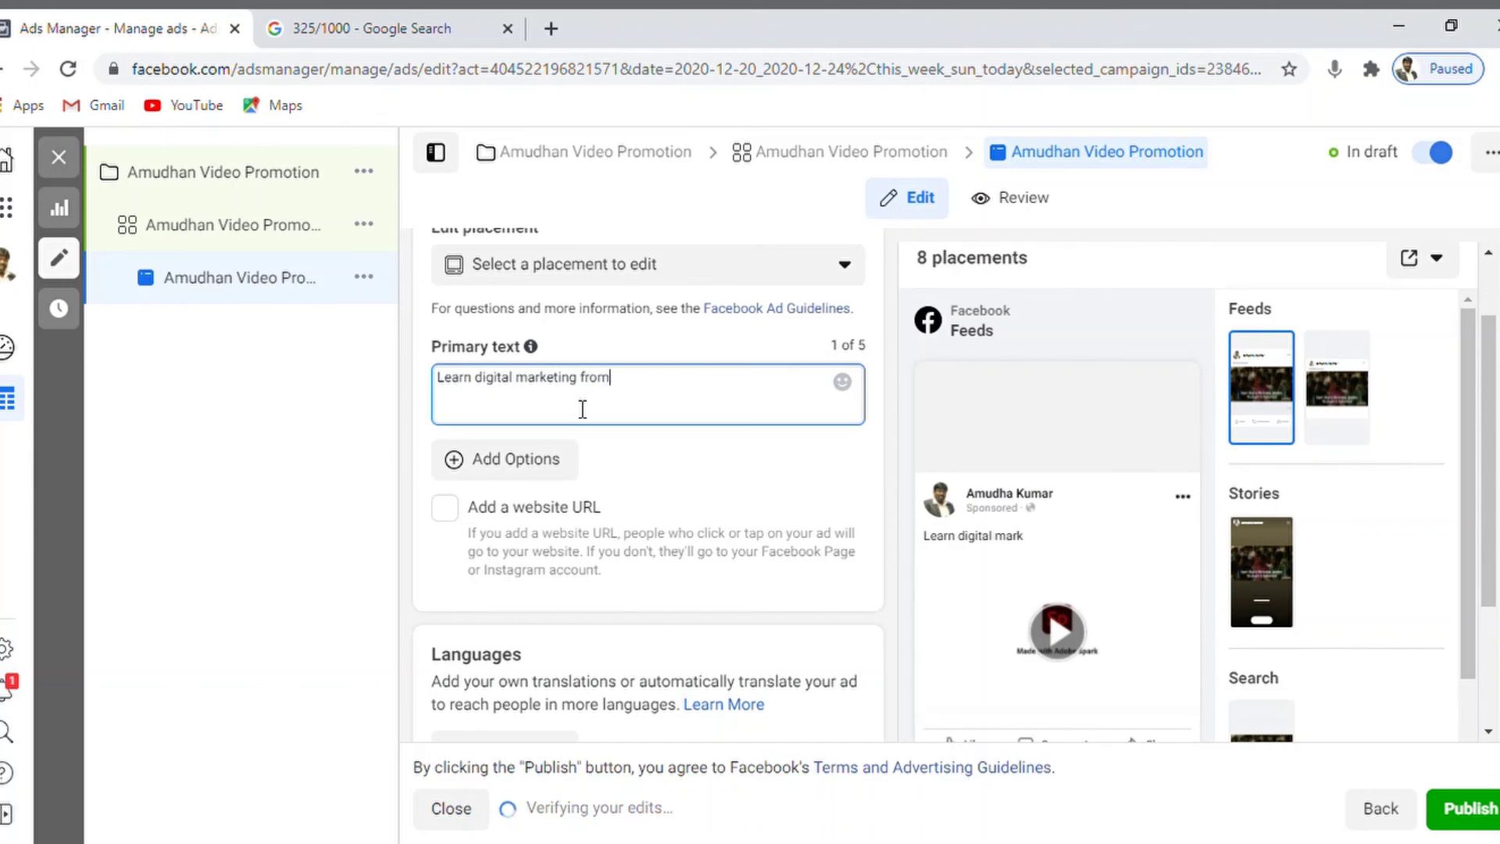
pyautogui.write(' A,mud')
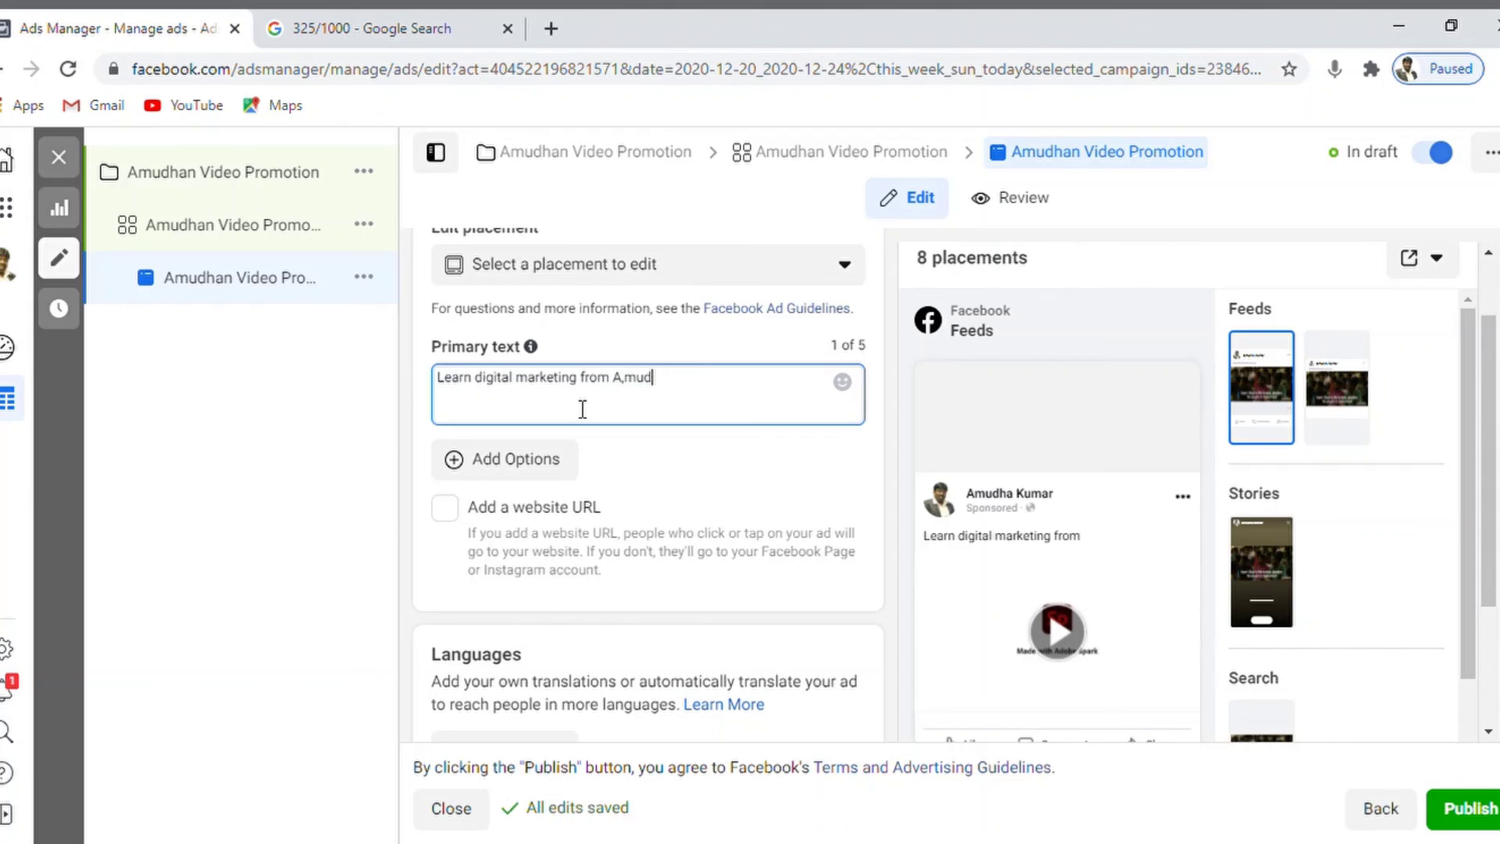
pyautogui.press('BackSpace')
pyautogui.press('BackSpace')
pyautogui.press('BackSpace')
pyautogui.press('BackSpace')
pyautogui.press('BackSpace')
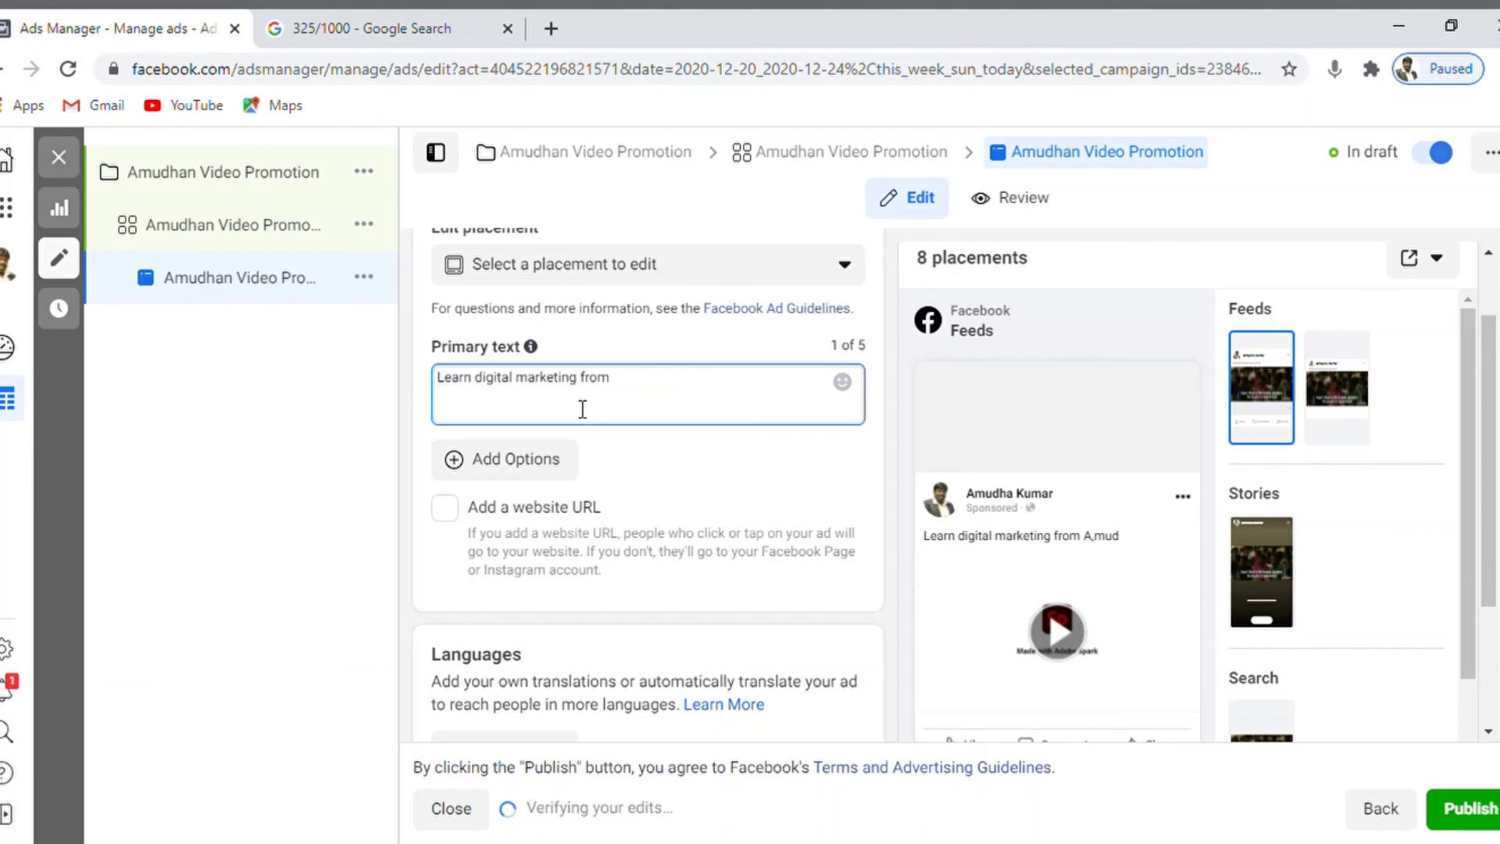
pyautogui.write('Amudhakumar ')
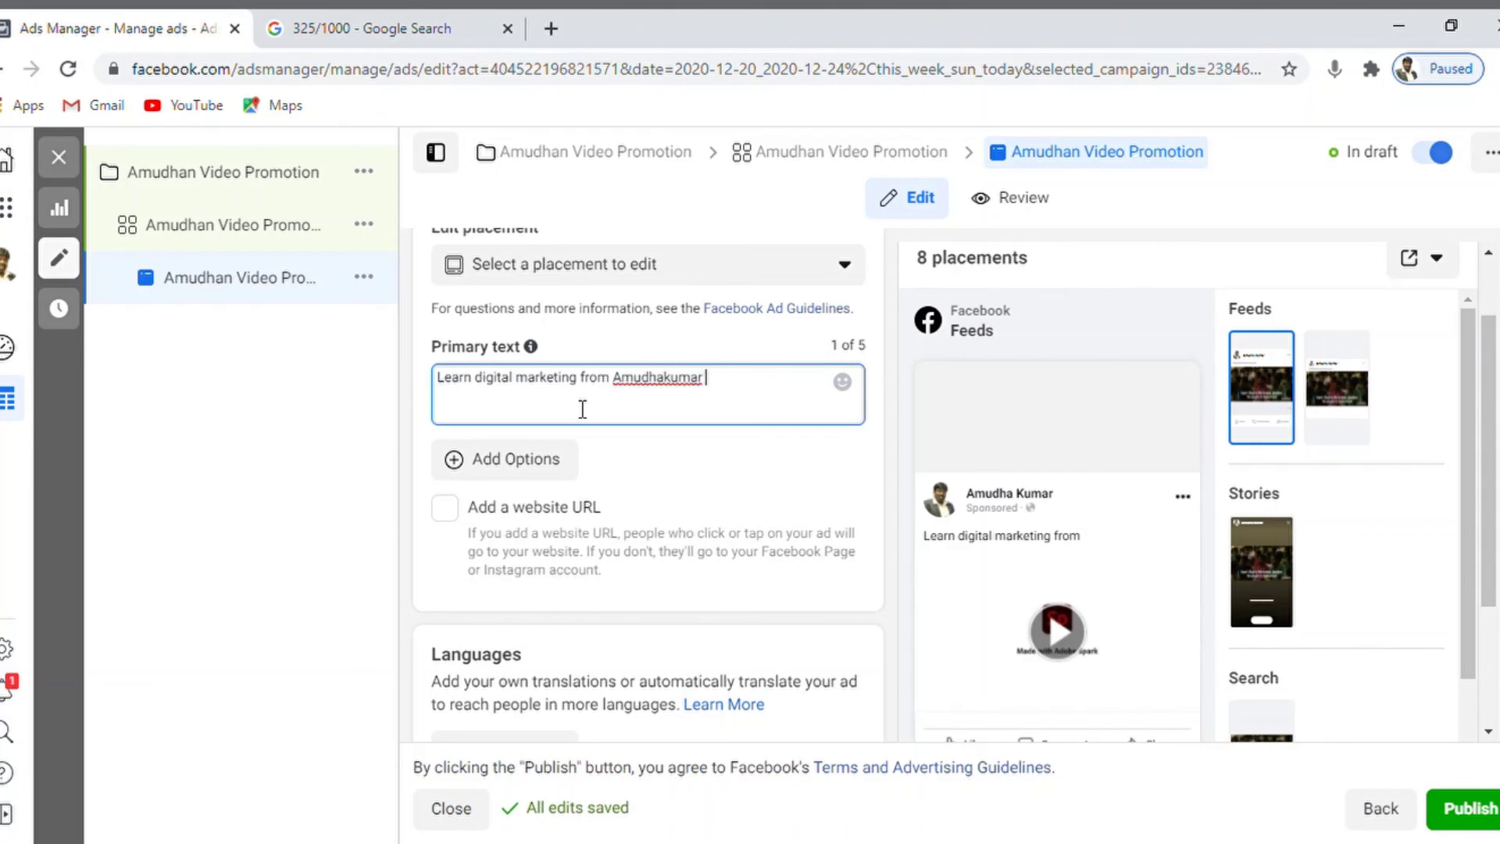
pyautogui.write('online.')
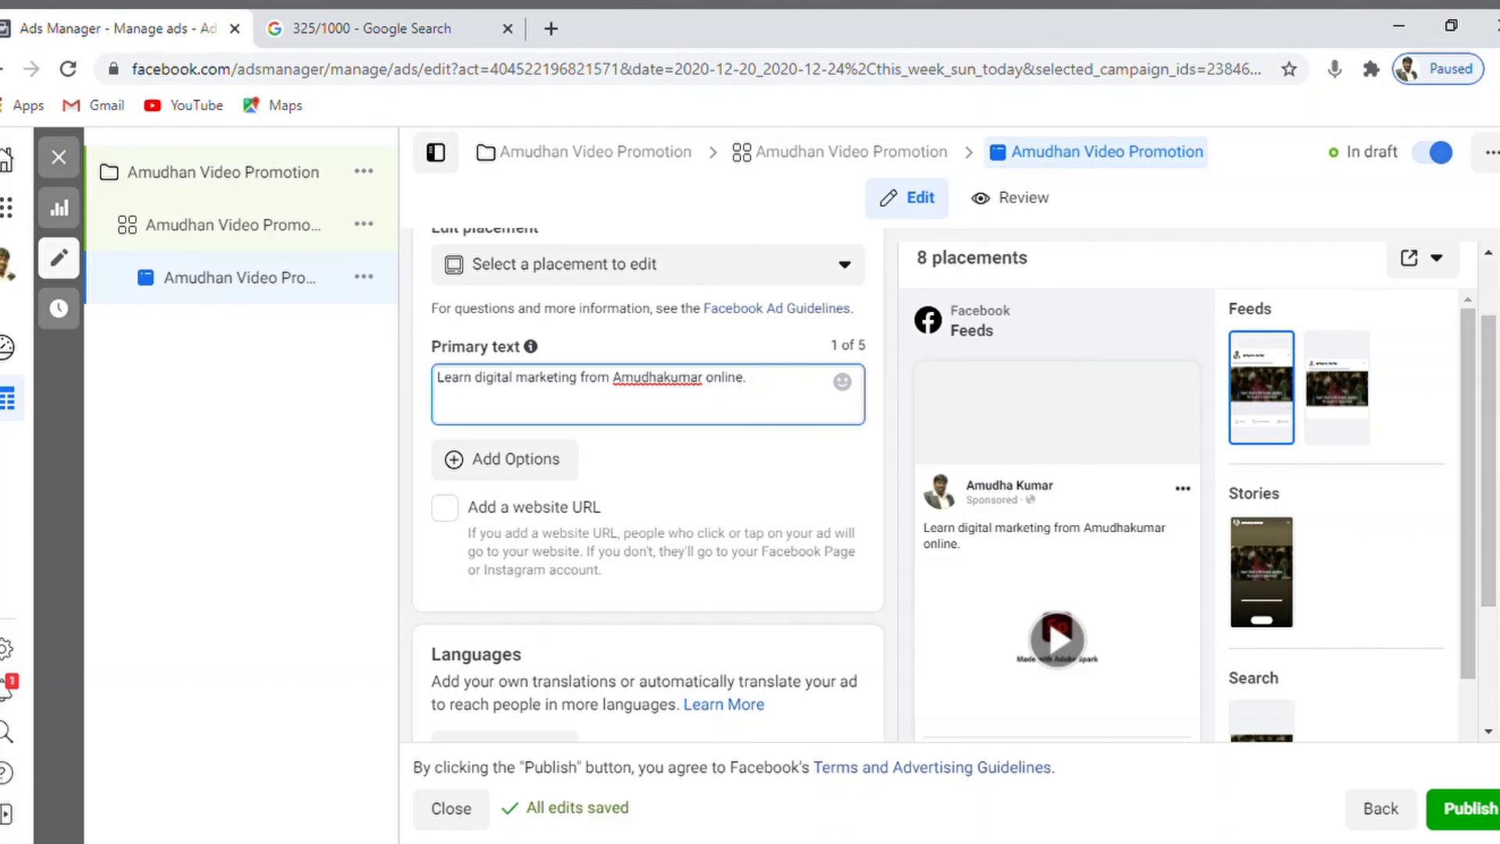
# Try the website URL option to view its optional headline and description fields, and turn it off again
pyautogui.moveTo(1475, 461); pyautogui.dragTo(1468, 504)
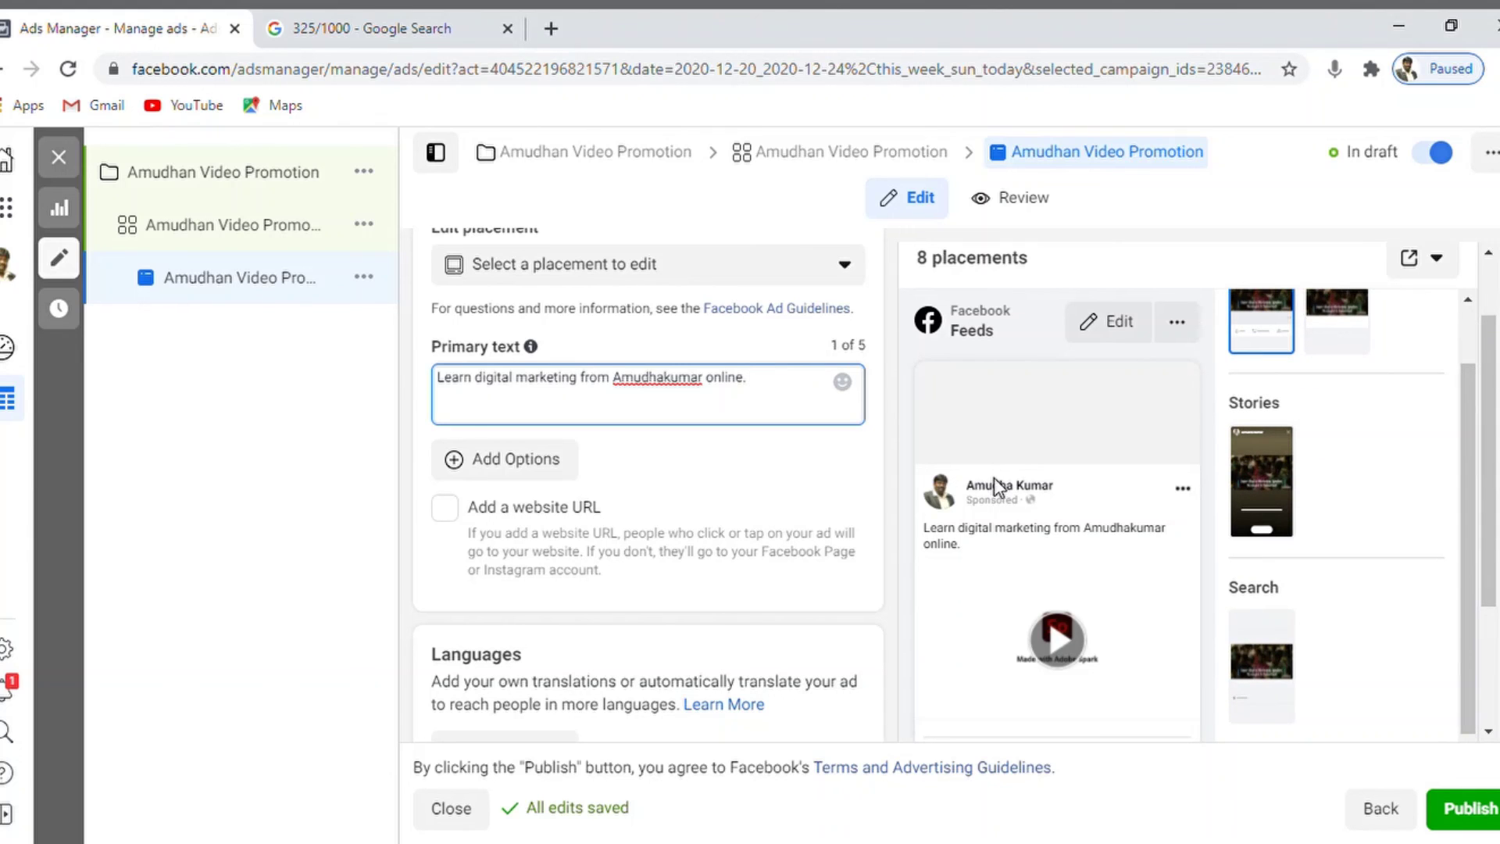
pyautogui.click(447, 508)
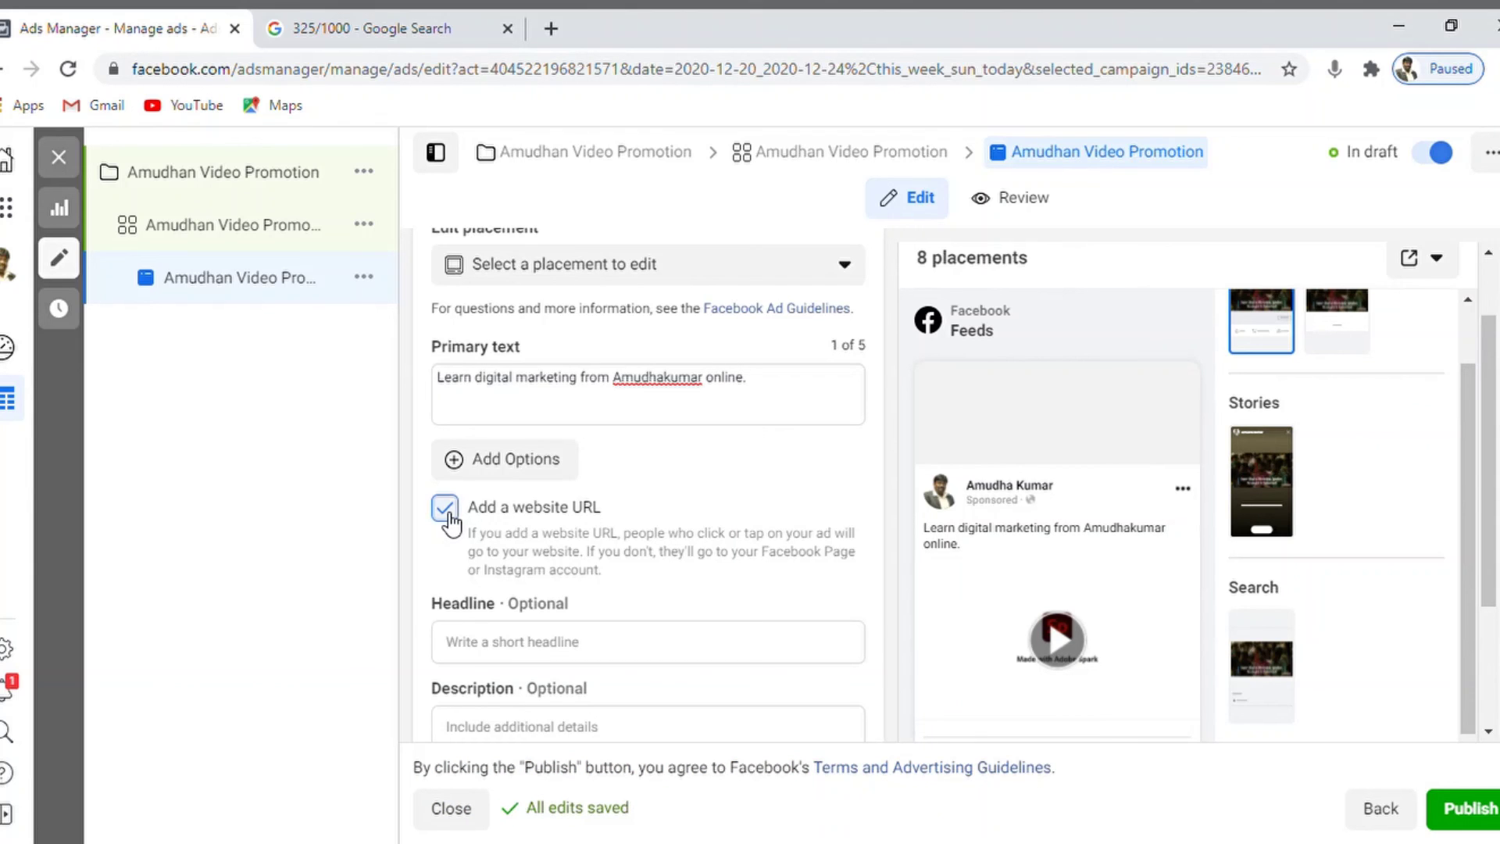
pyautogui.click(446, 508)
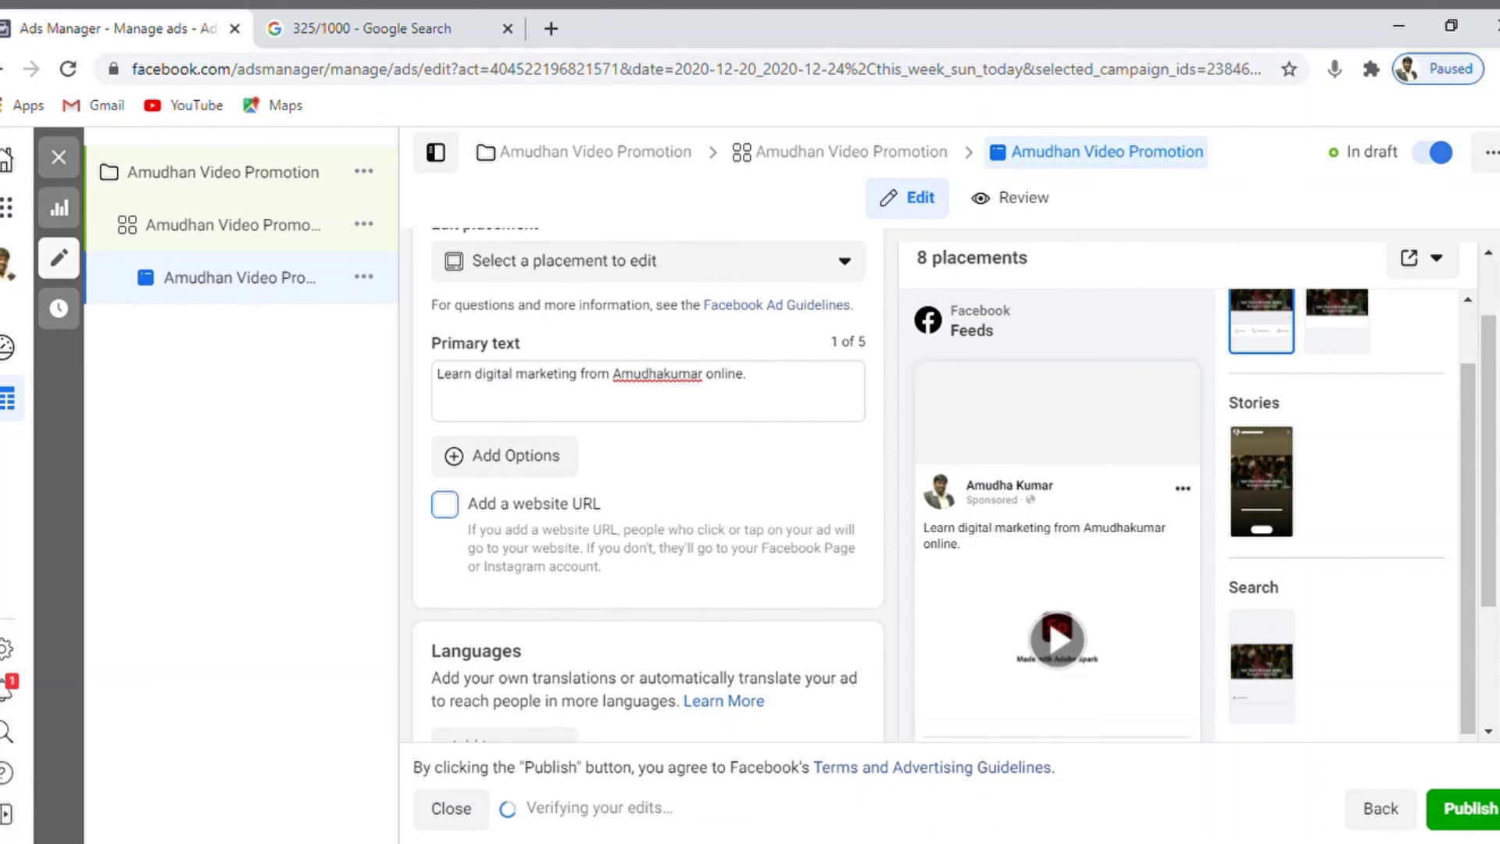
# Review the Languages and Tracking settings, the placement previews and the completed ad creative
pyautogui.scroll(-5, 649, 485)
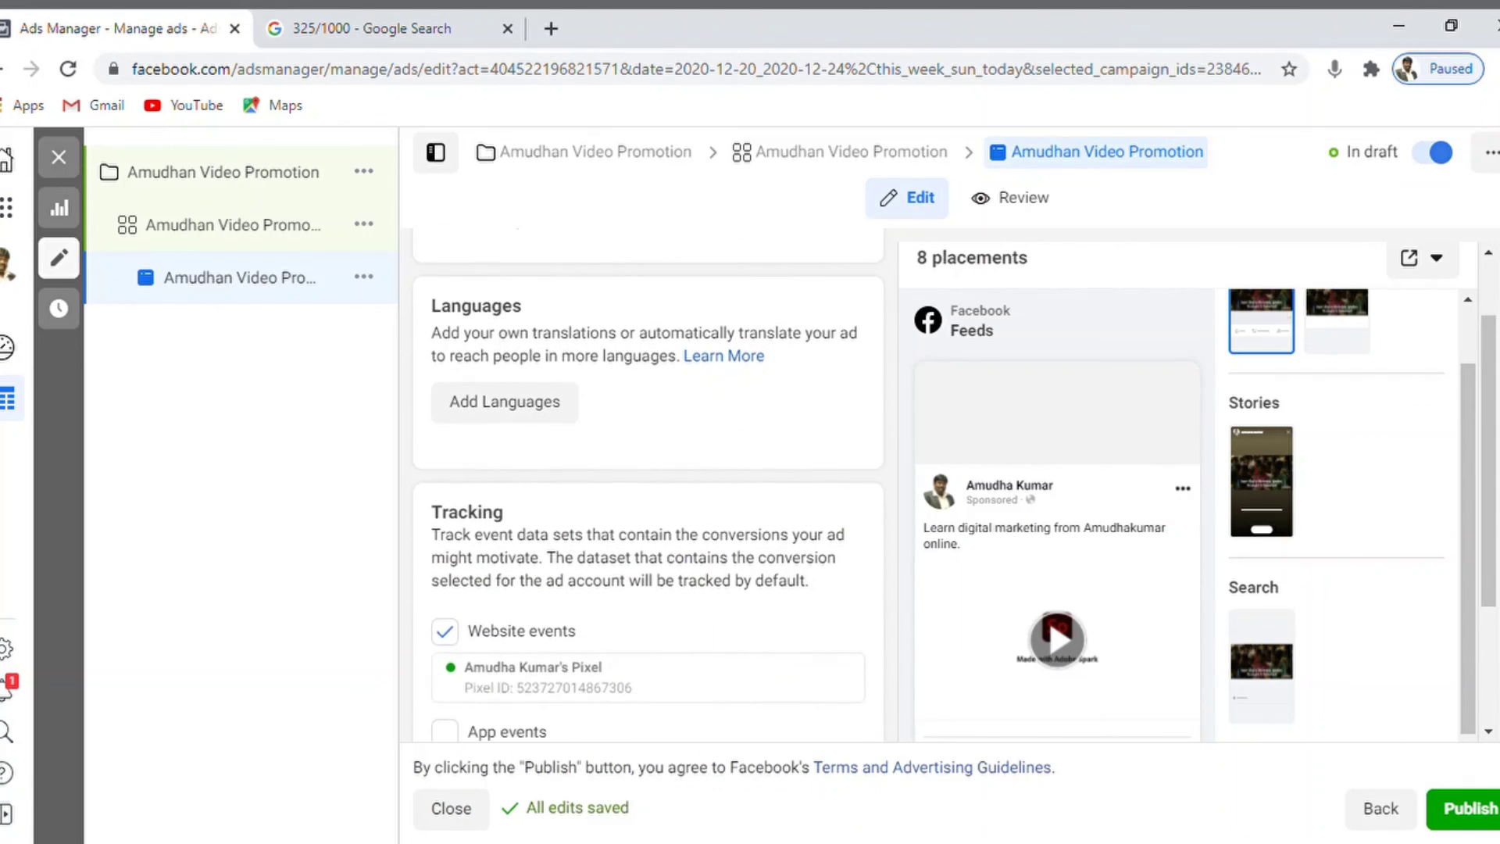
pyautogui.scroll(-1, 649, 485)
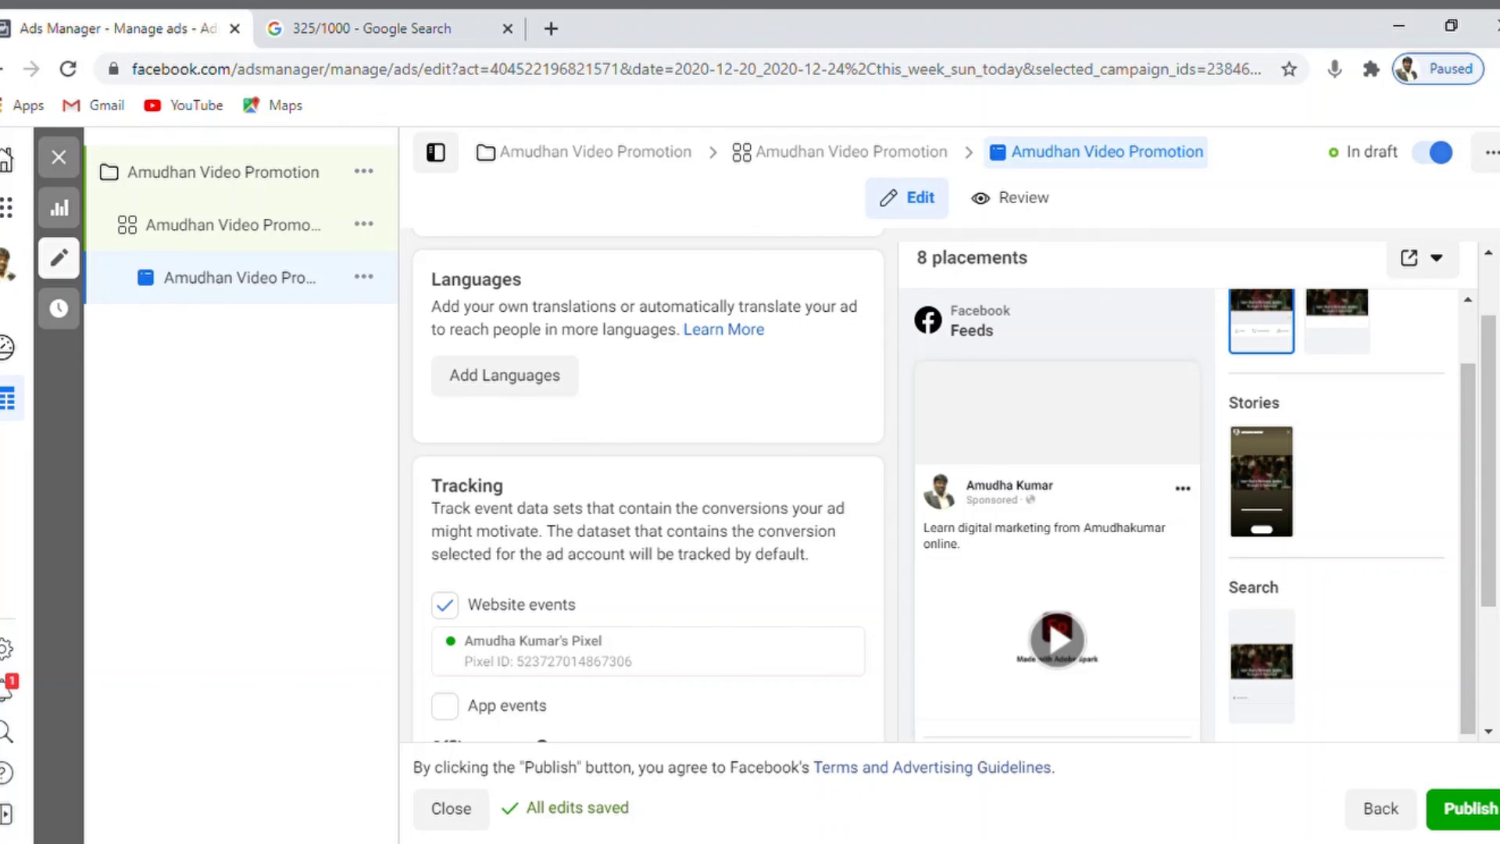
pyautogui.moveTo(1494, 578); pyautogui.dragTo(1494, 635)
pyautogui.scroll(-2, 649, 484)
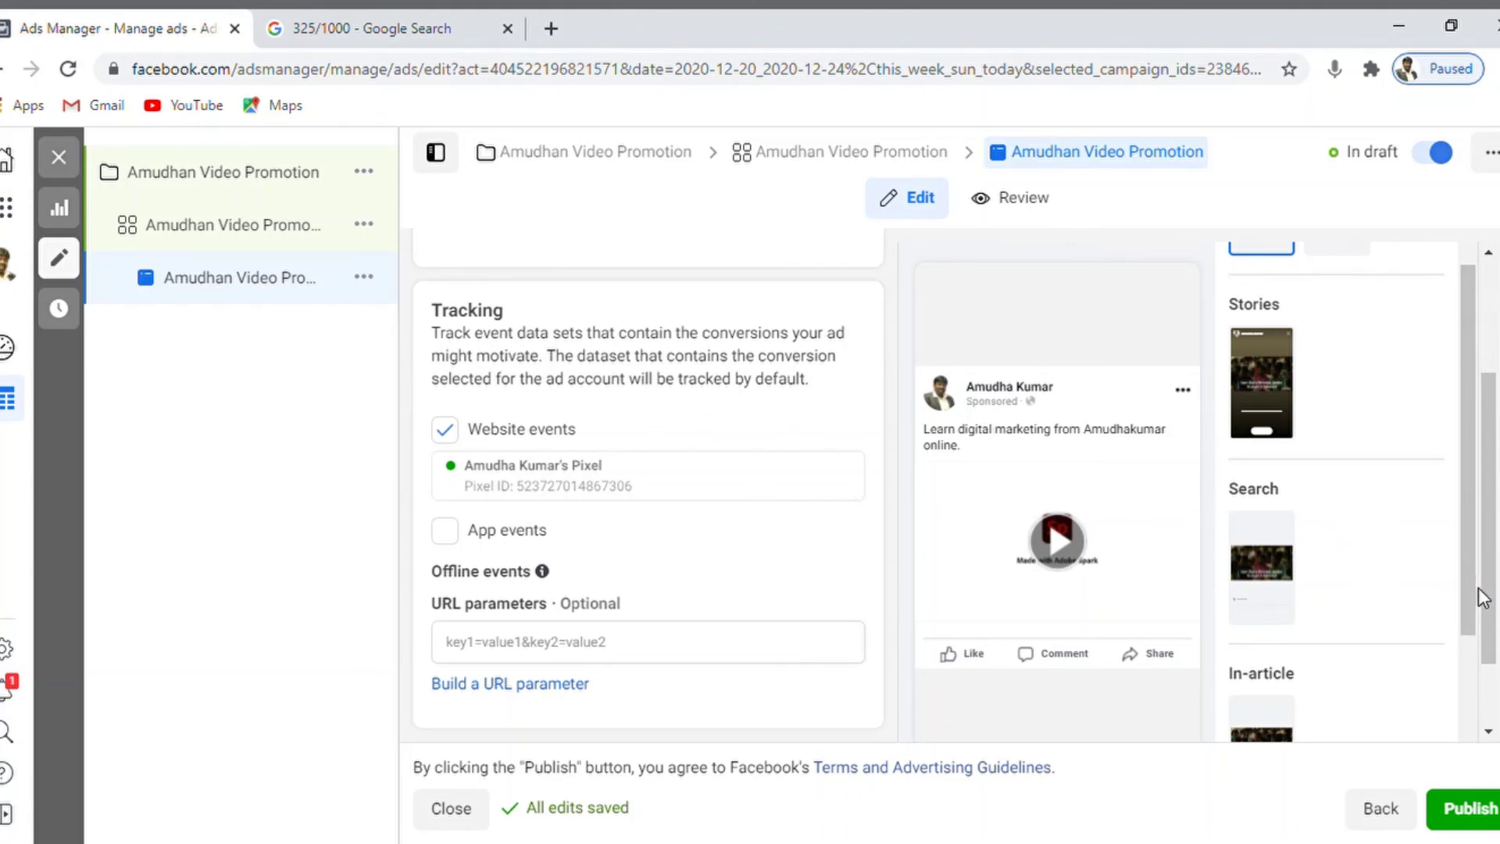
pyautogui.moveTo(1475, 597); pyautogui.dragTo(1490, 418)
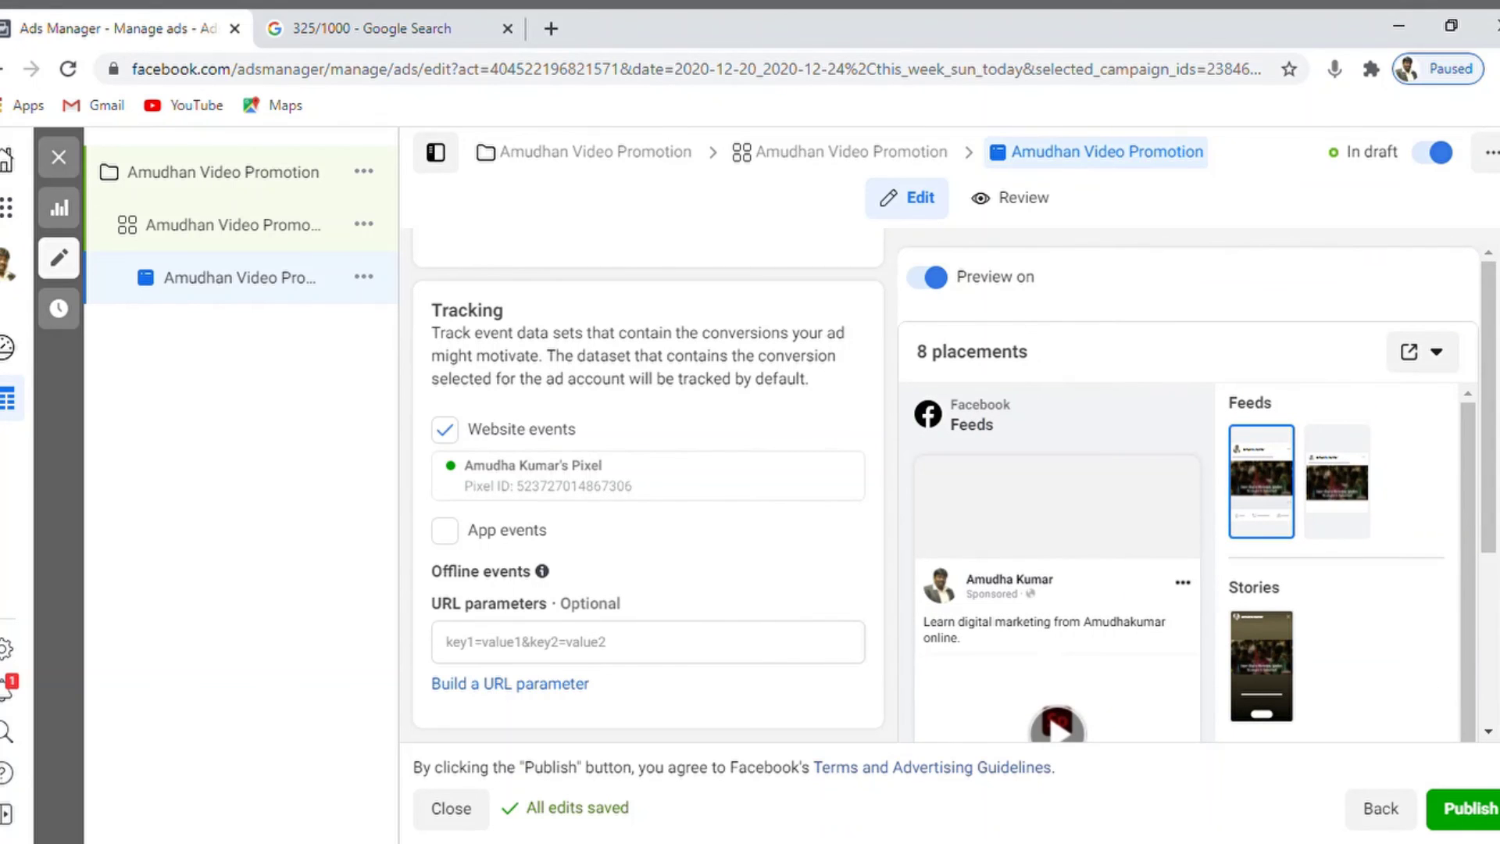
pyautogui.scroll(10, 649, 484)
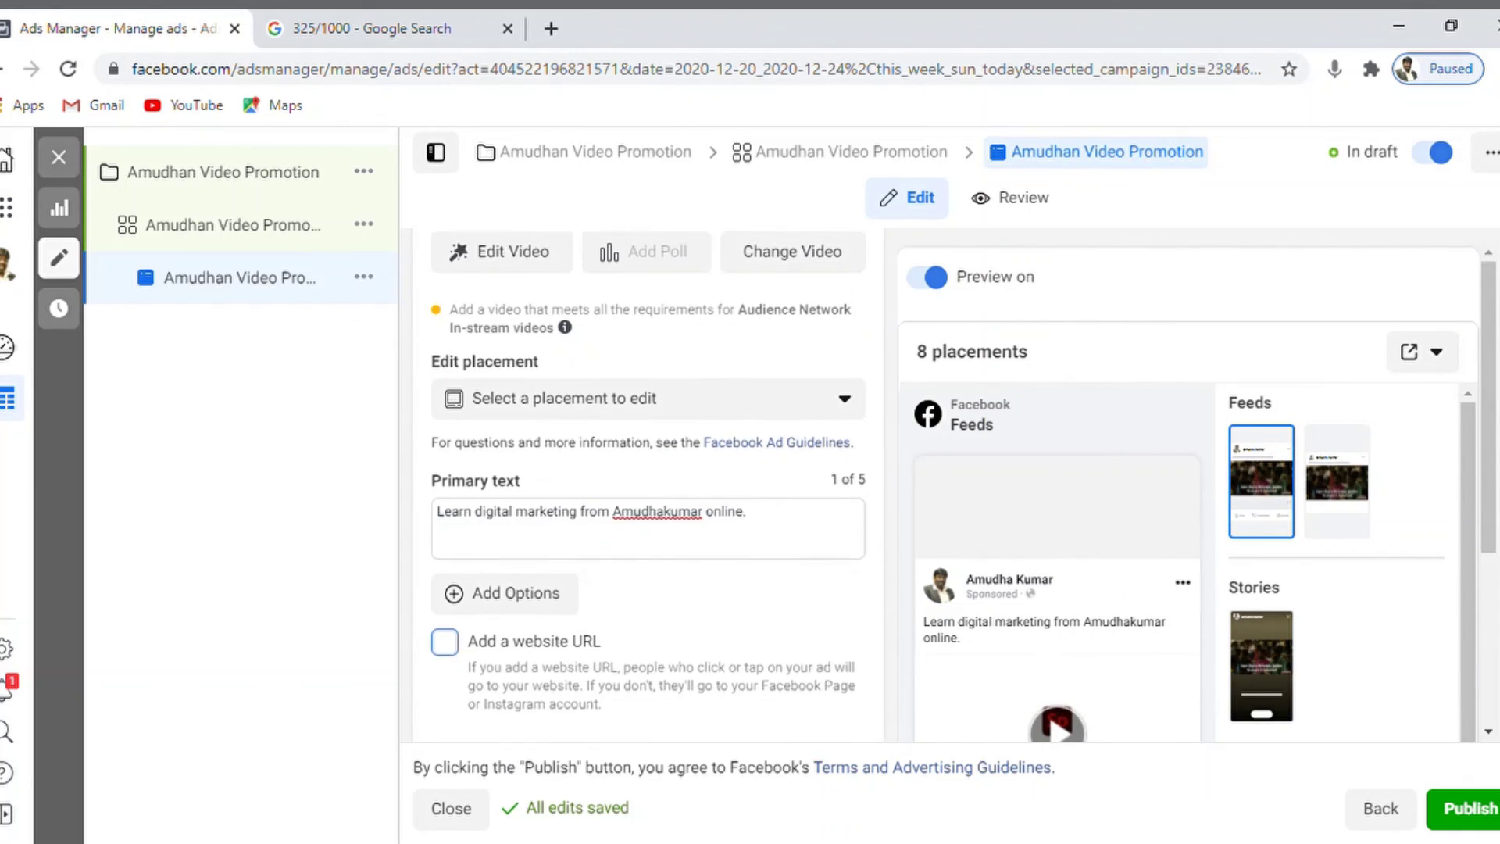
pyautogui.scroll(-10, 649, 485)
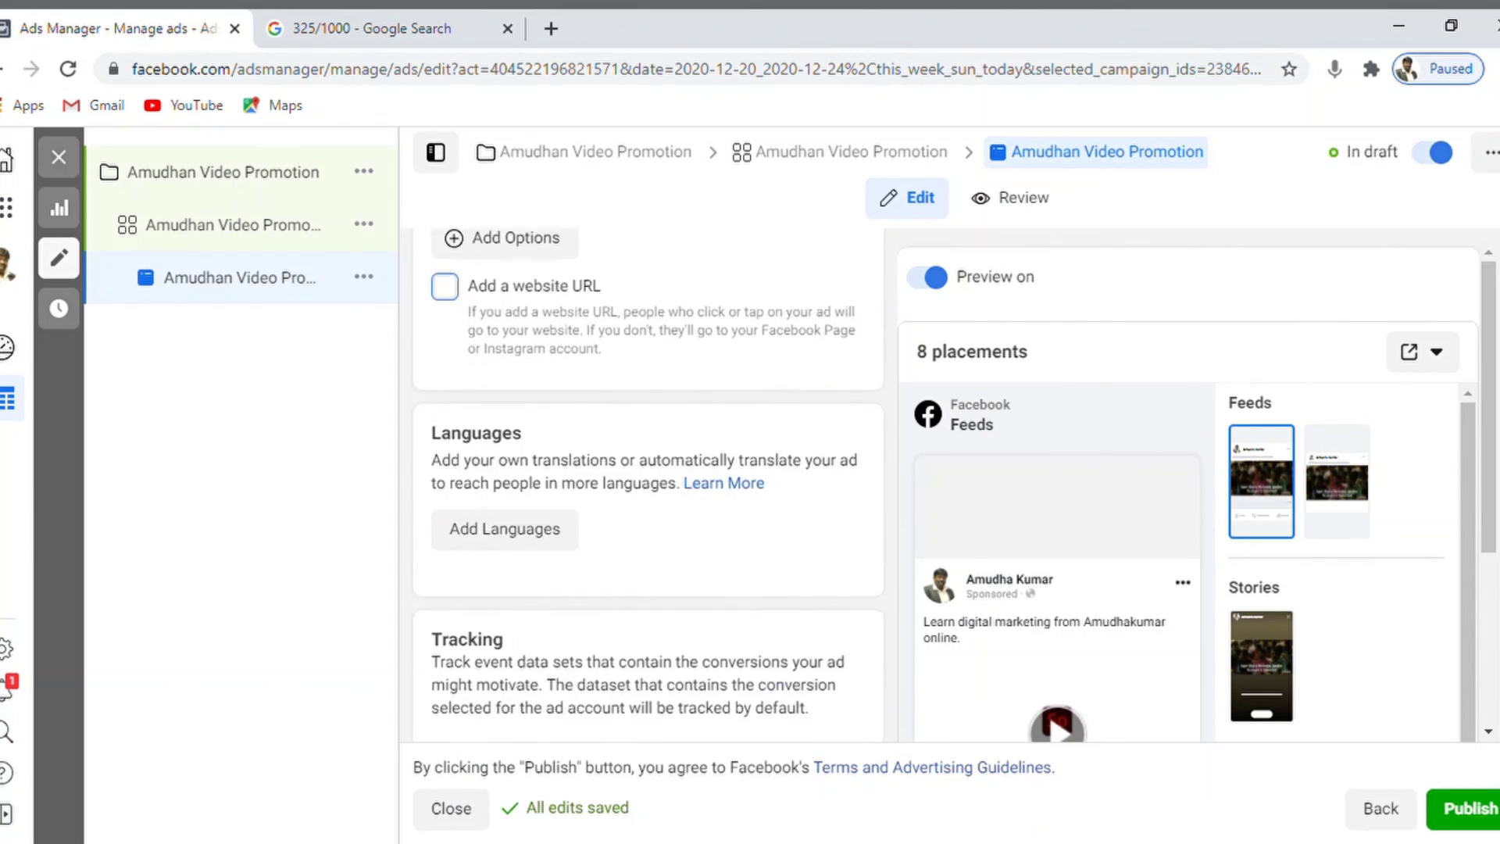